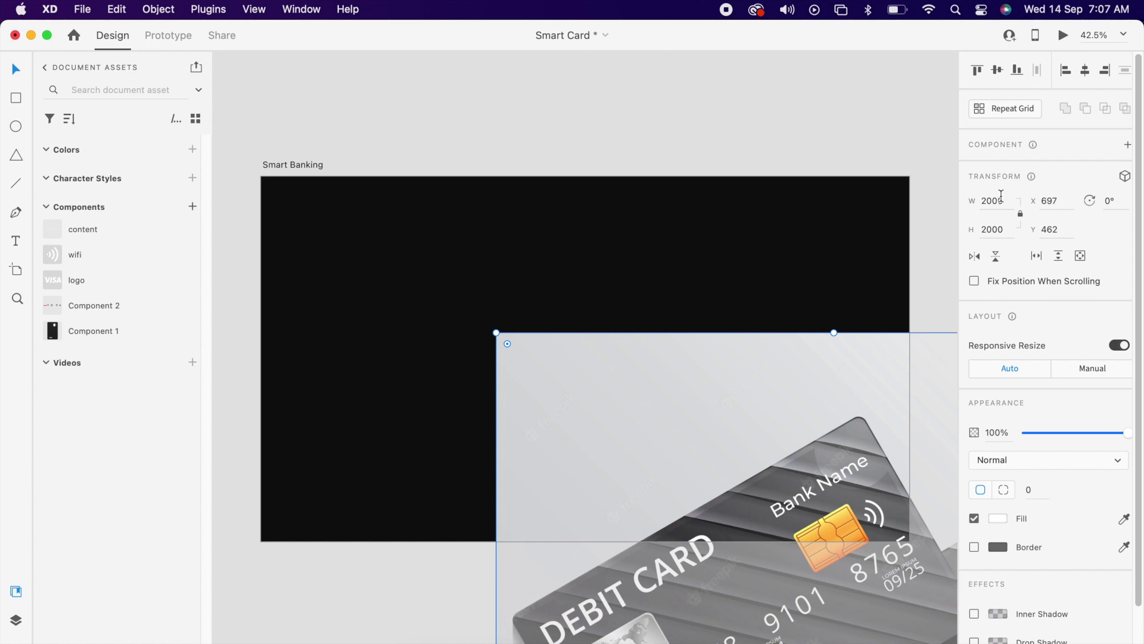
# Scale the card photo to 724×724 and move it to the artboard's left side.
pyautogui.press('Return')
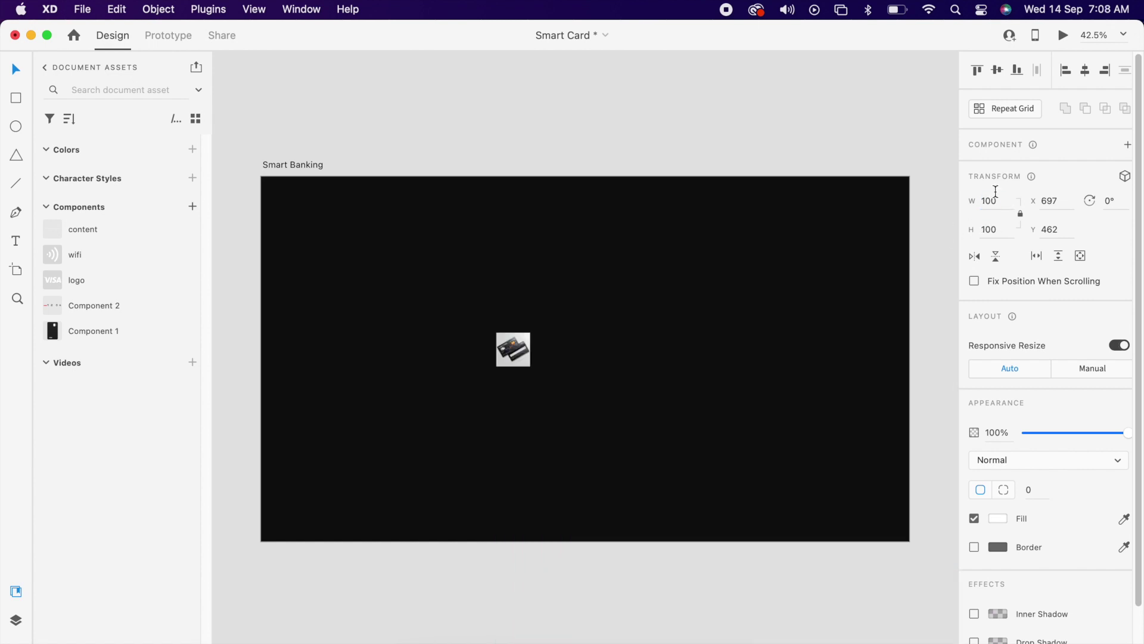
pyautogui.press('alt')
pyautogui.moveTo(535, 329); pyautogui.dragTo(734, 227)
pyautogui.moveTo(546, 403); pyautogui.dragTo(521, 426)
# Draw a tall 316×526 rectangle to the right of the card photo.
pyautogui.scroll(-3, 663, 360)
pyautogui.hscroll(2, 664, 359)
pyautogui.scroll(3, 675, 266)
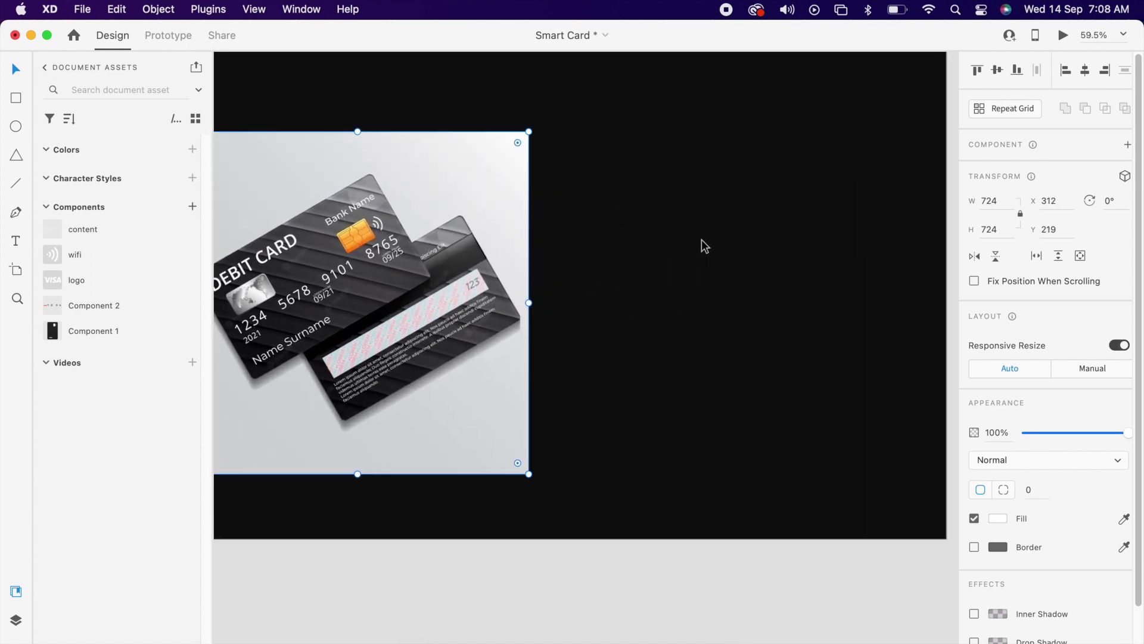
pyautogui.moveTo(633, 153)
pyautogui.mouseDown()
pyautogui.moveTo(769, 399)
pyautogui.moveTo(794, 413)
pyautogui.moveTo(782, 401)
pyautogui.mouseUp()
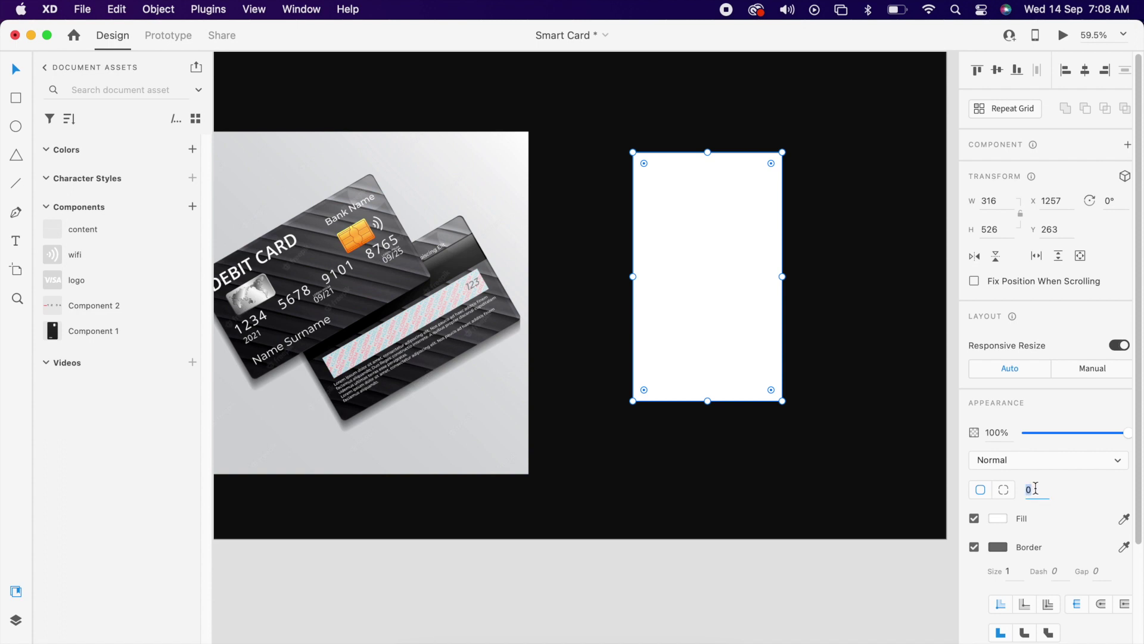
# Round the rectangle's corners to 25 and fill it with a #1A1A1A-to-#000000 linear gradient.
pyautogui.write('25')
pyautogui.press('Return')
pyautogui.click(995, 520)
pyautogui.click(843, 421)
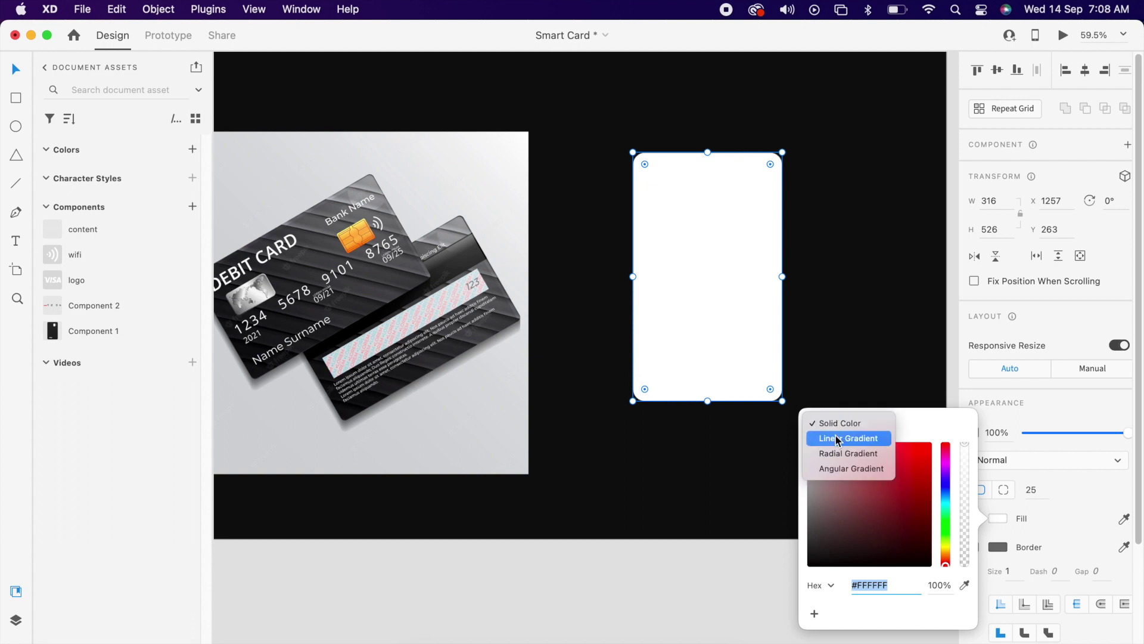
pyautogui.click(838, 438)
pyautogui.moveTo(812, 523); pyautogui.dragTo(785, 562)
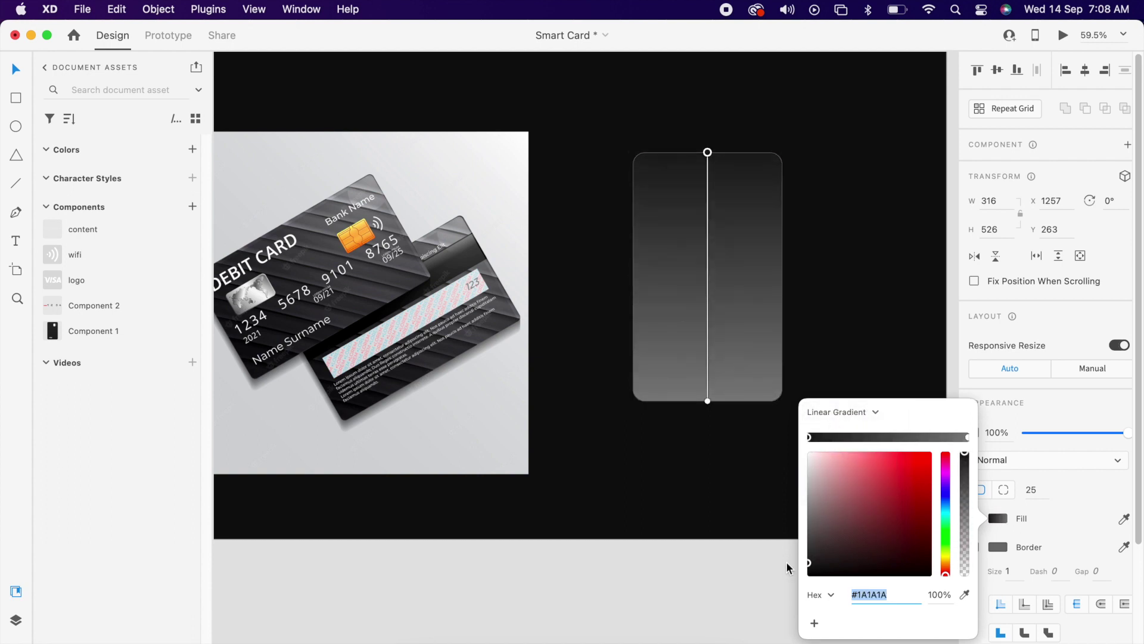
pyautogui.click(967, 437)
pyautogui.moveTo(840, 510); pyautogui.dragTo(792, 577)
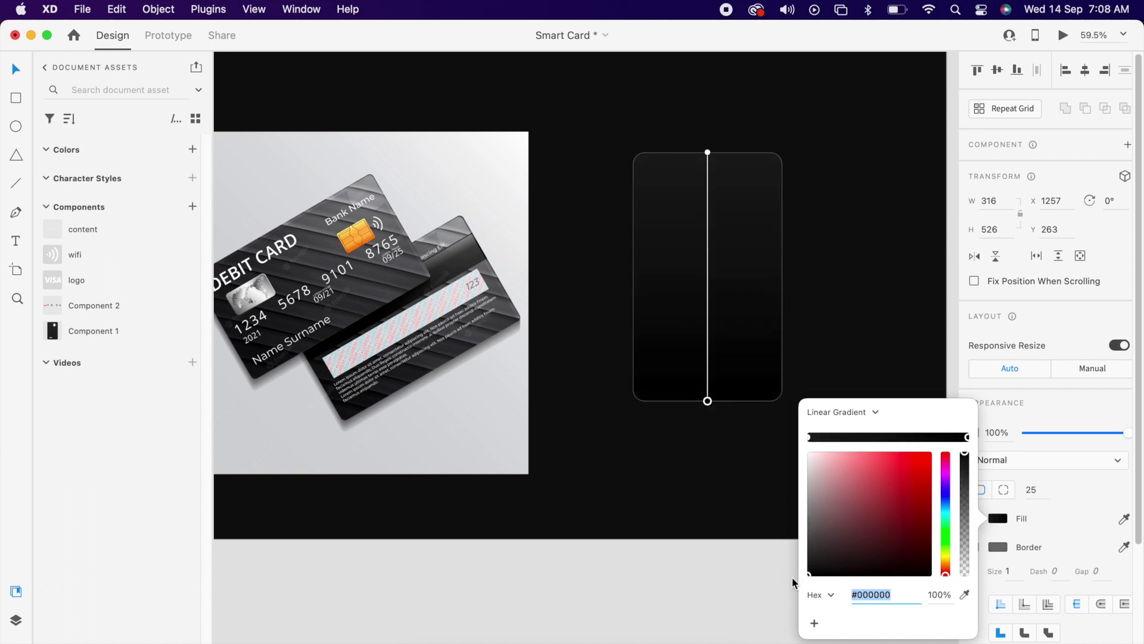
pyautogui.click(737, 496)
# Give the rectangle a faint, low-opacity white border centred on its edge.
pyautogui.hscroll(3, 691, 280)
pyautogui.scroll(-1, 691, 281)
pyautogui.scroll(2, 663, 199)
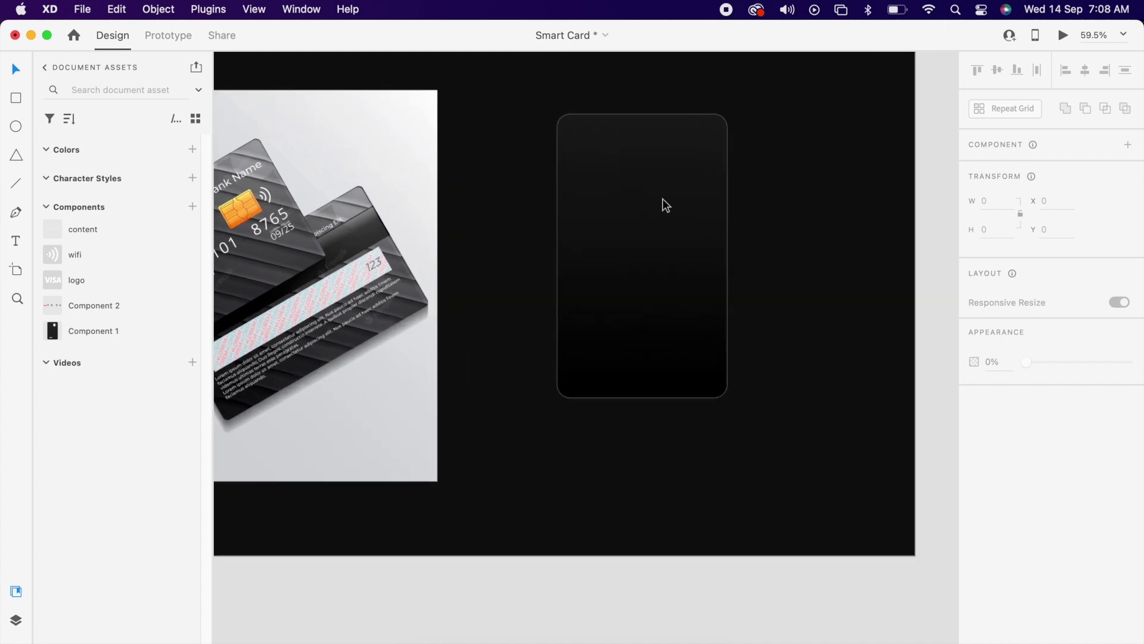
pyautogui.click(667, 196)
pyautogui.click(1000, 545)
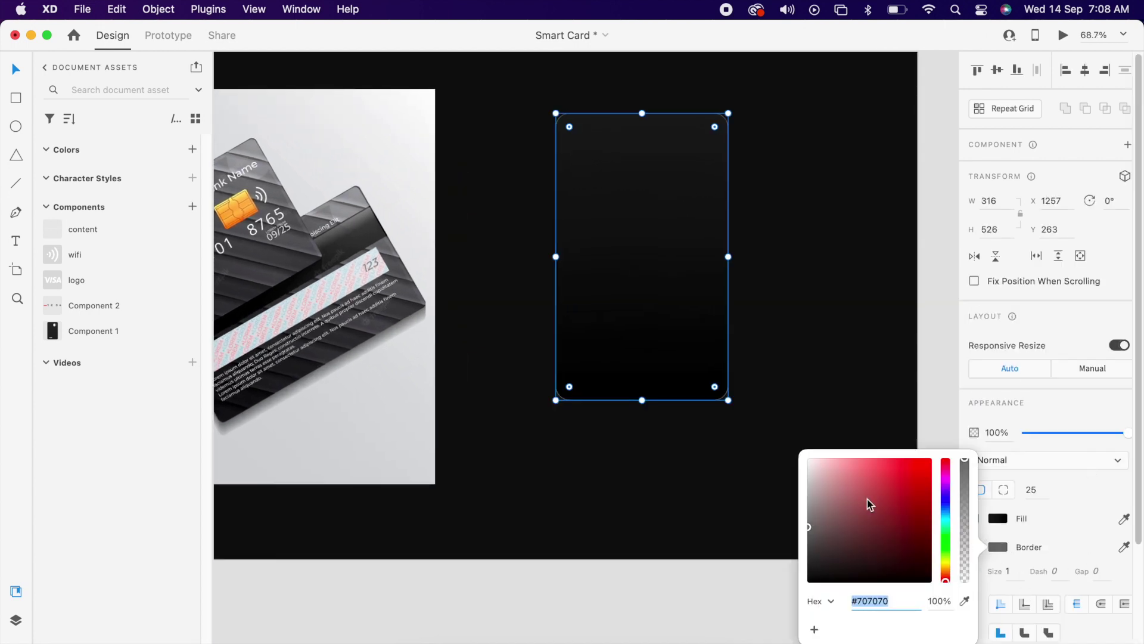
pyautogui.moveTo(884, 509); pyautogui.dragTo(710, 375)
pyautogui.moveTo(965, 470); pyautogui.dragTo(966, 552)
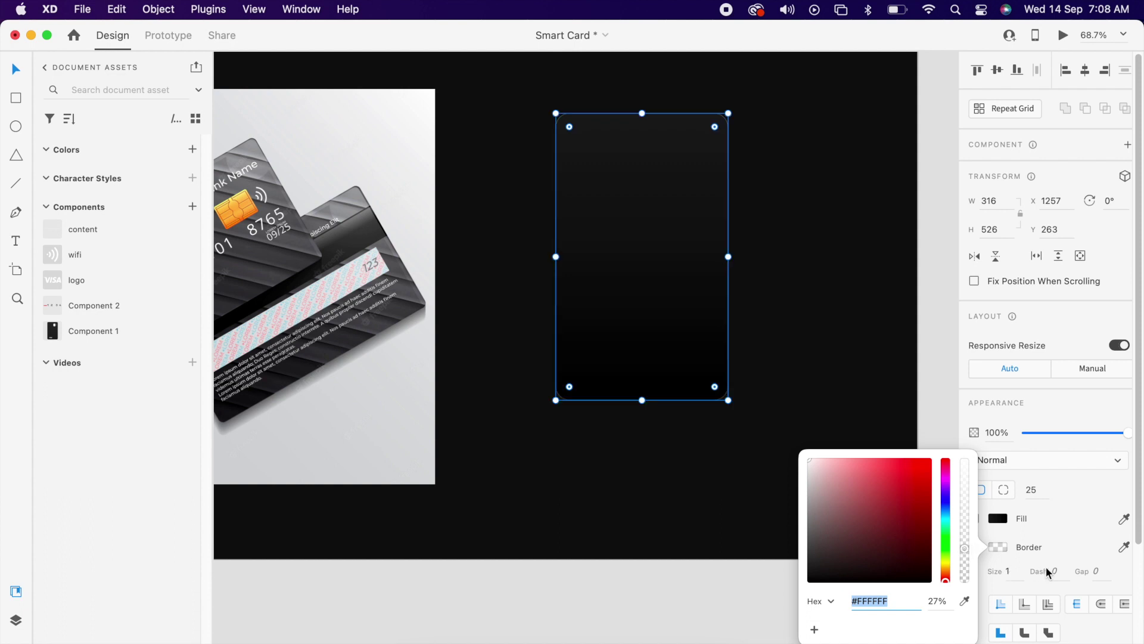
pyautogui.click(1076, 540)
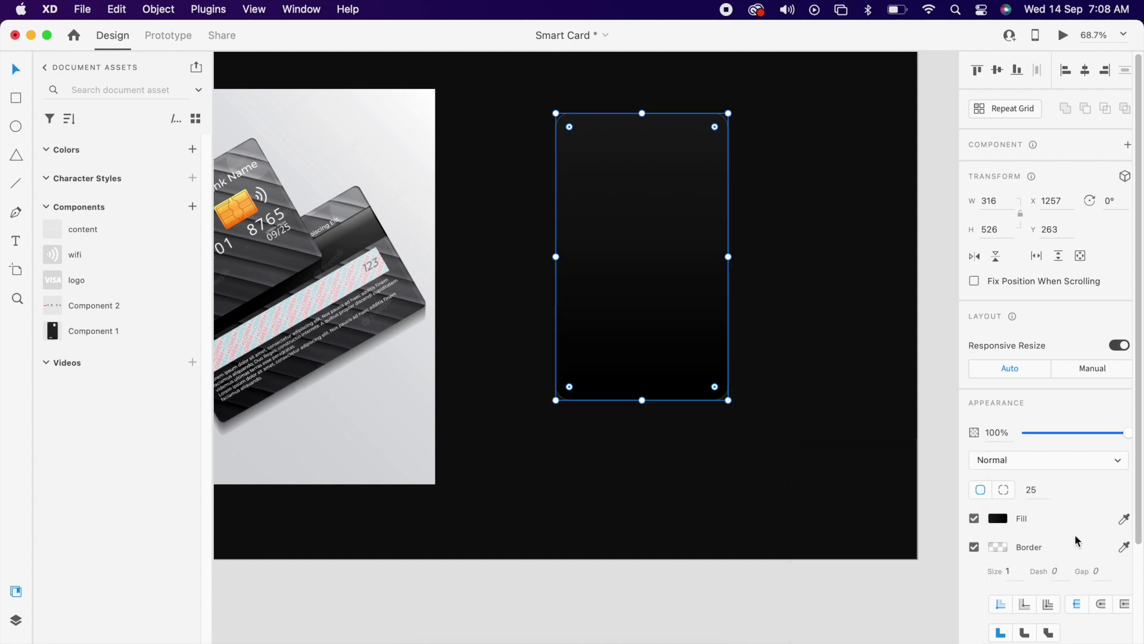
pyautogui.click(1024, 604)
pyautogui.click(815, 343)
pyautogui.hscroll(-5, 814, 344)
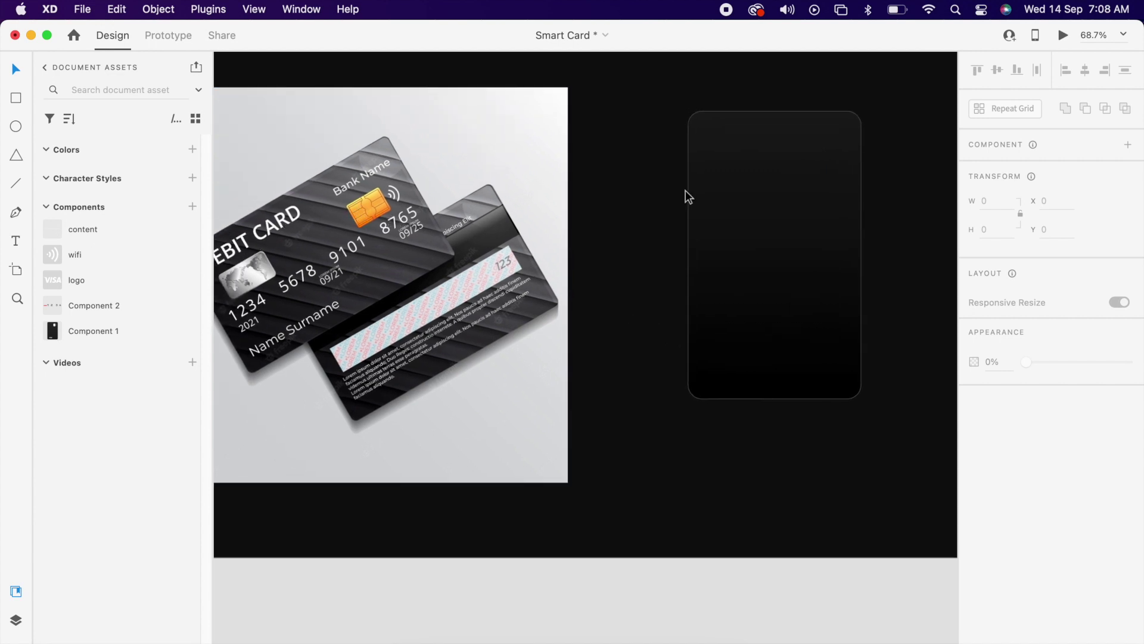
# Draw a small 57×73 white rectangle near the card's top with radius 12 and no border.
pyautogui.hscroll(4, 701, 245)
pyautogui.scroll(1, 700, 245)
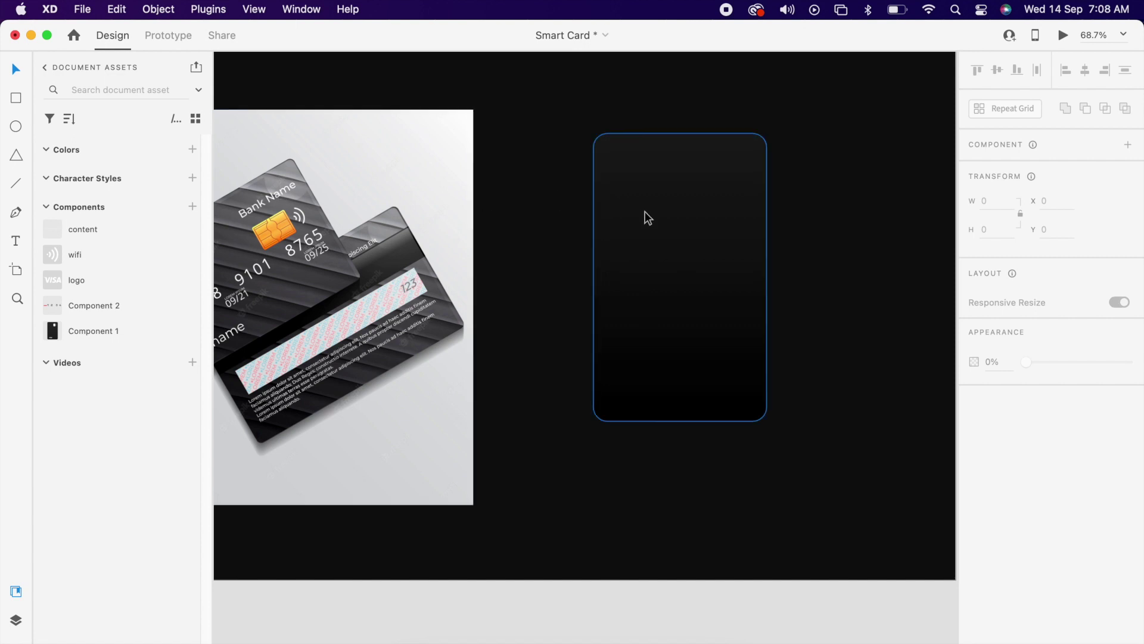
pyautogui.scroll(5, 649, 234)
pyautogui.scroll(-2, 646, 223)
pyautogui.click(16, 97)
pyautogui.scroll(2, 614, 158)
pyautogui.moveTo(632, 155)
pyautogui.mouseDown()
pyautogui.moveTo(664, 199)
pyautogui.moveTo(671, 235)
pyautogui.moveTo(687, 226)
pyautogui.mouseUp()
pyautogui.moveTo(675, 165); pyautogui.dragTo(674, 166)
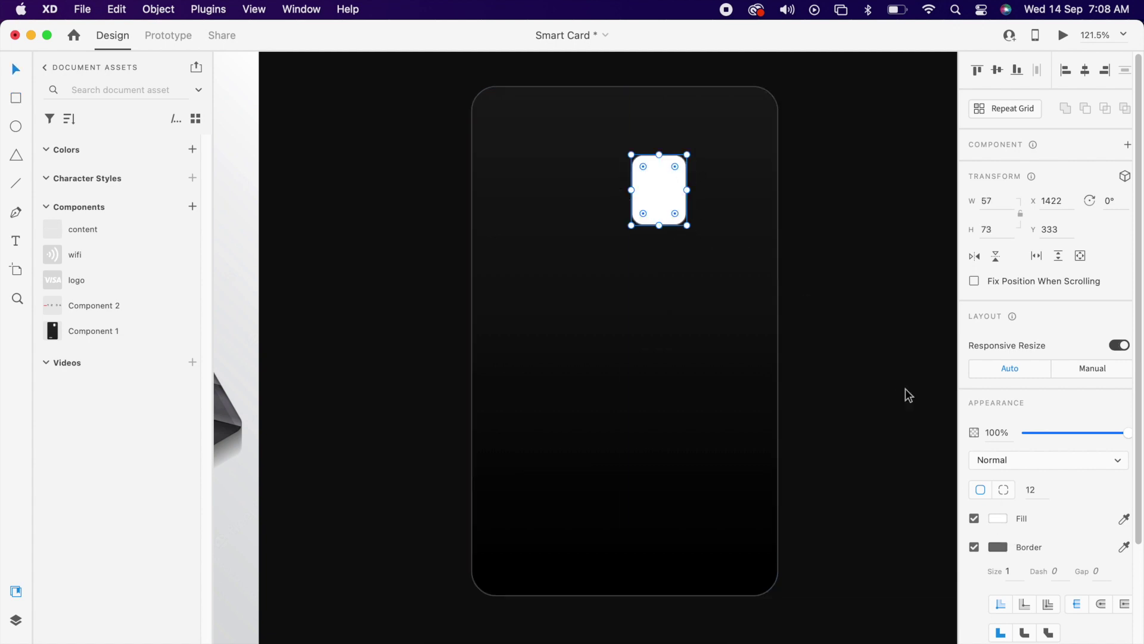
pyautogui.click(973, 547)
# Place a copy below and make it an unfilled grey-outlined cell, 36 high with radius 6.
pyautogui.scroll(5, 638, 192)
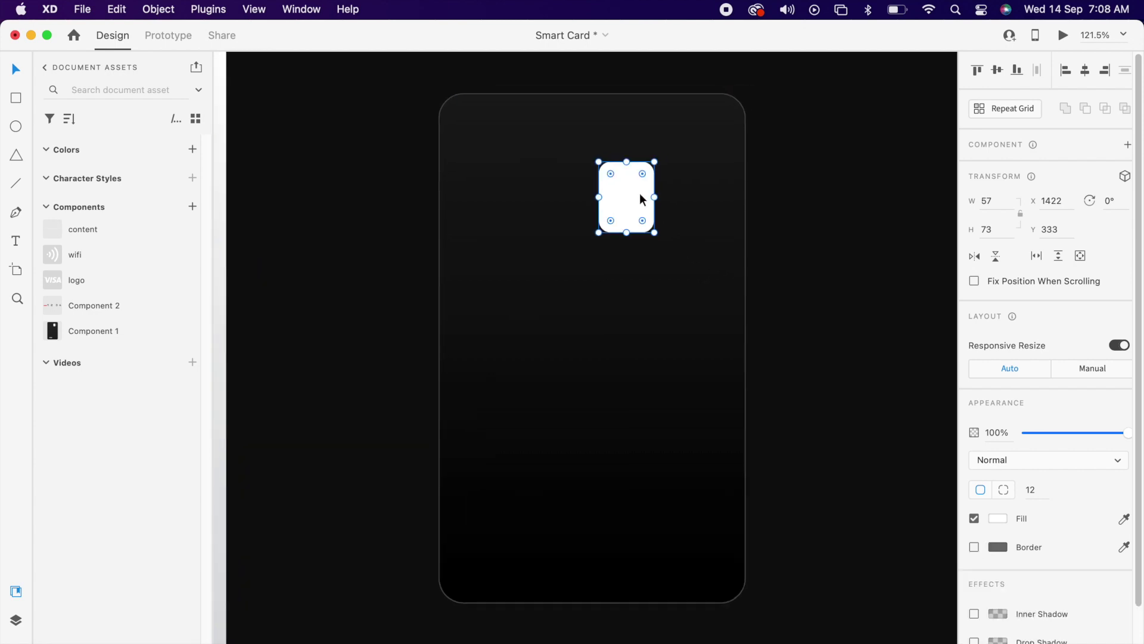
pyautogui.moveTo(633, 211); pyautogui.dragTo(633, 351)
pyautogui.click(973, 547)
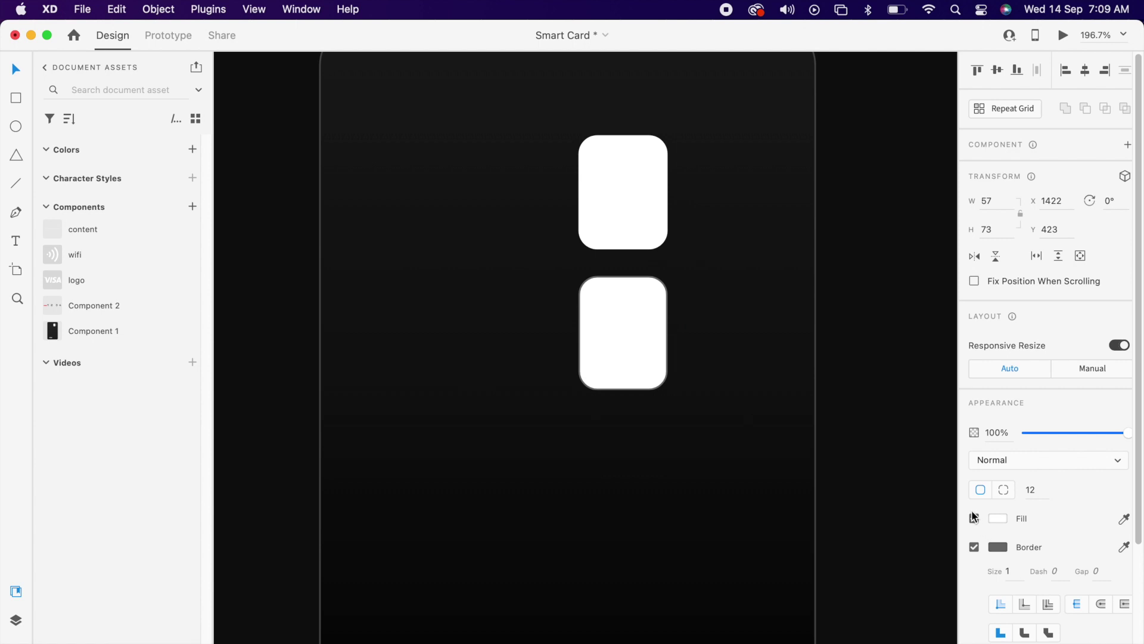
pyautogui.click(974, 518)
pyautogui.moveTo(624, 389); pyautogui.dragTo(626, 331)
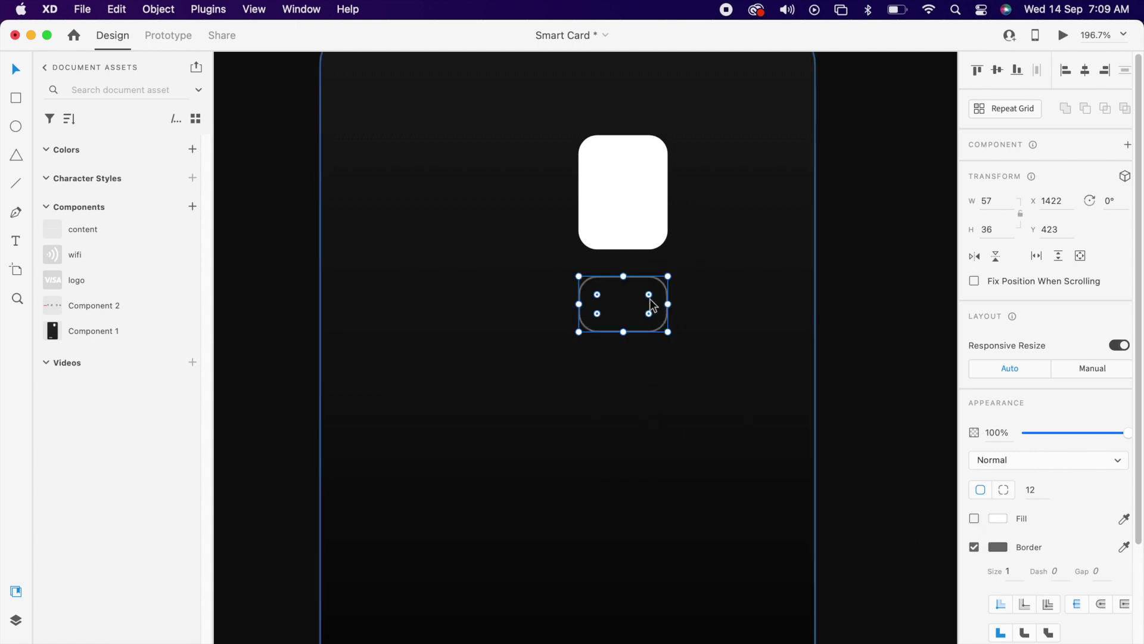
pyautogui.moveTo(649, 294); pyautogui.dragTo(659, 286)
# Duplicate the outlined cell into a two-column, three-row grid and select all six cells.
pyautogui.moveTo(641, 332); pyautogui.dragTo(731, 338)
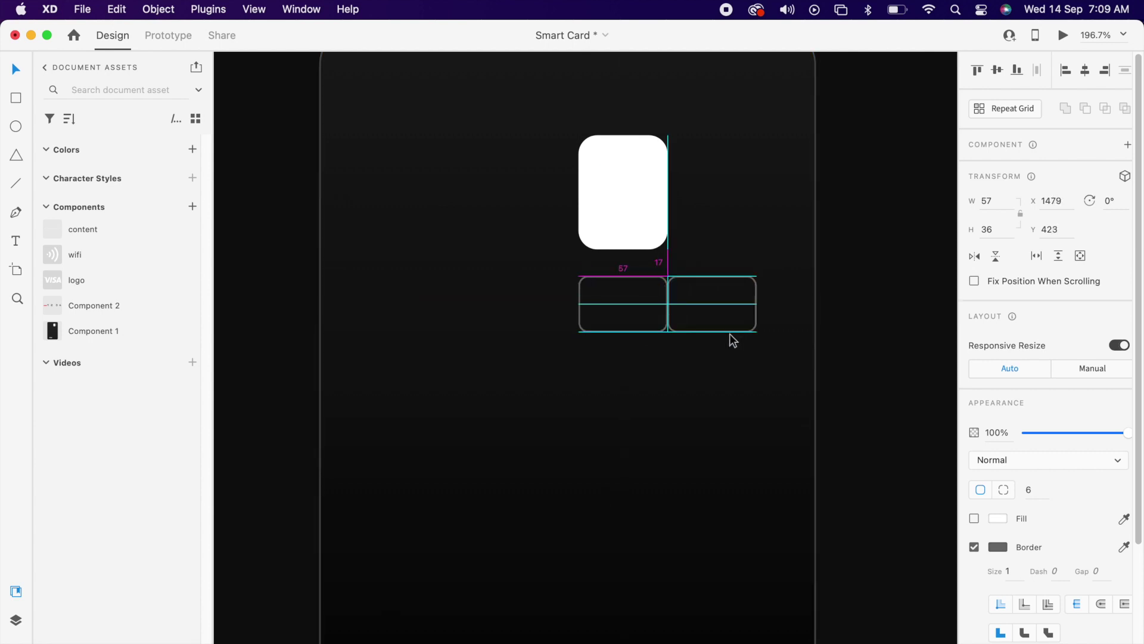
pyautogui.keyDown('shift'); pyautogui.click(653, 277); pyautogui.keyUp('shift')
pyautogui.moveTo(653, 277); pyautogui.dragTo(691, 340)
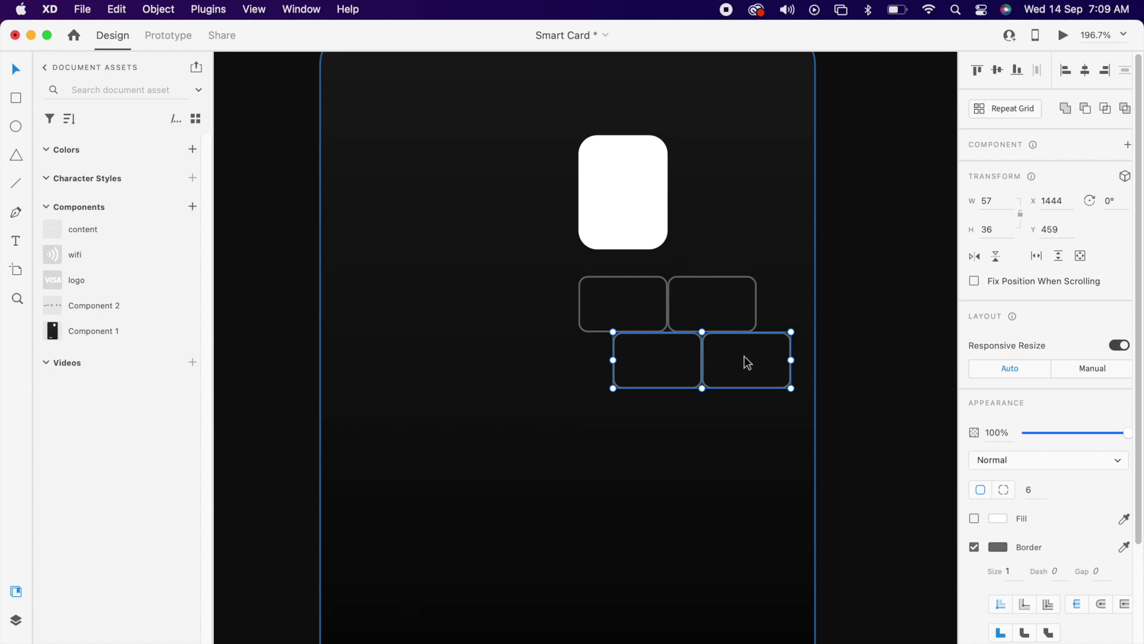
pyautogui.press('super+d')
pyautogui.hotkey('shift', 'Down')
pyautogui.hotkey('shift', 'Down')
pyautogui.hotkey('shift', 'Down')
pyautogui.hotkey('shift', 'Down')
pyautogui.press('Up')
pyautogui.press('Up')
pyautogui.press('Up')
pyautogui.press('Up')
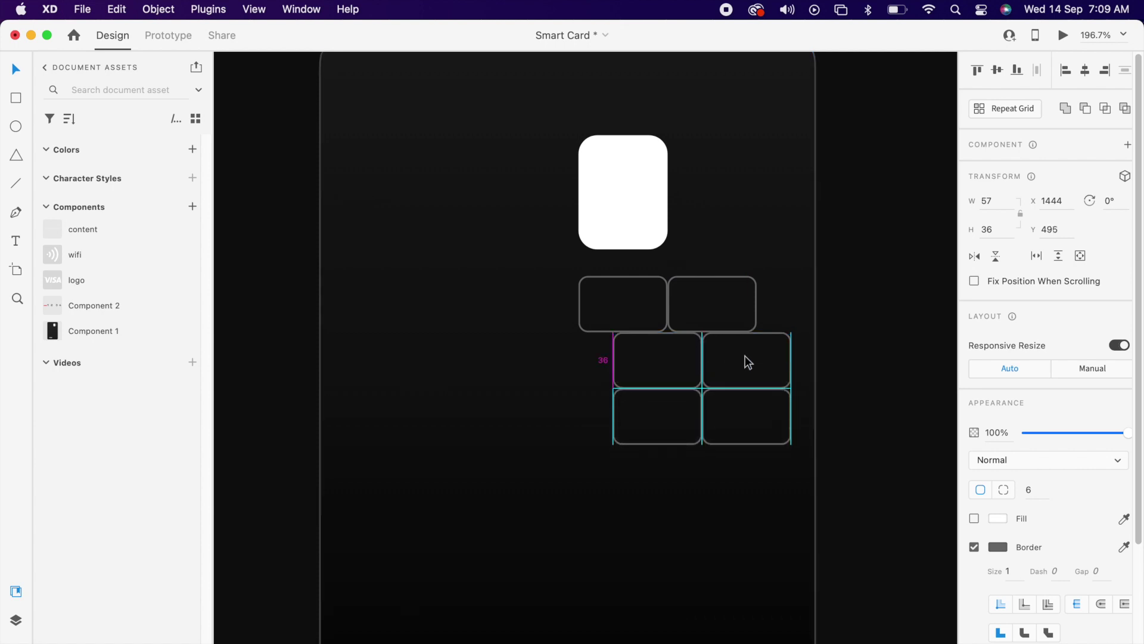
pyautogui.click(853, 384)
pyautogui.moveTo(837, 279); pyautogui.dragTo(513, 445)
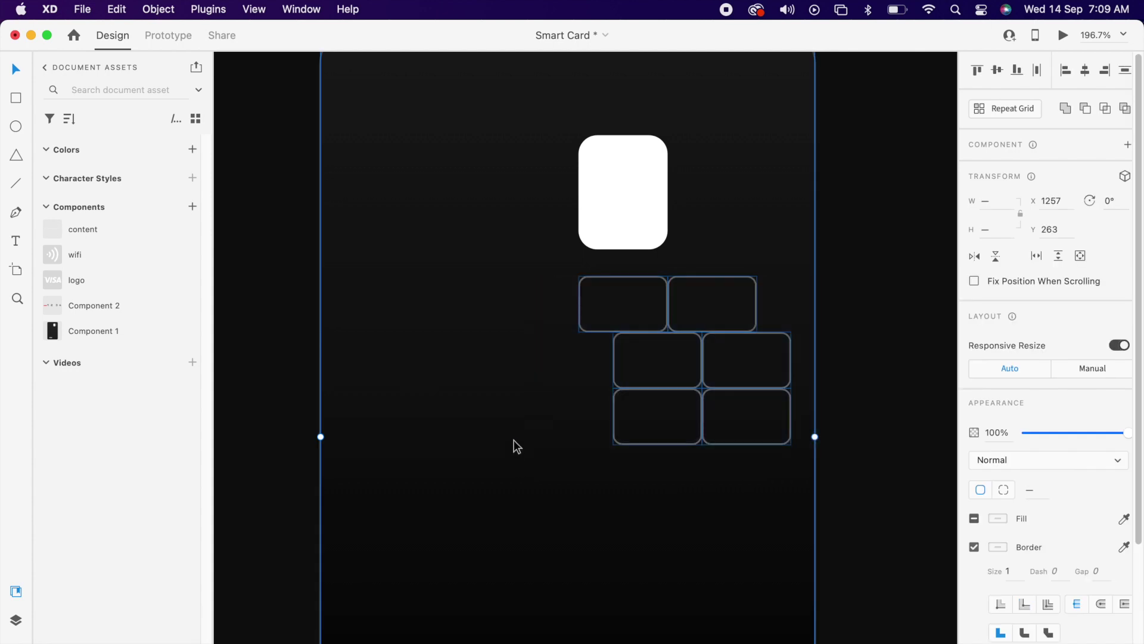
# Group the six outlined cells and move the grid over the white chip.
pyautogui.rightClick(668, 302)
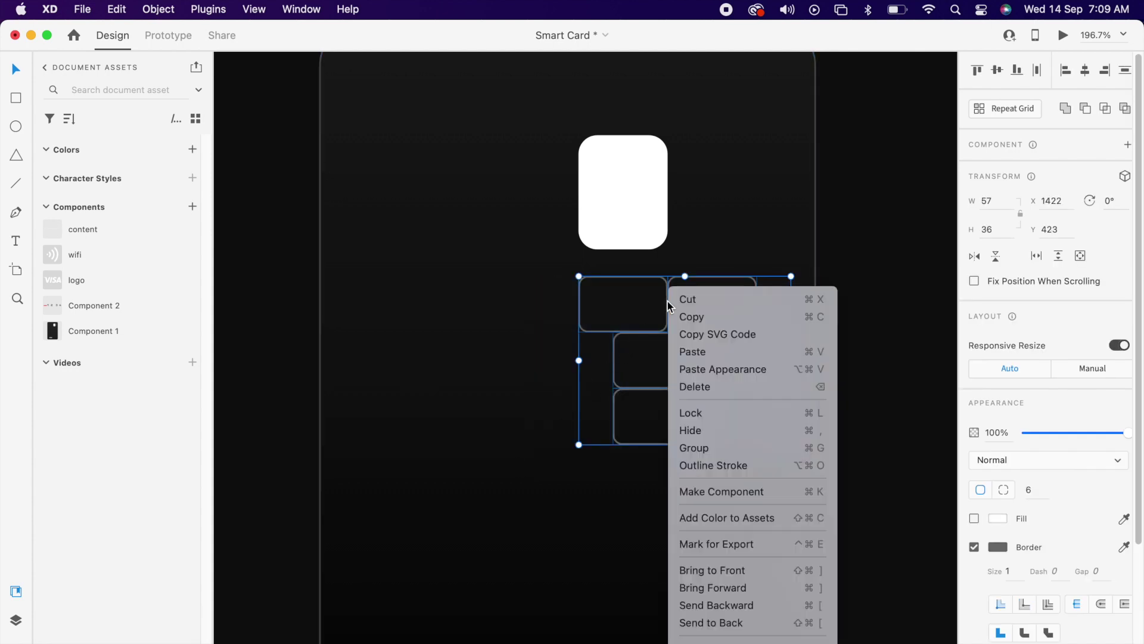
pyautogui.click(713, 449)
pyautogui.click(823, 388)
pyautogui.moveTo(774, 389); pyautogui.dragTo(718, 227)
# Bring the white chip to the front and mask the cell grid with its shape.
pyautogui.click(649, 149)
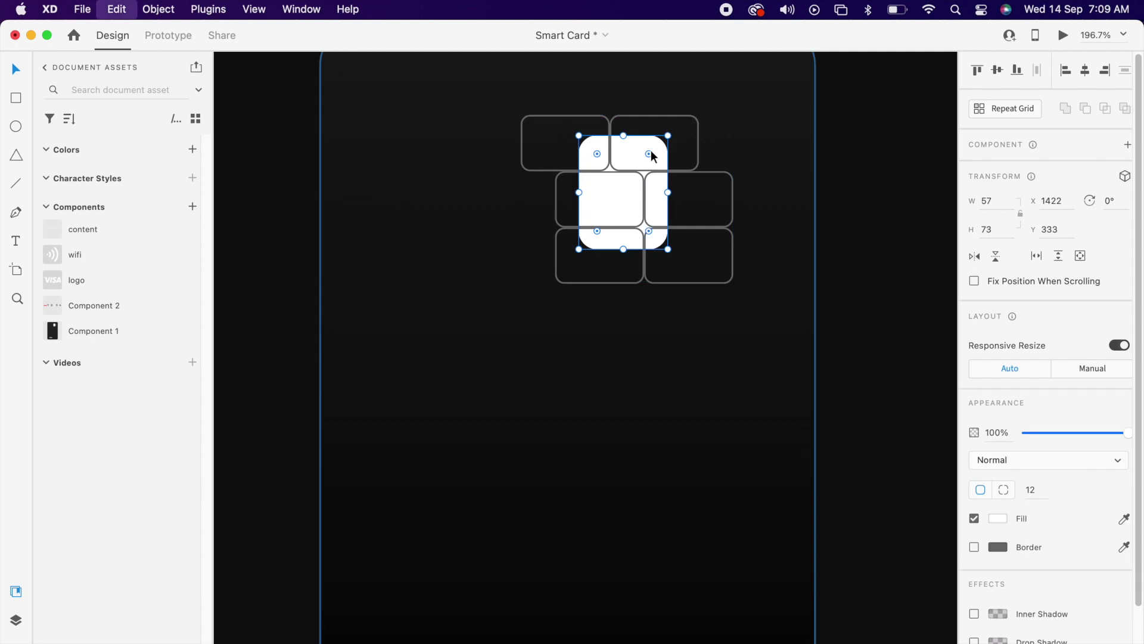
pyautogui.click(845, 263)
pyautogui.press('super+v')
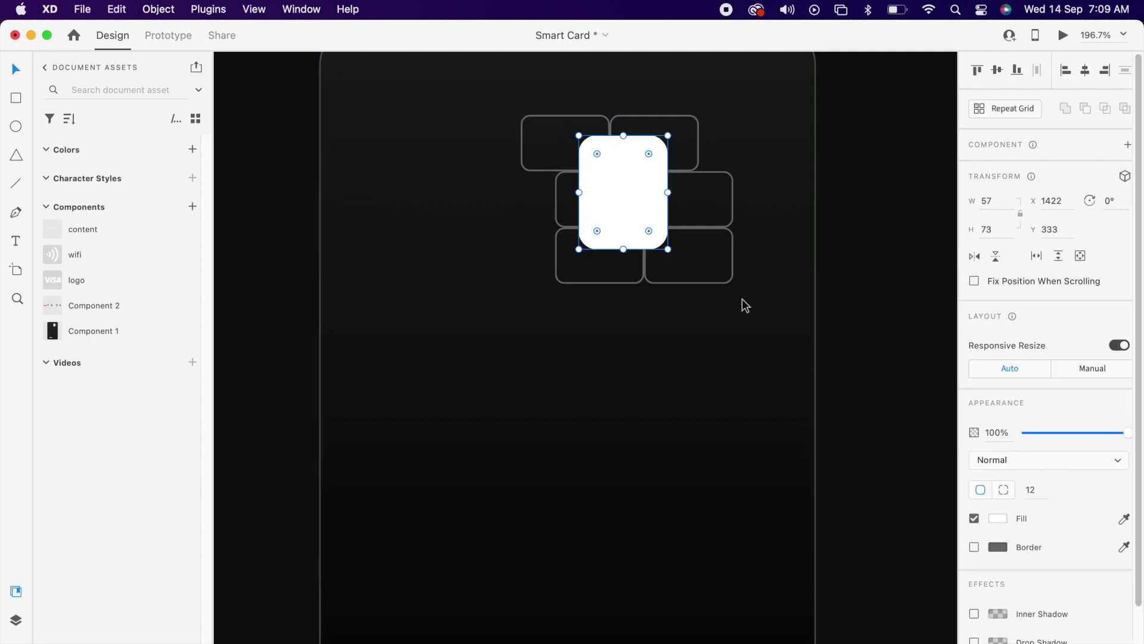
pyautogui.keyDown('shift'); pyautogui.click(688, 170); pyautogui.keyUp('shift')
pyautogui.rightClick(624, 190)
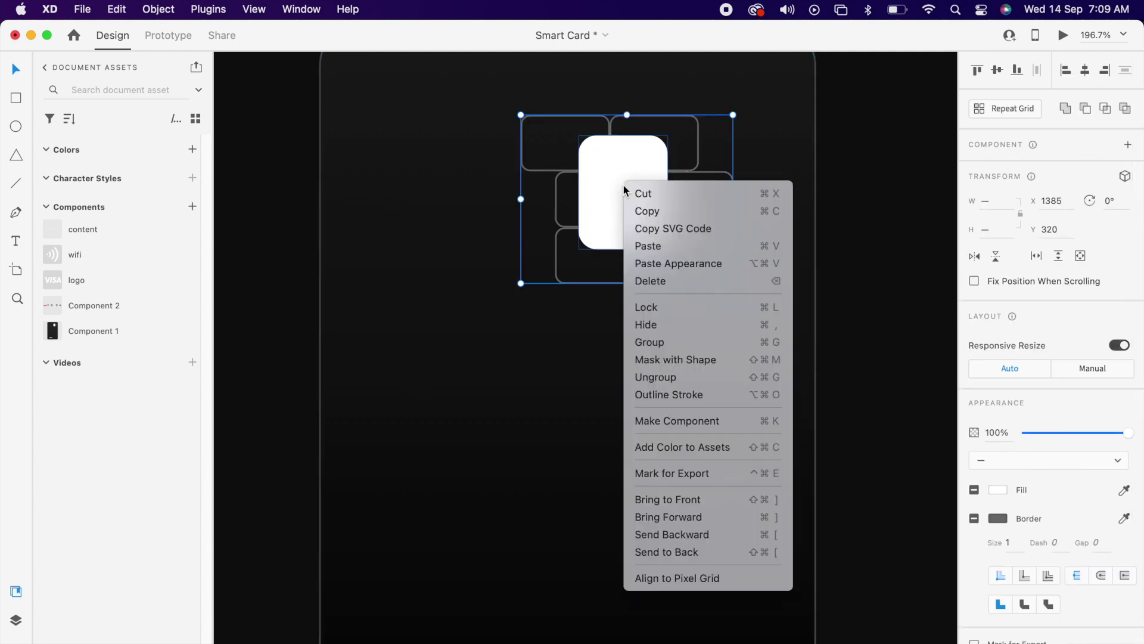
pyautogui.click(708, 360)
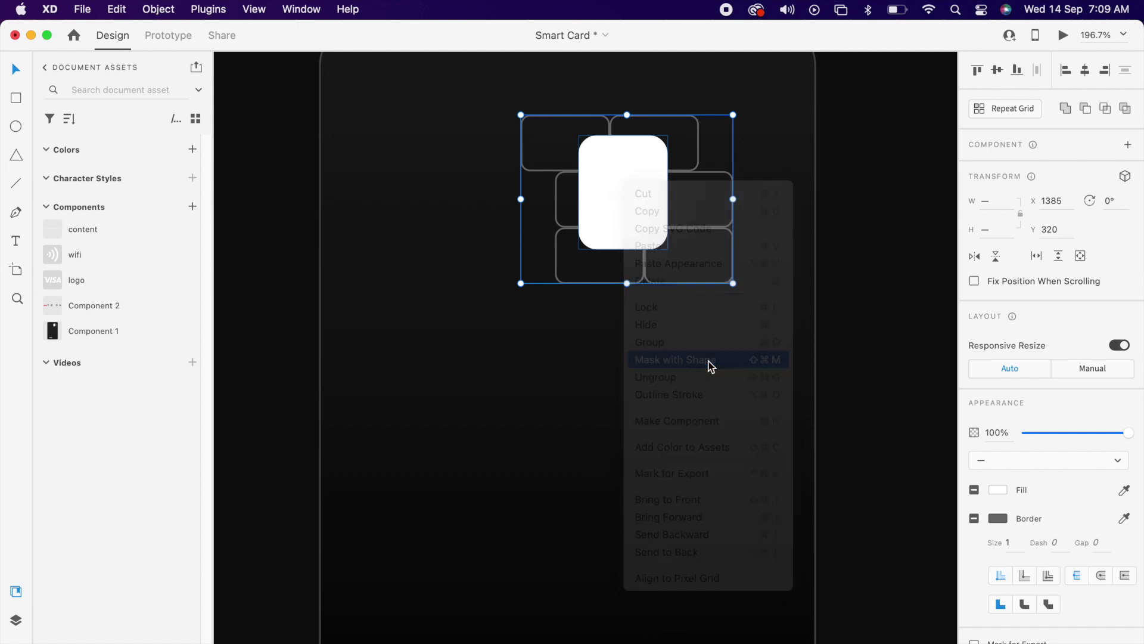
# Group the masked chip into a single object.
pyautogui.click(838, 302)
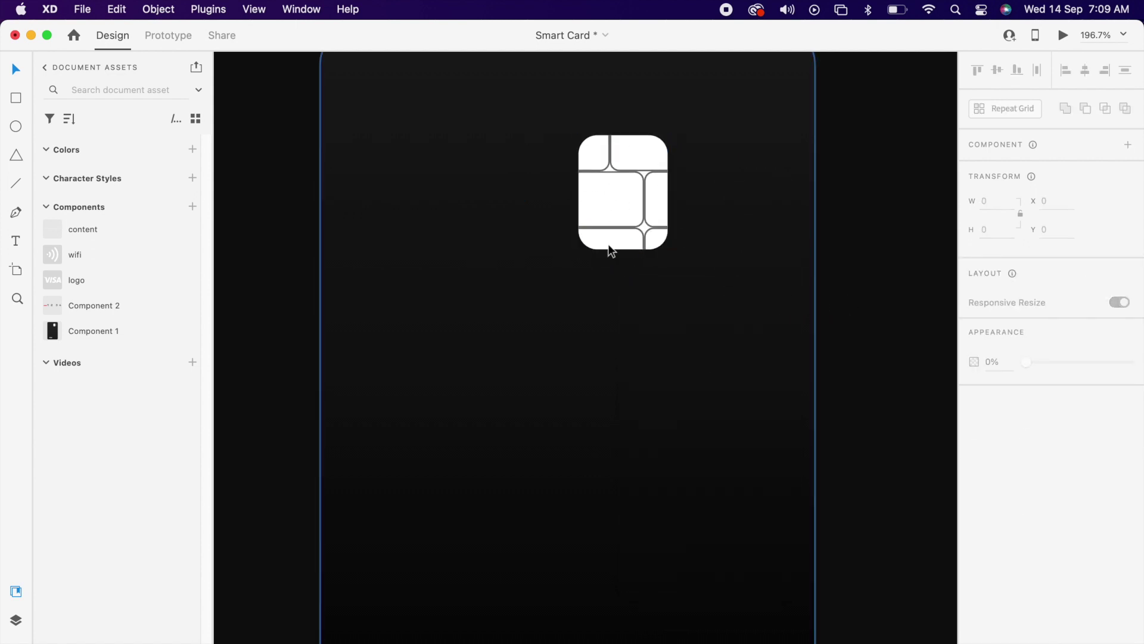
pyautogui.moveTo(860, 131); pyautogui.dragTo(552, 302)
pyautogui.click(624, 198)
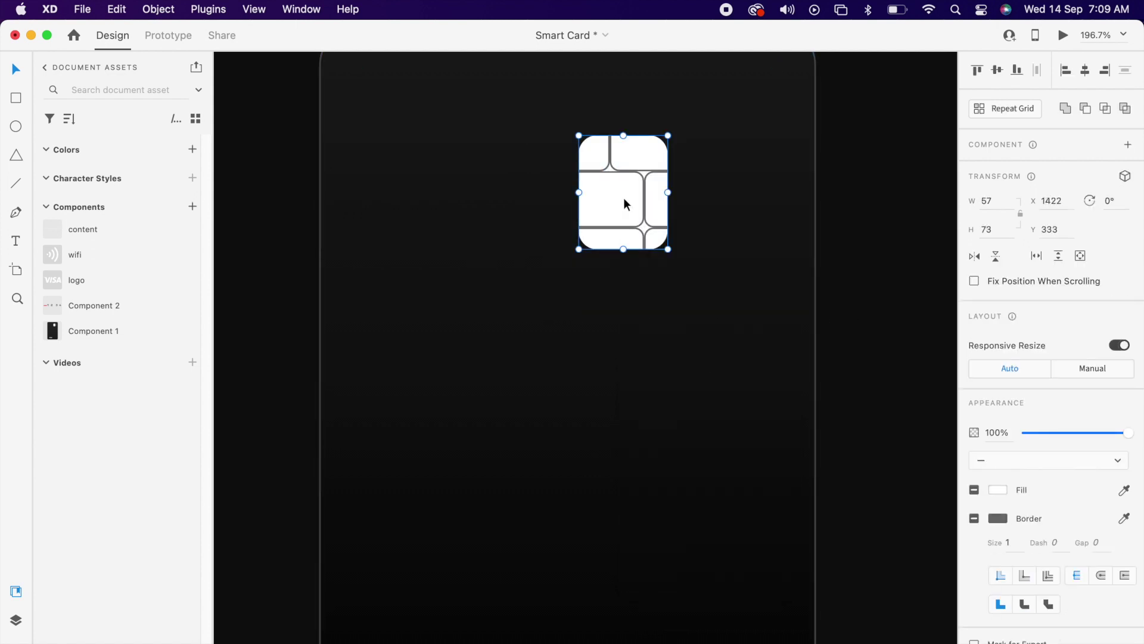
pyautogui.rightClick(624, 197)
pyautogui.click(674, 355)
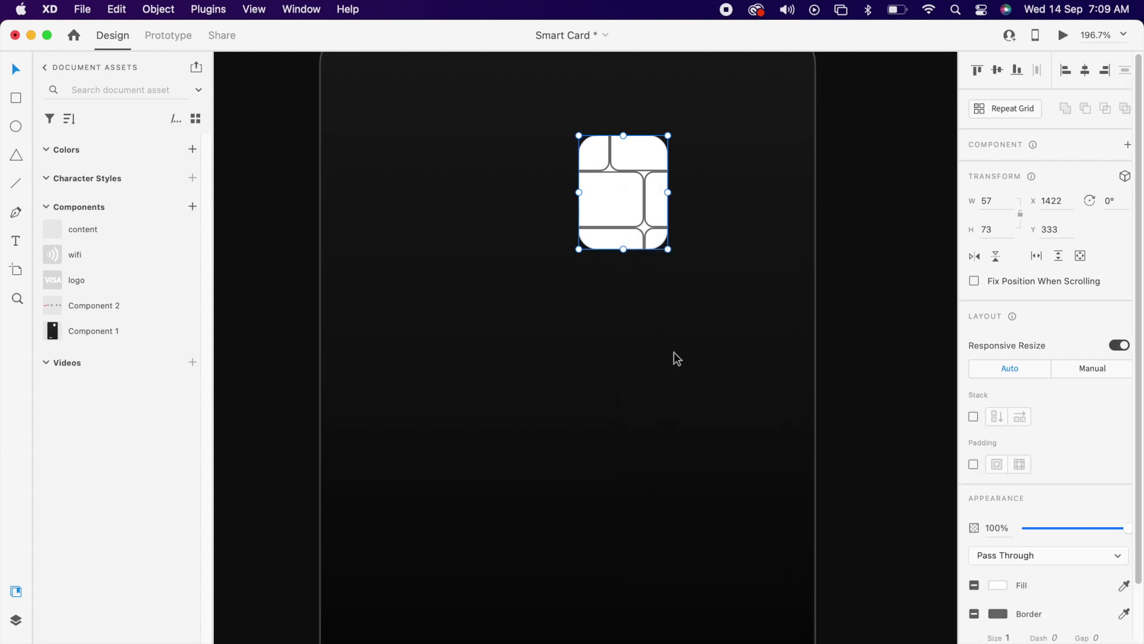
pyautogui.scroll(-5, 674, 361)
# Place the wifi component from Assets just right of the chip.
pyautogui.click(769, 348)
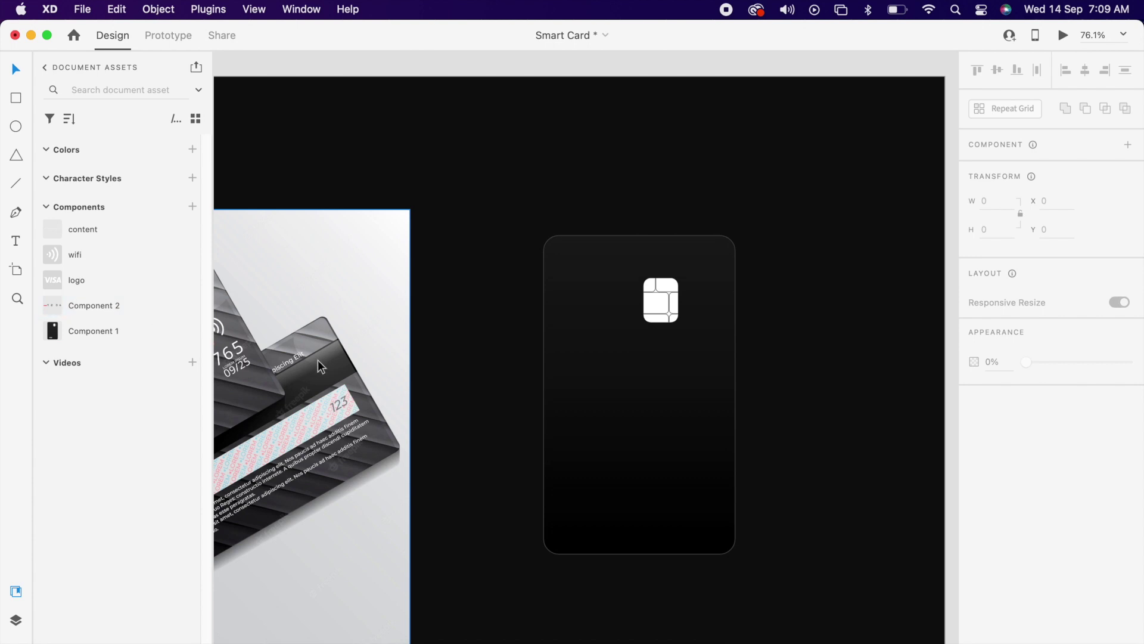
pyautogui.hscroll(-5, 317, 360)
pyautogui.moveTo(124, 266); pyautogui.dragTo(816, 251)
pyautogui.click(652, 154)
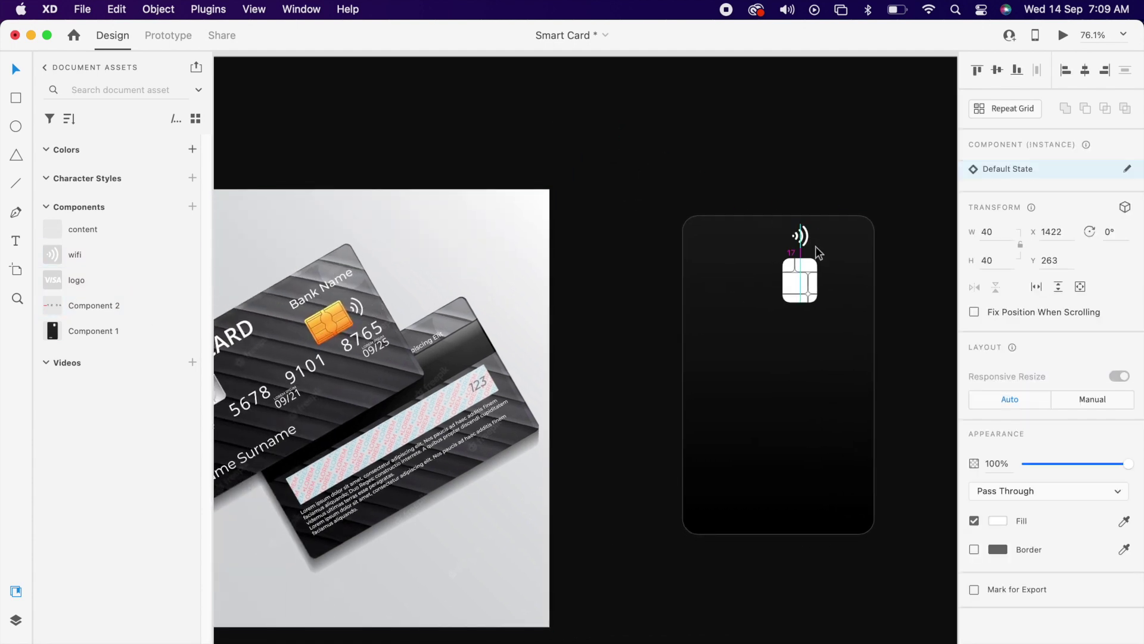
pyautogui.moveTo(856, 295); pyautogui.dragTo(851, 291)
pyautogui.scroll(5, 852, 292)
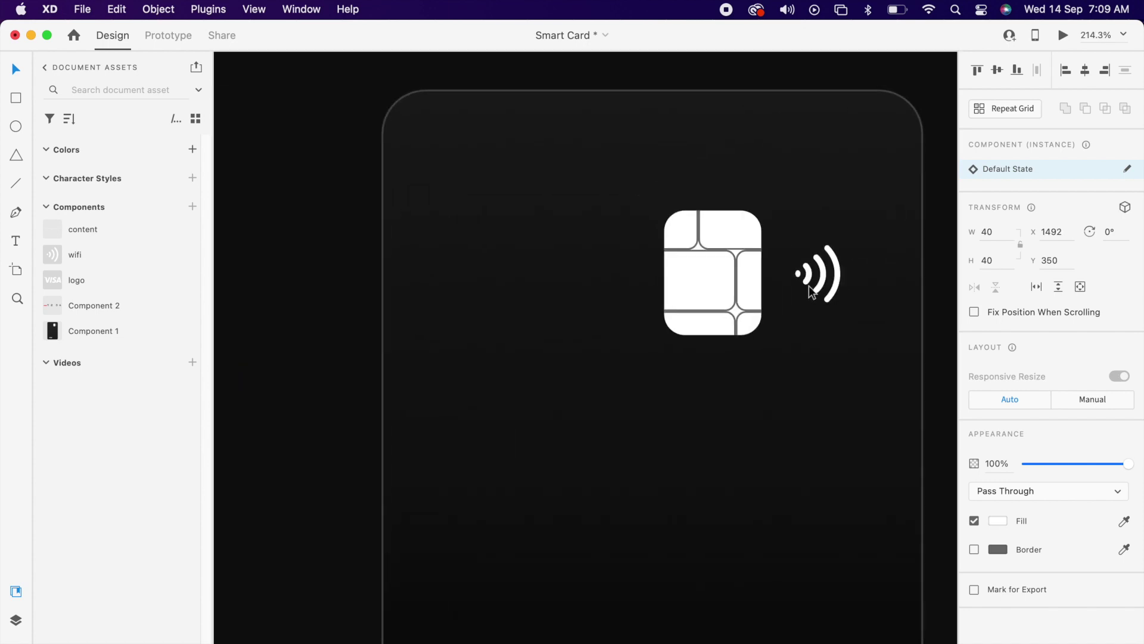
pyautogui.press('Right')
pyautogui.press('Right')
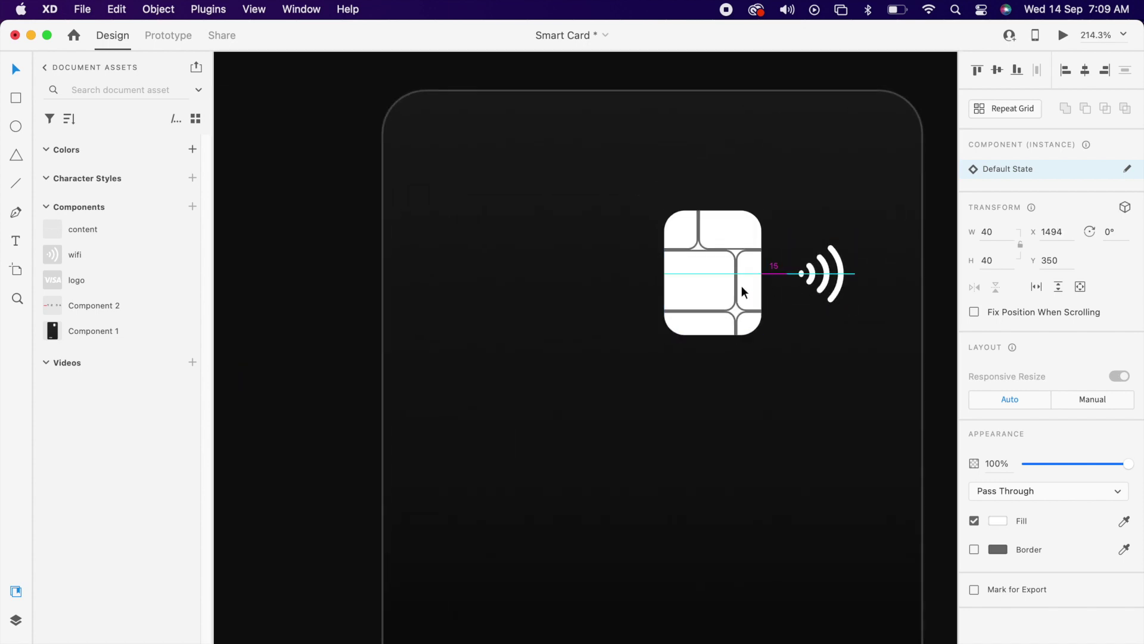
# Group the chip and wifi icon into a 113×73 unit and nudge it left.
pyautogui.keyDown('shift'); pyautogui.click(742, 288); pyautogui.keyUp('shift')
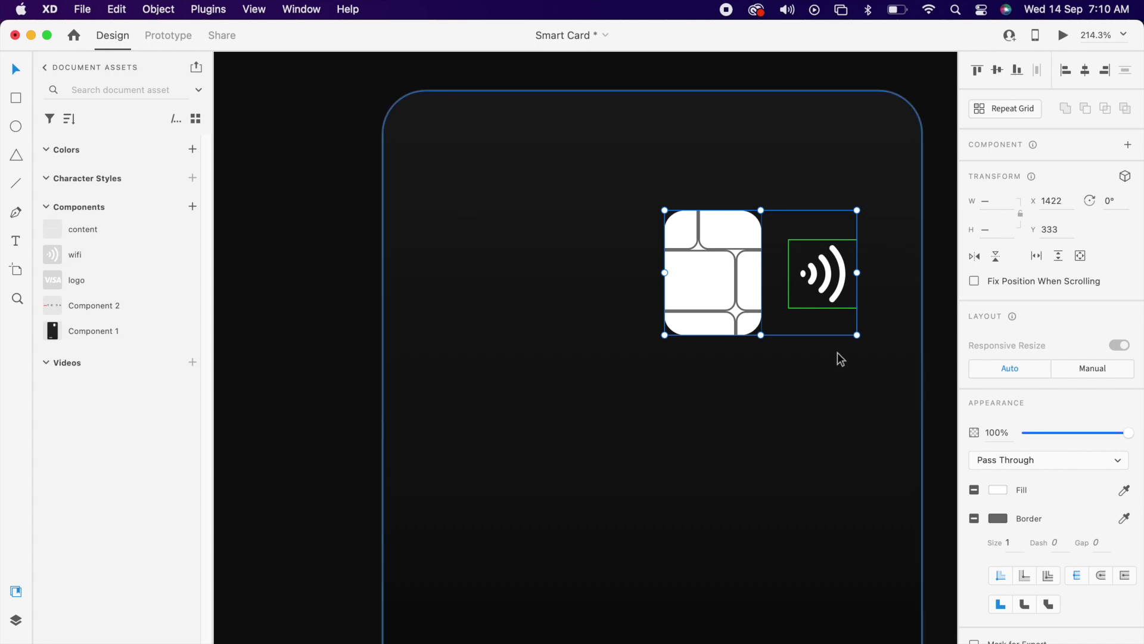
pyautogui.press('super+g')
pyautogui.press('alt')
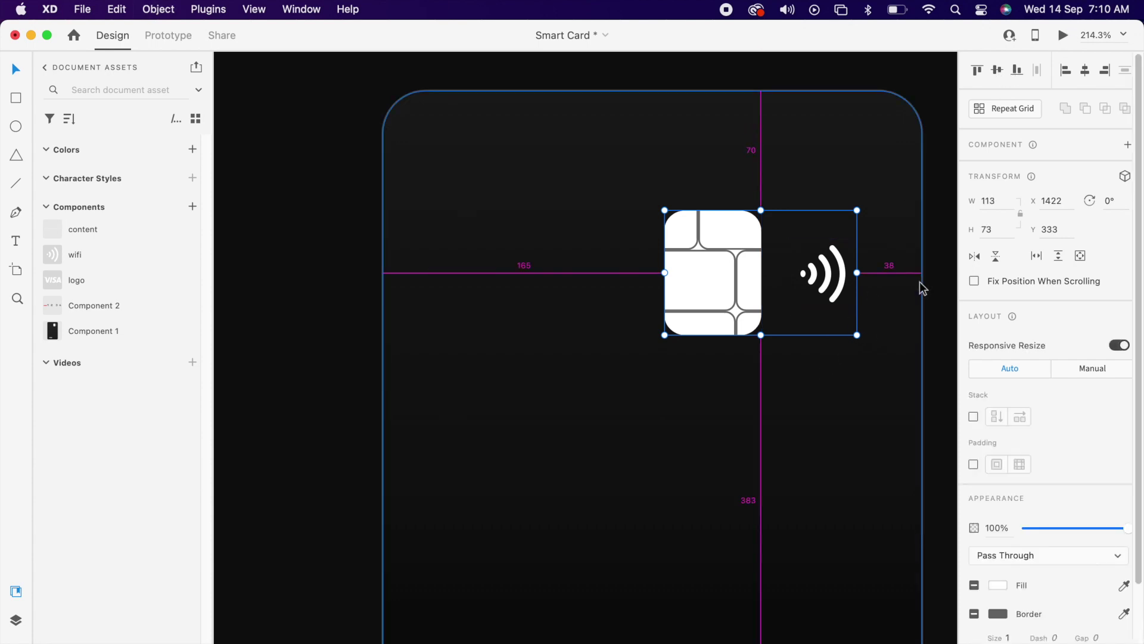
pyautogui.press('Left')
pyautogui.press('Left')
pyautogui.press('super+0')
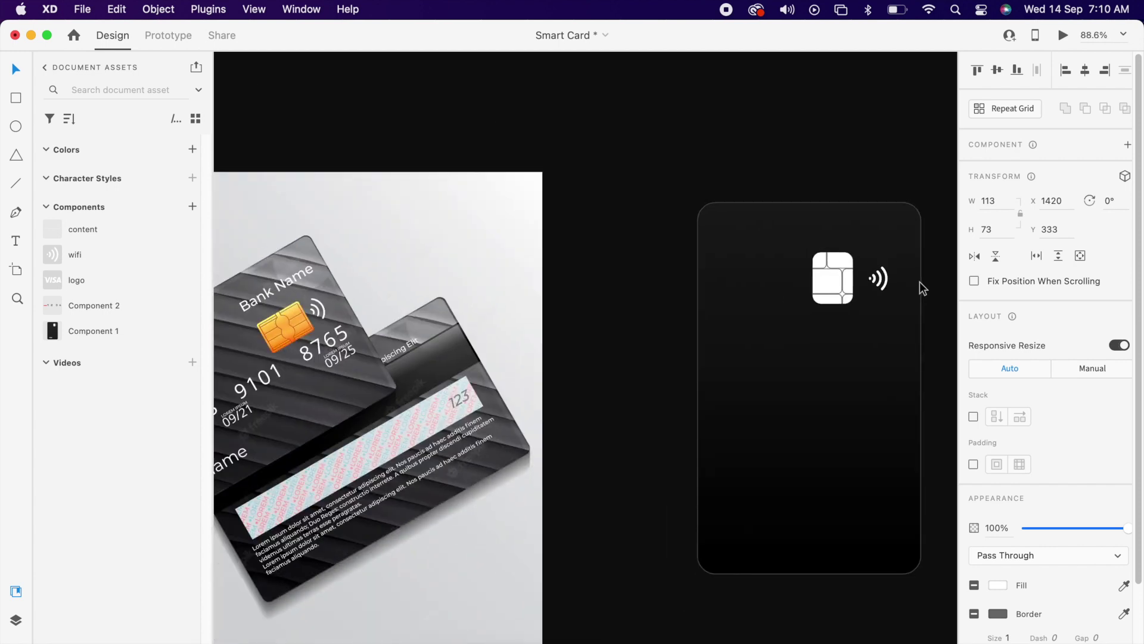
# Drag the VISA logo component into the card's bottom-right corner, aligned under the wifi icon.
pyautogui.hscroll(-10, 837, 357)
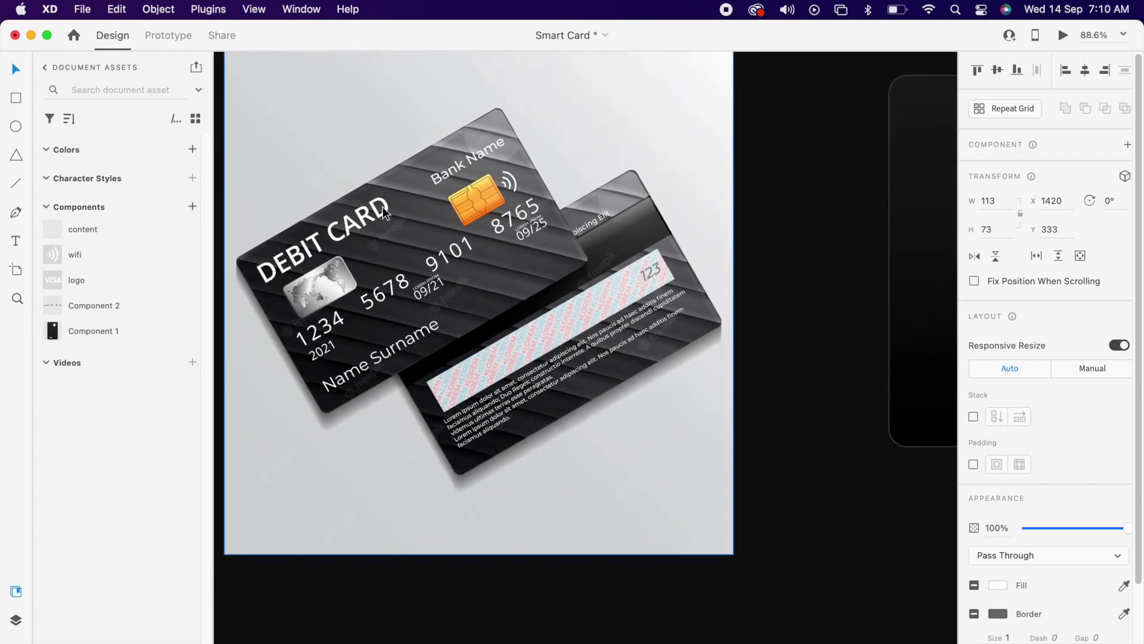
pyautogui.hscroll(6, 383, 211)
pyautogui.moveTo(101, 276); pyautogui.dragTo(679, 352)
pyautogui.hscroll(2, 695, 359)
pyautogui.hscroll(3, 695, 360)
pyautogui.moveTo(539, 344); pyautogui.dragTo(730, 414)
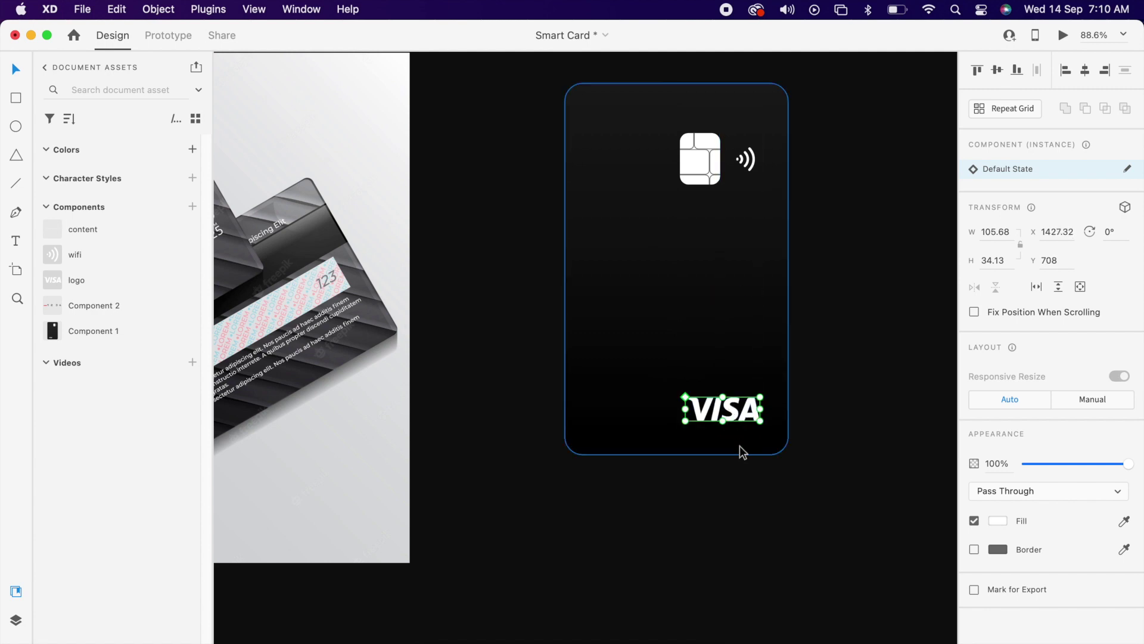
pyautogui.press('Down')
pyautogui.press('Down')
pyautogui.press('Down')
pyautogui.press('Down')
pyautogui.press('Down')
pyautogui.press('Down')
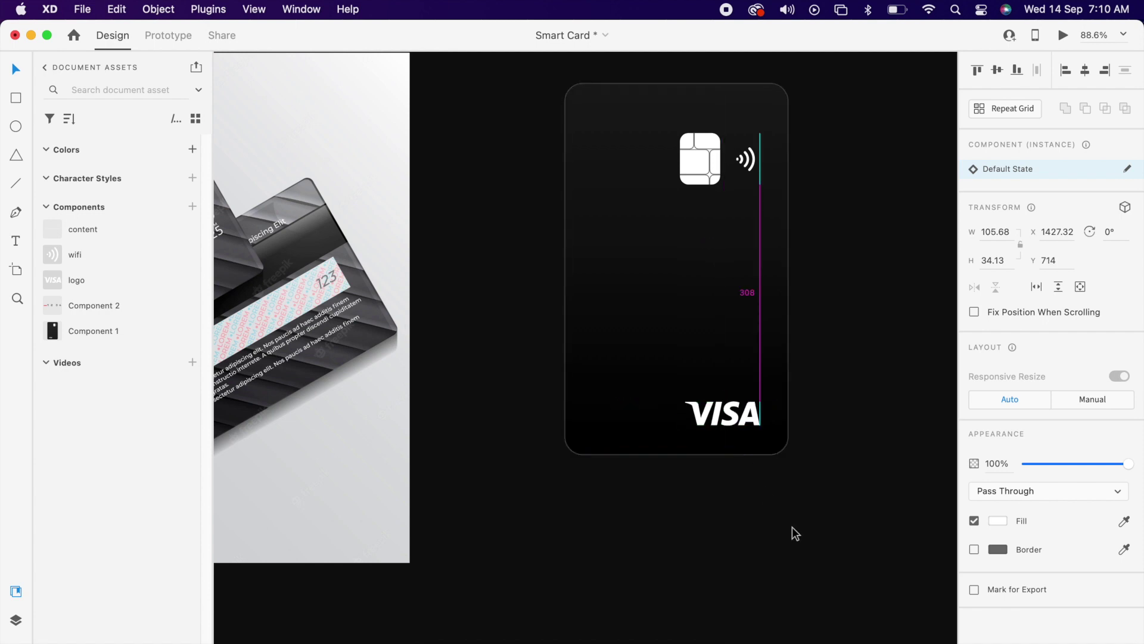
pyautogui.click(764, 490)
pyautogui.hscroll(3, 628, 238)
# Draw a tiny 7×7 borderless white dot and turn it into a Repeat Grid row.
pyautogui.scroll(3, 632, 236)
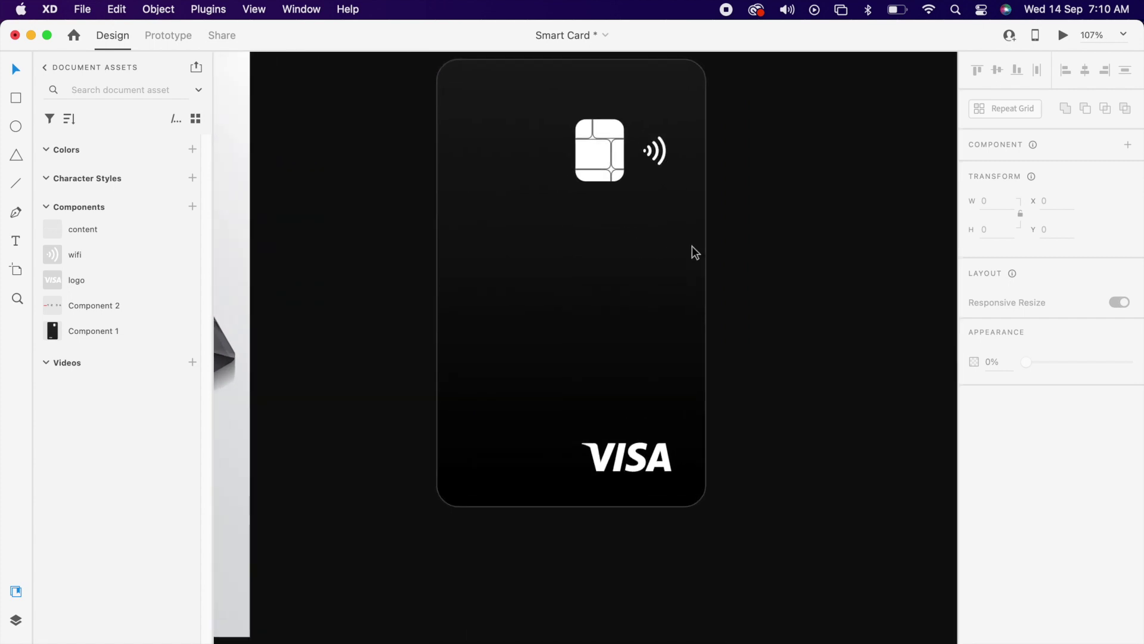
pyautogui.click(16, 126)
pyautogui.moveTo(511, 261); pyautogui.dragTo(521, 266)
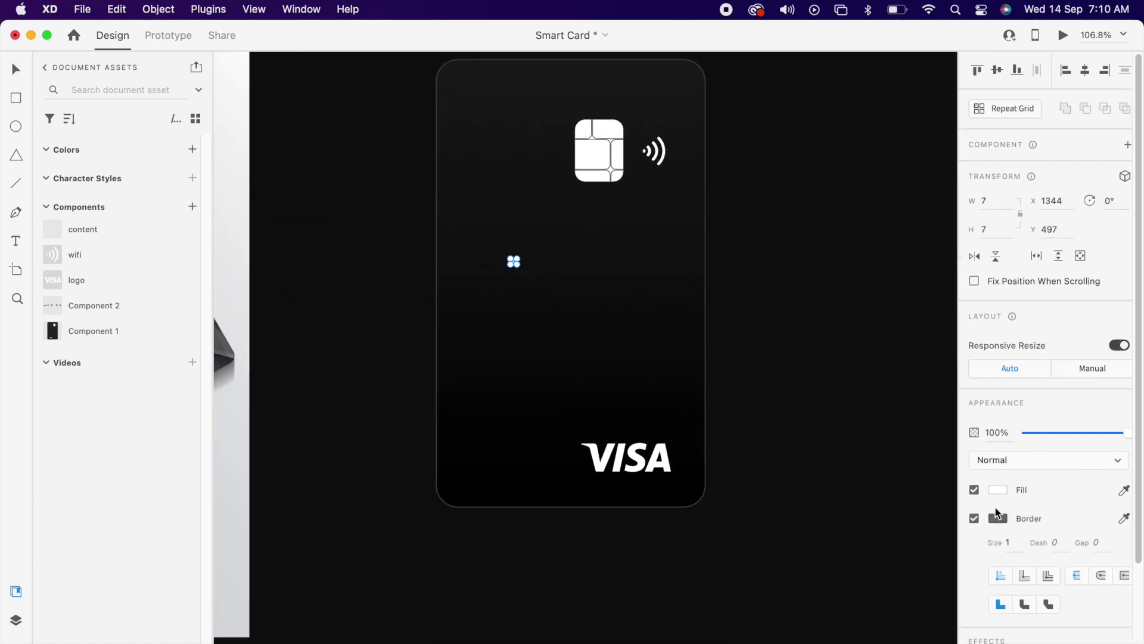
pyautogui.click(975, 519)
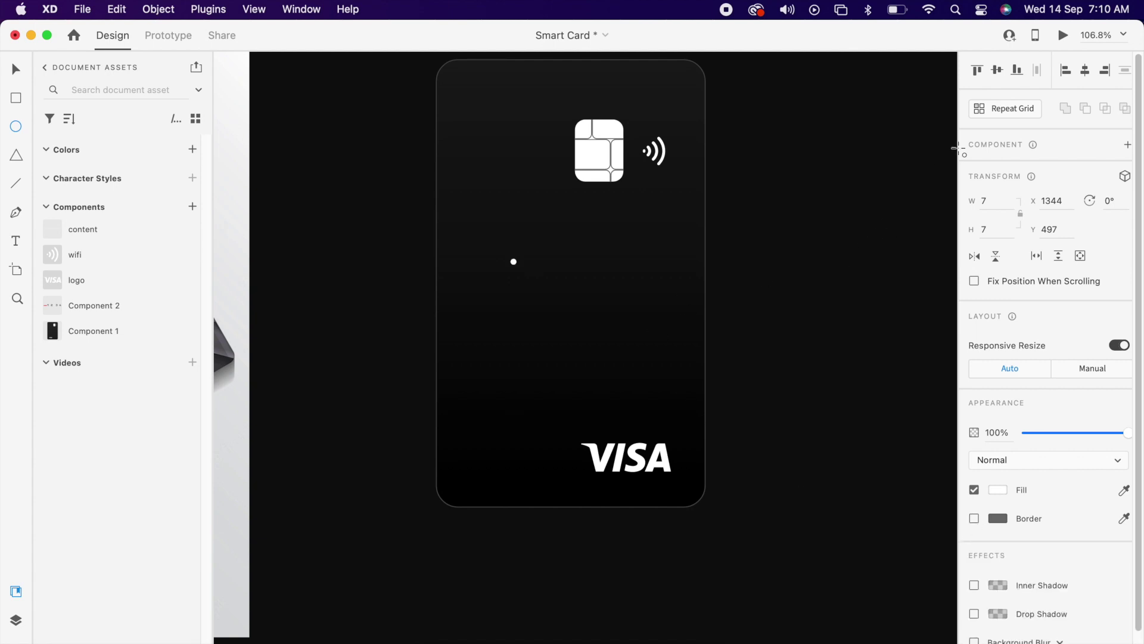
pyautogui.click(999, 113)
pyautogui.moveTo(517, 262); pyautogui.dragTo(645, 271)
# Set the dot spacing to 16, extend the grid to eight by seven dots, and move it up.
pyautogui.scroll(5, 573, 267)
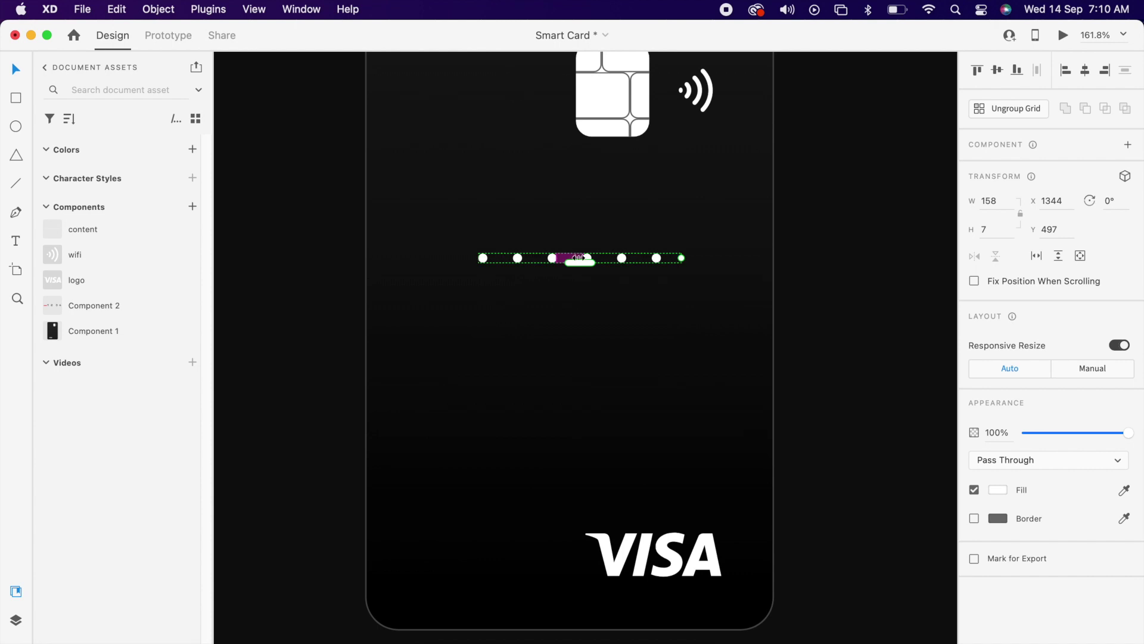
pyautogui.moveTo(570, 258); pyautogui.dragTo(562, 258)
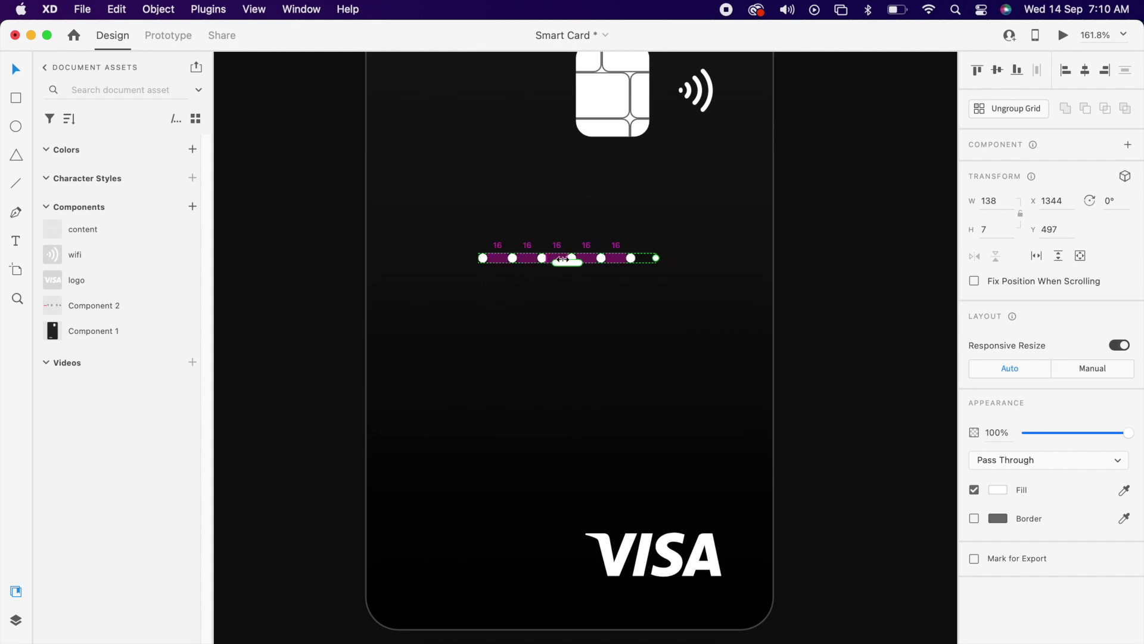
pyautogui.moveTo(656, 258); pyautogui.dragTo(704, 258)
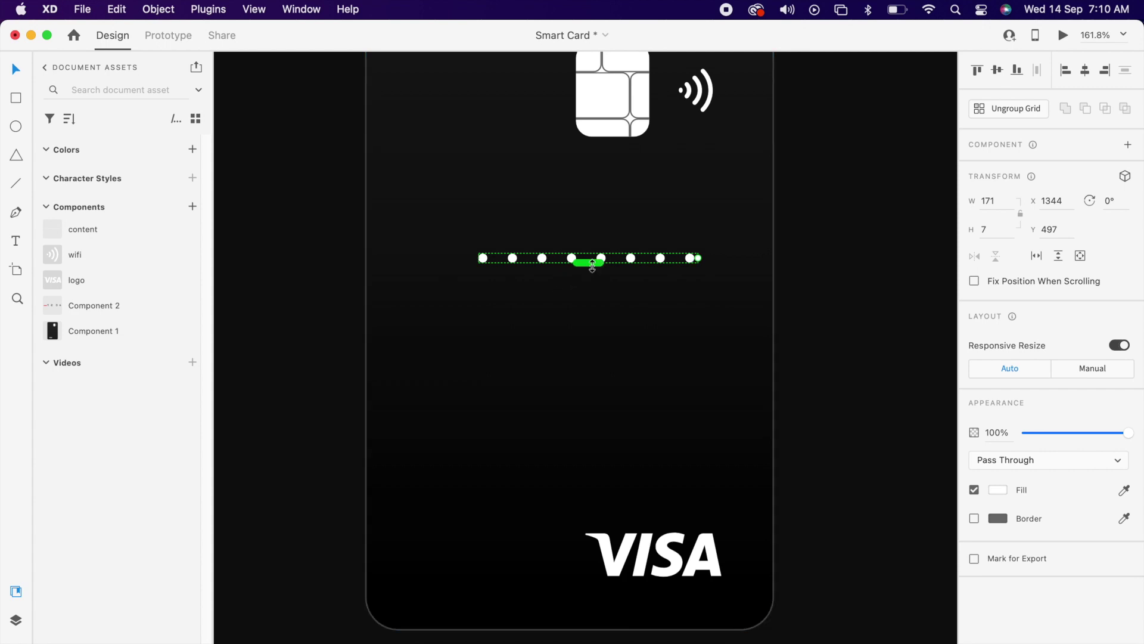
pyautogui.moveTo(592, 264); pyautogui.dragTo(589, 481)
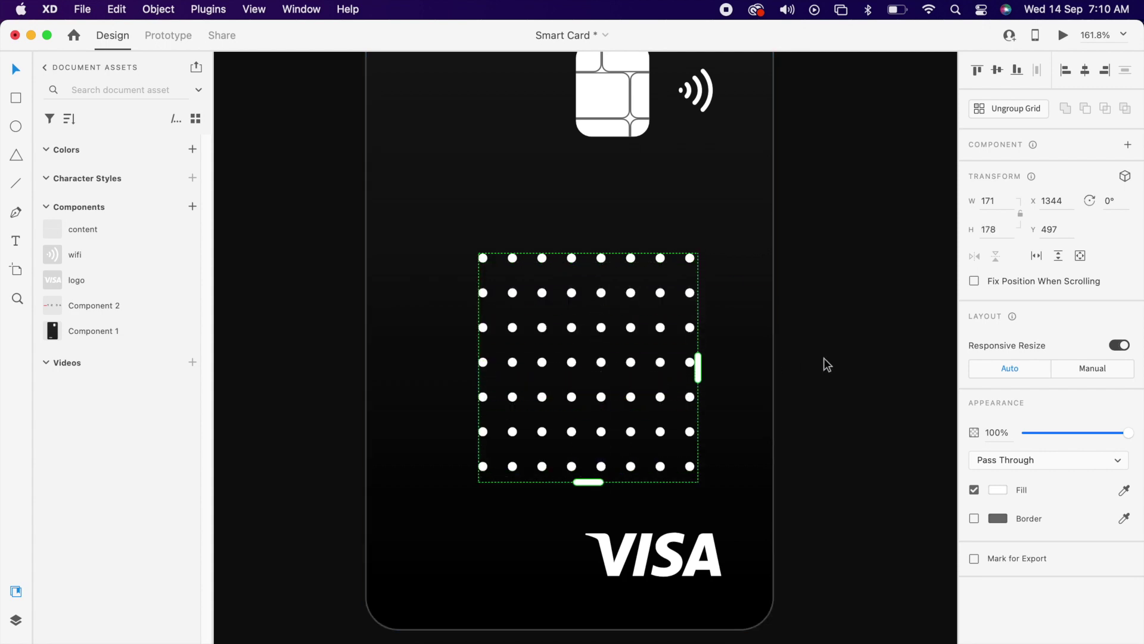
pyautogui.click(798, 364)
pyautogui.moveTo(689, 364); pyautogui.dragTo(685, 296)
pyautogui.scroll(-5, 779, 297)
pyautogui.moveTo(808, 271); pyautogui.dragTo(777, 288)
pyautogui.click(707, 299)
# Centre the dot grid vertically on the card and set its opacity to 15%.
pyautogui.click(997, 71)
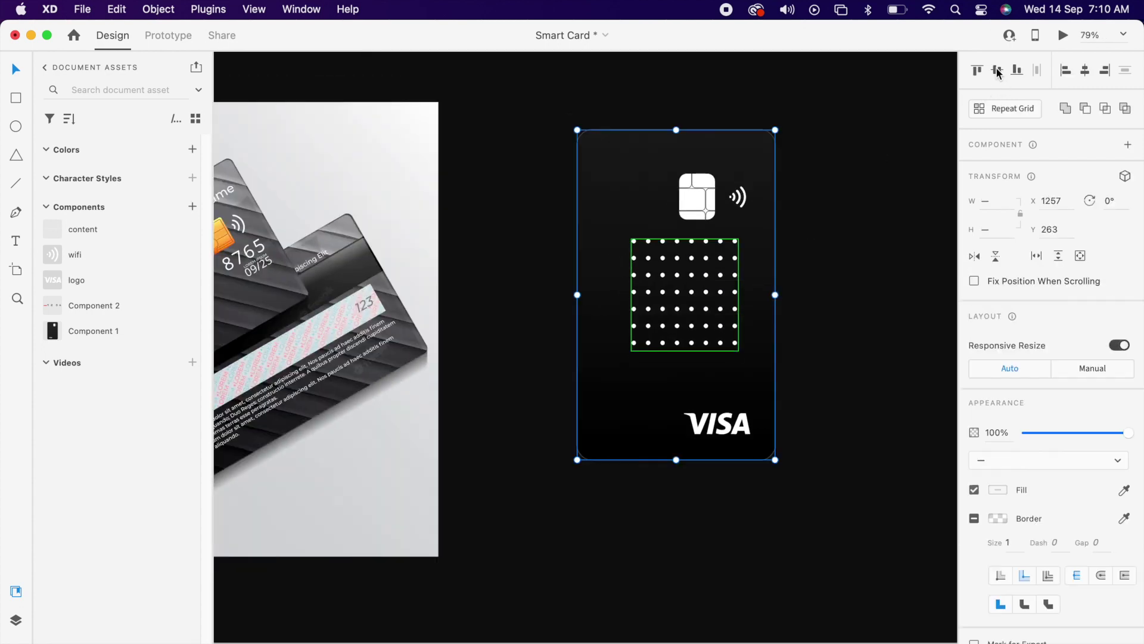
pyautogui.click(851, 284)
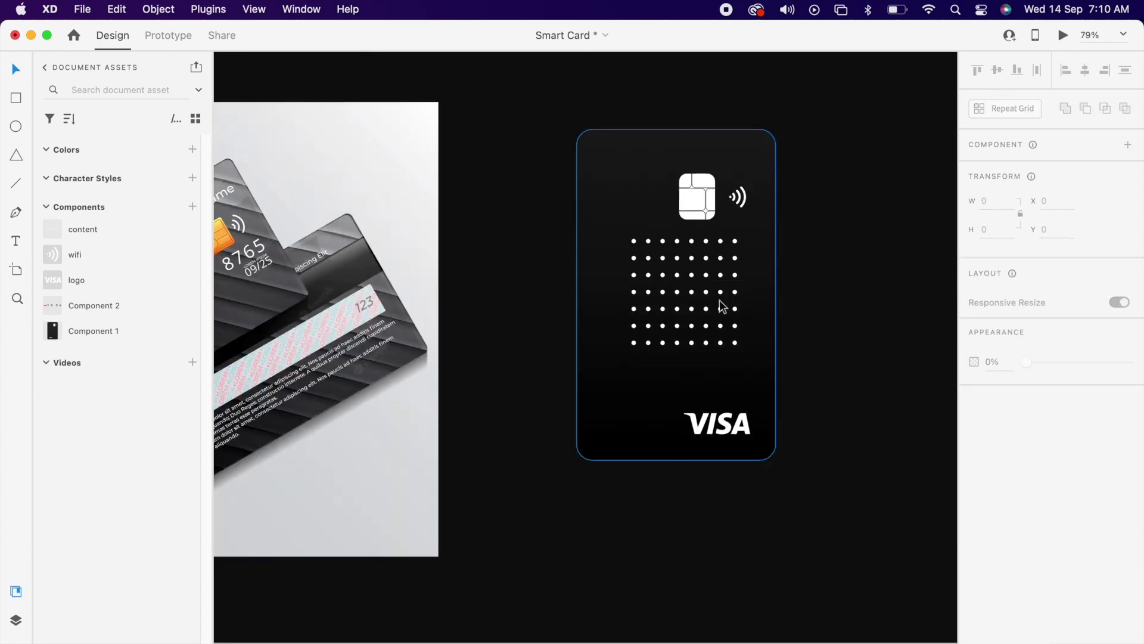
pyautogui.doubleClick(706, 241)
pyautogui.moveTo(1062, 431); pyautogui.dragTo(1041, 435)
pyautogui.write('15')
pyautogui.press('Return')
pyautogui.click(886, 339)
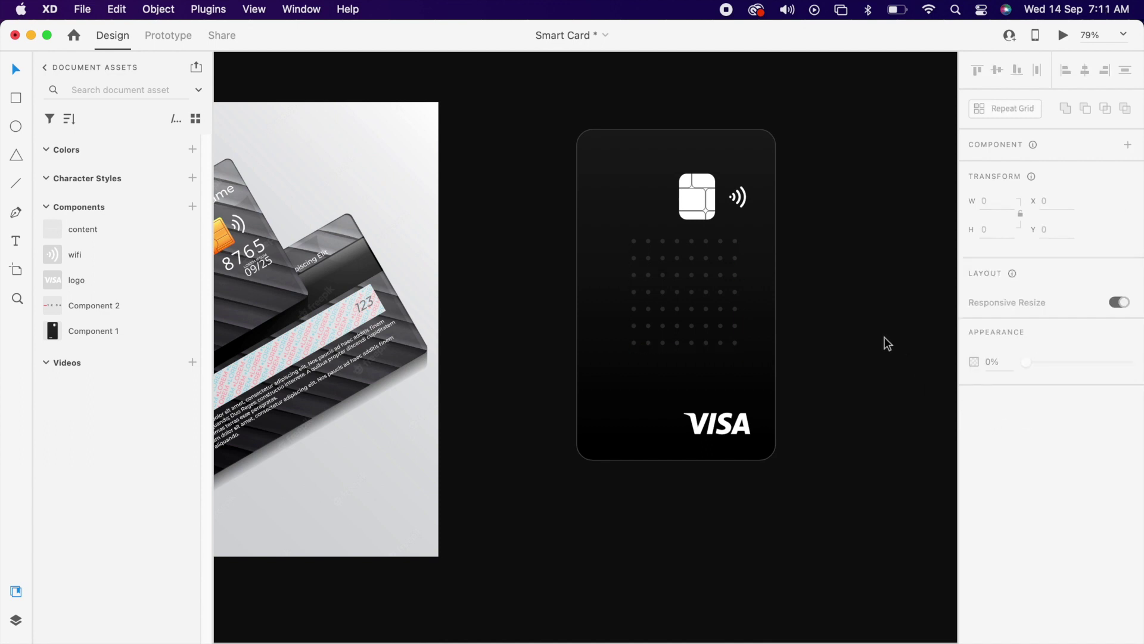
pyautogui.click(719, 347)
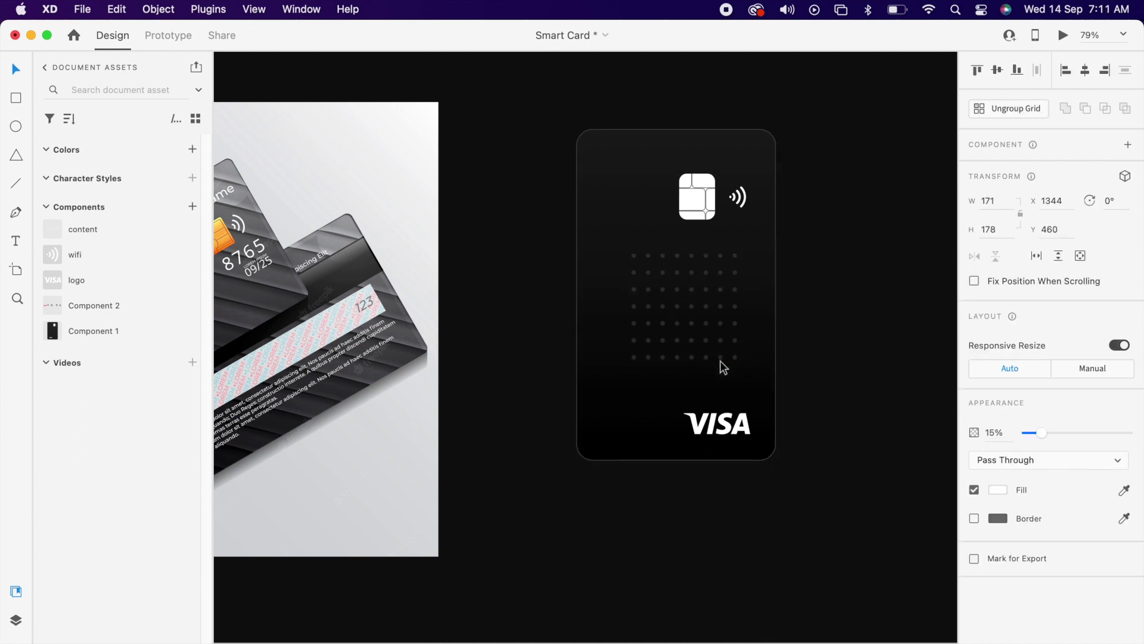
pyautogui.click(840, 354)
# Group the card together with all its elements.
pyautogui.moveTo(658, 232); pyautogui.dragTo(832, 528)
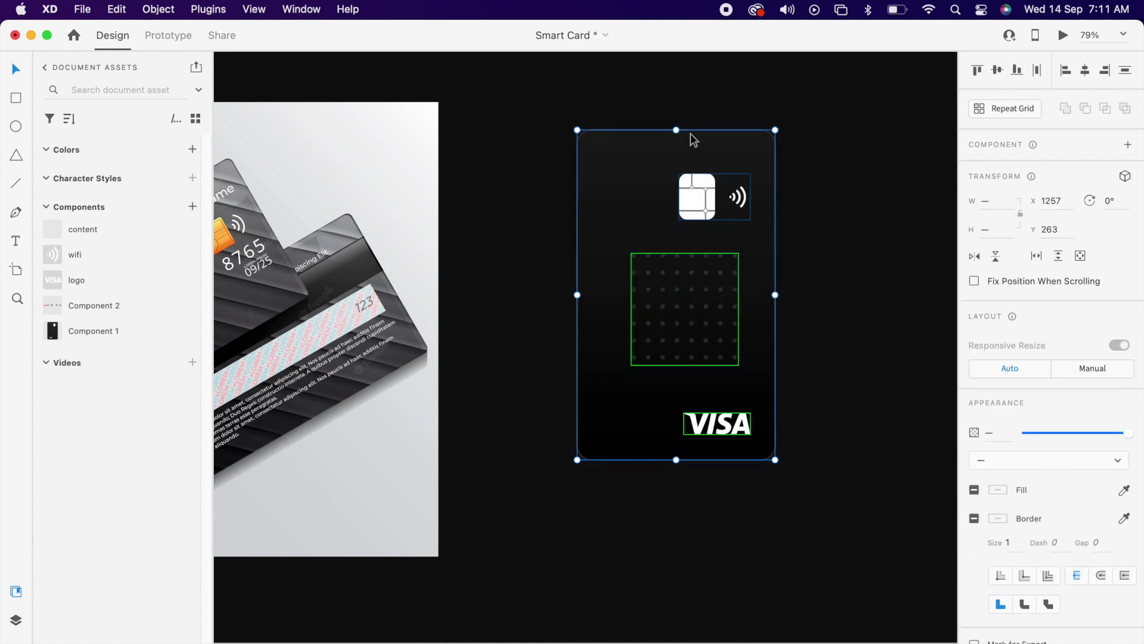
pyautogui.rightClick(693, 179)
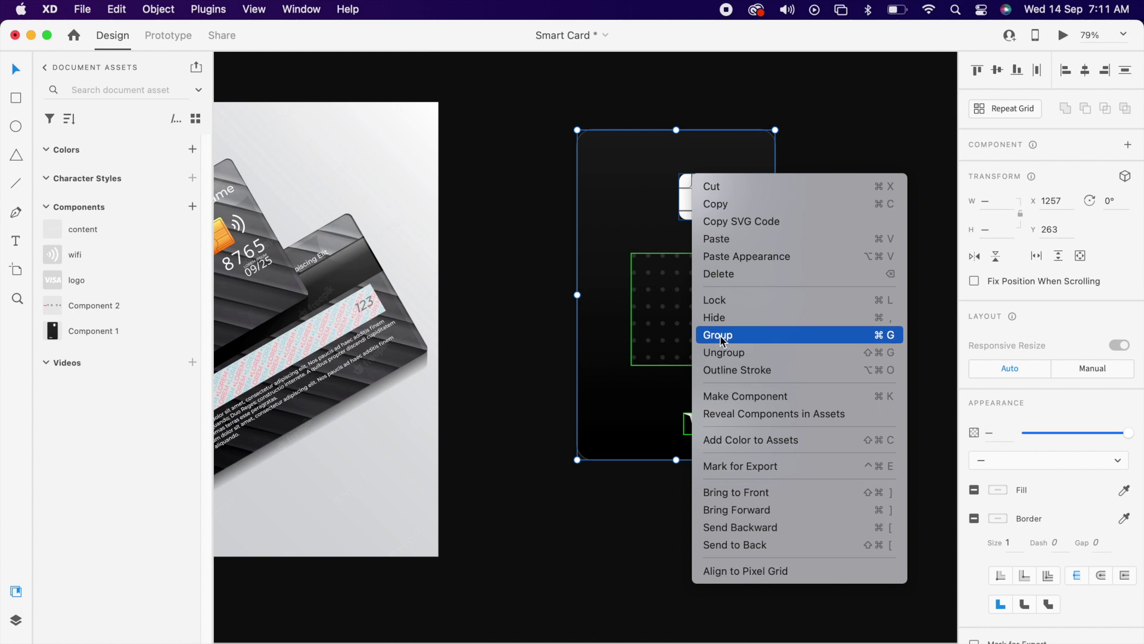
pyautogui.click(742, 342)
pyautogui.click(832, 252)
pyautogui.hscroll(2, 800, 226)
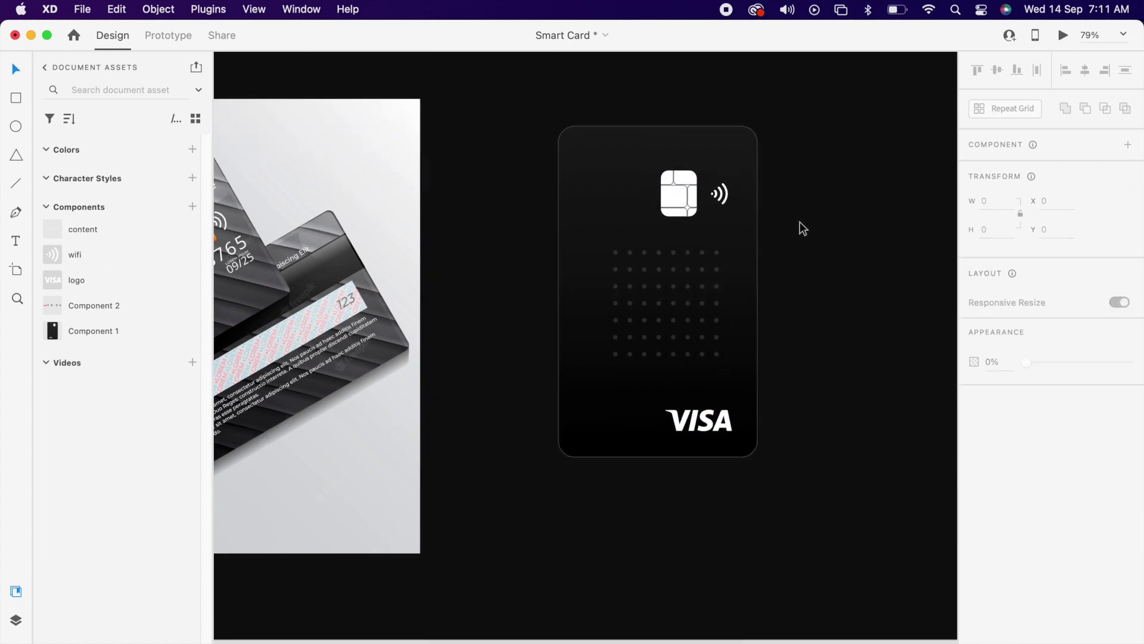
# Copy the card's rounded background shape and paste a duplicate on top.
pyautogui.click(617, 197)
pyautogui.press('super+c')
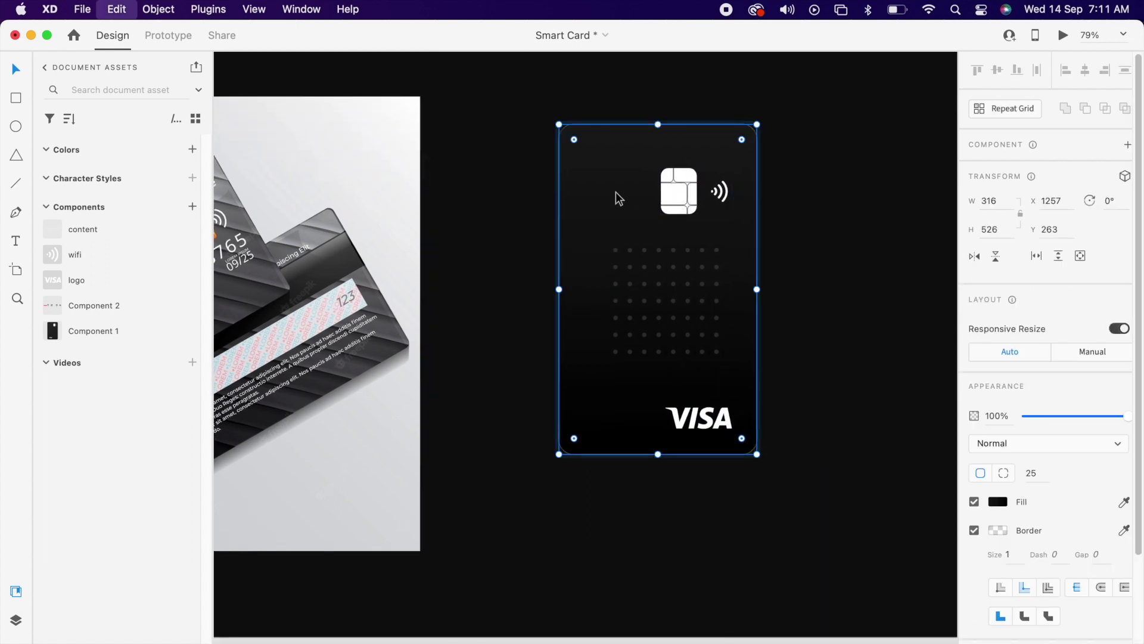
pyautogui.click(863, 272)
pyautogui.press('super+v')
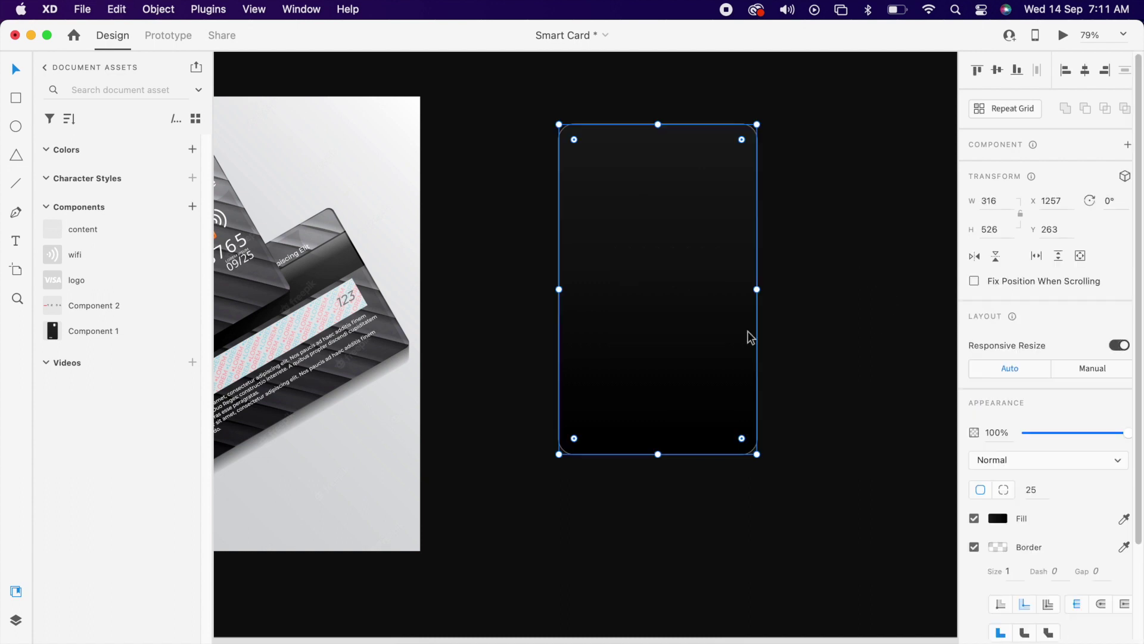
# Make the copy borderless solid #FFFFFF and shorten it to H 372, revealing the VISA logo.
pyautogui.click(974, 547)
pyautogui.click(997, 518)
pyautogui.click(864, 411)
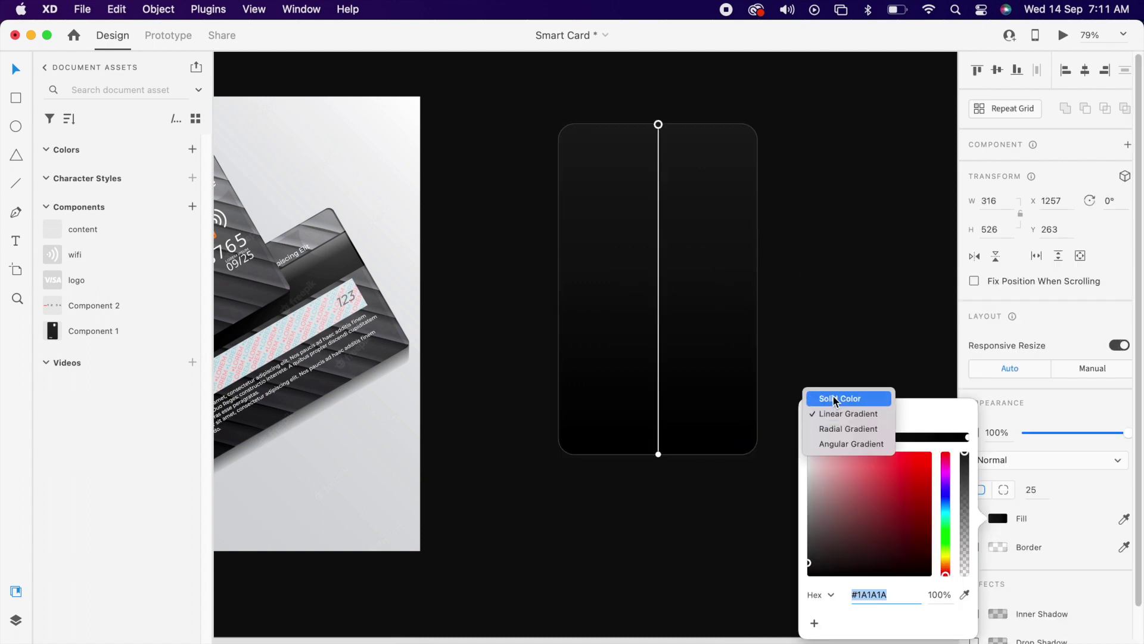
pyautogui.click(834, 396)
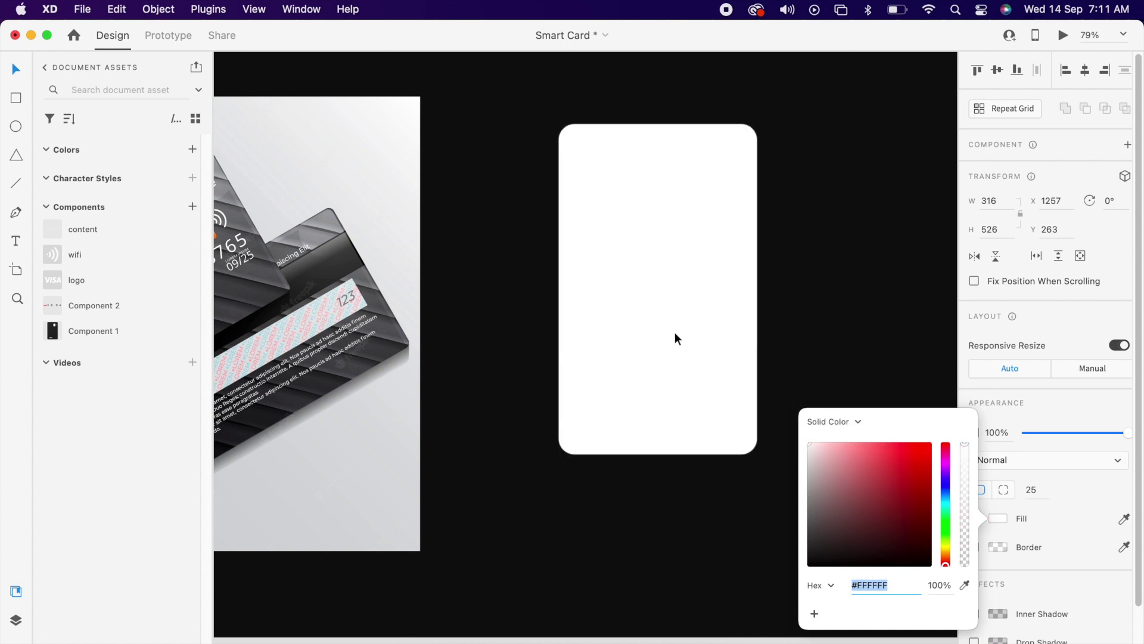
pyautogui.click(671, 330)
pyautogui.moveTo(659, 454); pyautogui.dragTo(665, 358)
pyautogui.scroll(3, 680, 292)
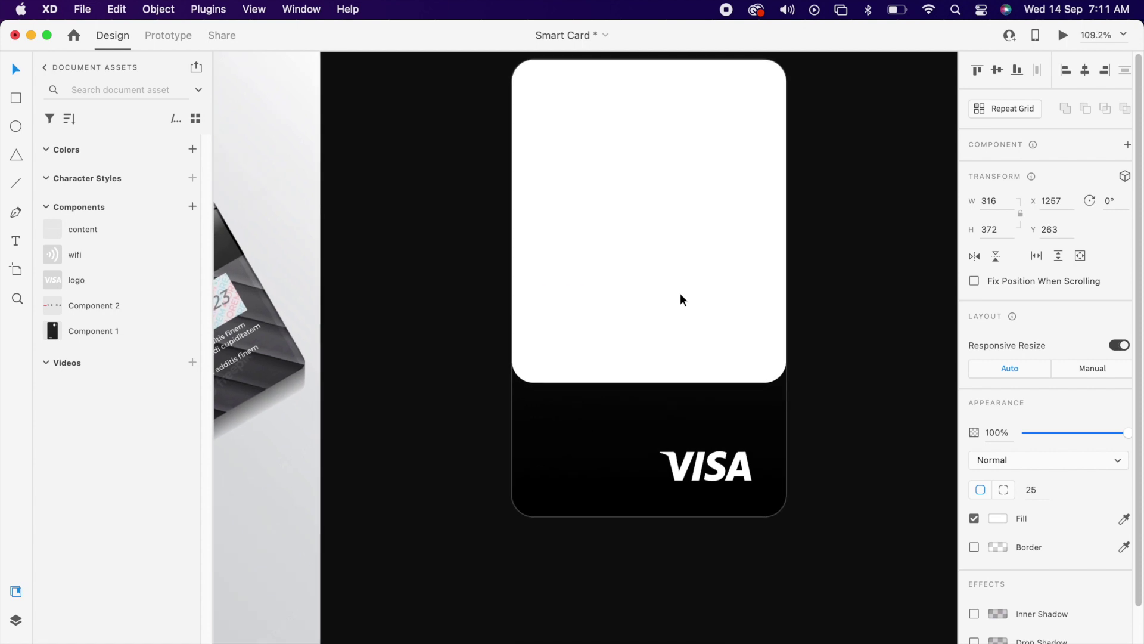
pyautogui.scroll(2, 591, 216)
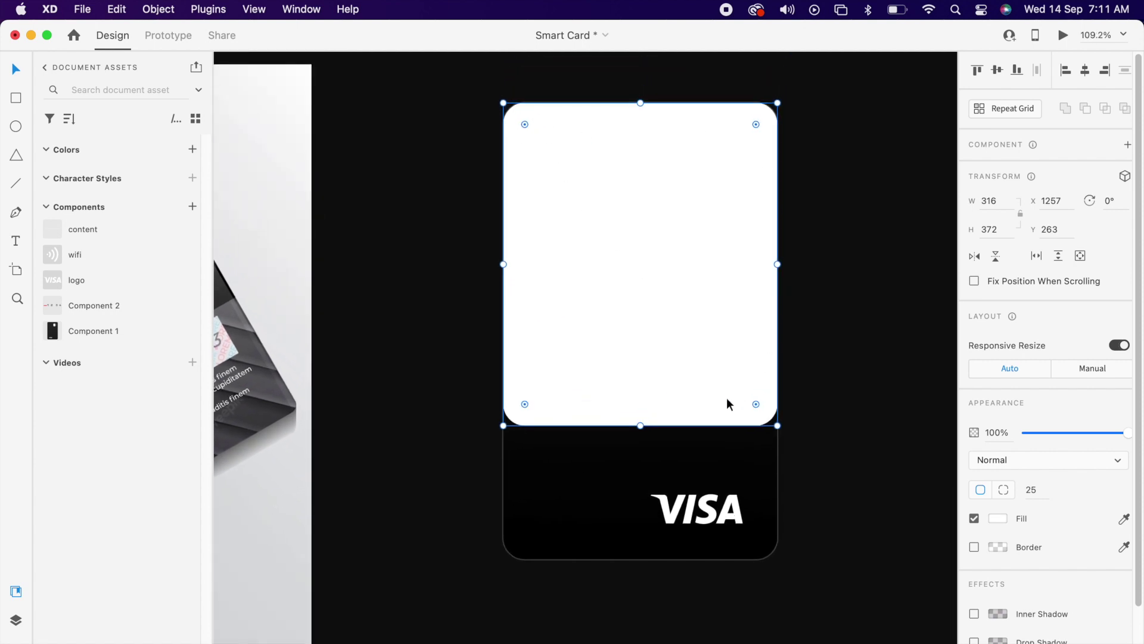
# Zero three corner radii, delete the bottom-right anchor, and set the white shape to 10% opacity.
pyautogui.moveTo(757, 401); pyautogui.dragTo(803, 441)
pyautogui.moveTo(525, 404); pyautogui.dragTo(497, 431)
pyautogui.moveTo(757, 124); pyautogui.dragTo(799, 87)
pyautogui.doubleClick(687, 376)
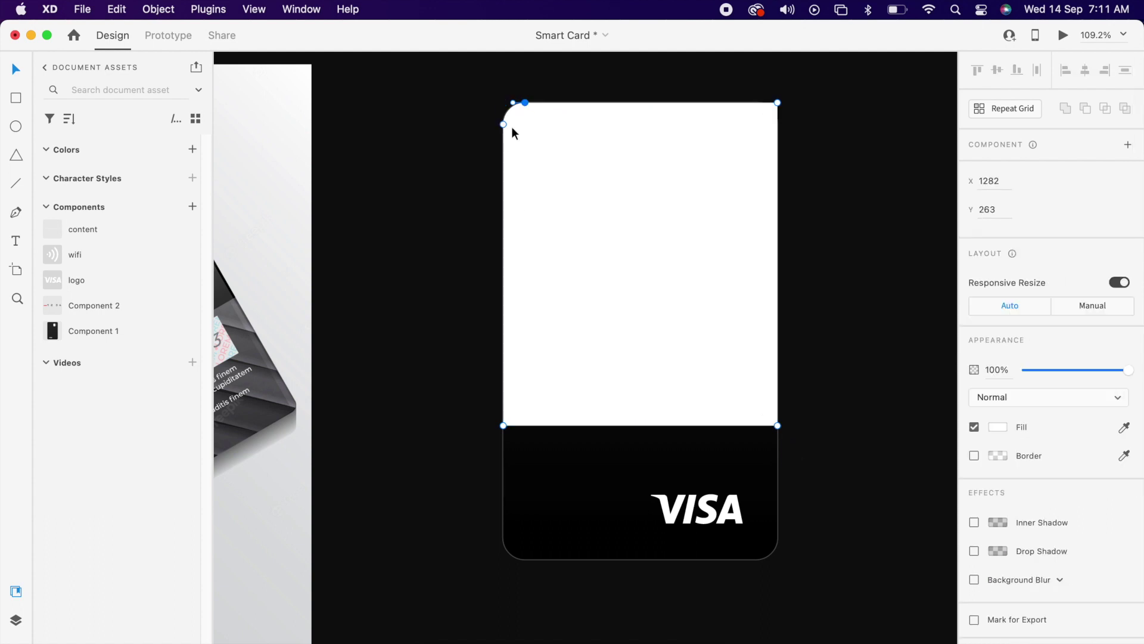
pyautogui.click(778, 426)
pyautogui.press('Delete')
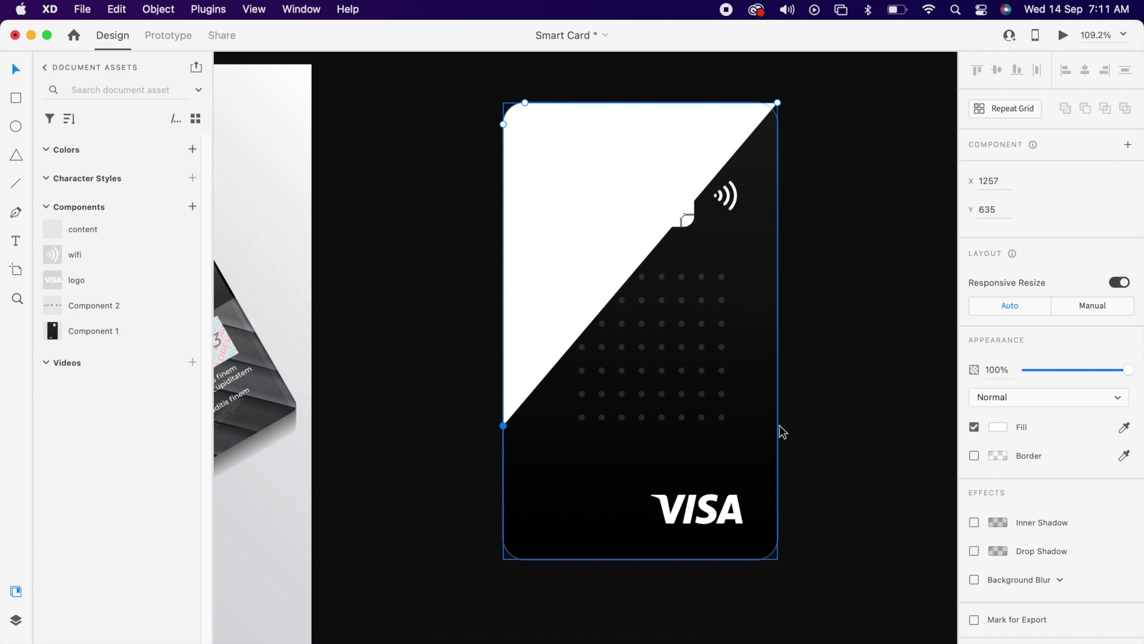
pyautogui.click(685, 149)
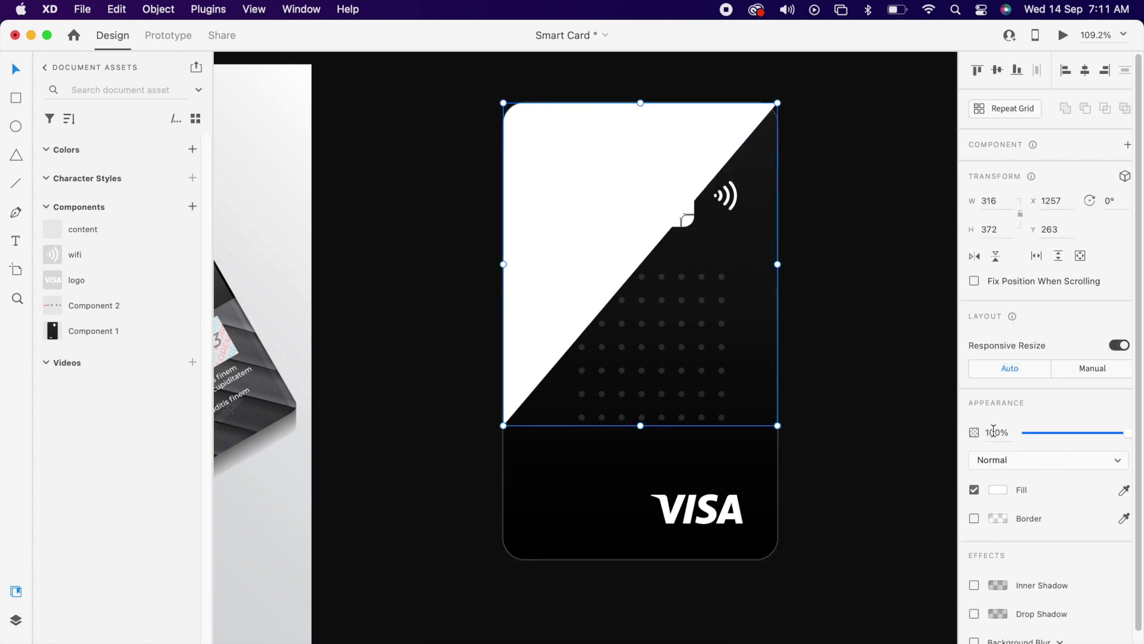
pyautogui.press('Return')
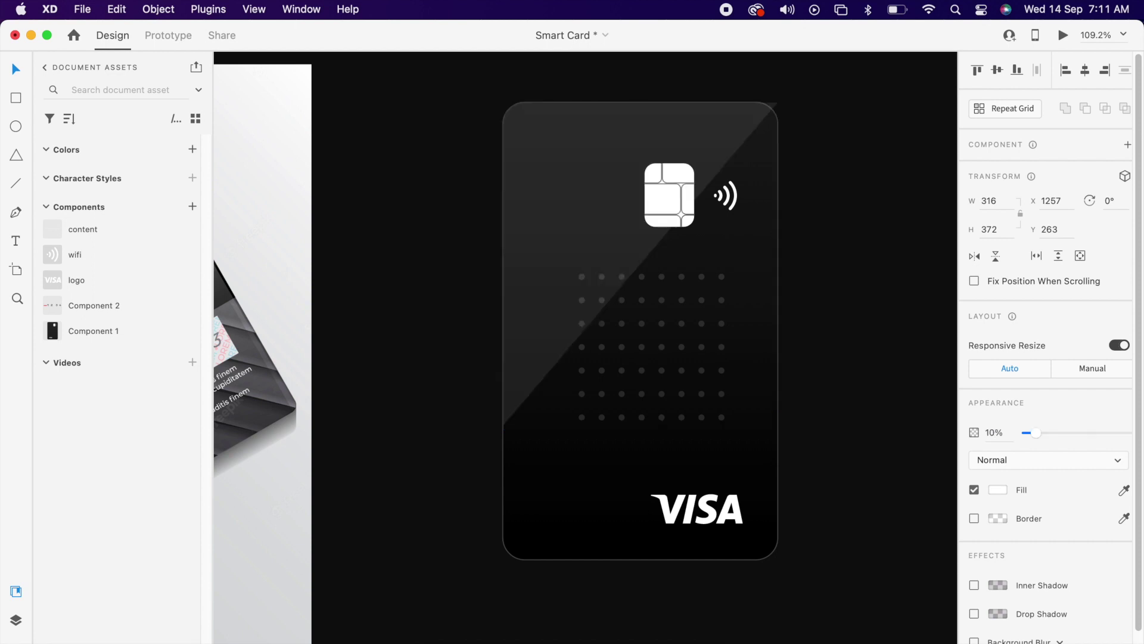
# Group the sheen with the card and nudge the sheen's top-right anchor left.
pyautogui.keyDown('shift'); pyautogui.click(774, 348); pyautogui.keyUp('shift')
pyautogui.press('super+g')
pyautogui.scroll(-5, 562, 287)
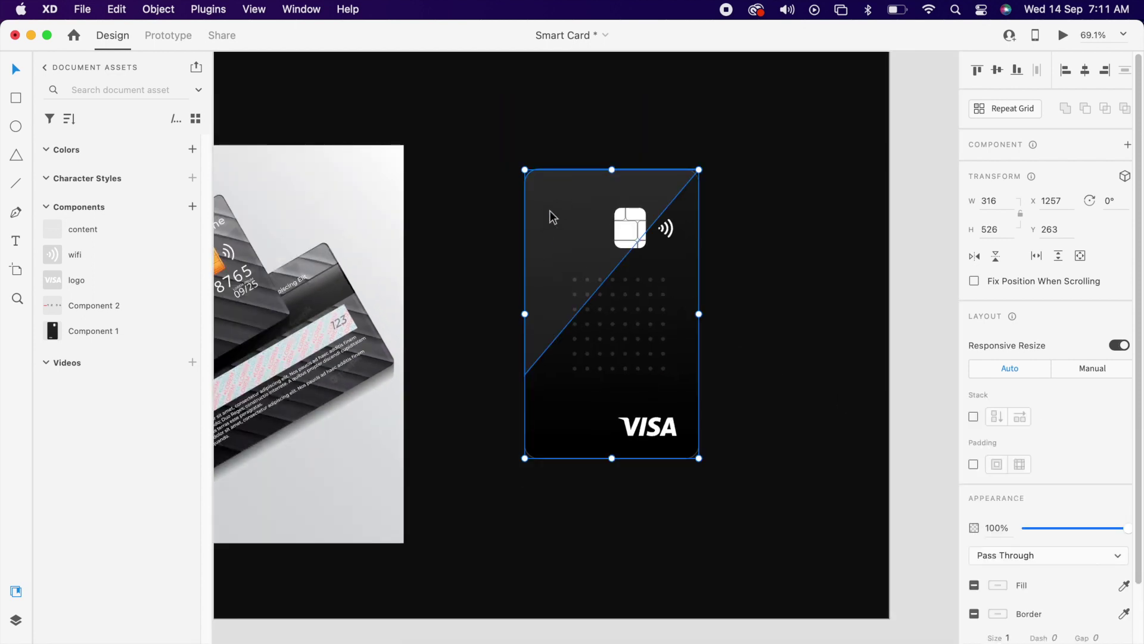
pyautogui.scroll(5, 634, 171)
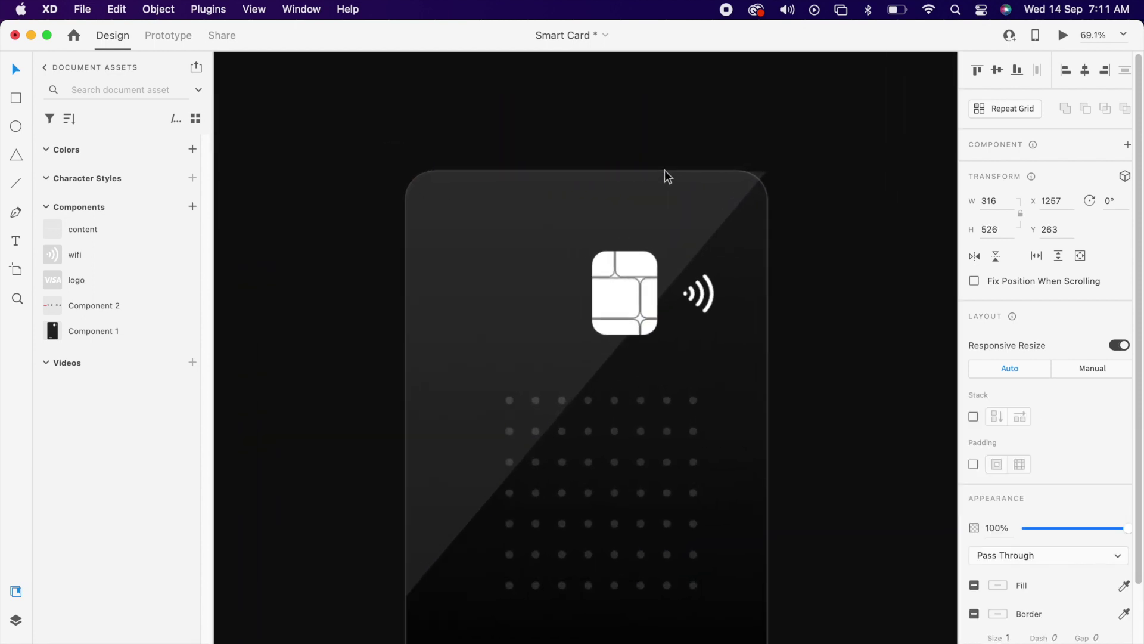
pyautogui.doubleClick(725, 195)
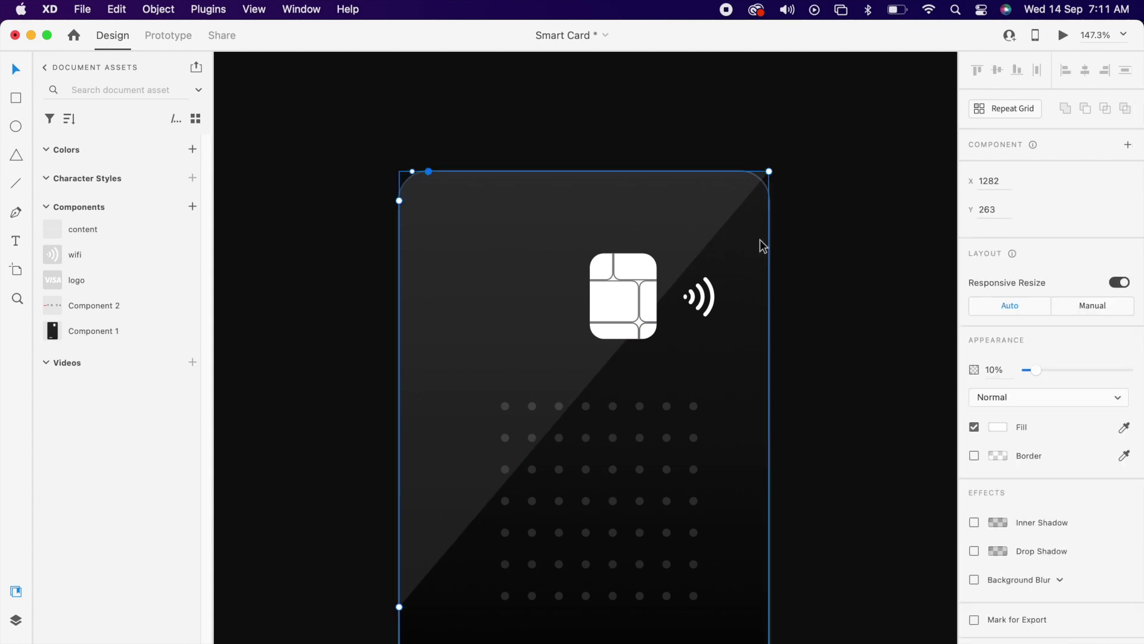
pyautogui.click(769, 172)
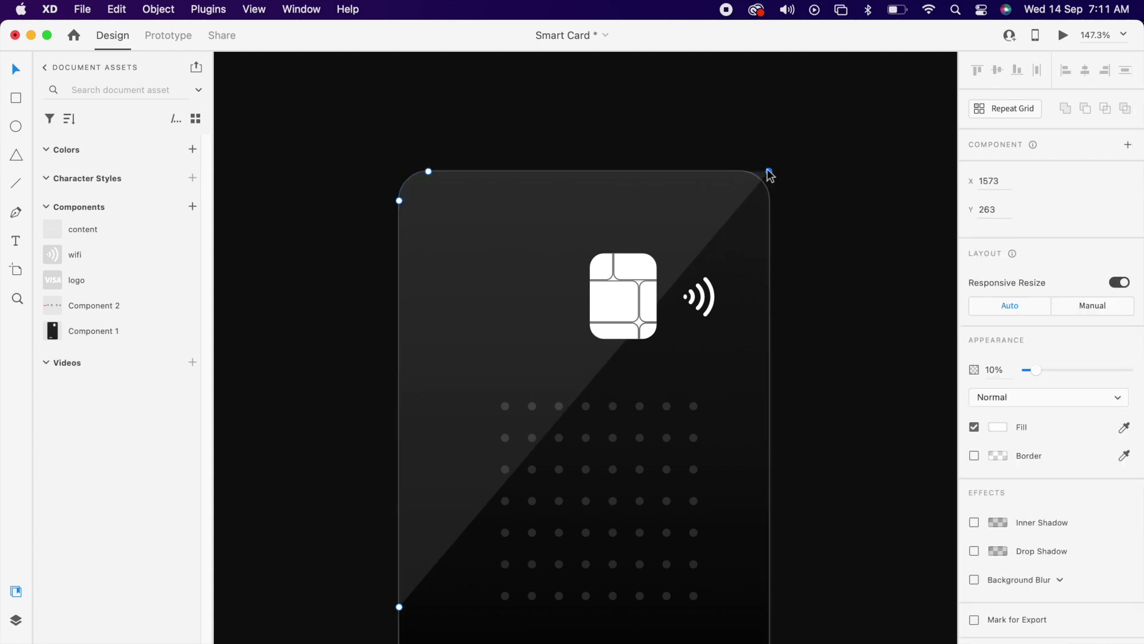
pyautogui.hotkey('shift', 'Left')
pyautogui.hotkey('shift', 'Left')
pyautogui.hotkey('shift', 'Left')
pyautogui.hotkey('shift', 'Left')
pyautogui.hotkey('shift', 'Left')
pyautogui.hotkey('shift', 'Left')
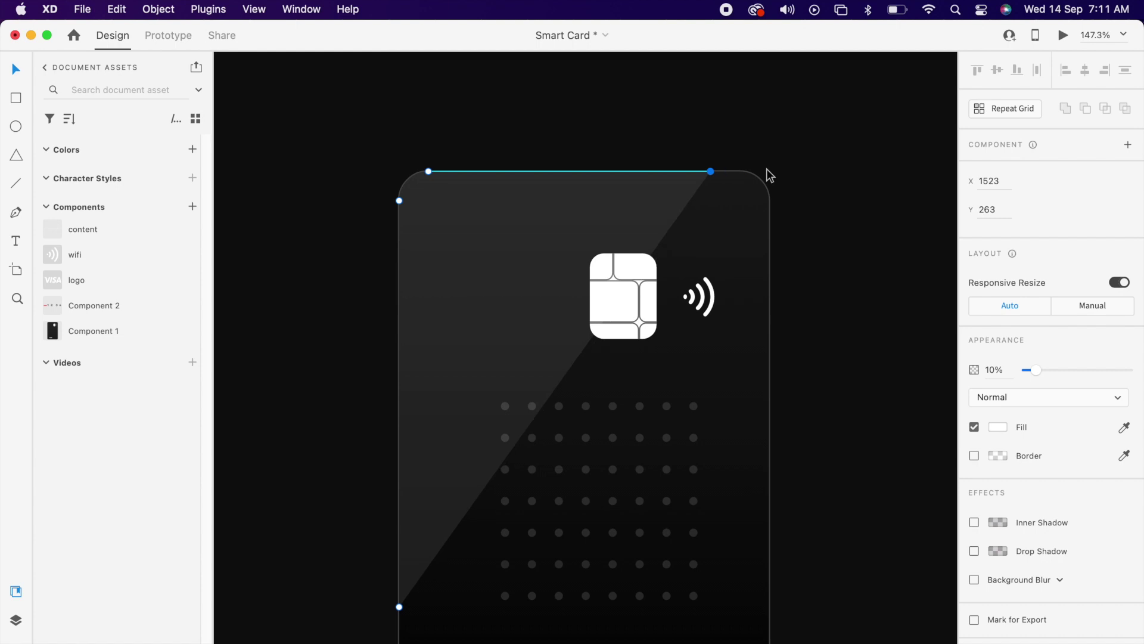
pyautogui.press('Escape')
pyautogui.press('Escape')
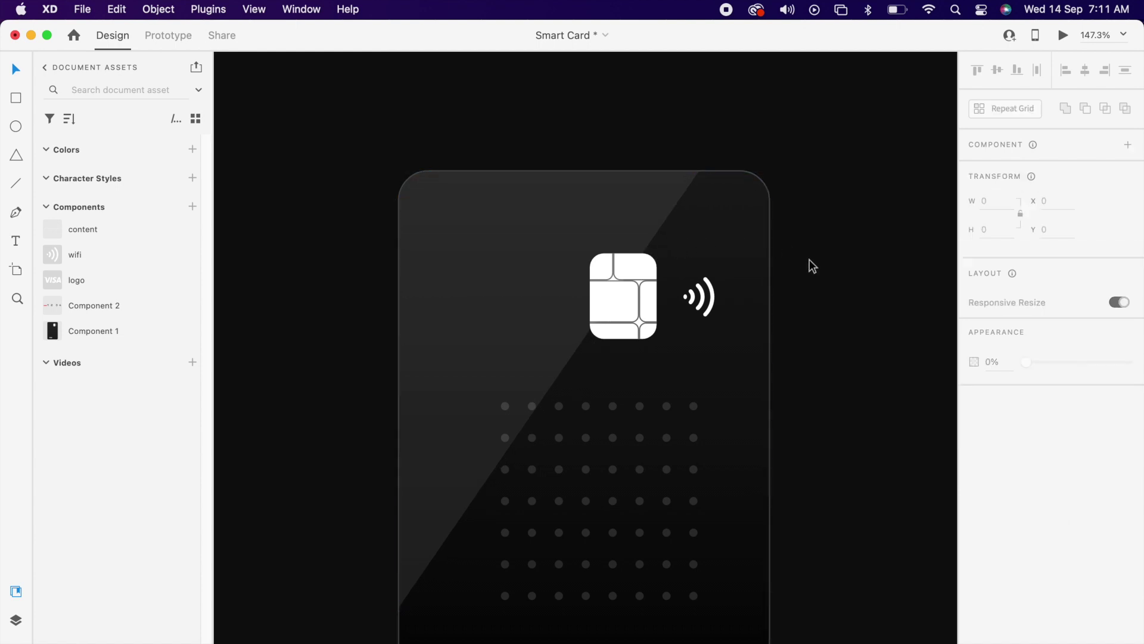
pyautogui.scroll(-5, 666, 235)
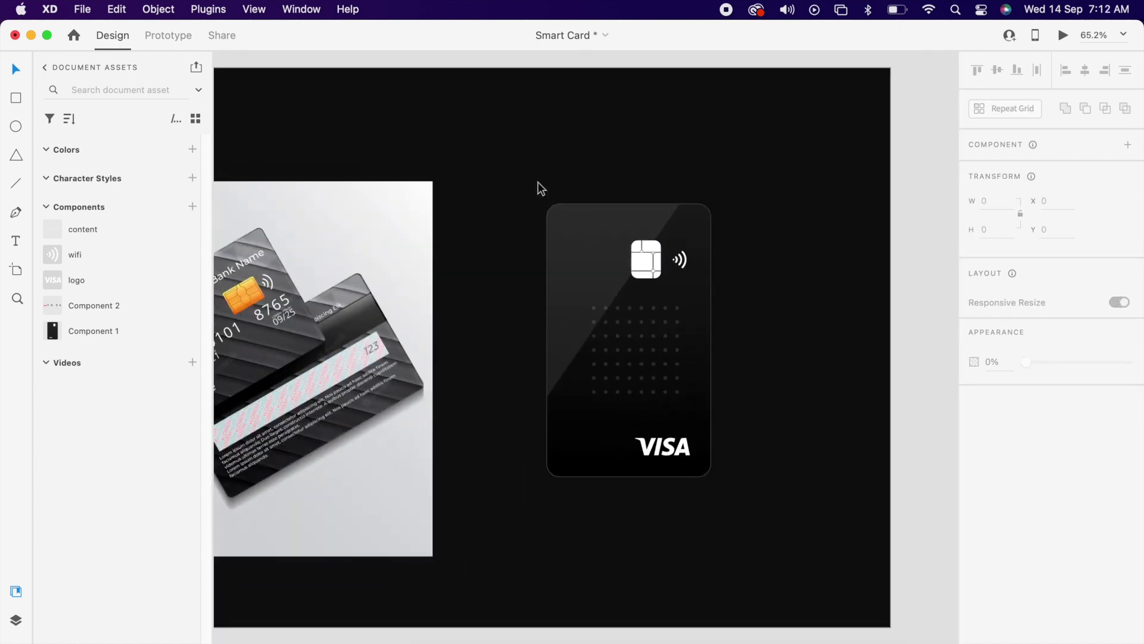
# Group the card parts and duplicate the card to its left.
pyautogui.moveTo(508, 167); pyautogui.dragTo(761, 527)
pyautogui.rightClick(650, 286)
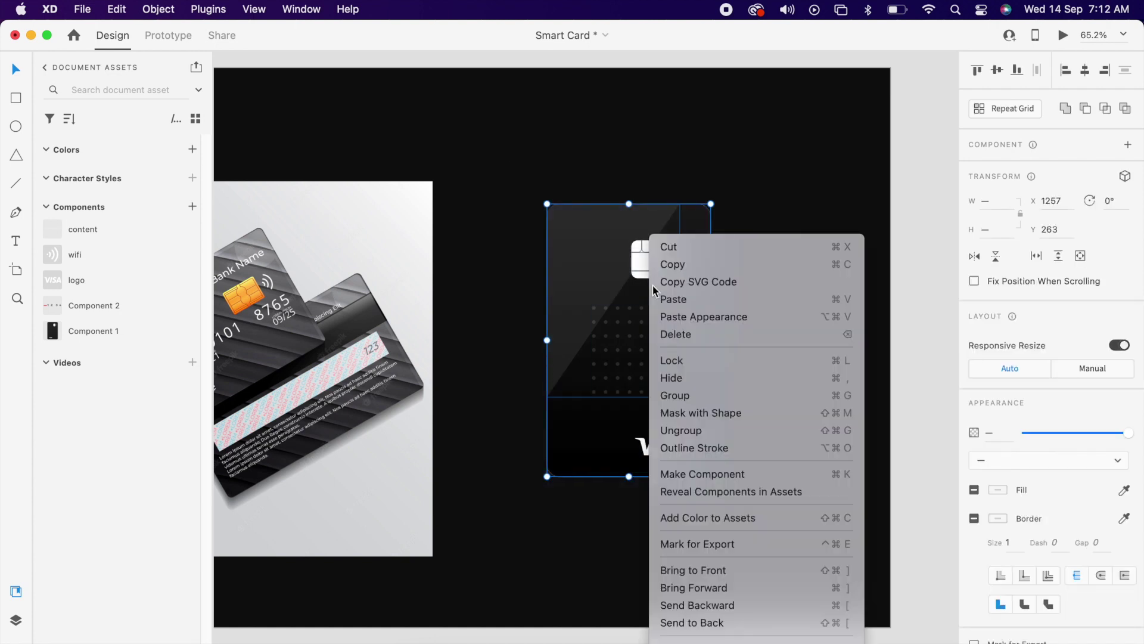
pyautogui.click(675, 395)
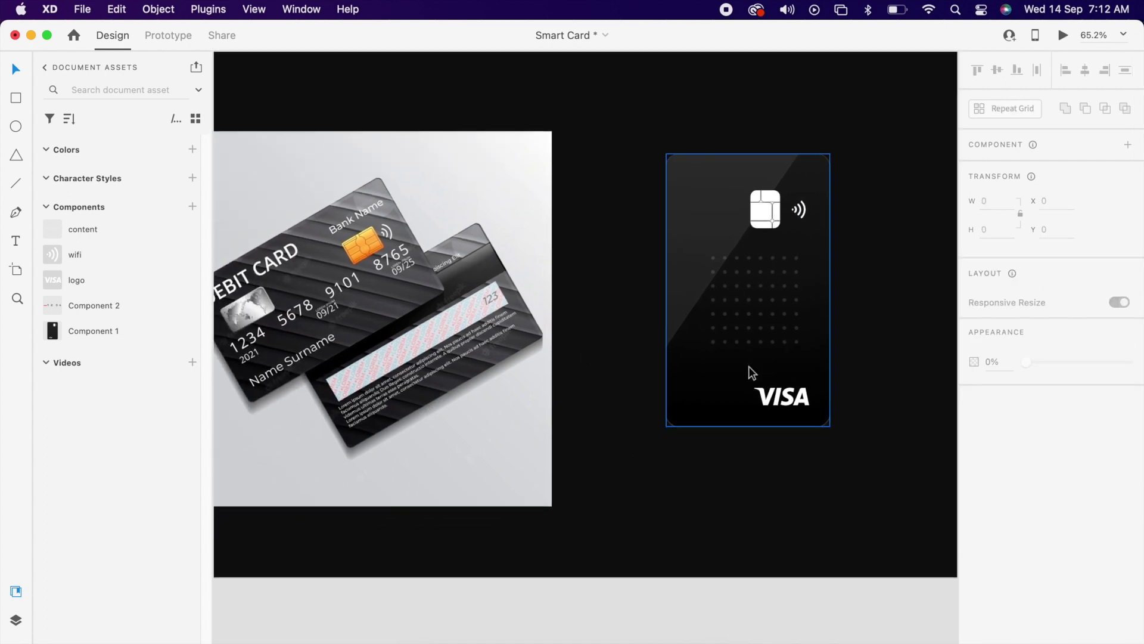
pyautogui.press('super+0')
pyautogui.click(637, 366)
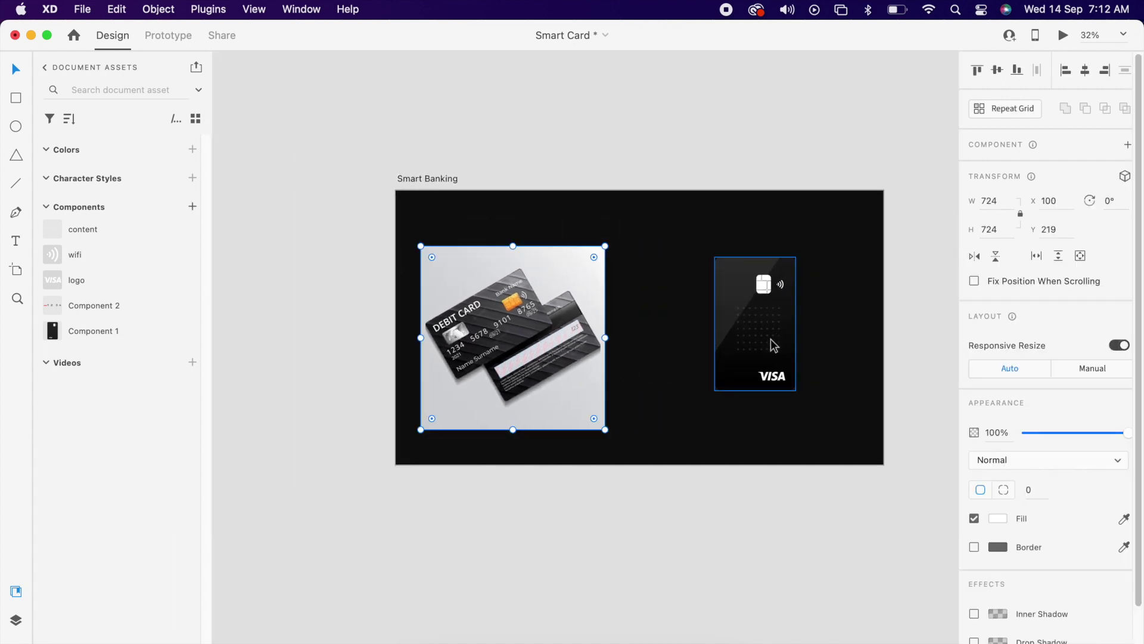
pyautogui.scroll(5, 773, 346)
pyautogui.click(761, 335)
pyautogui.moveTo(769, 342); pyautogui.dragTo(601, 345)
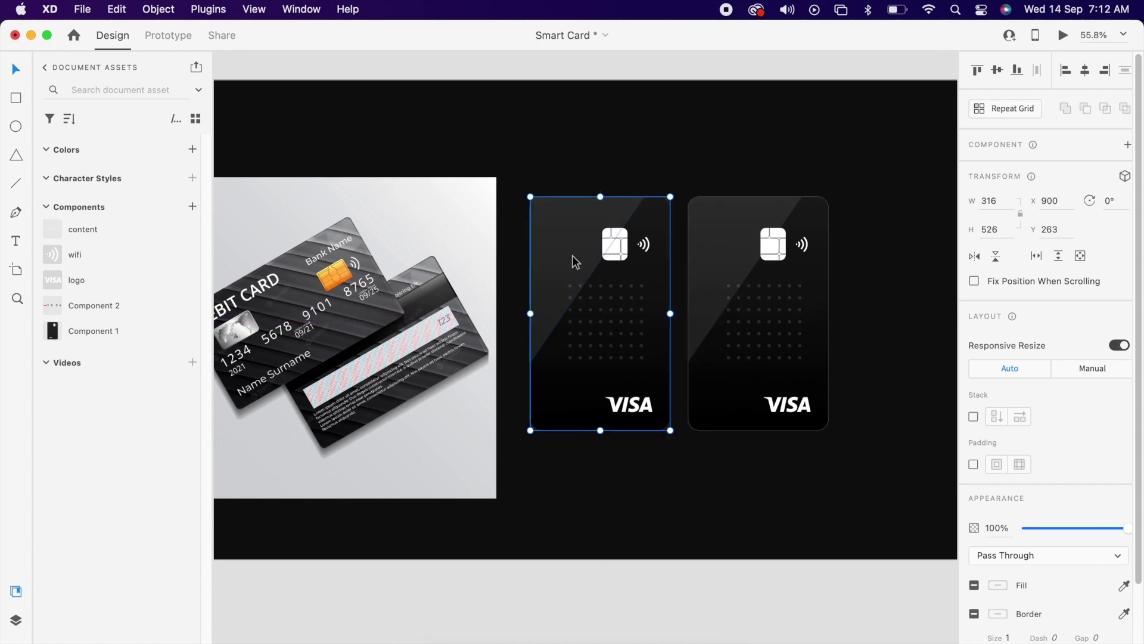
# On the duplicate, hide the sheen, delete the chip and VISA logo, and move the dot grid up-left.
pyautogui.doubleClick(572, 255)
pyautogui.click(16, 618)
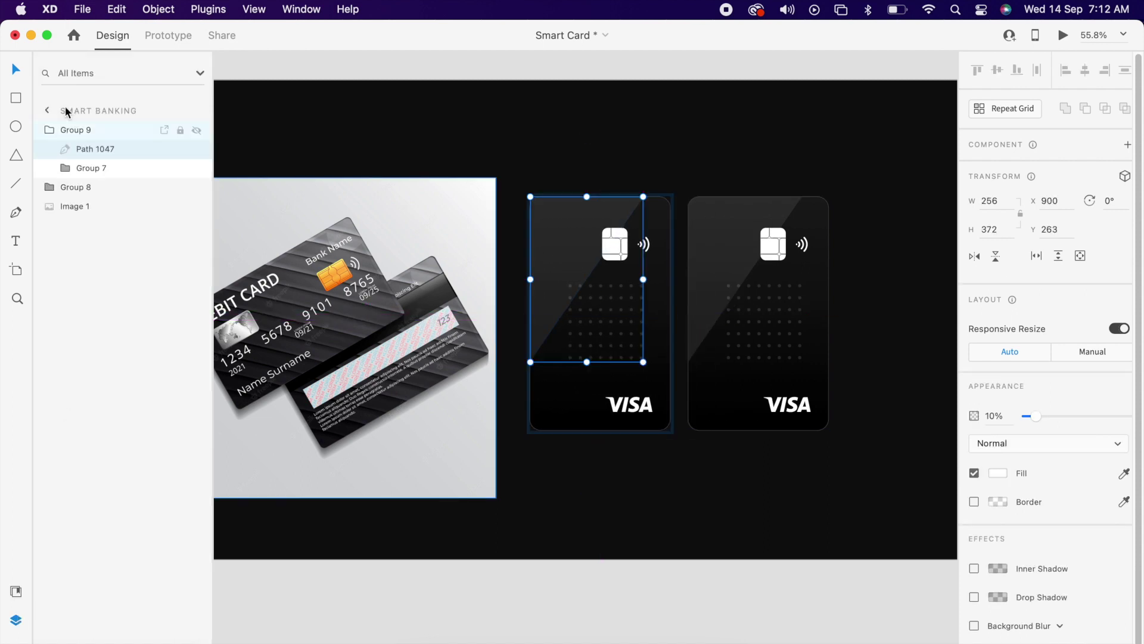
pyautogui.click(196, 149)
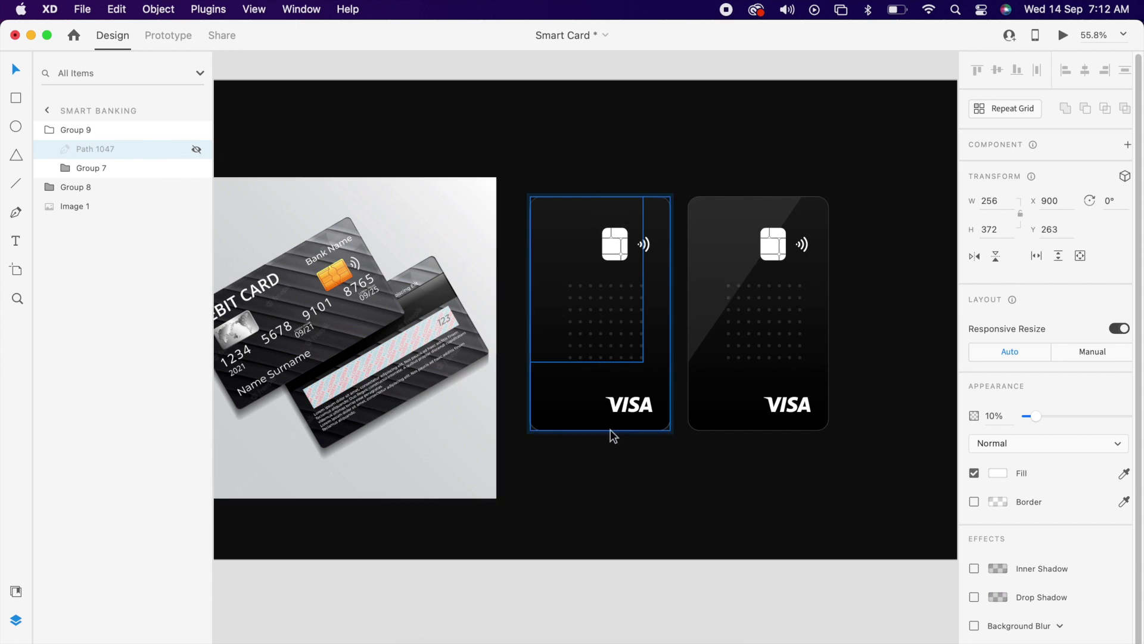
pyautogui.doubleClick(615, 255)
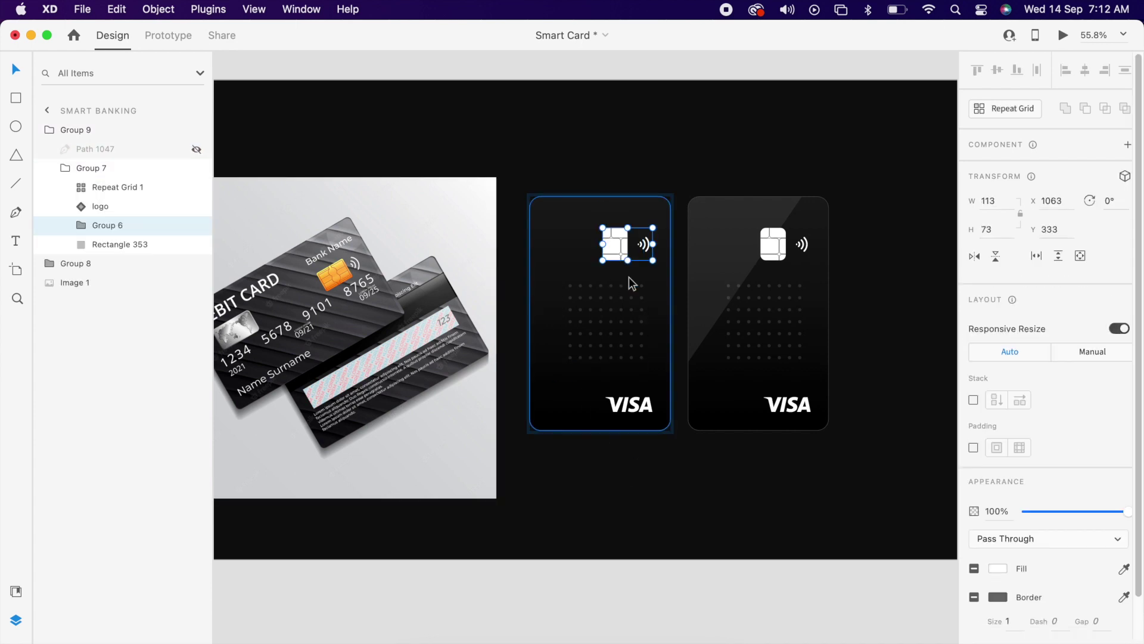
pyautogui.keyDown('shift'); pyautogui.click(640, 406); pyautogui.keyUp('shift')
pyautogui.press('Delete')
pyautogui.hscroll(-2, 647, 409)
pyautogui.scroll(-1, 648, 409)
pyautogui.moveTo(681, 284); pyautogui.dragTo(659, 220)
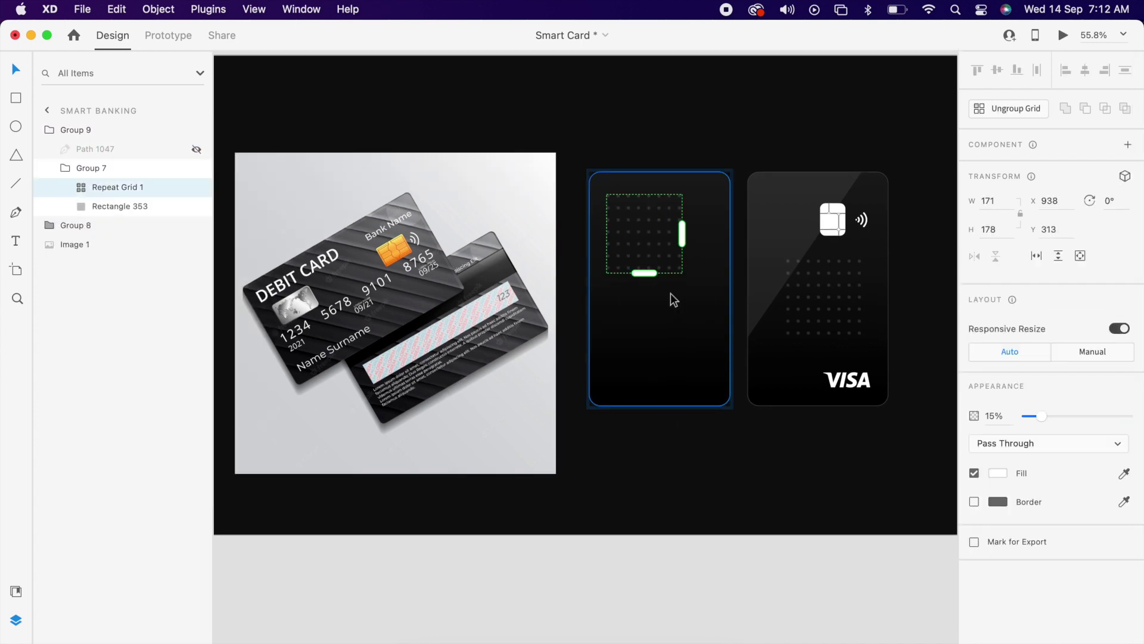
pyautogui.scroll(5, 670, 296)
# Add a white '4000' number text at font size 50 in the card centre.
pyautogui.press('t')
pyautogui.click(613, 305)
pyautogui.write('4000')
pyautogui.press('Escape')
pyautogui.scroll(-3, 1081, 567)
pyautogui.click(998, 596)
pyautogui.moveTo(864, 518); pyautogui.dragTo(506, 187)
pyautogui.moveTo(612, 323); pyautogui.dragTo(667, 447)
pyautogui.click(987, 359)
pyautogui.write('50')
pyautogui.press('Return')
# Change the copied number rows to 1234, 5679 and 0123.
pyautogui.doubleClick(683, 365)
pyautogui.write('1234')
pyautogui.press('Escape')
pyautogui.doubleClick(670, 405)
pyautogui.write('5679')
pyautogui.press('Escape')
pyautogui.doubleClick(667, 445)
pyautogui.write('0123')
# Right-align, evenly space and group the four number rows, moving the block up and right.
pyautogui.moveTo(680, 316); pyautogui.dragTo(684, 299)
pyautogui.moveTo(691, 362); pyautogui.dragTo(695, 346)
pyautogui.moveTo(686, 406); pyautogui.dragTo(694, 398)
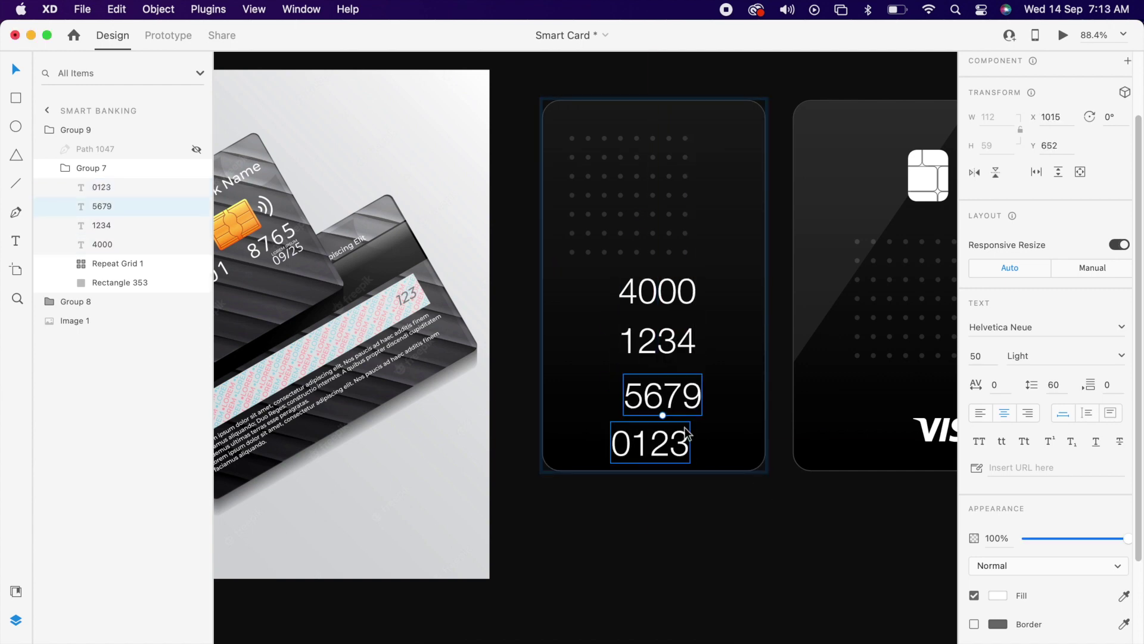
pyautogui.keyDown('shift'); pyautogui.click(677, 445); pyautogui.keyUp('shift')
pyautogui.keyDown('shift'); pyautogui.click(679, 344); pyautogui.keyUp('shift')
pyautogui.keyDown('shift'); pyautogui.click(682, 297); pyautogui.keyUp('shift')
pyautogui.scroll(3, 1094, 125)
pyautogui.click(1105, 70)
pyautogui.click(1124, 70)
pyautogui.moveTo(695, 307); pyautogui.dragTo(715, 266)
pyautogui.rightClick(714, 255)
pyautogui.click(764, 416)
pyautogui.scroll(4, 721, 236)
# Draw a slanted outline frame with the Pen tool and copy it down to the next rows.
pyautogui.press('p')
pyautogui.click(735, 241)
pyautogui.click(724, 292)
pyautogui.click(596, 292)
pyautogui.click(592, 348)
pyautogui.press('v')
pyautogui.click(725, 296)
pyautogui.moveTo(714, 292); pyautogui.dragTo(715, 451)
# Group the slanted frames together with the number block.
pyautogui.moveTo(754, 269); pyautogui.dragTo(623, 538)
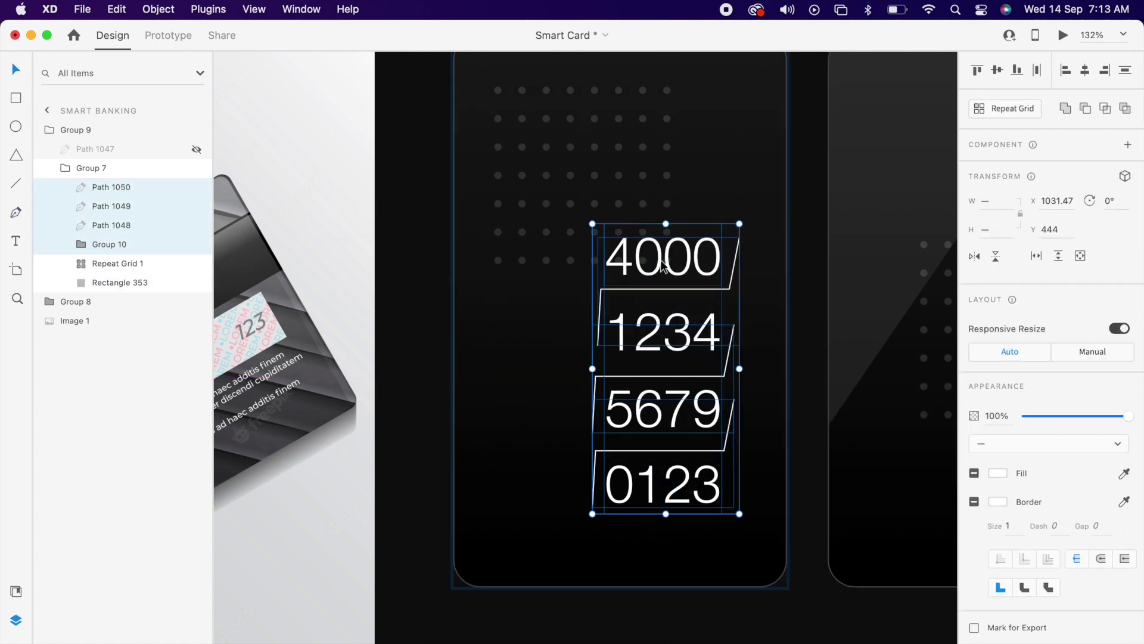
pyautogui.press('super+g')
pyautogui.click(808, 274)
pyautogui.scroll(-5, 703, 316)
pyautogui.scroll(6, 655, 310)
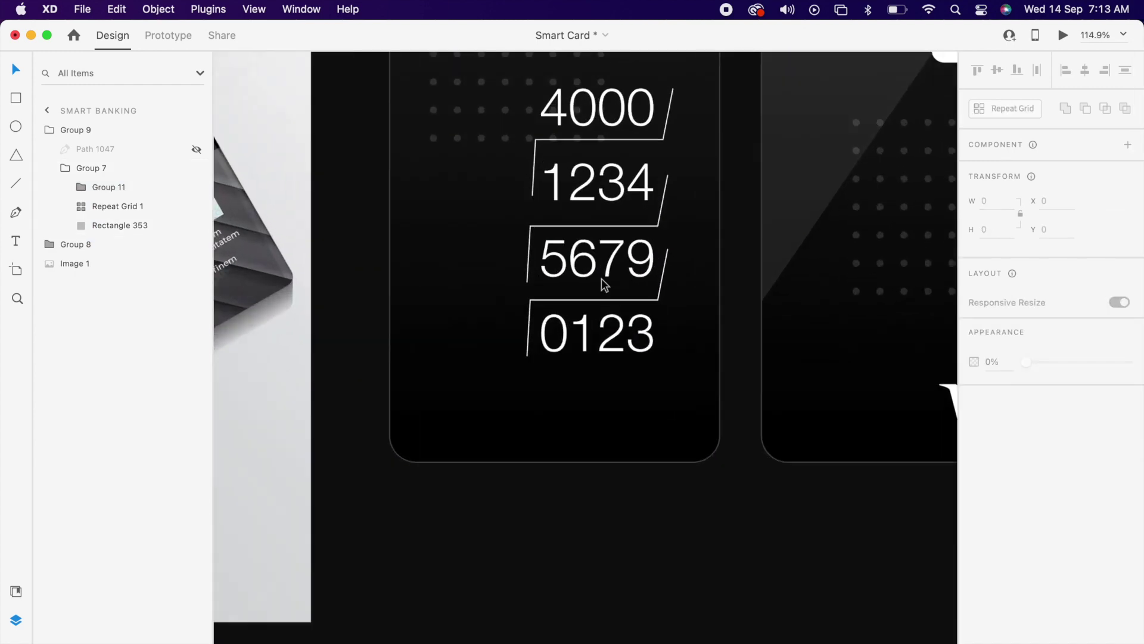
# Add a 'Valid upto' text label below the 0123 row.
pyautogui.press('t')
pyautogui.click(538, 398)
pyautogui.write('Valide')
pyautogui.press('BackSpace')
pyautogui.write('upto')
pyautogui.press('Escape')
# Place the Valid Upto label in title case and add a 03/25 expiry date beside it.
pyautogui.moveTo(538, 417); pyautogui.dragTo(644, 397)
pyautogui.click(1024, 541)
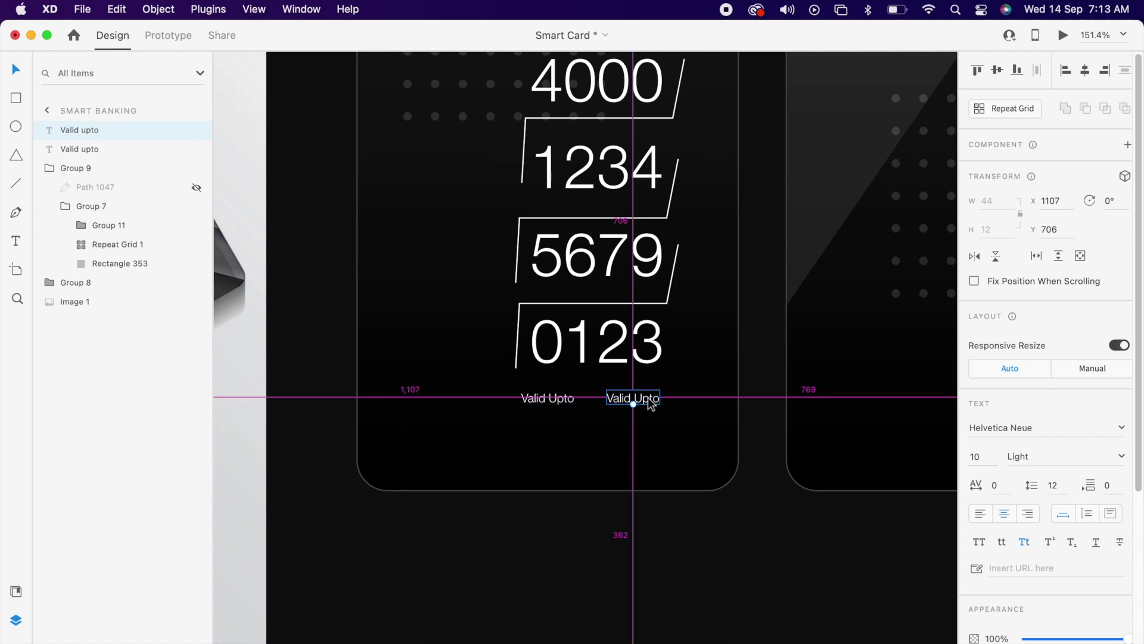
pyautogui.doubleClick(645, 397)
pyautogui.write('03/25')
pyautogui.press('Escape')
pyautogui.keyDown('alt'); pyautogui.moveTo(564, 398); pyautogui.dragTo(565, 423); pyautogui.keyUp('alt')
pyautogui.doubleClick(564, 424)
pyautogui.write('CVV')
pyautogui.press('Escape')
pyautogui.click(1024, 541)
pyautogui.keyDown('alt'); pyautogui.moveTo(633, 398); pyautogui.dragTo(655, 404); pyautogui.keyUp('alt')
pyautogui.doubleClick(632, 424)
pyautogui.write('124')
pyautogui.press('Escape')
# Group the four detail texts and paste them into the card group.
pyautogui.keyDown('shift'); pyautogui.click(563, 424); pyautogui.keyUp('shift')
pyautogui.keyDown('shift'); pyautogui.click(638, 401); pyautogui.keyUp('shift')
pyautogui.keyDown('shift'); pyautogui.click(564, 400); pyautogui.keyUp('shift')
pyautogui.rightClick(564, 400)
pyautogui.click(609, 448)
pyautogui.press('super+x')
pyautogui.doubleClick(651, 364)
pyautogui.press('super+v')
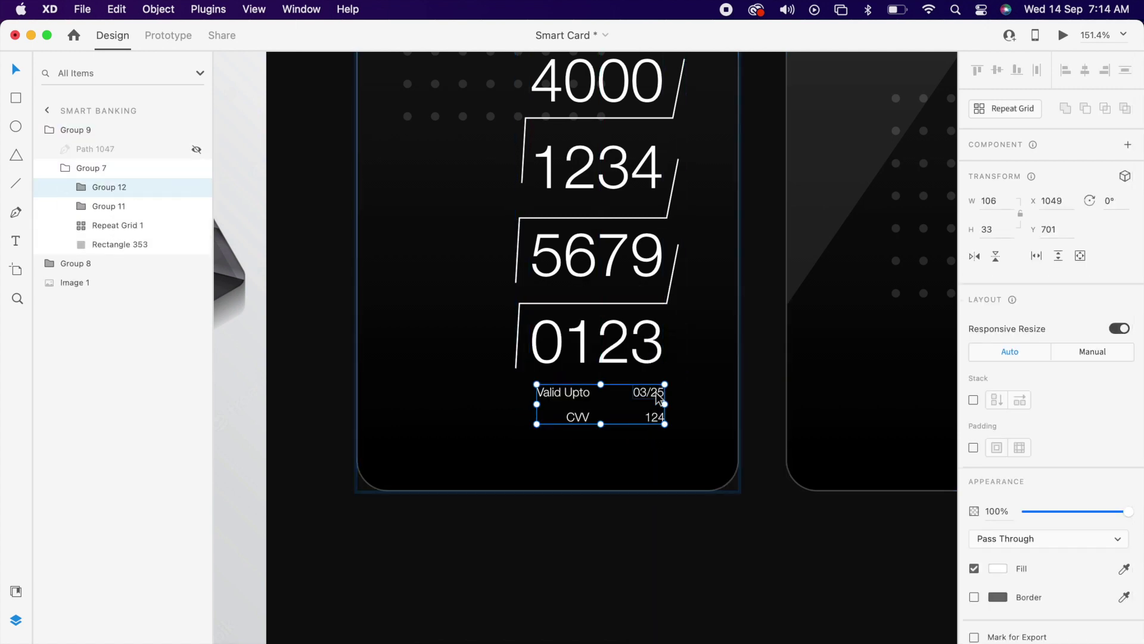
# Resize the dot grid to four columns and extend it downward.
pyautogui.scroll(-5, 648, 353)
pyautogui.click(691, 437)
pyautogui.doubleClick(604, 207)
pyautogui.doubleClick(604, 210)
pyautogui.moveTo(635, 208); pyautogui.dragTo(579, 207)
pyautogui.press('super+z')
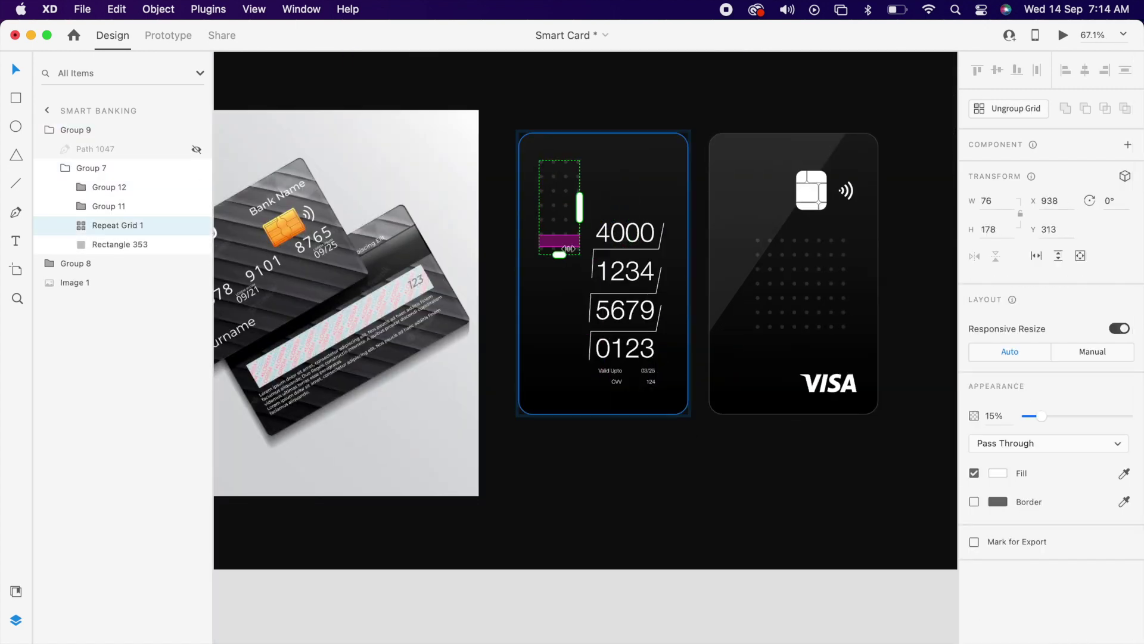
pyautogui.moveTo(558, 255); pyautogui.dragTo(559, 283)
pyautogui.click(662, 466)
pyautogui.hscroll(-3, 617, 165)
pyautogui.scroll(3, 688, 192)
# Move the card numbers and the expiry/CVV details up.
pyautogui.doubleClick(642, 249)
pyautogui.moveTo(643, 249); pyautogui.dragTo(642, 224)
pyautogui.click(636, 422)
pyautogui.moveTo(636, 421); pyautogui.dragTo(636, 401)
# Copy the background rectangle into a 65-wide dark left strip with square corners and no border.
pyautogui.click(655, 166)
pyautogui.press('super+c')
pyautogui.press('super+v')
pyautogui.moveTo(687, 297); pyautogui.dragTo(510, 293)
pyautogui.moveTo(493, 465); pyautogui.dragTo(500, 472)
pyautogui.moveTo(492, 129); pyautogui.dragTo(500, 121)
pyautogui.click(703, 453)
pyautogui.doubleClick(506, 245)
pyautogui.click(973, 530)
pyautogui.click(998, 501)
pyautogui.click(842, 396)
pyautogui.click(837, 384)
# Shift the dot grid right and delete the reference card photo.
pyautogui.click(746, 626)
pyautogui.moveTo(544, 188); pyautogui.dragTo(577, 187)
pyautogui.press('Escape')
pyautogui.press('super+0')
pyautogui.click(527, 323)
pyautogui.press('Delete')
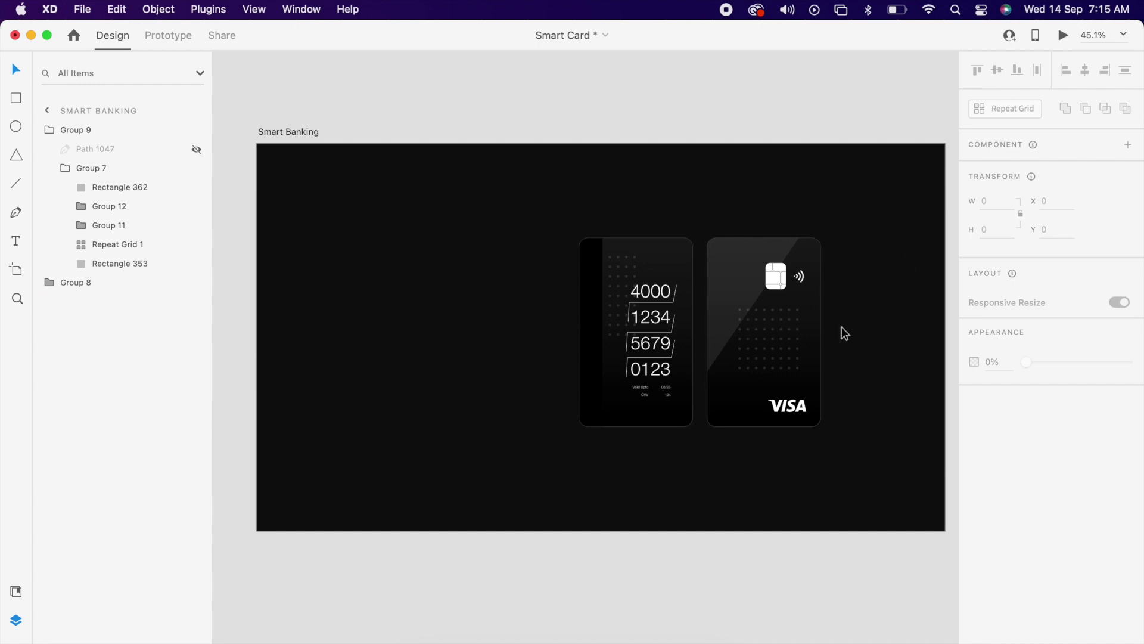
# Enable 3D transforms on the VISA front card.
pyautogui.scroll(-5, 882, 287)
pyautogui.hscroll(3, 882, 287)
pyautogui.scroll(5, 794, 249)
pyautogui.scroll(-2, 679, 292)
pyautogui.hscroll(-2, 679, 292)
pyautogui.click(670, 280)
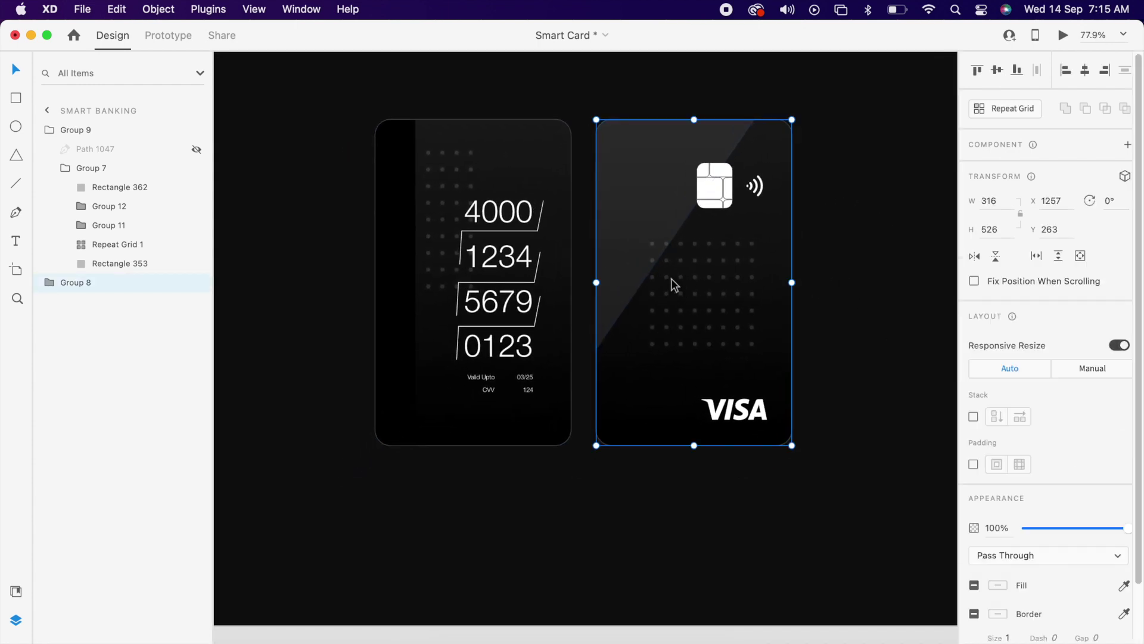
pyautogui.click(1124, 176)
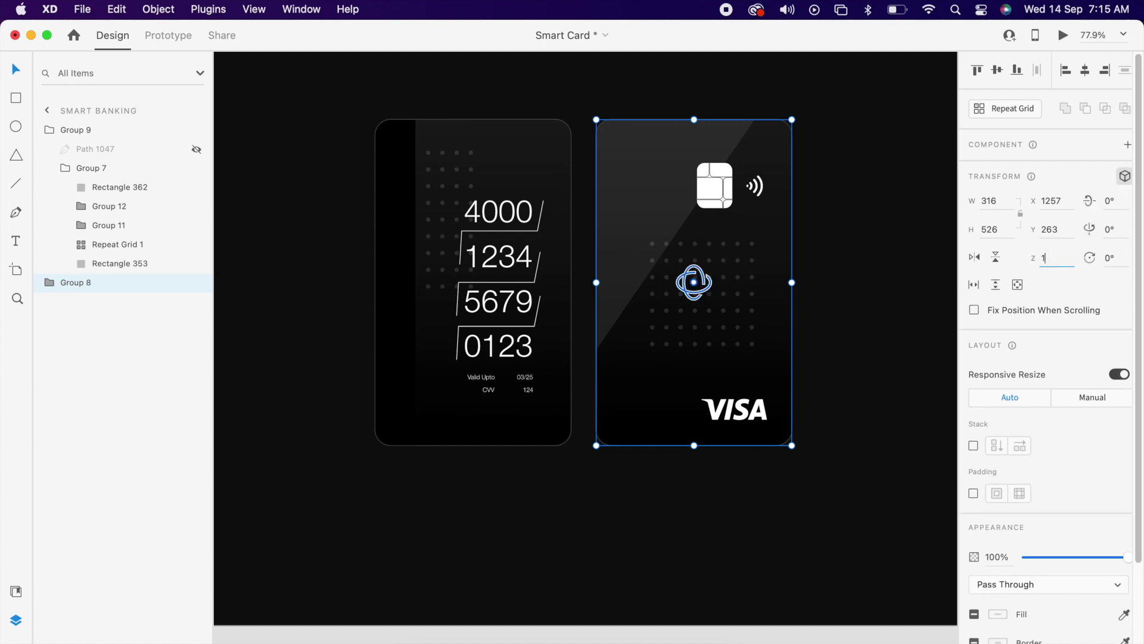
# Give the card back a depth of -1, rotate it -180° on Y, and move it onto the VISA card.
pyautogui.click(476, 225)
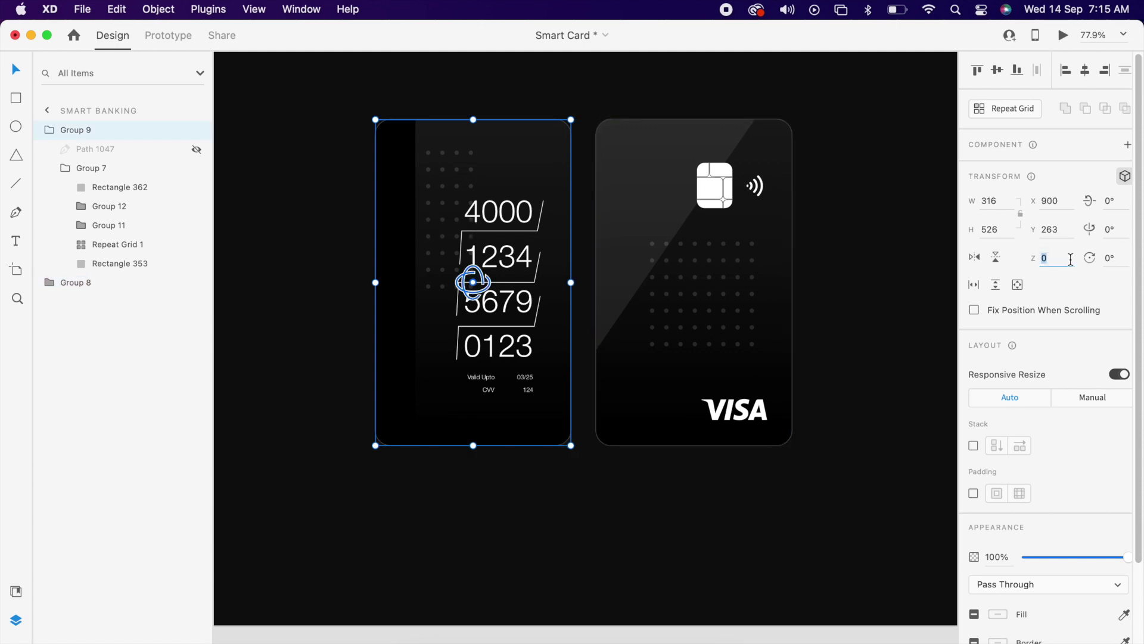
pyautogui.write('-1')
pyautogui.press('Return')
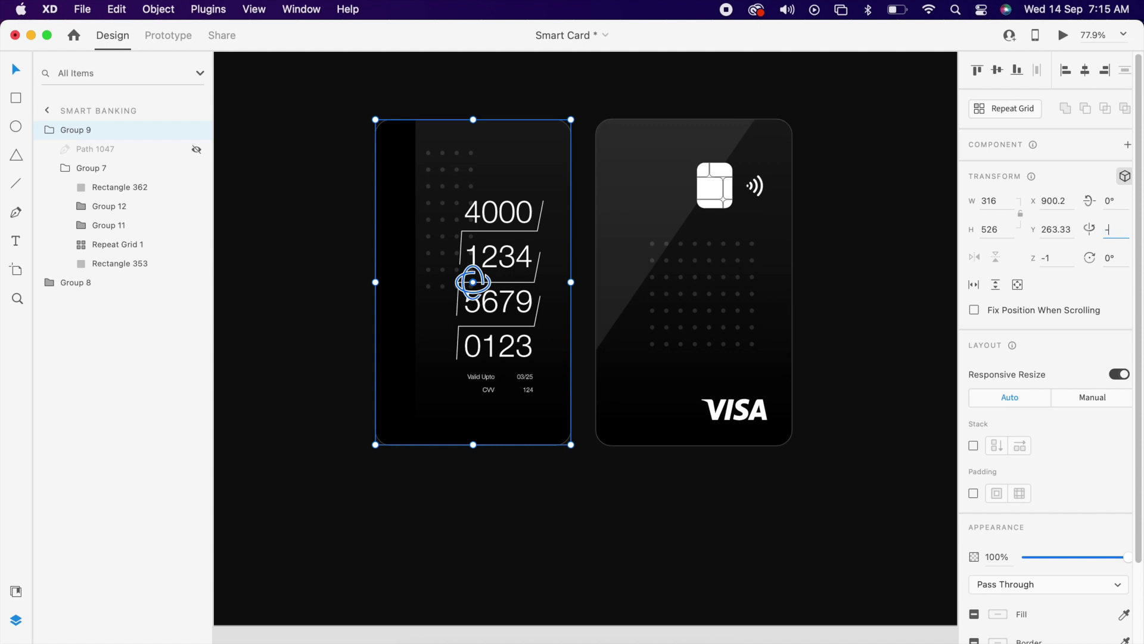
pyautogui.write('-180')
pyautogui.press('Return')
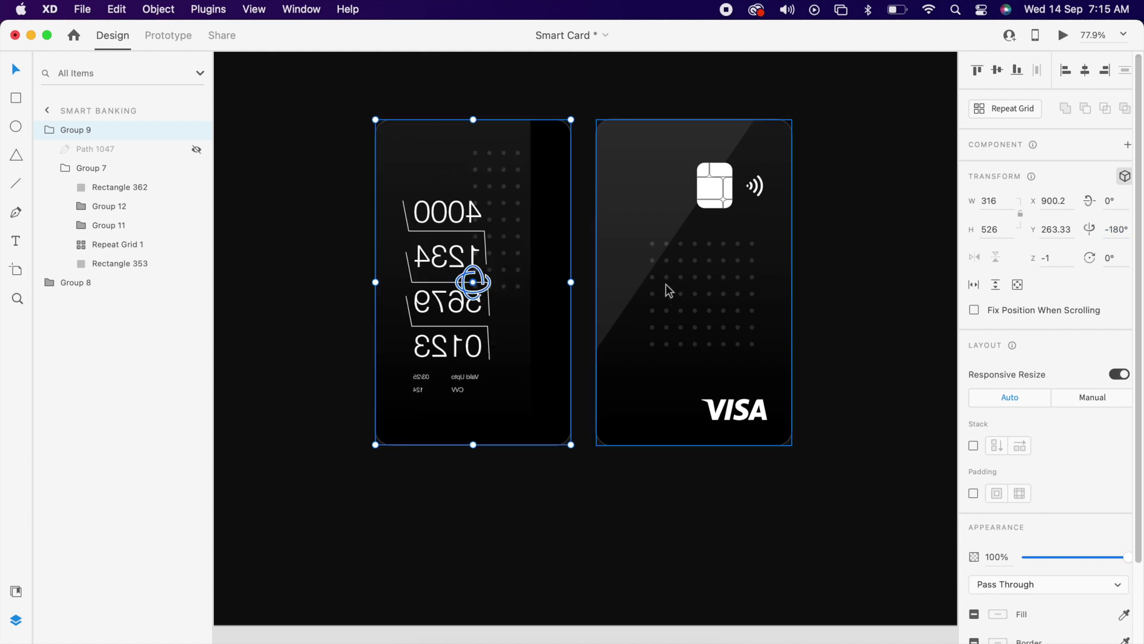
pyautogui.moveTo(516, 364); pyautogui.dragTo(734, 362)
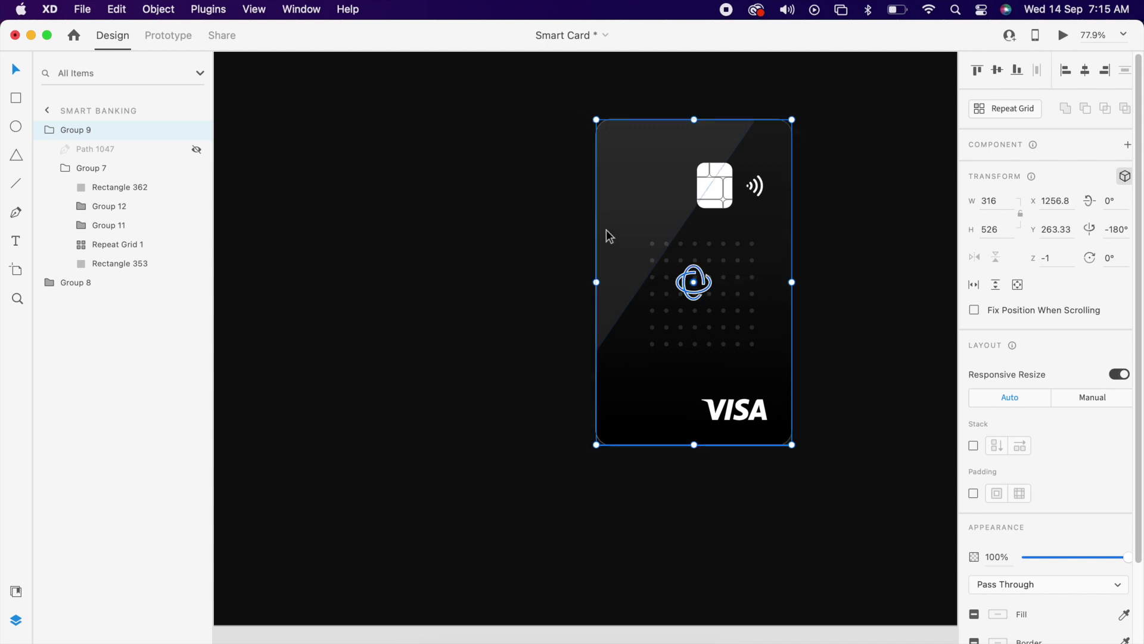
pyautogui.click(537, 174)
# Group the front and back card faces into one object.
pyautogui.moveTo(531, 146); pyautogui.dragTo(774, 467)
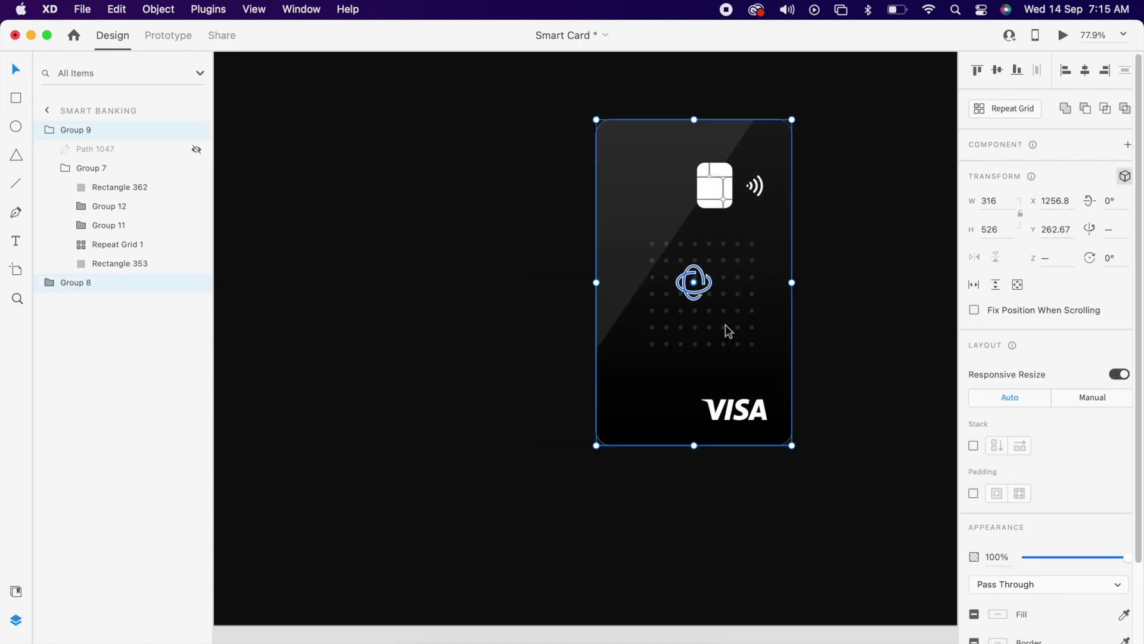
pyautogui.rightClick(713, 307)
pyautogui.click(756, 395)
pyautogui.click(539, 241)
pyautogui.scroll(-8, 540, 241)
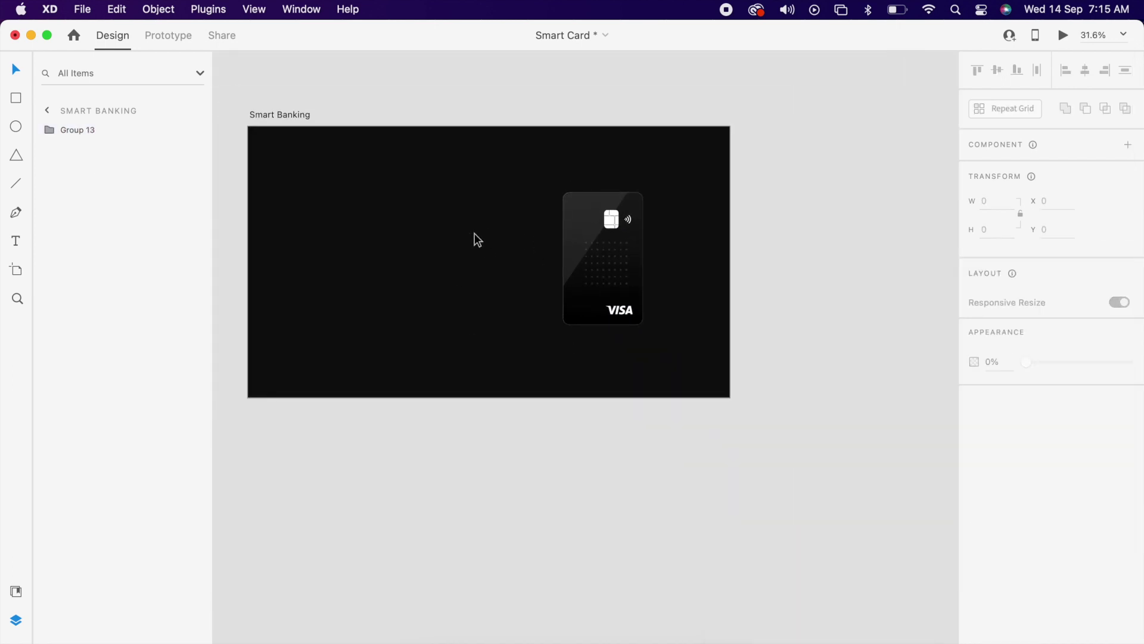
# Place the Zumba logo component on the artboard, turn off its 3D transforms, and fill it white.
pyautogui.hscroll(-2, 474, 233)
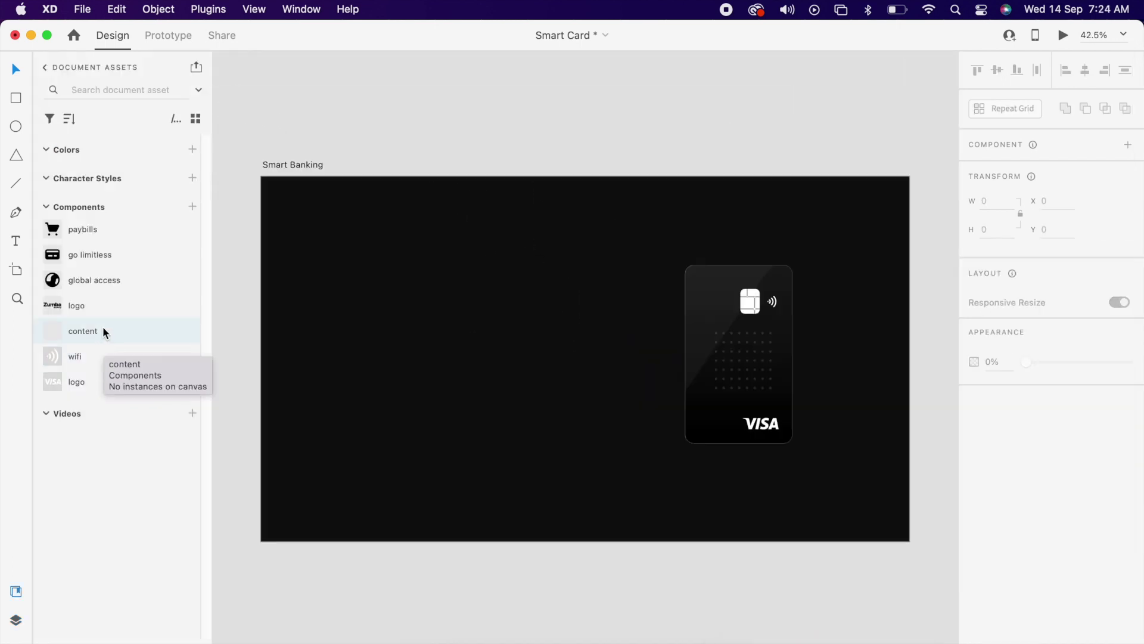
pyautogui.moveTo(76, 305); pyautogui.dragTo(435, 284)
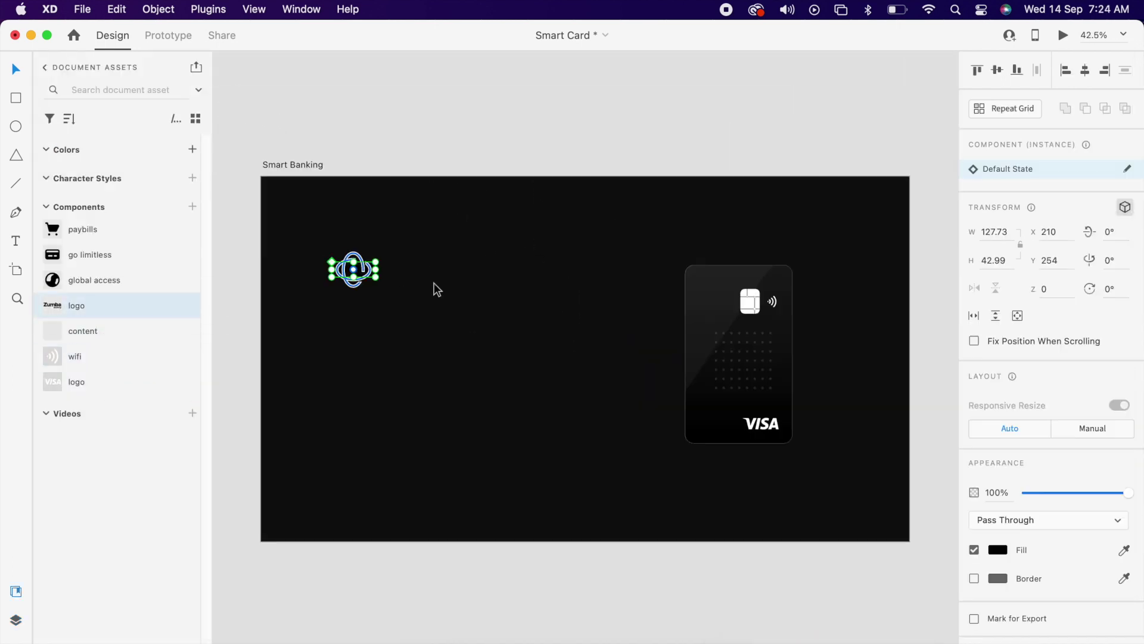
pyautogui.click(1125, 209)
pyautogui.click(1001, 523)
pyautogui.moveTo(888, 477); pyautogui.dragTo(498, 292)
pyautogui.click(500, 292)
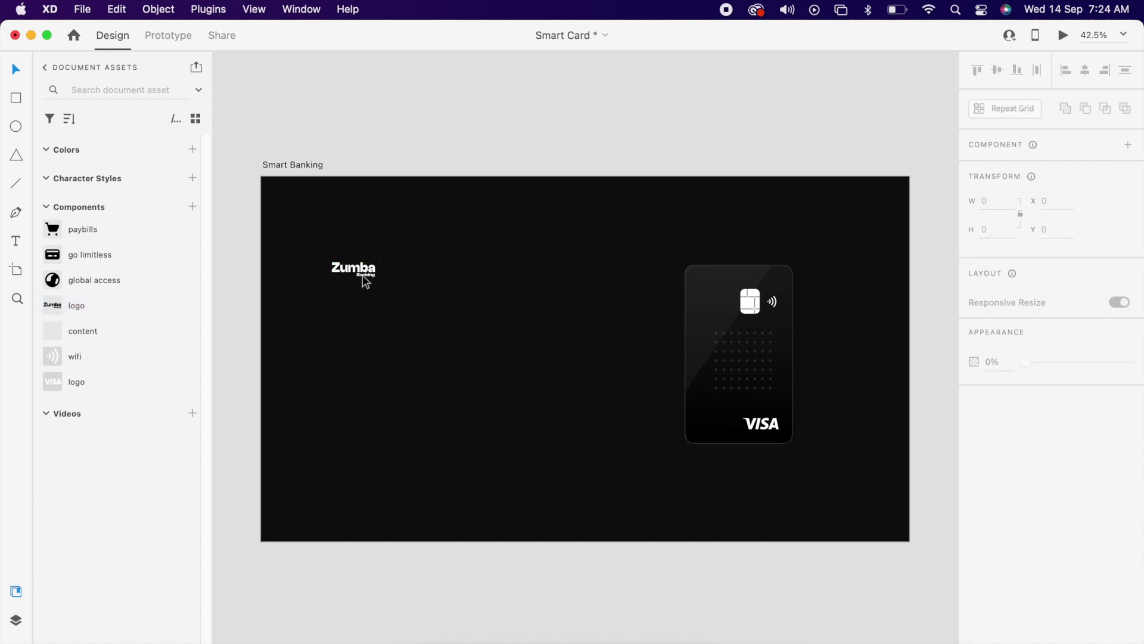
# Draw two short menu lines with the pen tool and set their border colour.
pyautogui.press('p')
pyautogui.click(472, 281)
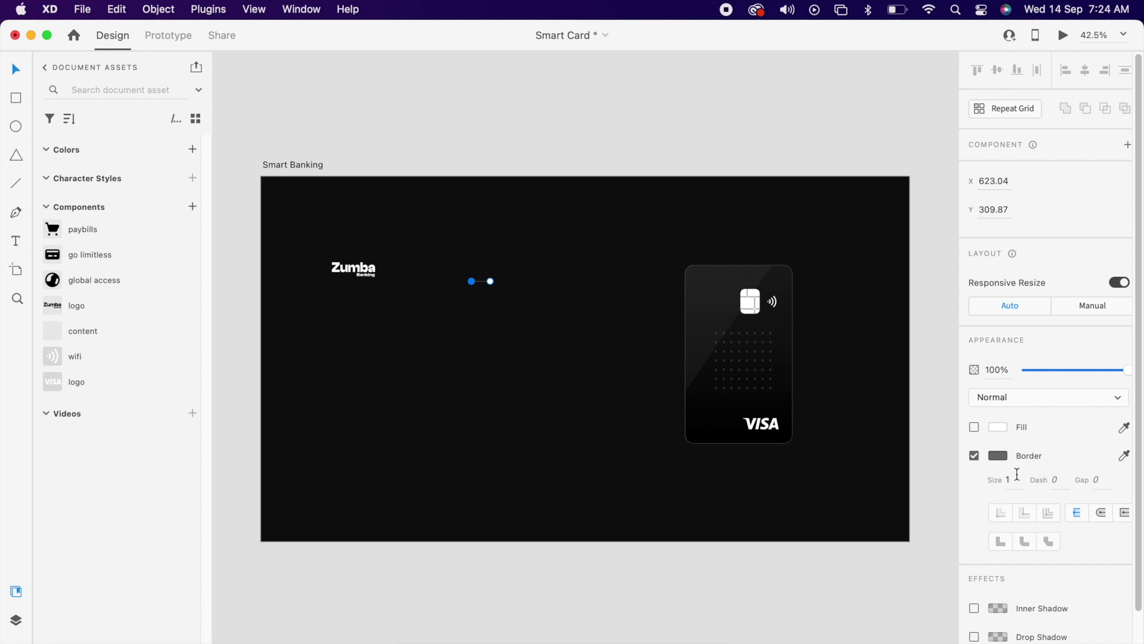
pyautogui.click(998, 455)
pyautogui.press('Escape')
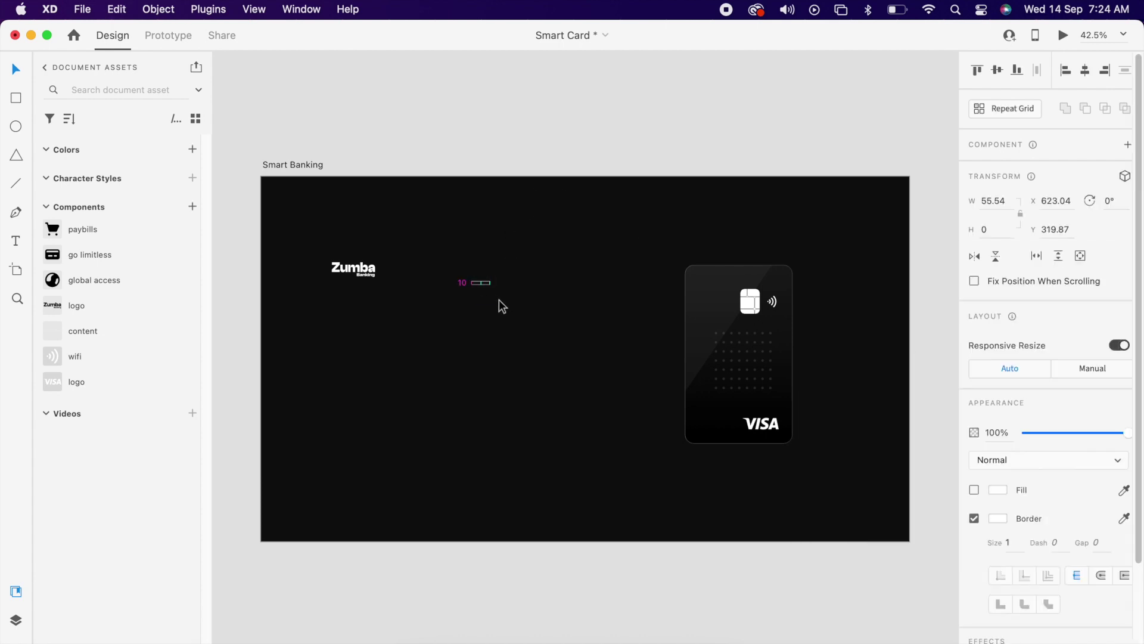
pyautogui.click(456, 272)
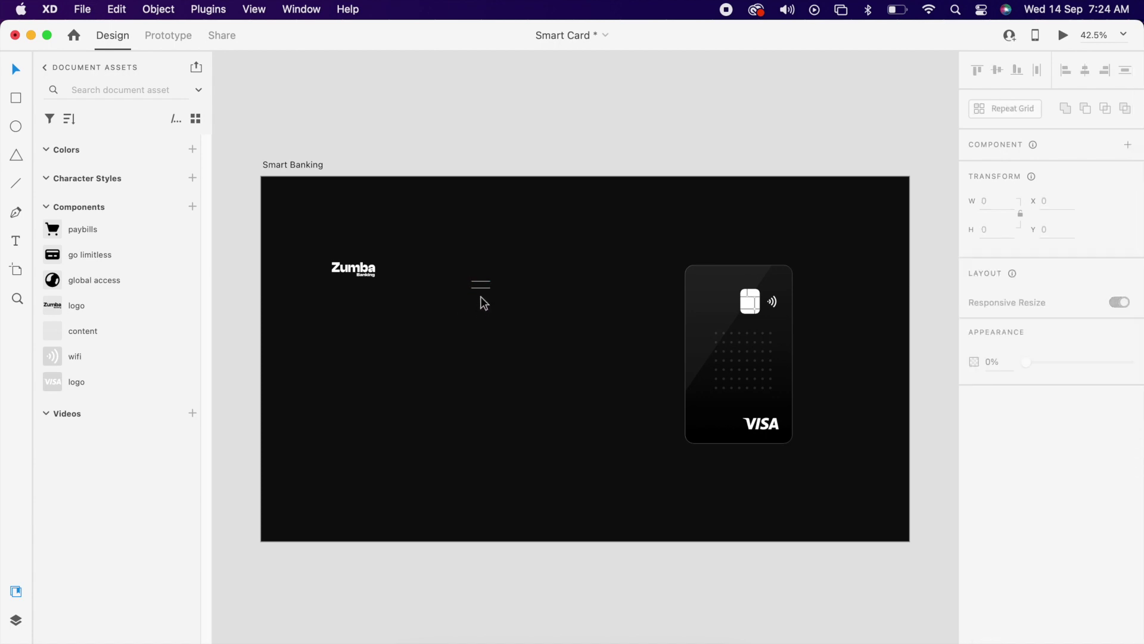
# Move the lower line closer, centre the strokes, and group the two lines as a menu icon.
pyautogui.scroll(10, 481, 292)
pyautogui.moveTo(488, 281); pyautogui.dragTo(489, 276)
pyautogui.moveTo(439, 247); pyautogui.dragTo(517, 293)
pyautogui.click(1097, 578)
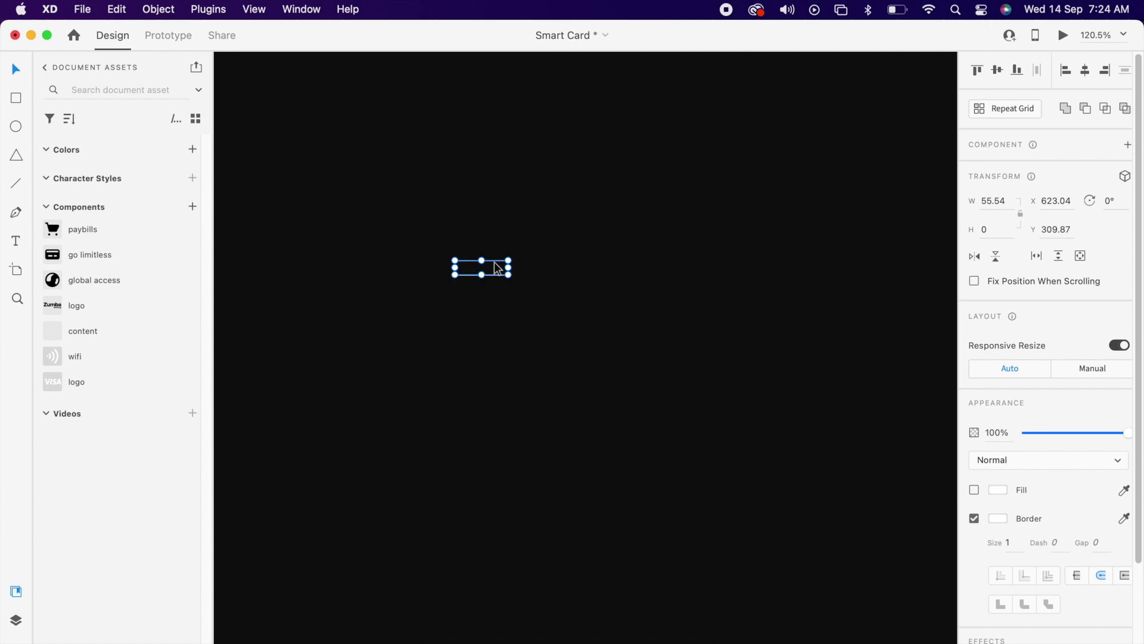
pyautogui.press('super+g')
pyautogui.click(546, 308)
pyautogui.scroll(-10, 547, 306)
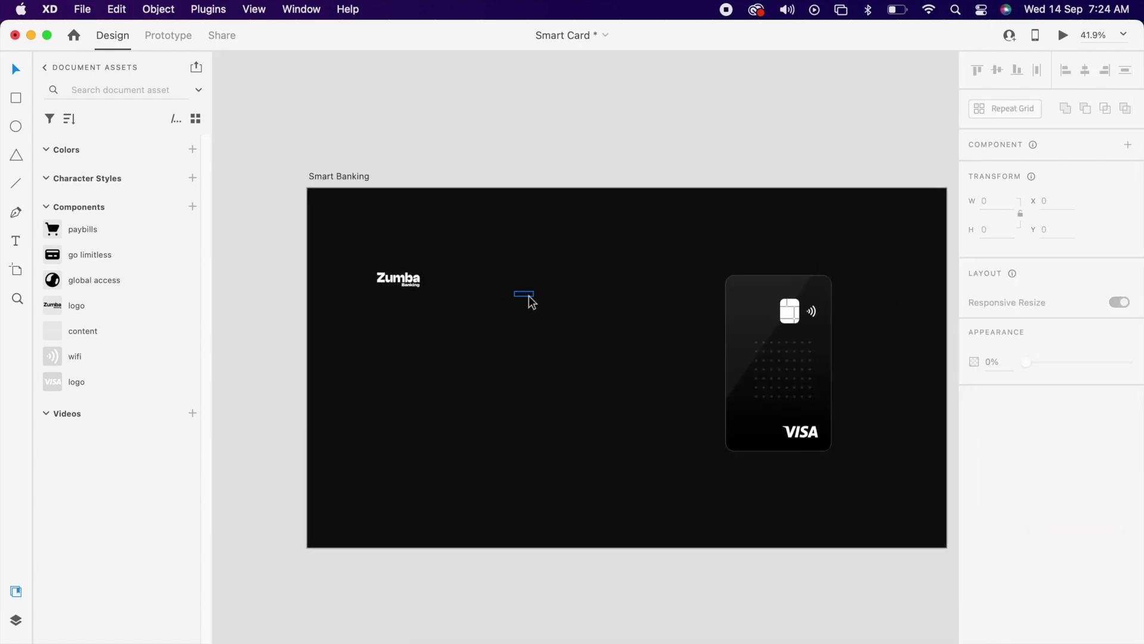
# Show a 12-column layout grid and place the menu icon in the artboard's top-right corner.
pyautogui.moveTo(530, 302); pyautogui.dragTo(798, 241)
pyautogui.doubleClick(842, 266)
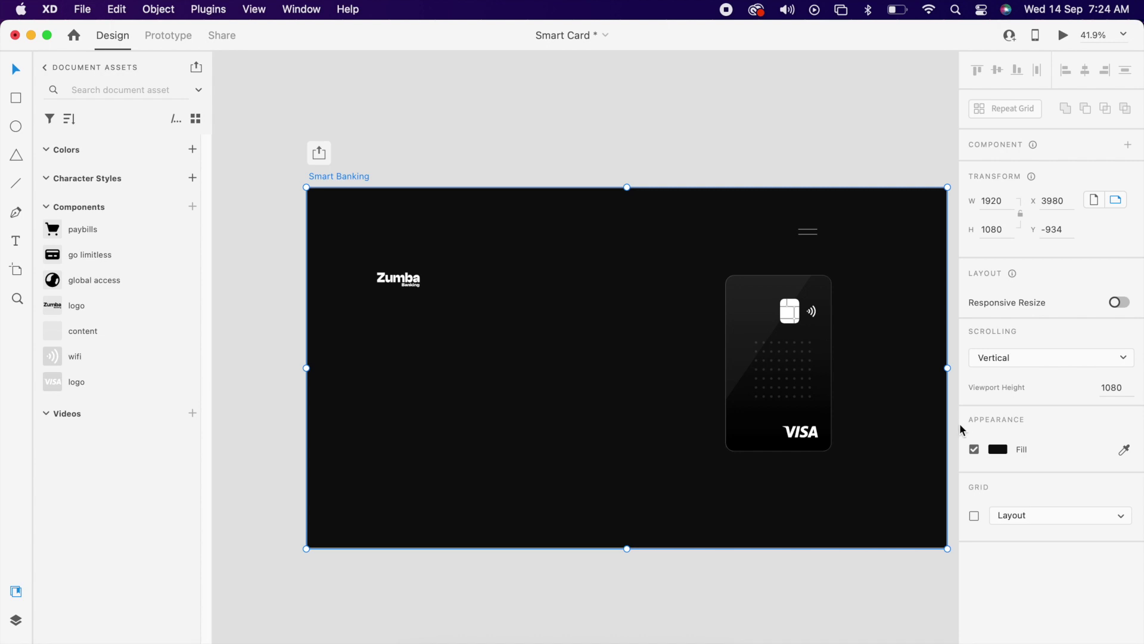
pyautogui.click(975, 516)
pyautogui.click(811, 243)
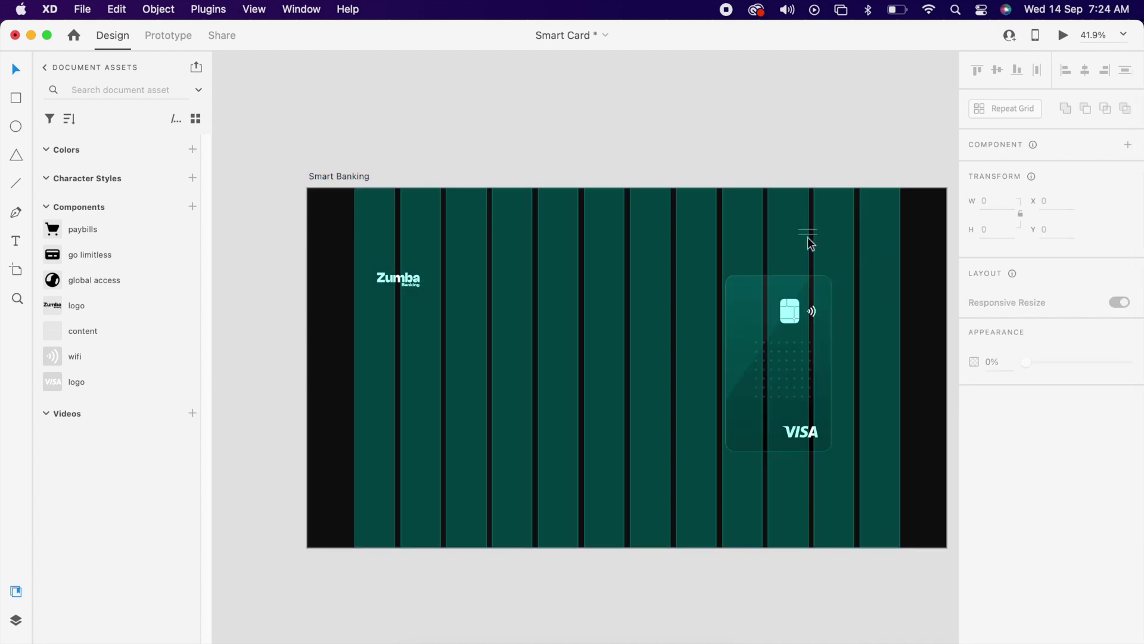
pyautogui.moveTo(810, 235); pyautogui.dragTo(866, 224)
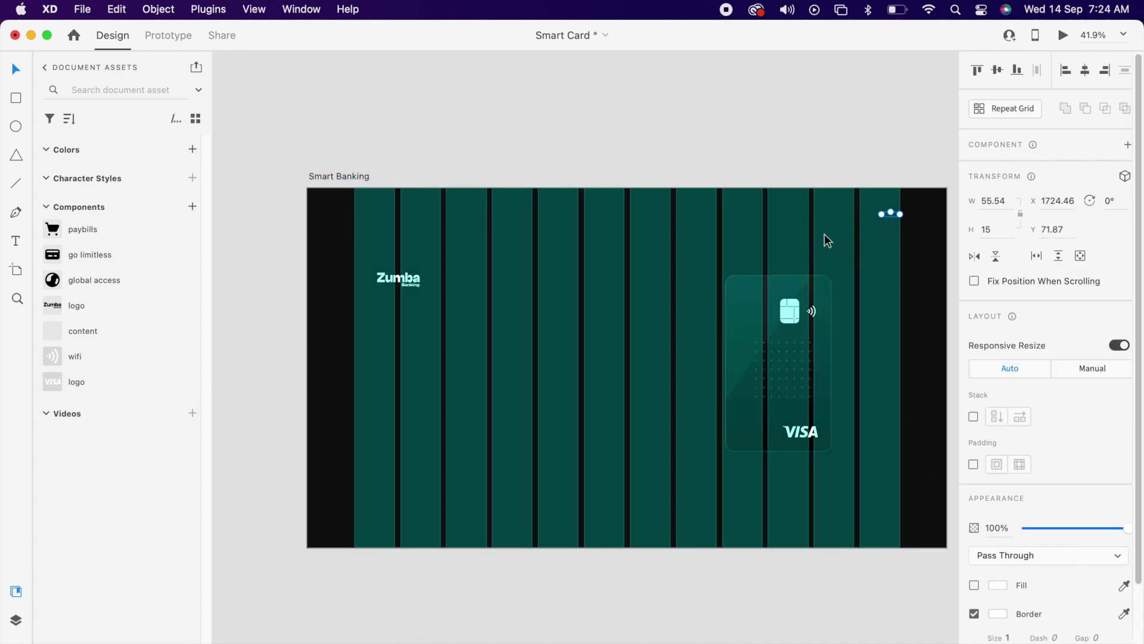
# Move the logo to the top-left margin, align it middle with the menu icon, group them, and hide the grid.
pyautogui.click(414, 285)
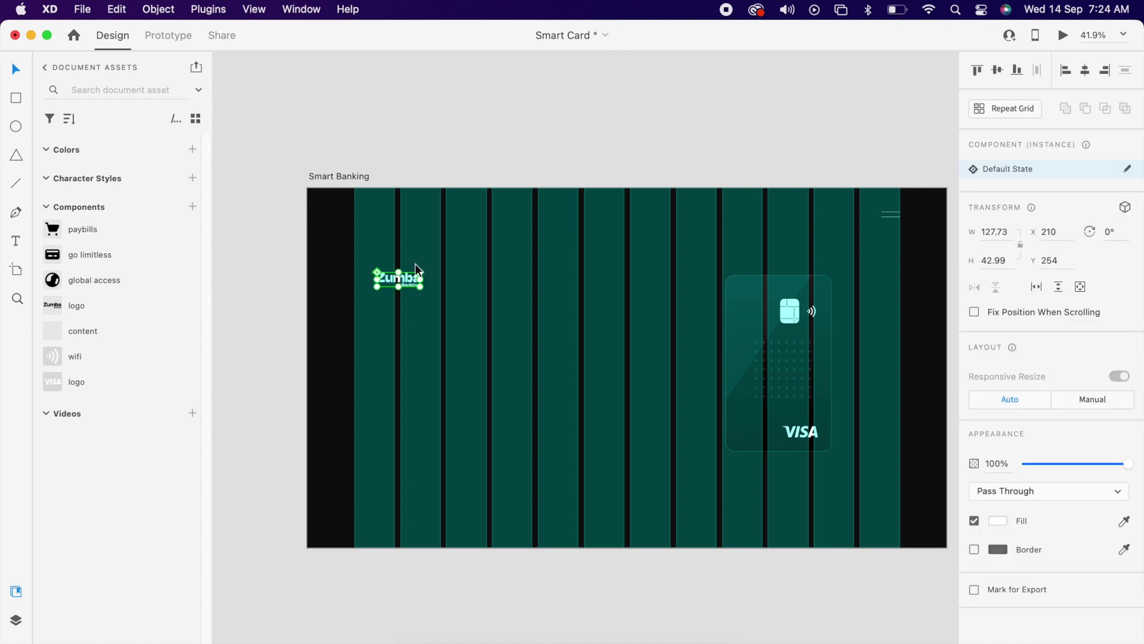
pyautogui.moveTo(413, 285); pyautogui.dragTo(390, 229)
pyautogui.moveTo(329, 205); pyautogui.dragTo(928, 252)
pyautogui.click(996, 73)
pyautogui.press('super+g')
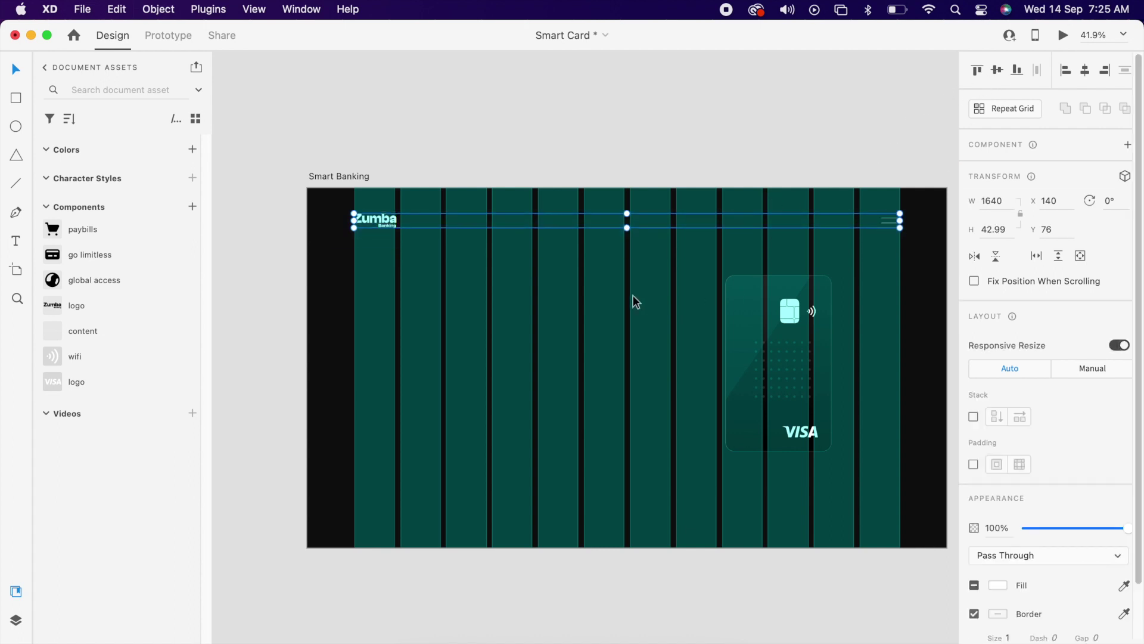
pyautogui.press('shift+super+apostrophe')
pyautogui.click(633, 295)
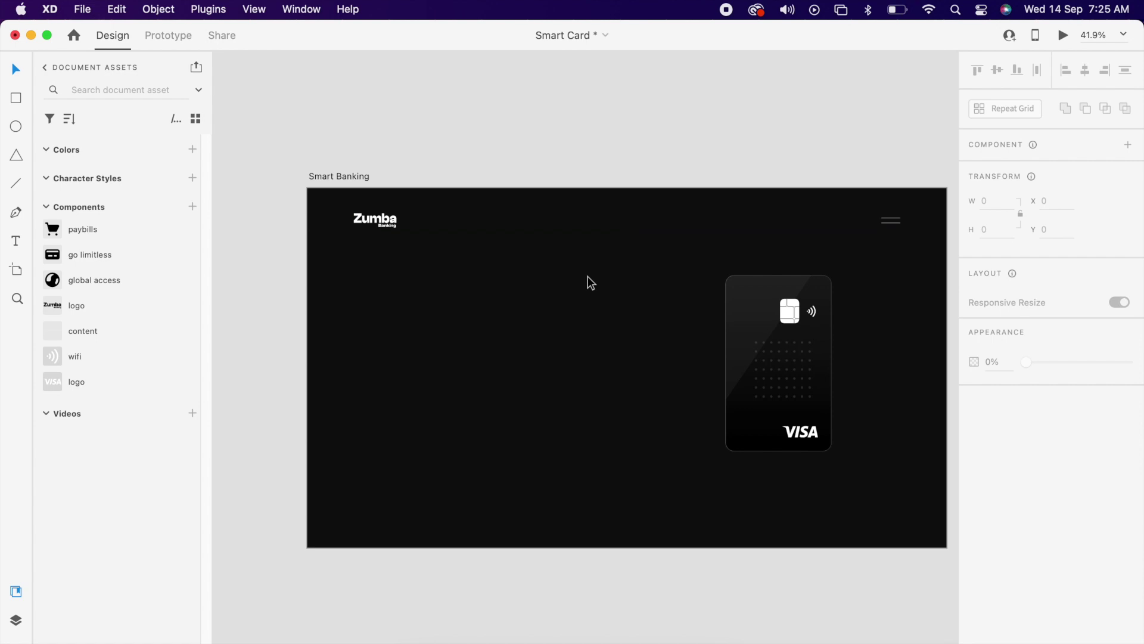
pyautogui.scroll(-3, 587, 277)
pyautogui.hscroll(3, 587, 276)
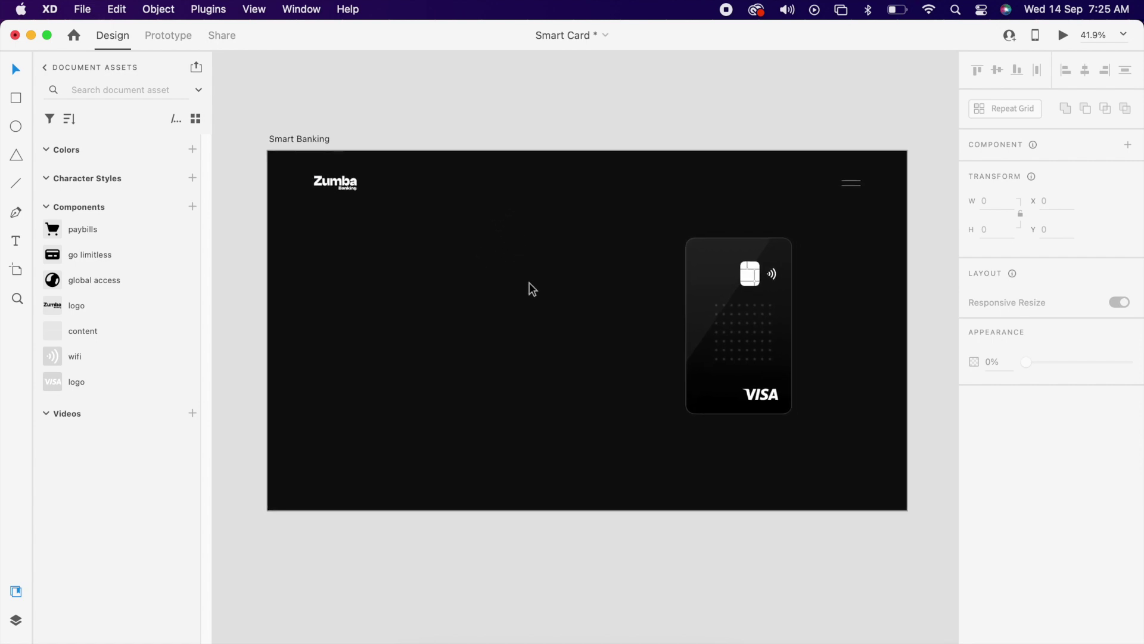
# Type the headline 'This card made for you' in a new text box.
pyautogui.click(505, 308)
pyautogui.write('this')
pyautogui.press('BackSpace')
pyautogui.press('BackSpace')
pyautogui.press('BackSpace')
pyautogui.press('BackSpace')
pyautogui.write('This card')
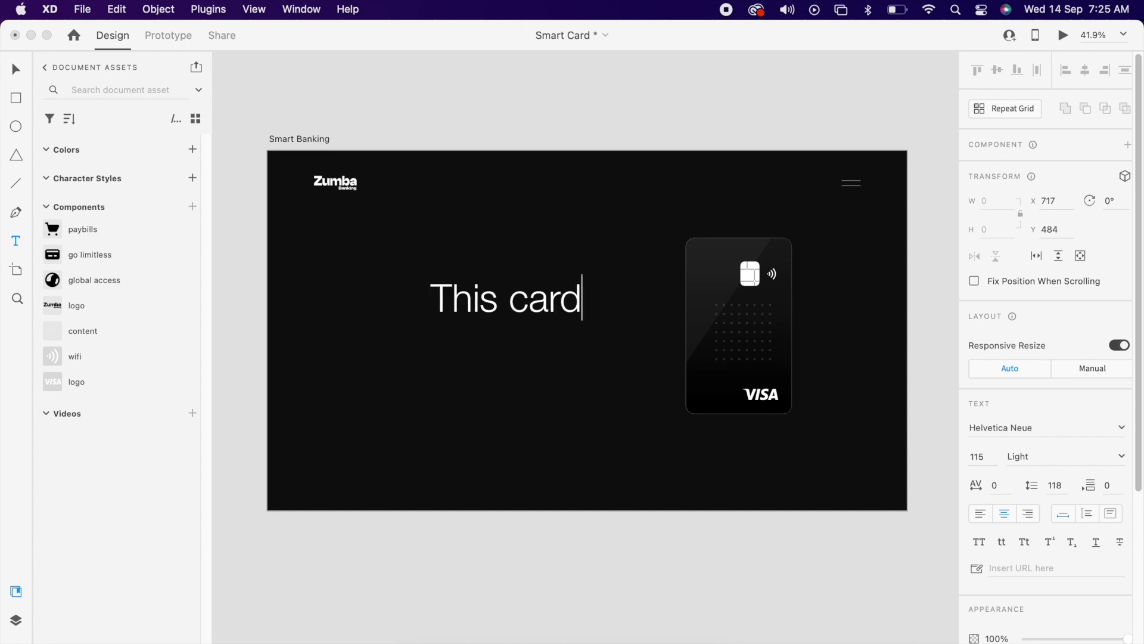
pyautogui.write(' m')
pyautogui.write('a')
pyautogui.press('BackSpace')
pyautogui.write('made')
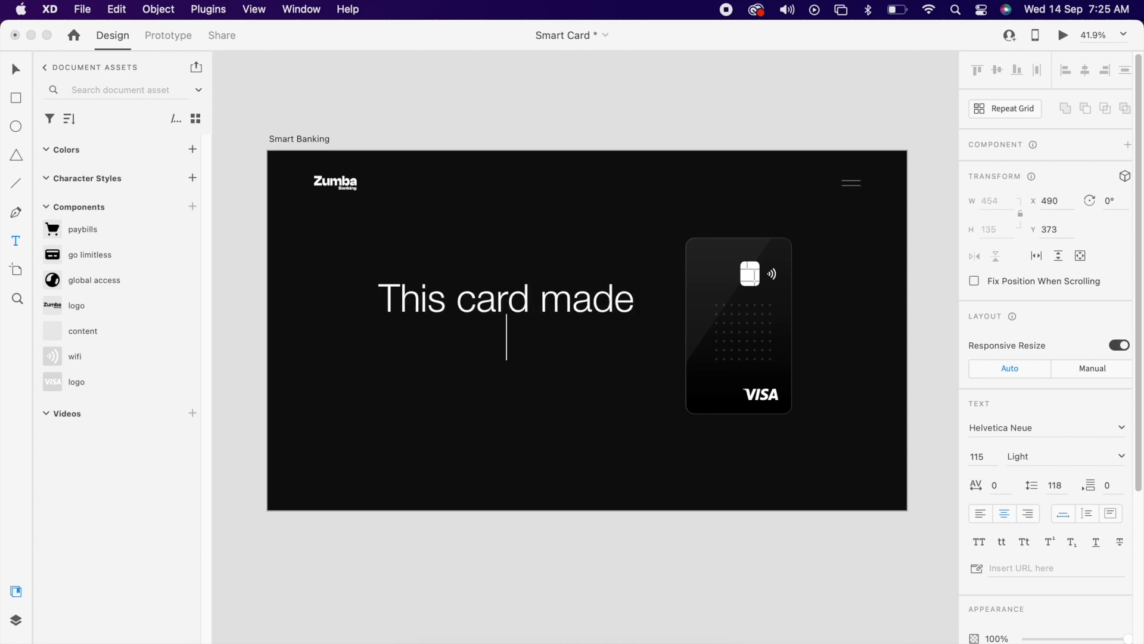
pyautogui.write(' for you')
pyautogui.click(585, 391)
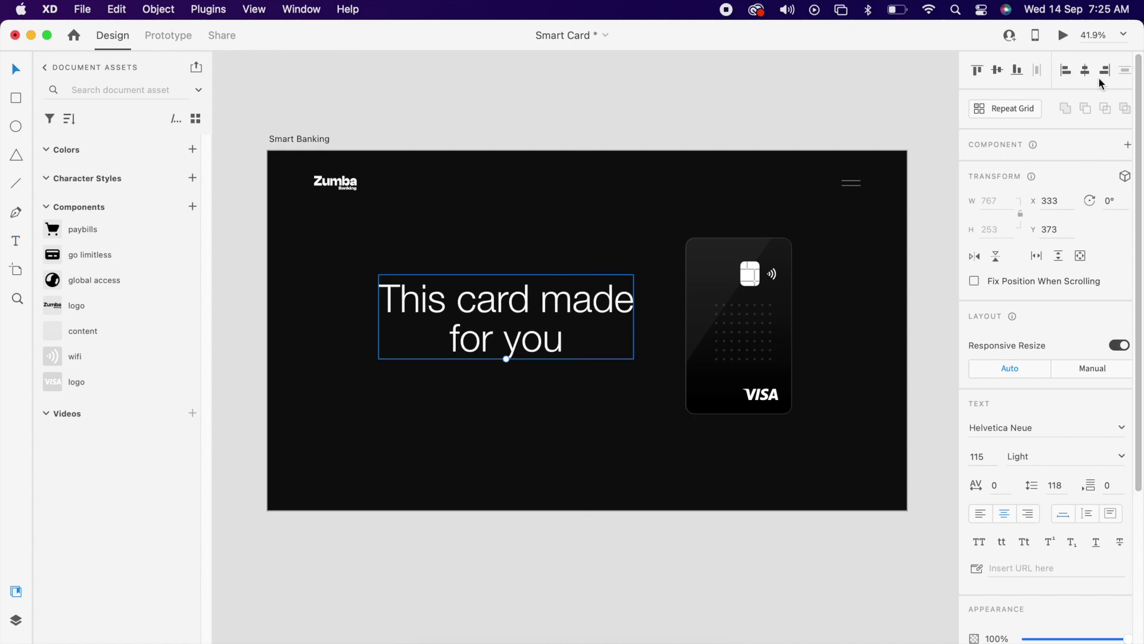
# Centre the headline horizontally and vertically, then convert it to a path via Object > Path.
pyautogui.click(1086, 70)
pyautogui.click(999, 70)
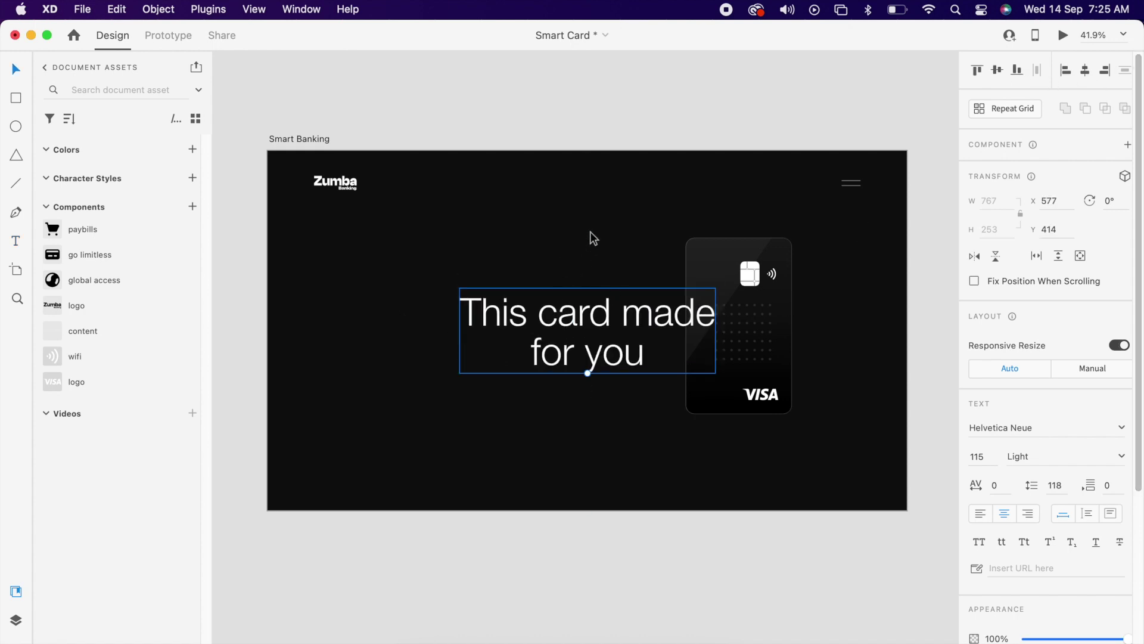
pyautogui.scroll(-2, 986, 447)
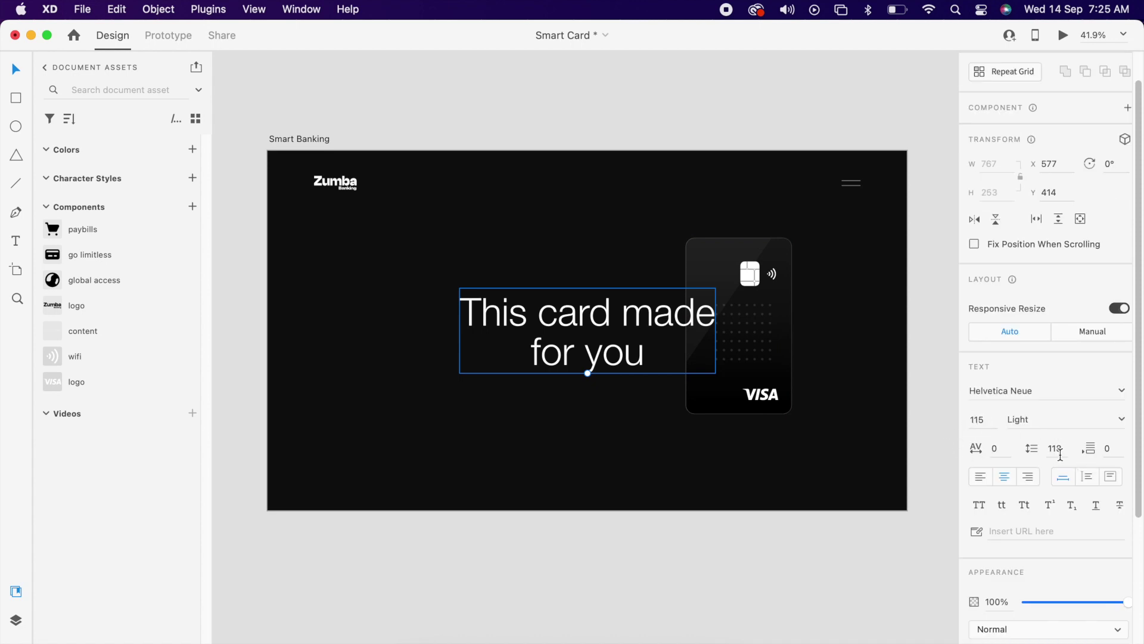
pyautogui.click(158, 9)
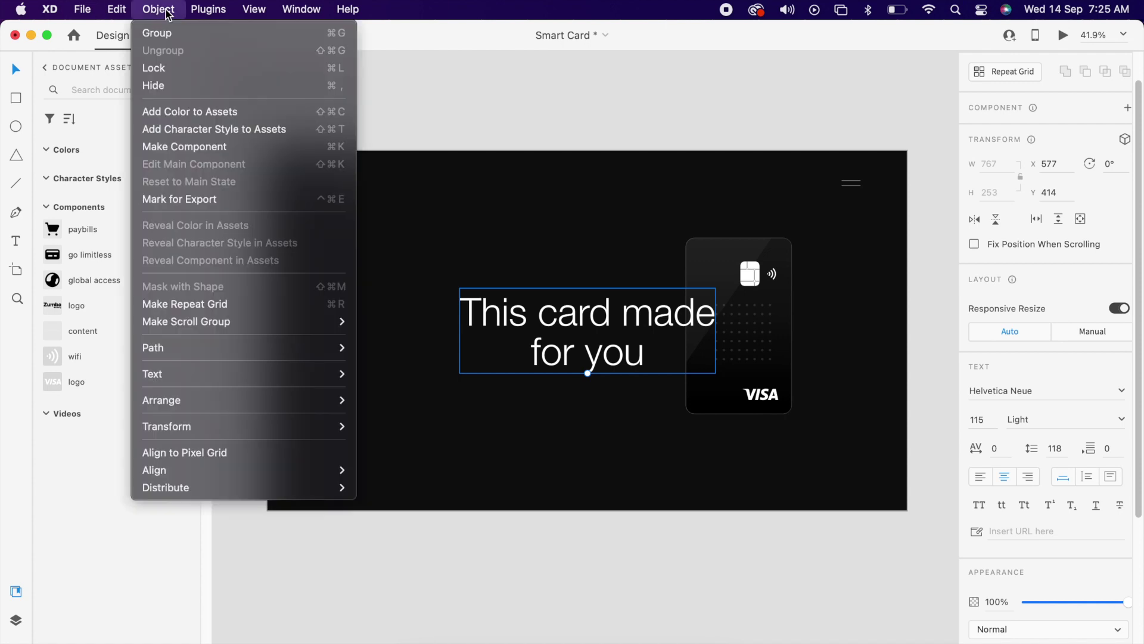
pyautogui.moveTo(263, 348)
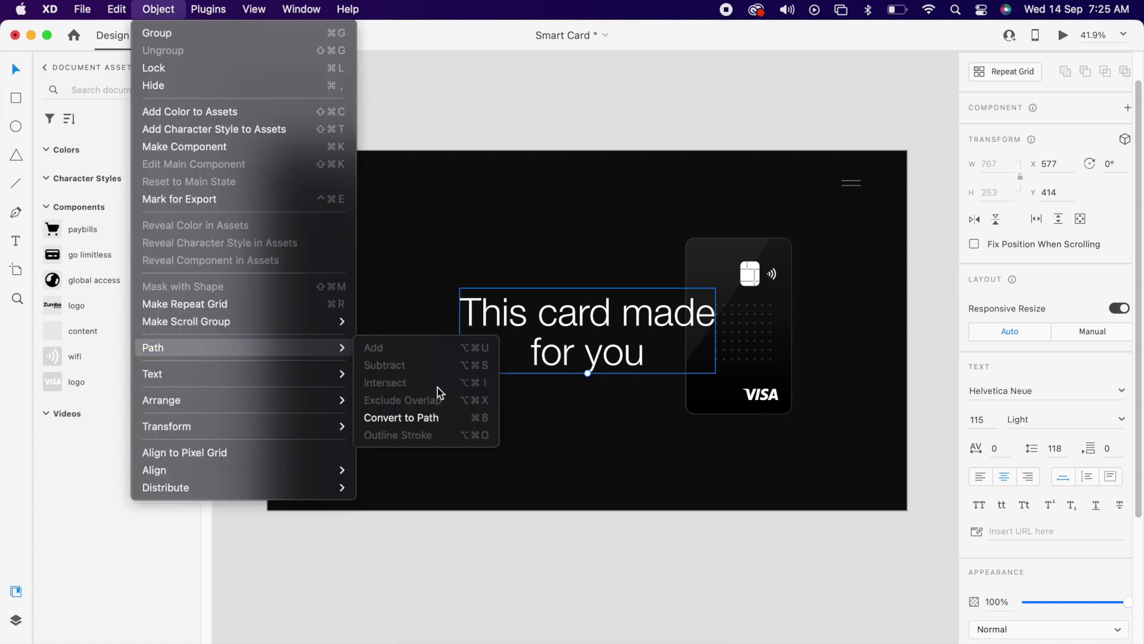
pyautogui.click(420, 418)
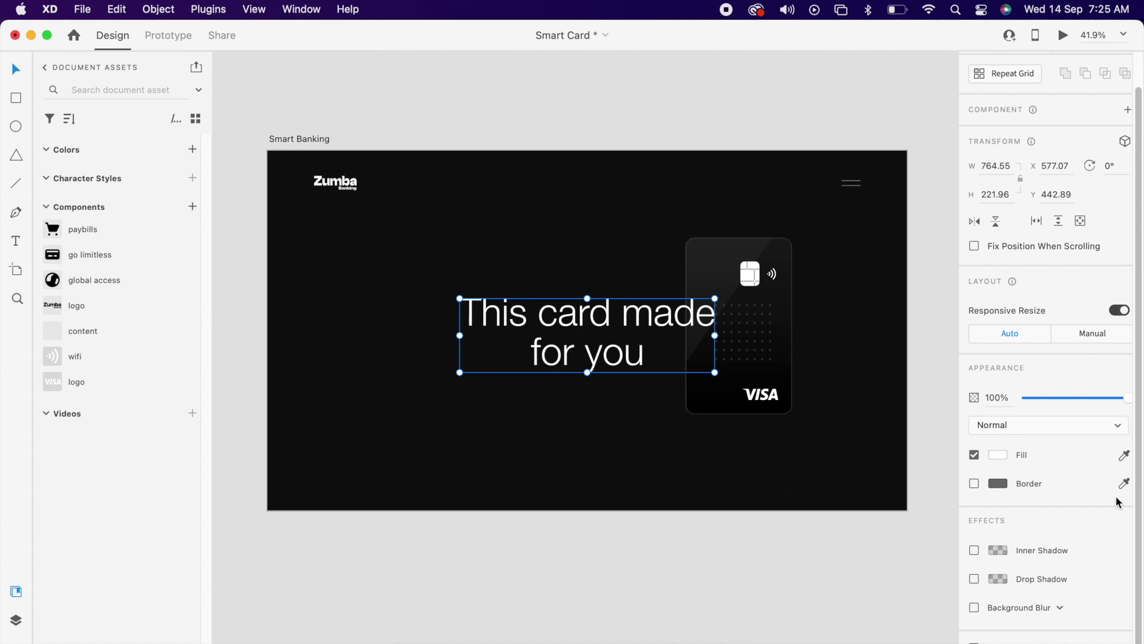
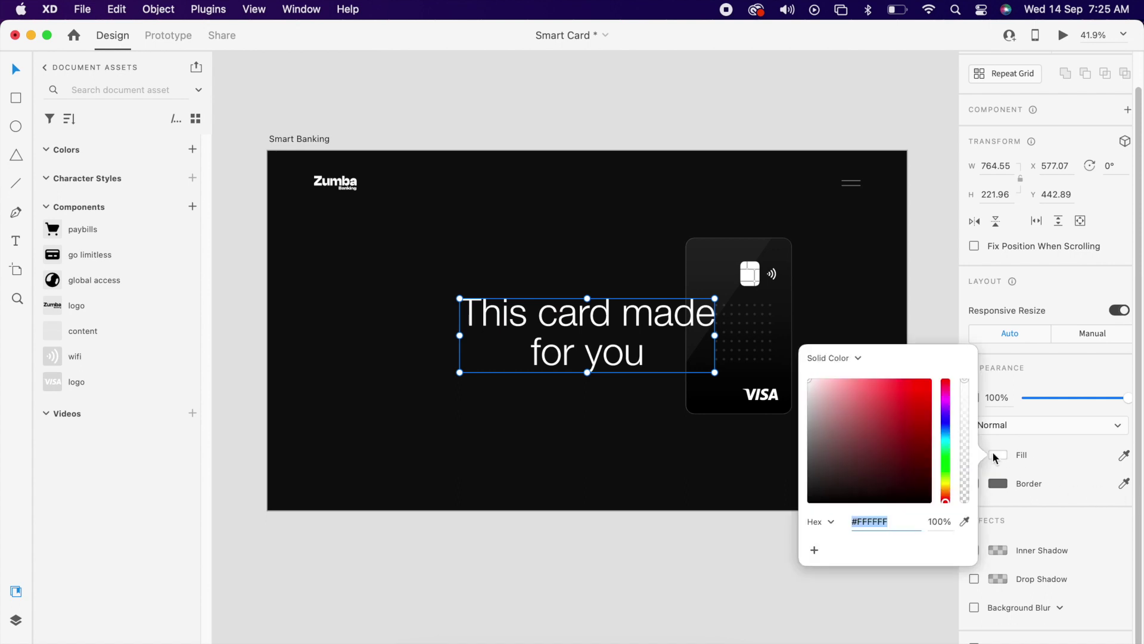
# Fill the headline with a linear gradient from #D800FF magenta to #FF0076 pink.
pyautogui.click(844, 359)
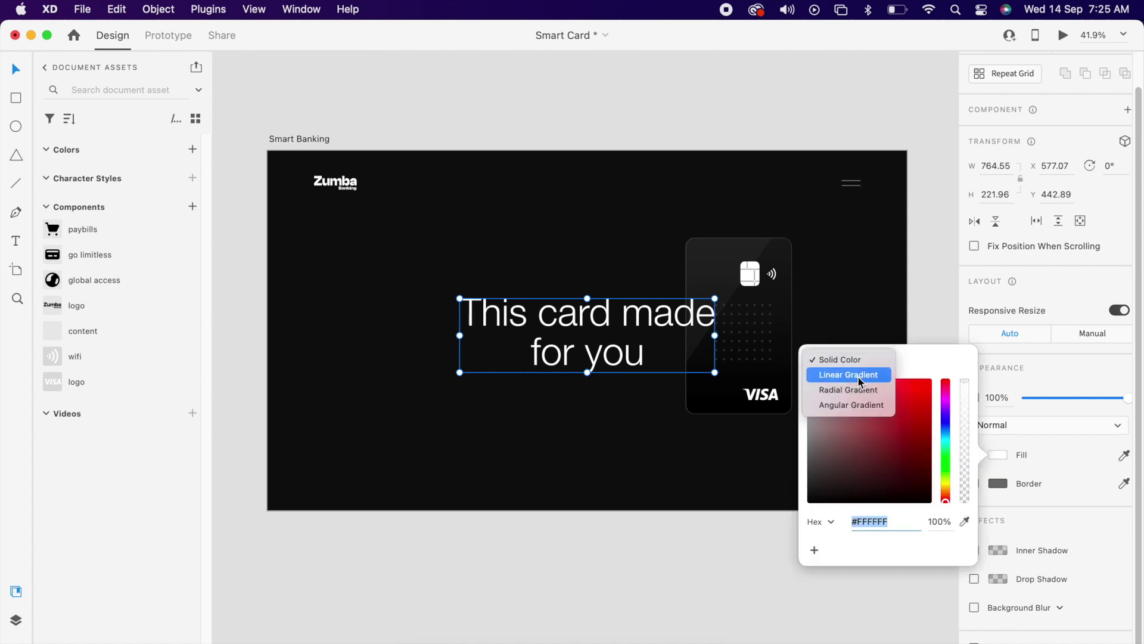
pyautogui.click(858, 376)
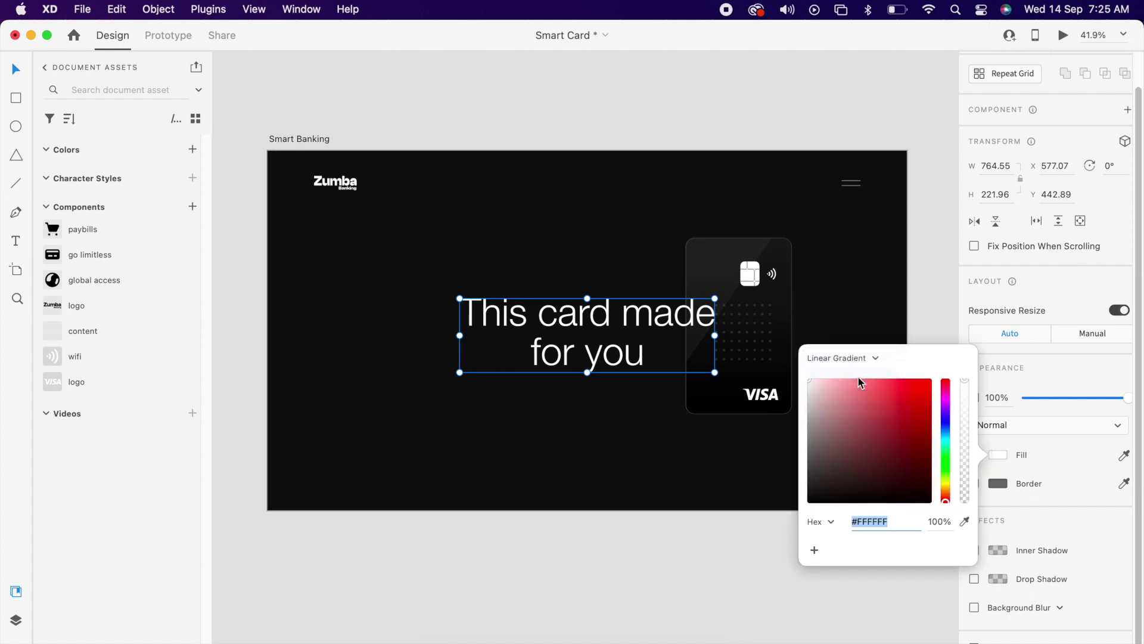
pyautogui.click(947, 404)
pyautogui.moveTo(910, 411); pyautogui.dragTo(978, 374)
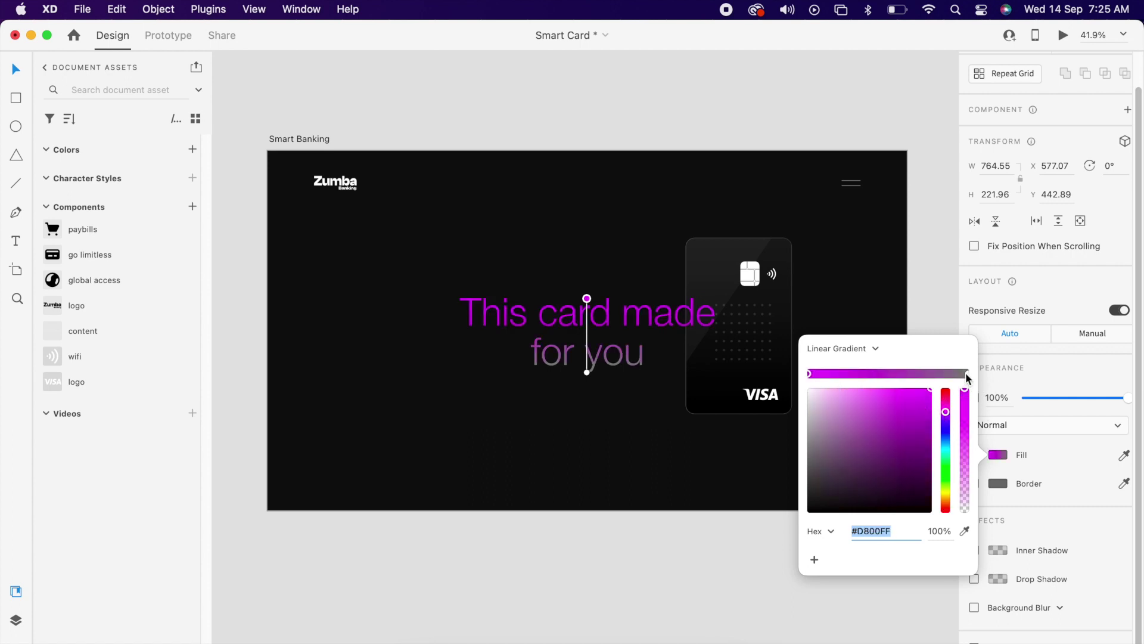
pyautogui.click(966, 373)
pyautogui.click(946, 398)
pyautogui.moveTo(915, 402); pyautogui.dragTo(944, 391)
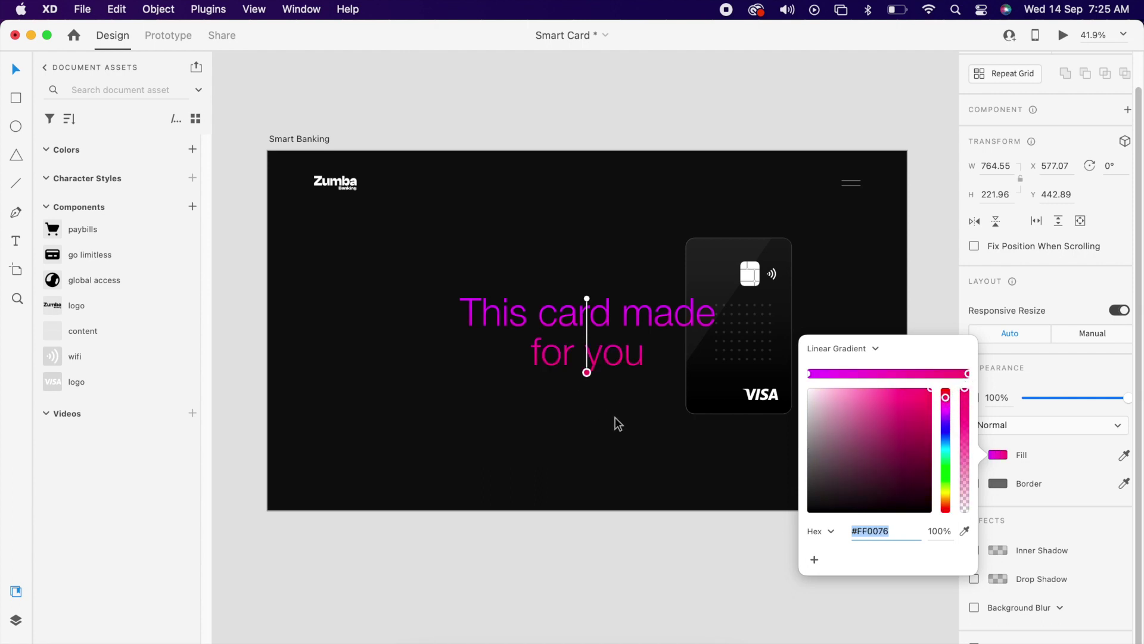
pyautogui.click(615, 417)
pyautogui.click(626, 365)
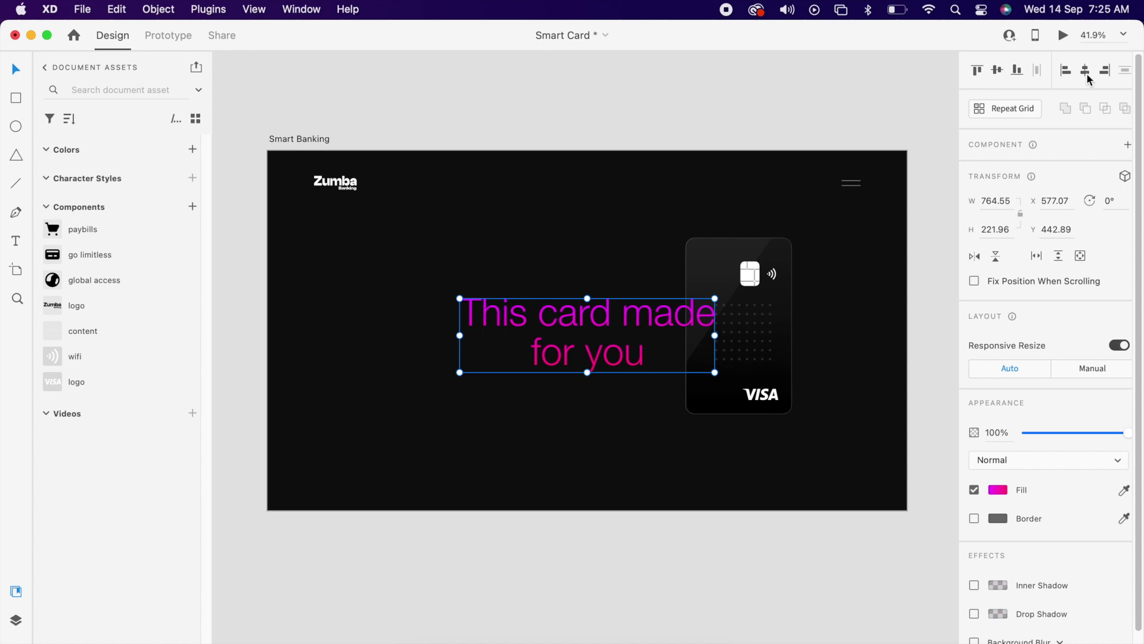
# Align the headline middle on the artboard, then select the Smart Banking artboard.
pyautogui.click(997, 69)
pyautogui.click(841, 349)
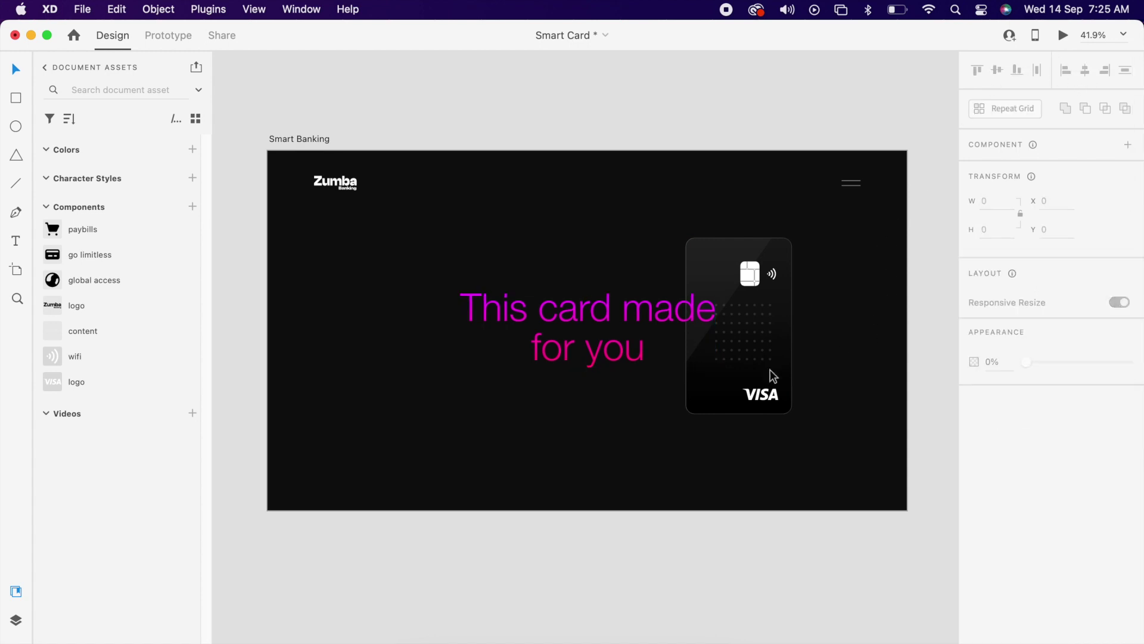
pyautogui.hscroll(3, 853, 326)
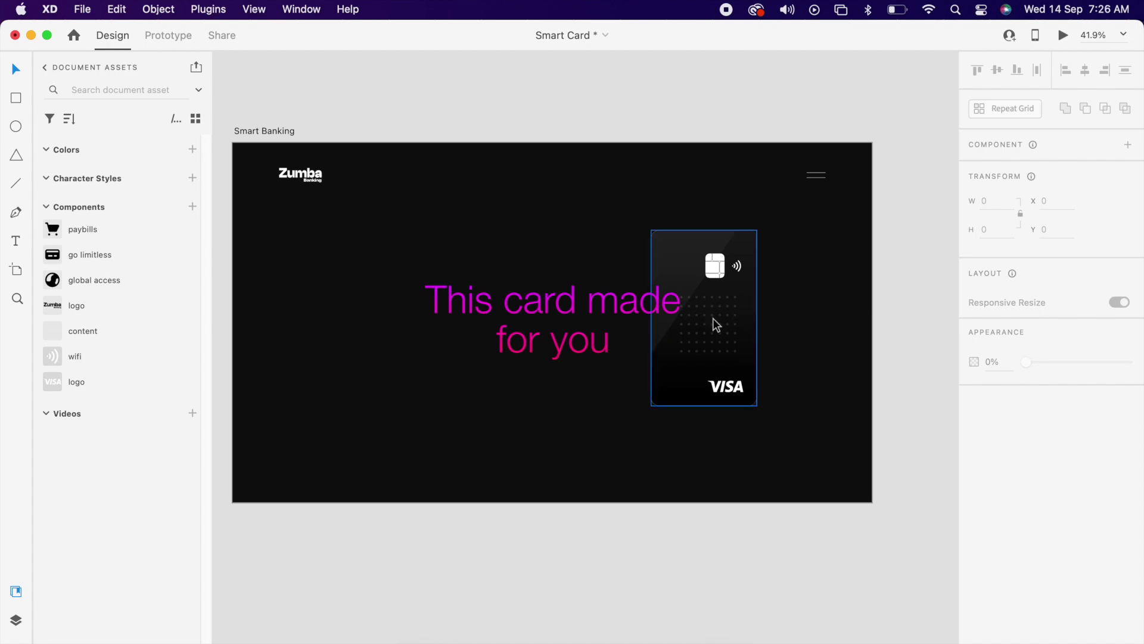
pyautogui.scroll(-3, 713, 316)
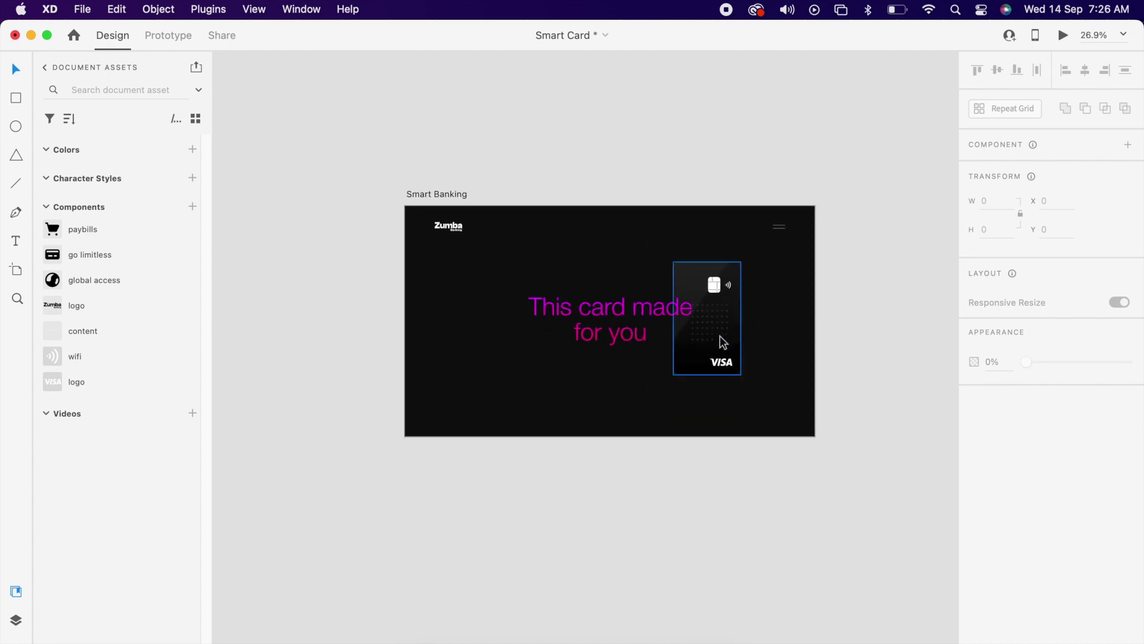
pyautogui.click(435, 192)
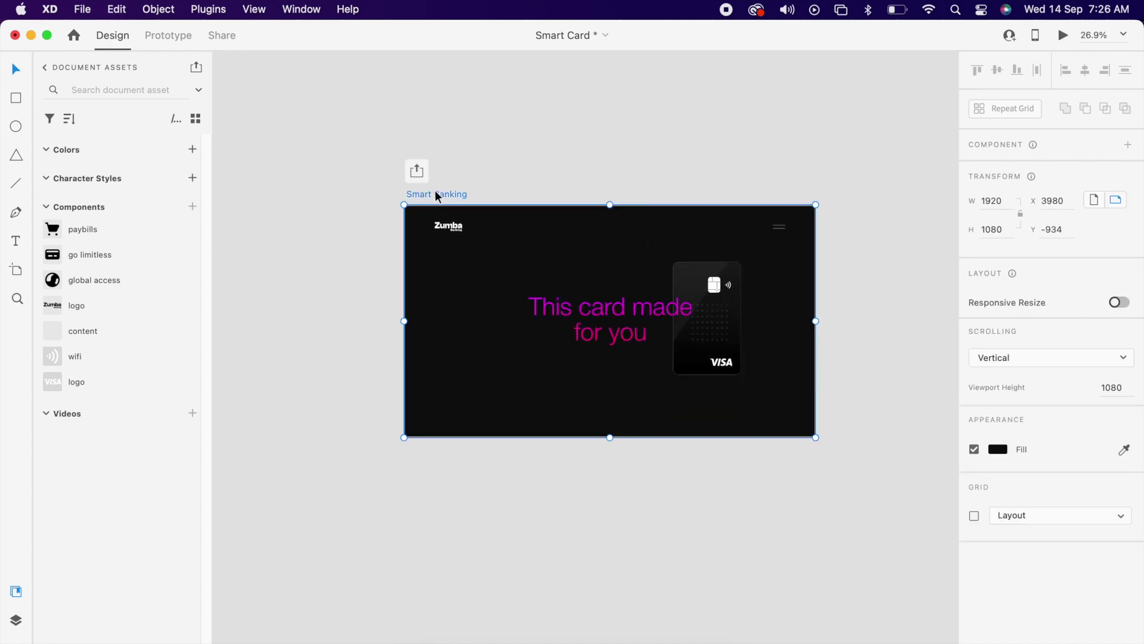
# Duplicate the Smart Banking artboard as Smart Banking – 1.
pyautogui.press('super+d')
pyautogui.hscroll(-5, 841, 340)
pyautogui.hscroll(-3, 377, 306)
# Enable 3D Transform on the original VISA card, bring it forward in depth, and move it lower.
pyautogui.click(562, 280)
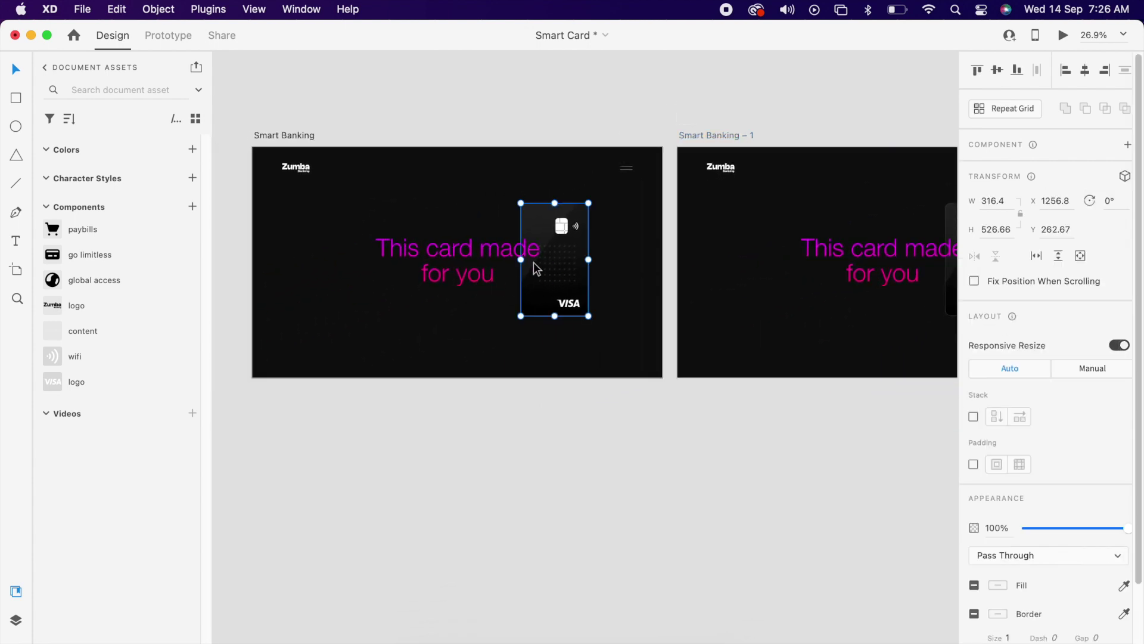
pyautogui.click(1124, 176)
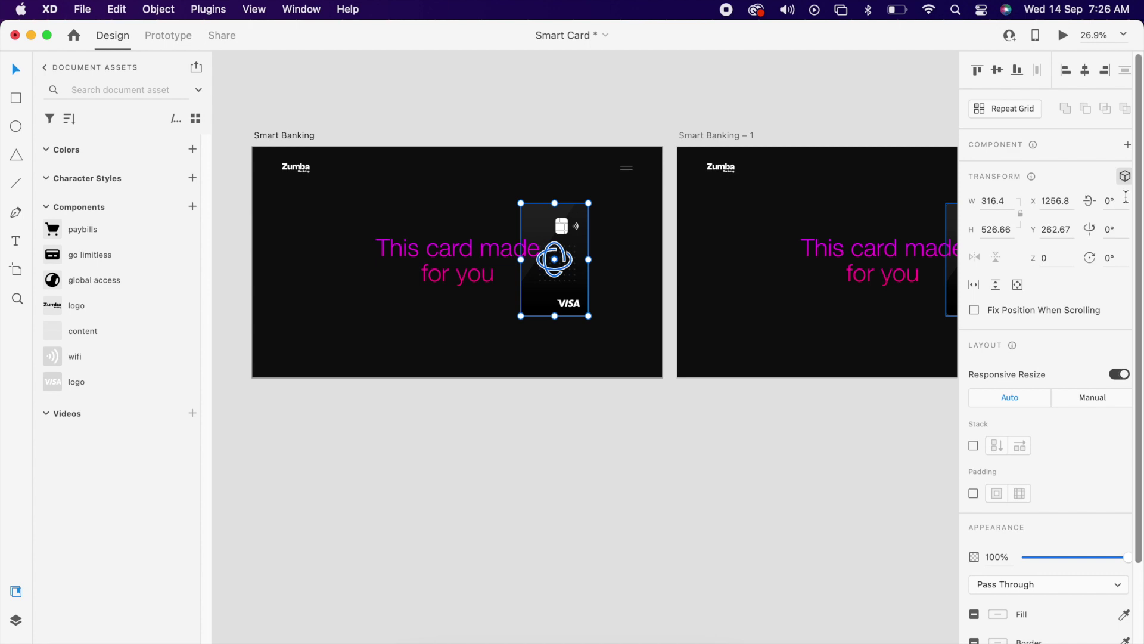
pyautogui.moveTo(554, 258); pyautogui.dragTo(519, 216)
pyautogui.scroll(3, 499, 227)
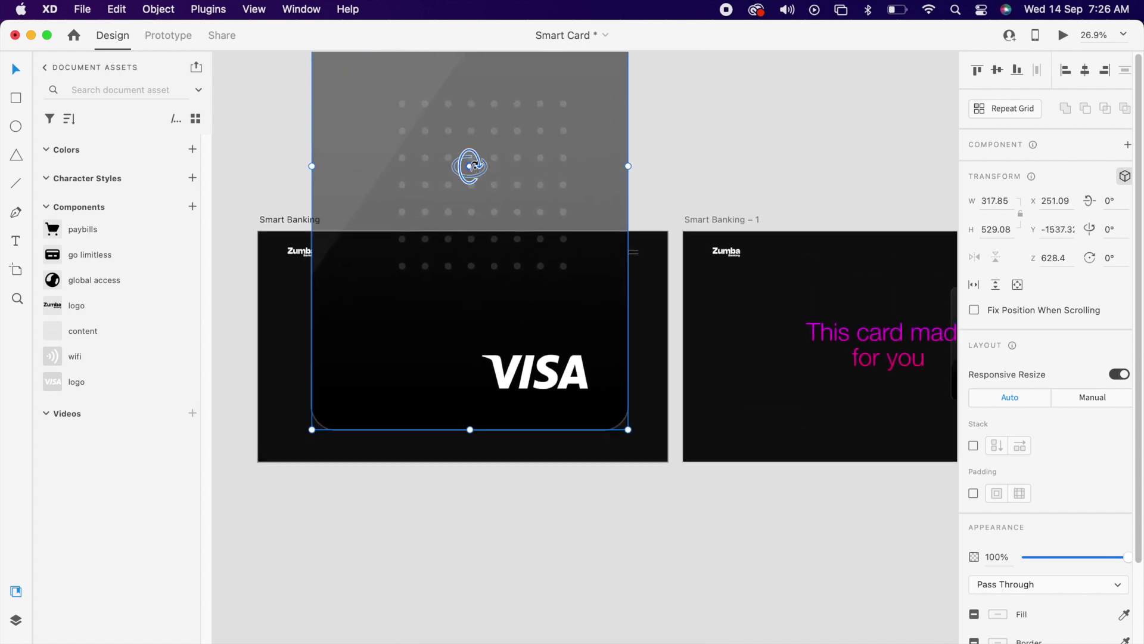
pyautogui.moveTo(473, 171)
pyautogui.mouseDown()
pyautogui.moveTo(476, 150)
pyautogui.moveTo(473, 169)
pyautogui.mouseUp()
pyautogui.moveTo(519, 295); pyautogui.dragTo(513, 340)
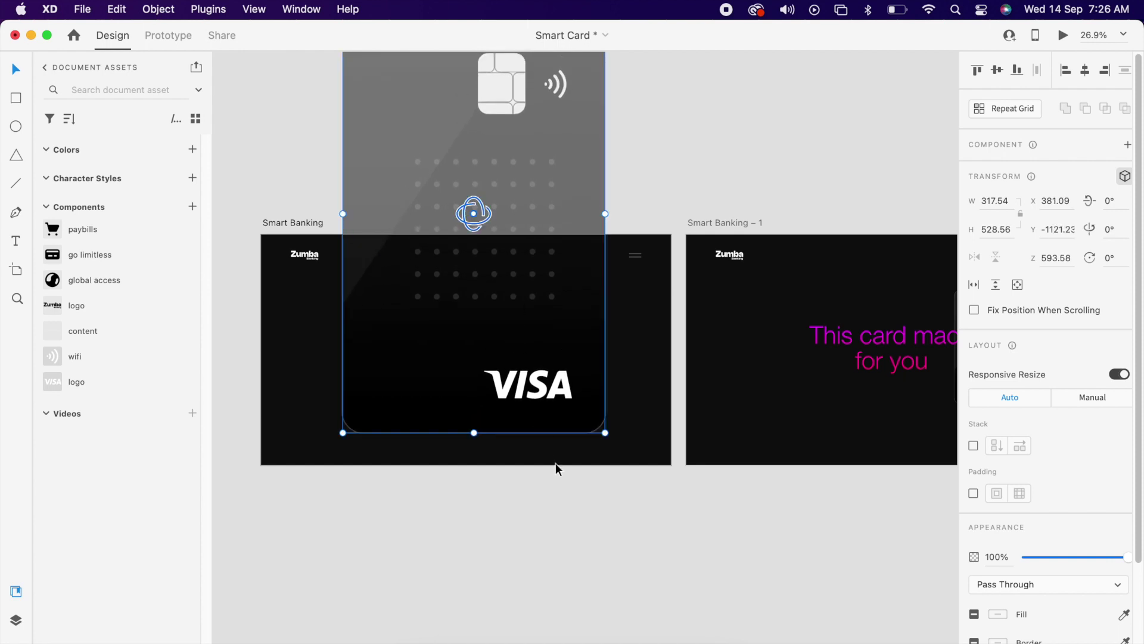
pyautogui.click(586, 511)
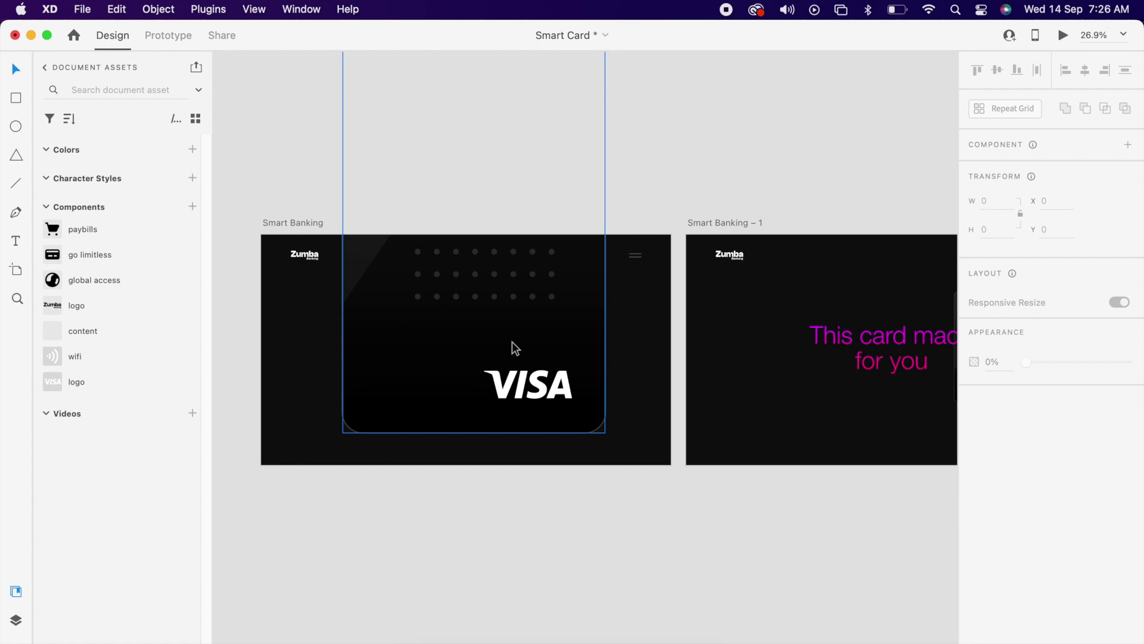
# Delete the small card from Smart Banking – 1.
pyautogui.scroll(-3, 513, 341)
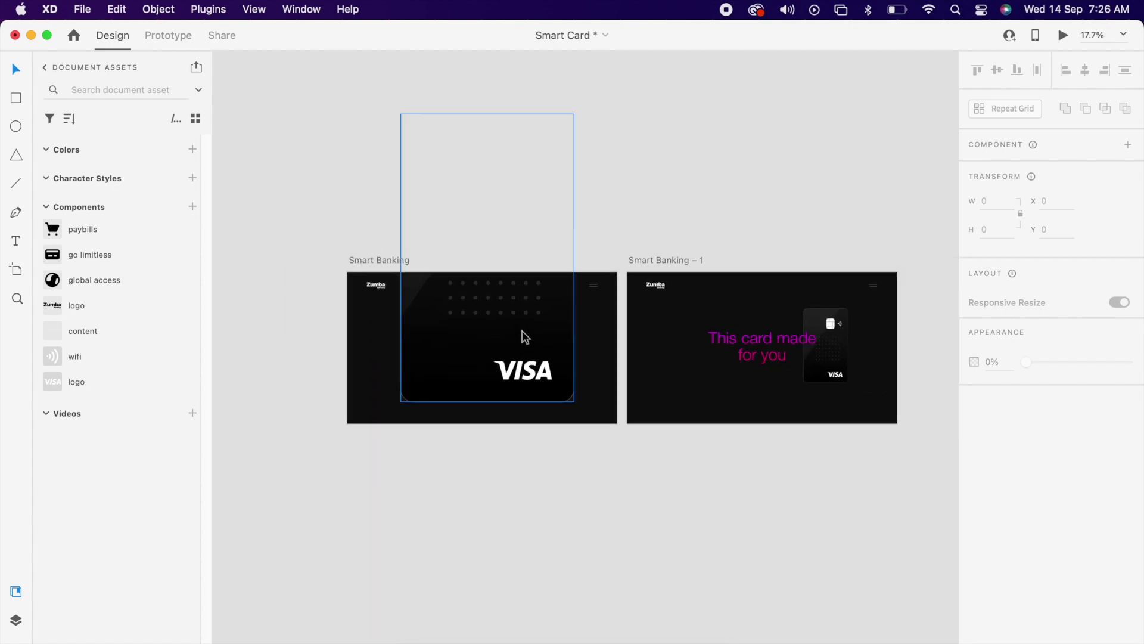
pyautogui.click(815, 363)
pyautogui.hscroll(2, 810, 358)
pyautogui.scroll(-1, 810, 357)
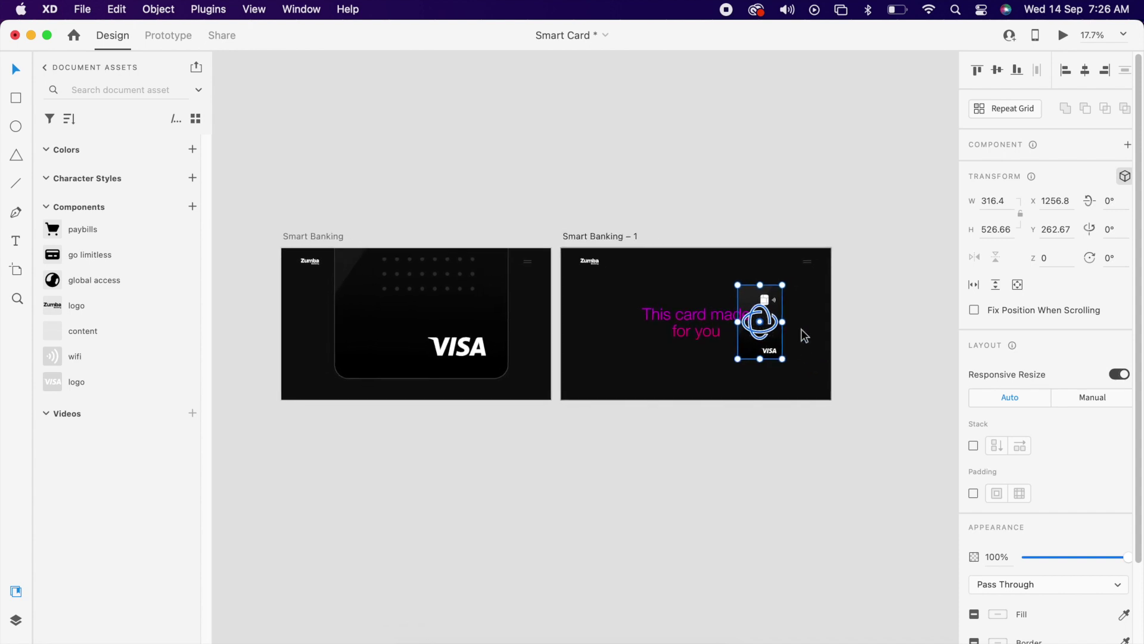
pyautogui.scroll(3, 801, 329)
pyautogui.press('Delete')
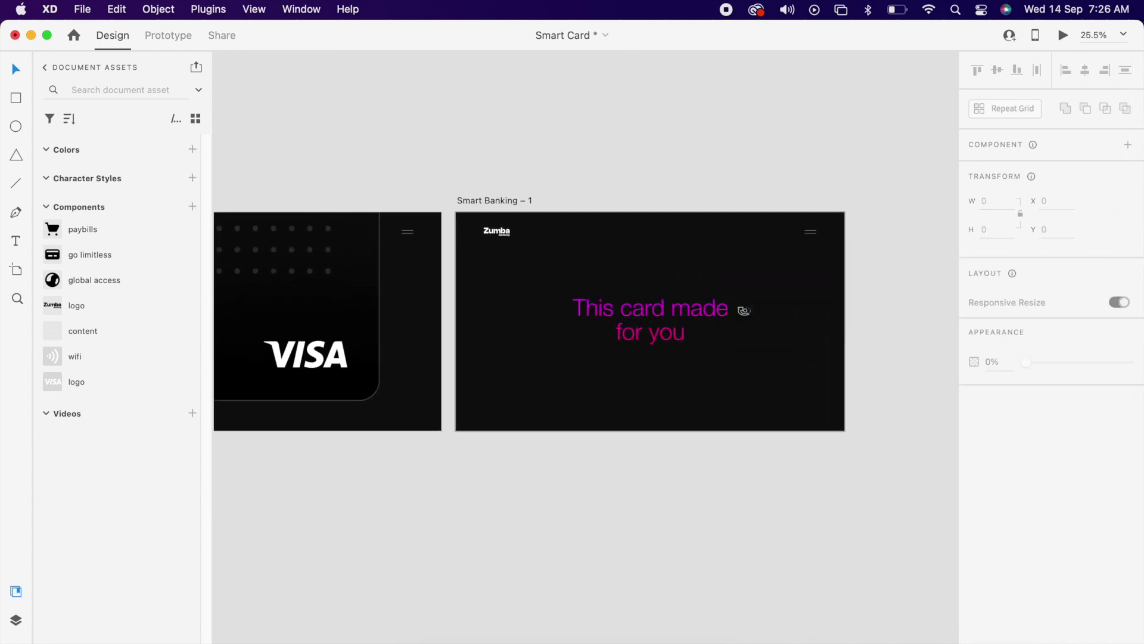
pyautogui.scroll(-5, 744, 310)
# Copy the large VISA card and paste it into Smart Banking – 1.
pyautogui.click(492, 309)
pyautogui.moveTo(494, 314); pyautogui.dragTo(494, 314)
pyautogui.press('super+c')
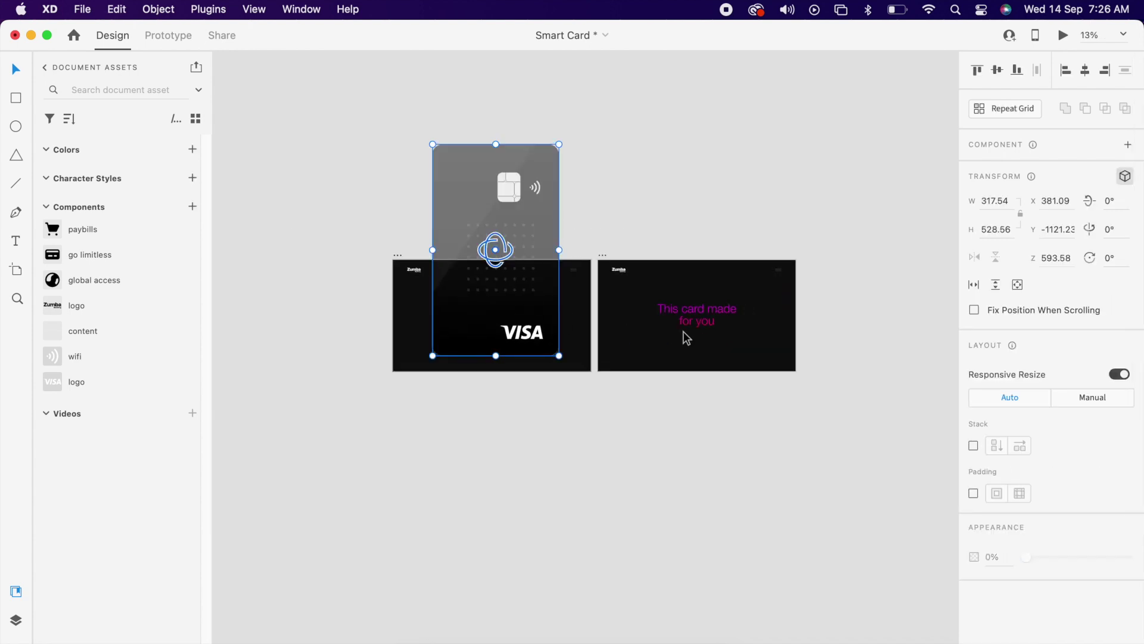
pyautogui.click(683, 331)
pyautogui.press('super+v')
pyautogui.hscroll(1, 703, 316)
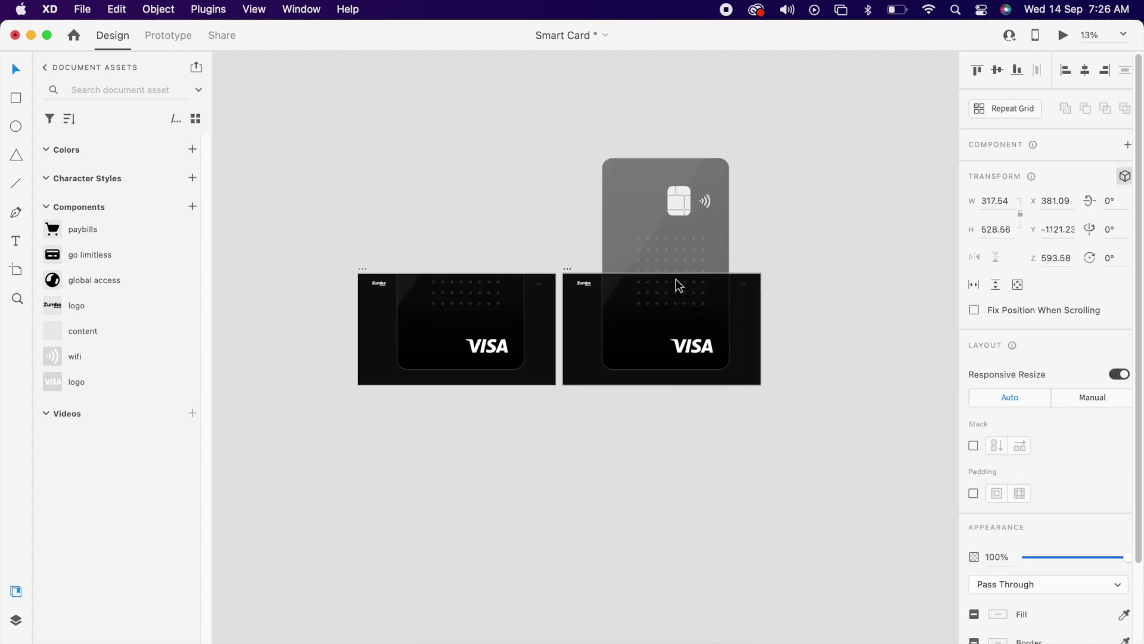
pyautogui.scroll(2, 659, 258)
# Move the pasted card below the headline, push it back in depth, and centre it horizontally.
pyautogui.moveTo(707, 187); pyautogui.dragTo(741, 446)
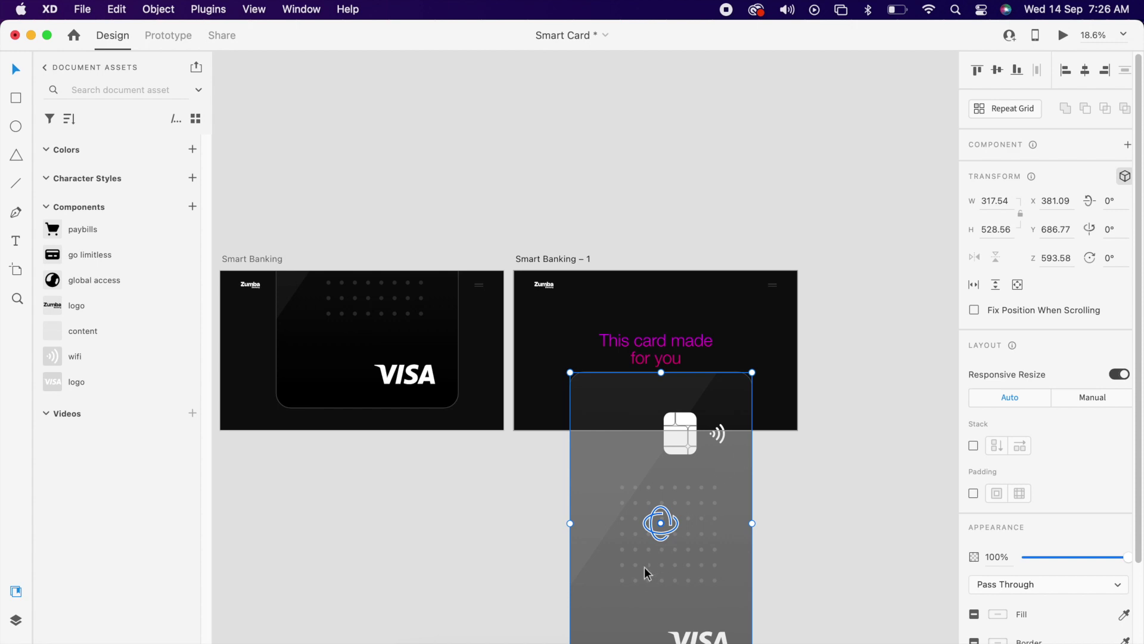
pyautogui.moveTo(660, 523); pyautogui.dragTo(689, 502)
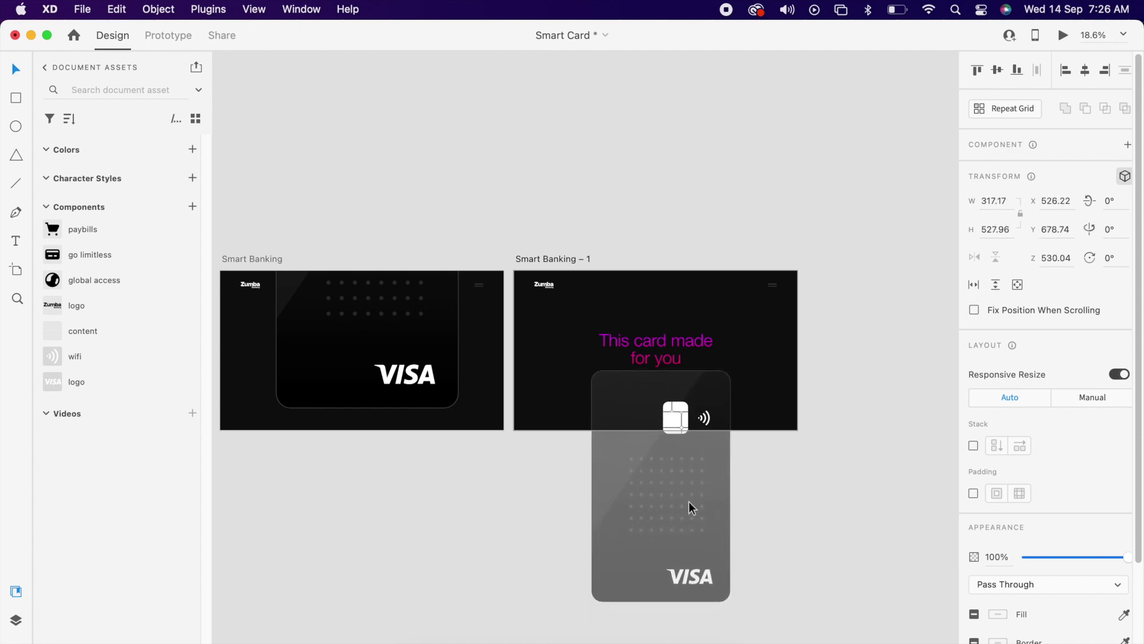
pyautogui.click(1085, 72)
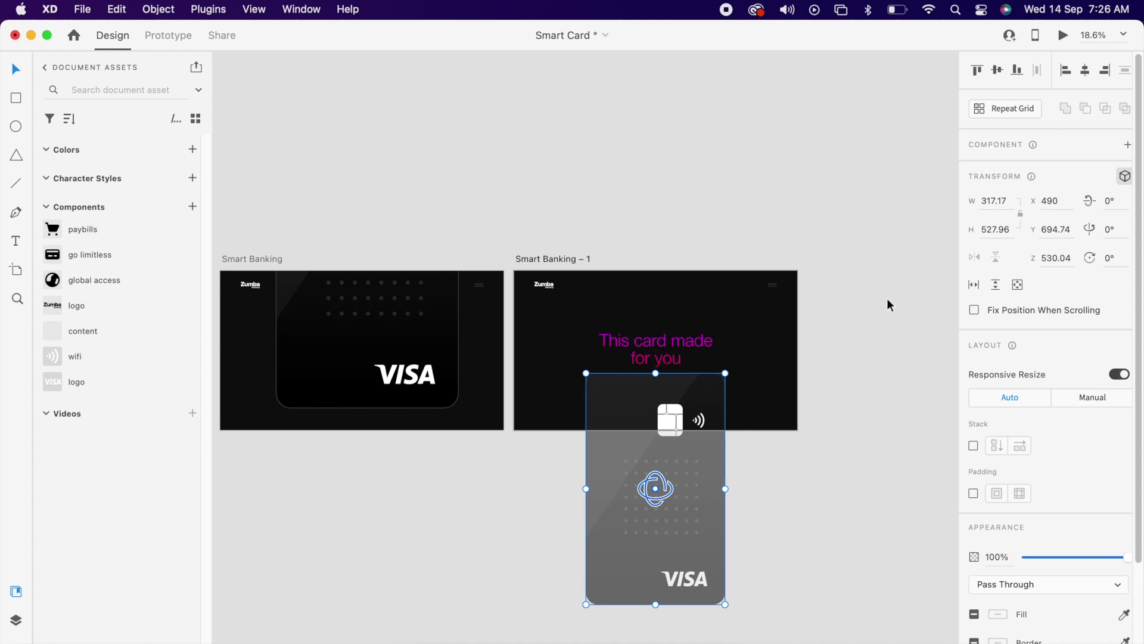
pyautogui.click(861, 387)
pyautogui.scroll(5, 699, 403)
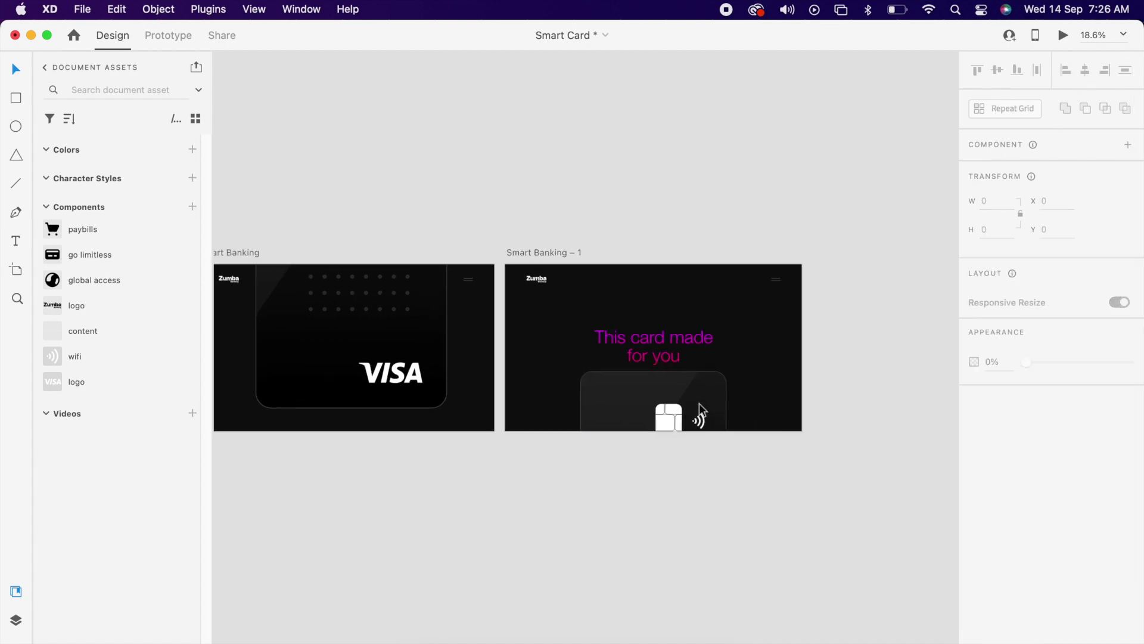
pyautogui.click(671, 411)
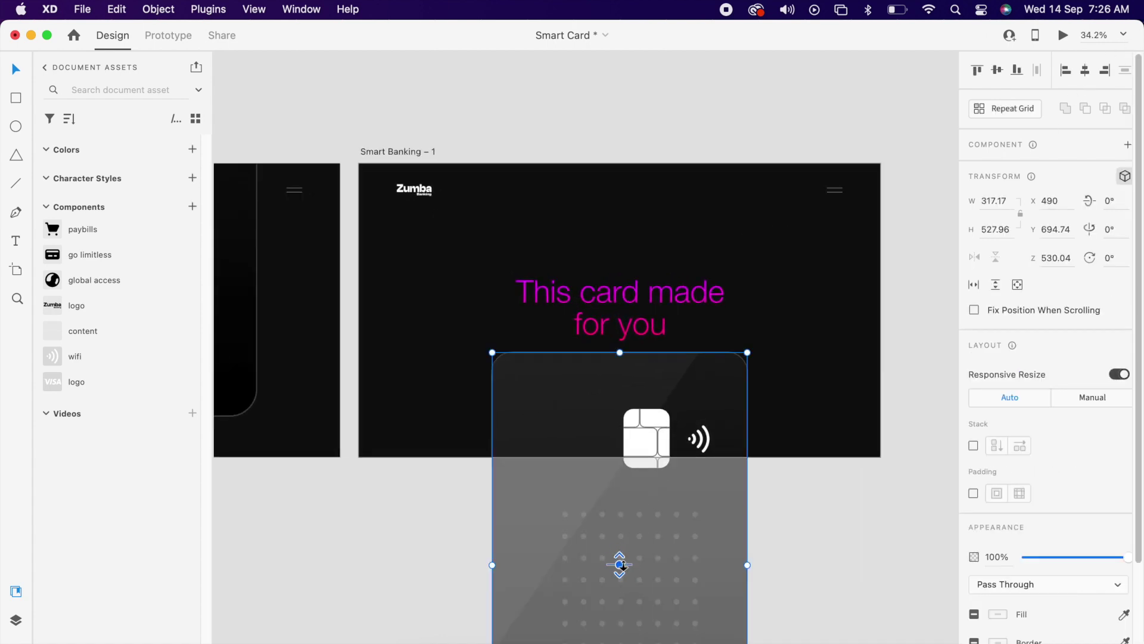
pyautogui.moveTo(619, 565); pyautogui.dragTo(673, 520)
pyautogui.click(768, 506)
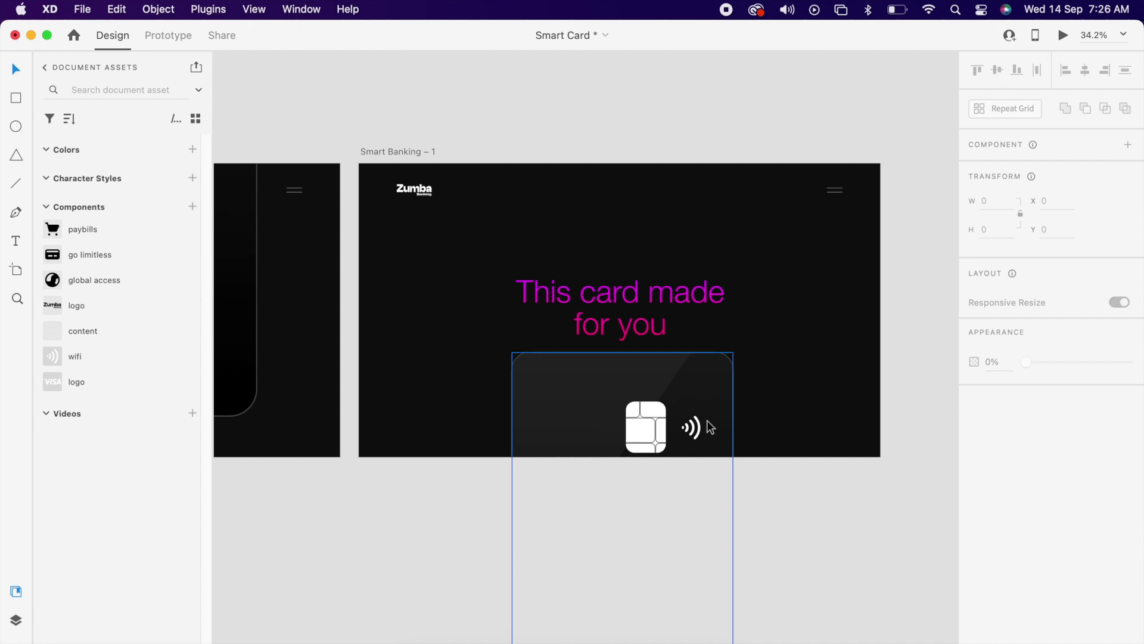
pyautogui.scroll(-5, 671, 323)
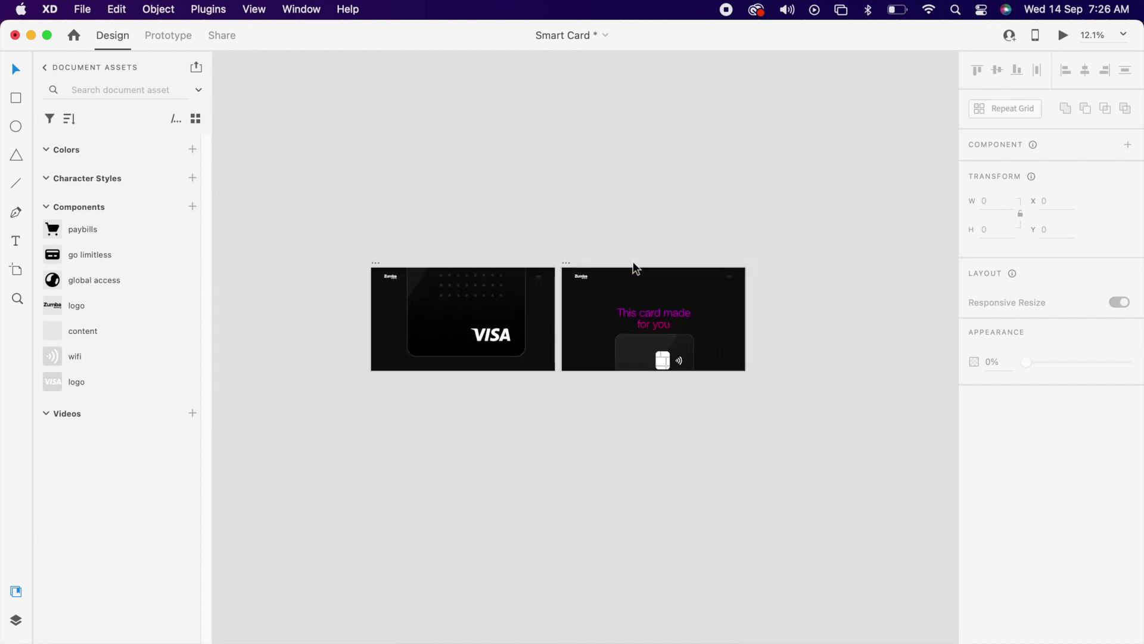
# Duplicate Smart Banking – 1 to create Smart Banking – 2.
pyautogui.click(563, 263)
pyautogui.press('super+d')
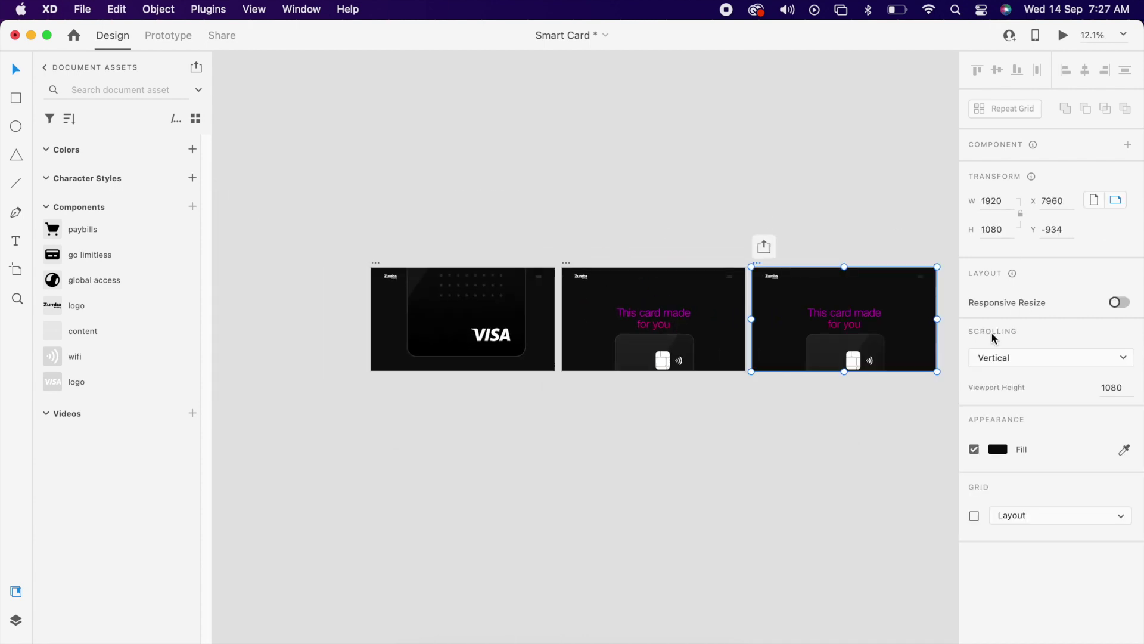
pyautogui.hscroll(3, 918, 310)
pyautogui.scroll(4, 672, 276)
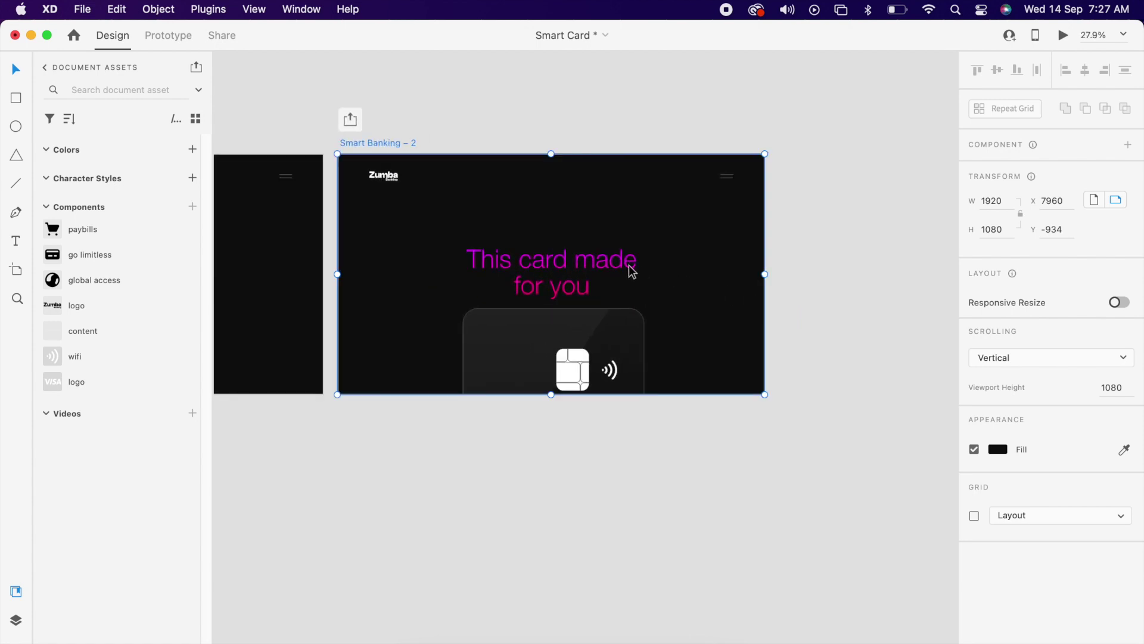
pyautogui.press('Escape')
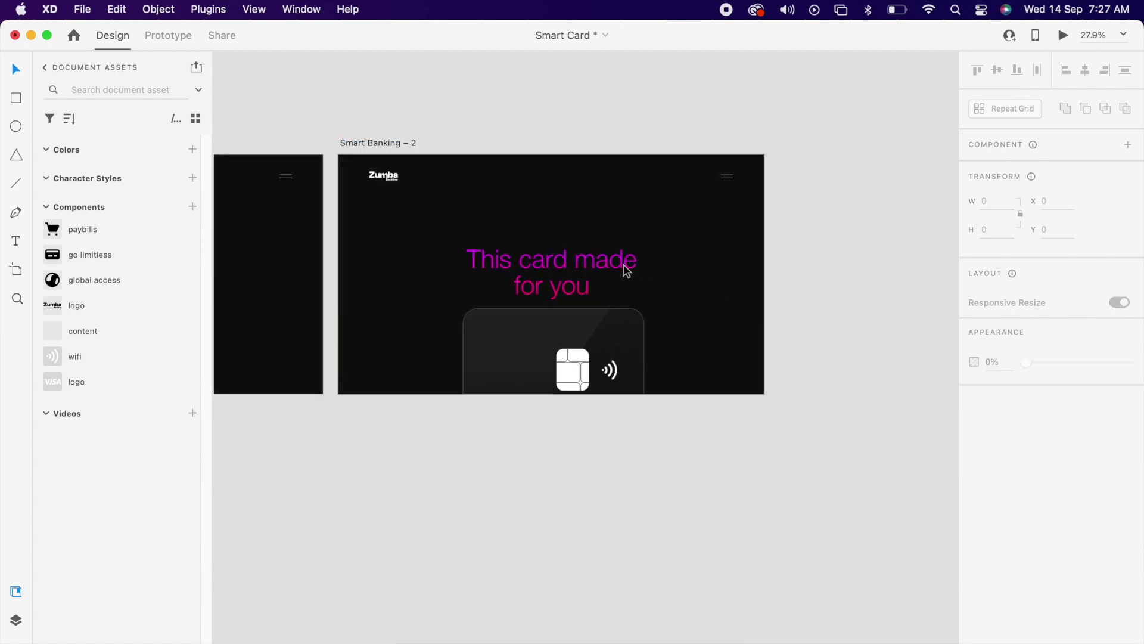
# Move the headline up near the artboard top and shrink it slightly.
pyautogui.click(621, 259)
pyautogui.moveTo(621, 260); pyautogui.dragTo(625, 210)
pyautogui.scroll(5, 588, 245)
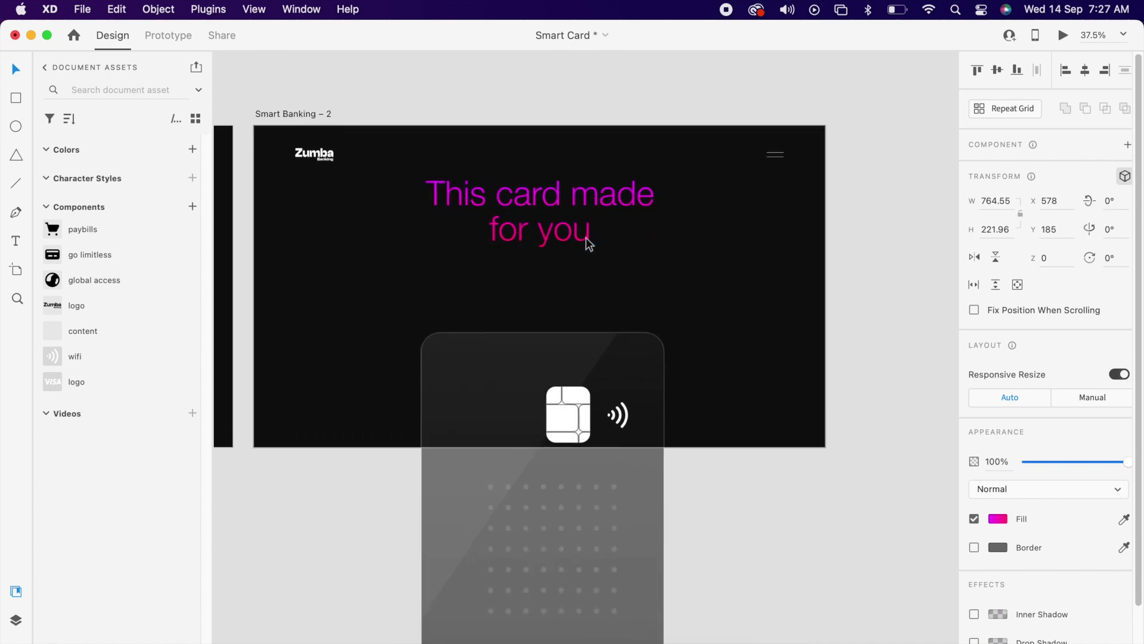
pyautogui.moveTo(666, 247); pyautogui.dragTo(666, 236)
# Raise the card, push it back in depth, and shift it slightly left.
pyautogui.click(634, 361)
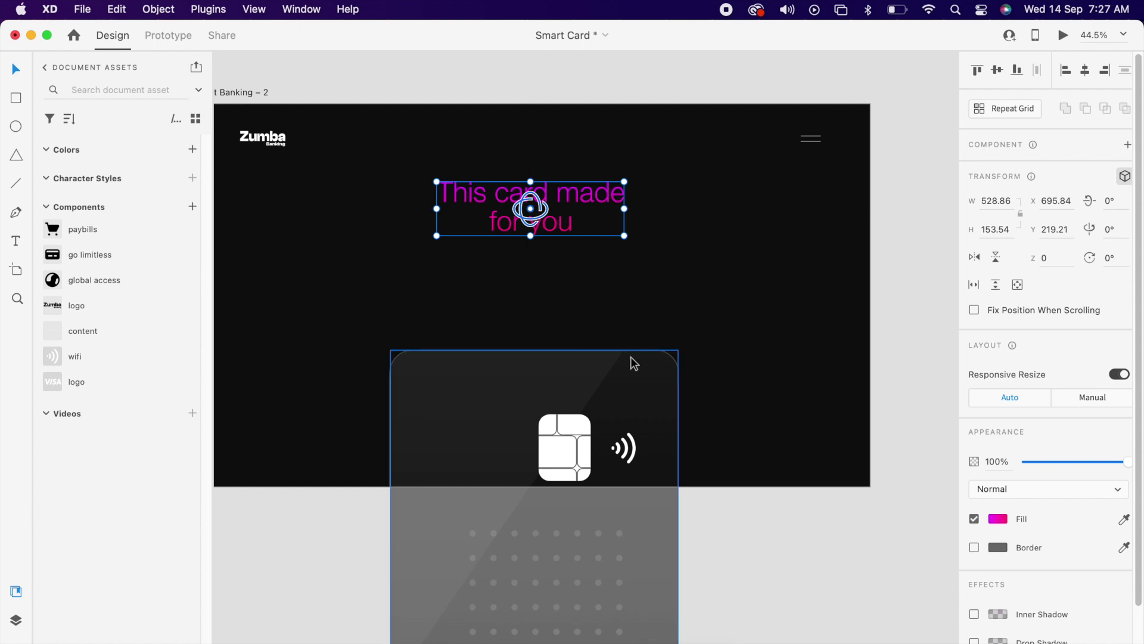
pyautogui.moveTo(634, 360); pyautogui.dragTo(650, 258)
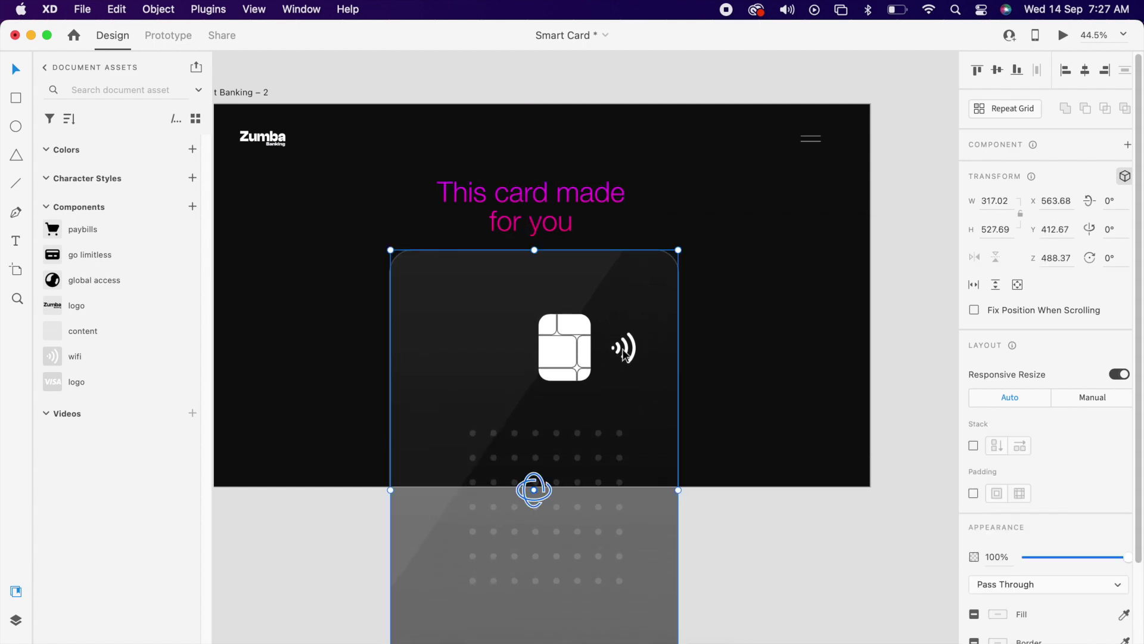
pyautogui.moveTo(535, 490); pyautogui.dragTo(592, 352)
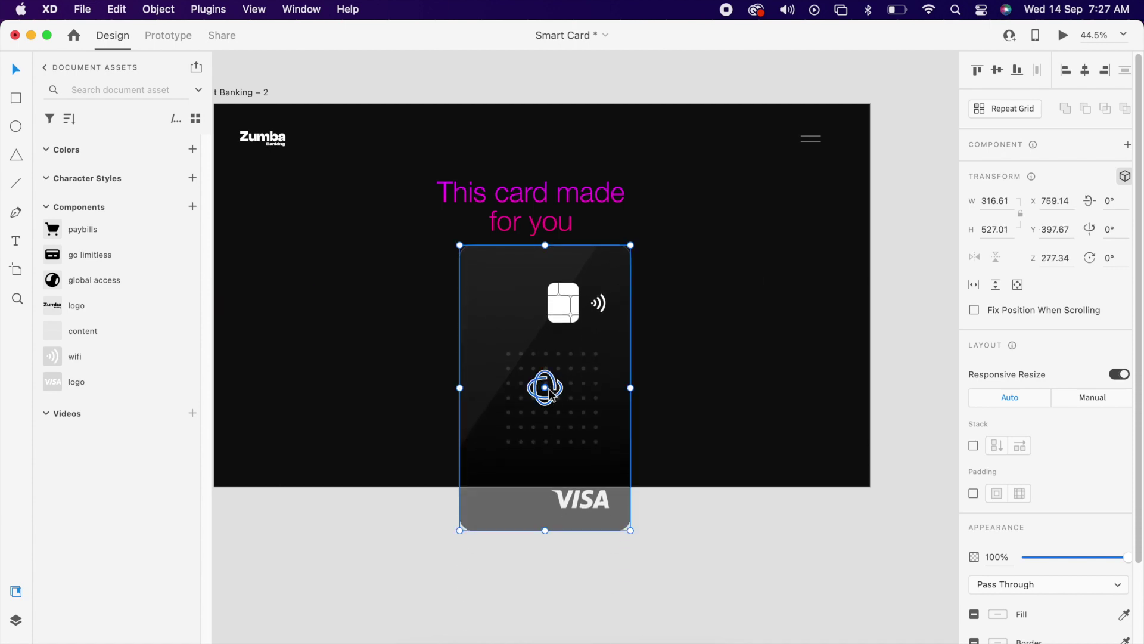
pyautogui.moveTo(549, 392)
pyautogui.mouseDown()
pyautogui.moveTo(532, 391)
pyautogui.moveTo(540, 360)
pyautogui.moveTo(540, 398)
pyautogui.mouseUp()
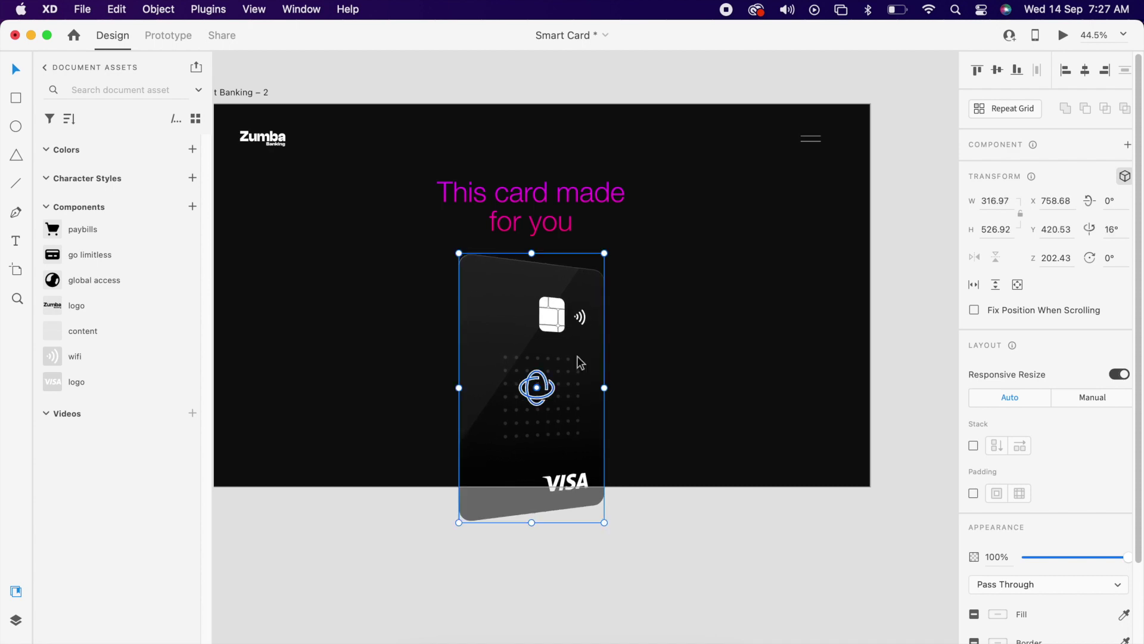
pyautogui.click(801, 551)
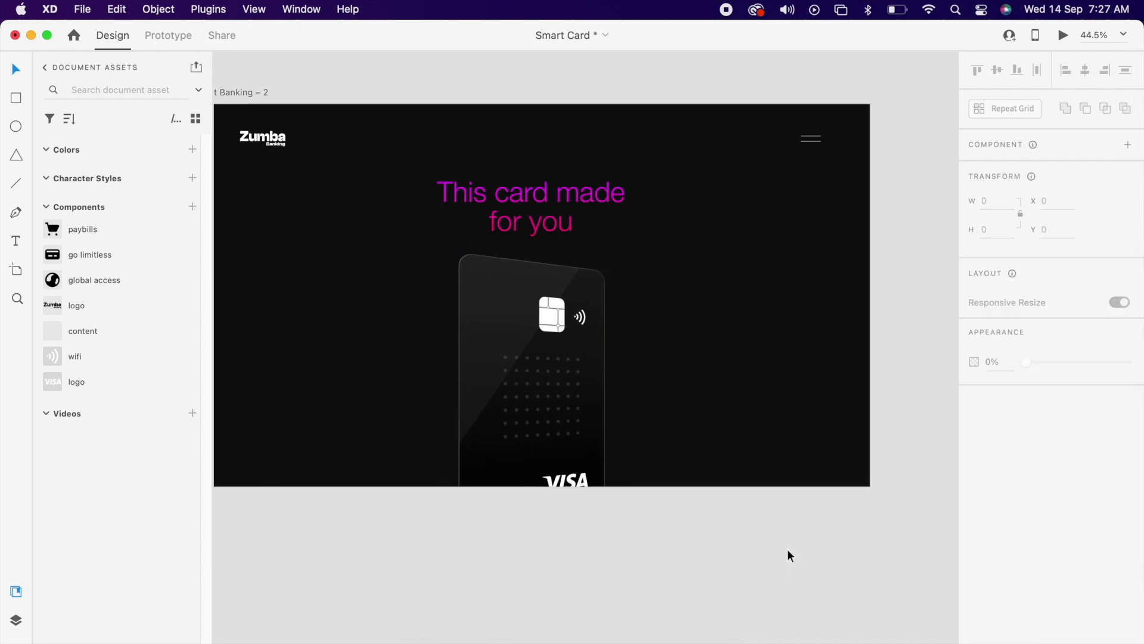
# Move the heading and card up together, then raise the card higher in the artboard.
pyautogui.click(574, 392)
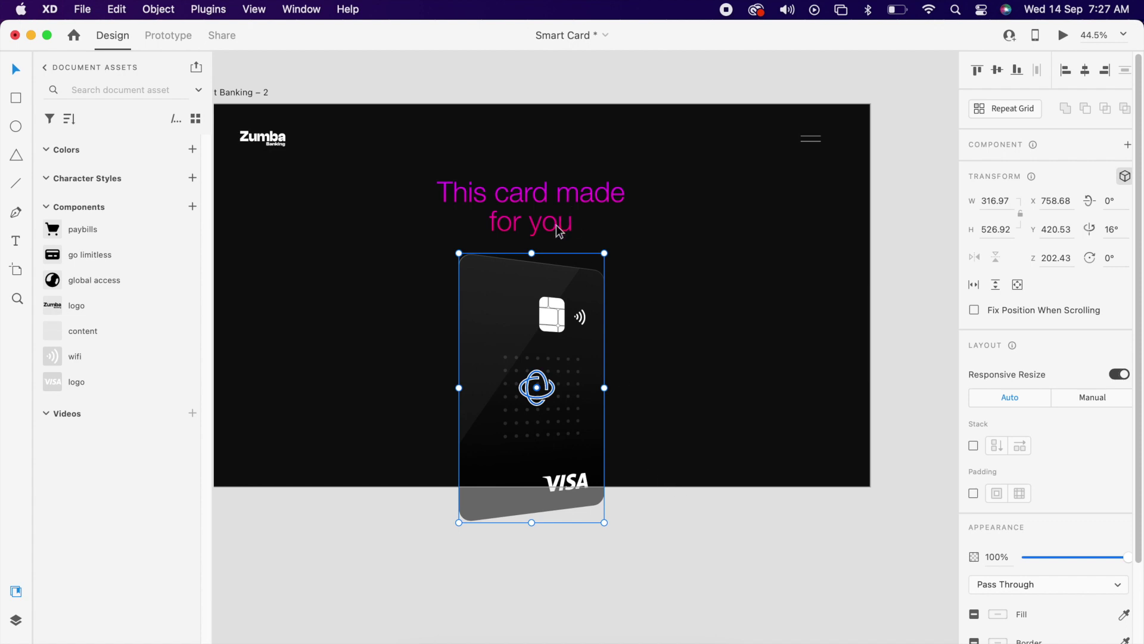
pyautogui.moveTo(667, 185); pyautogui.dragTo(540, 333)
pyautogui.click(656, 398)
pyautogui.click(576, 379)
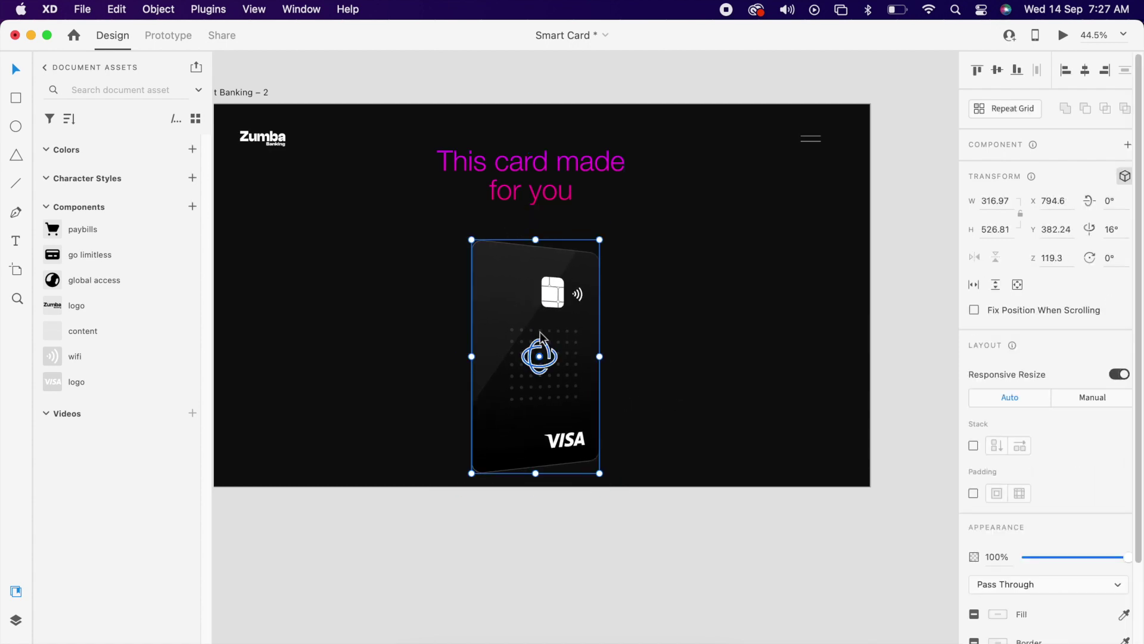
pyautogui.moveTo(561, 395); pyautogui.dragTo(562, 375)
pyautogui.click(695, 338)
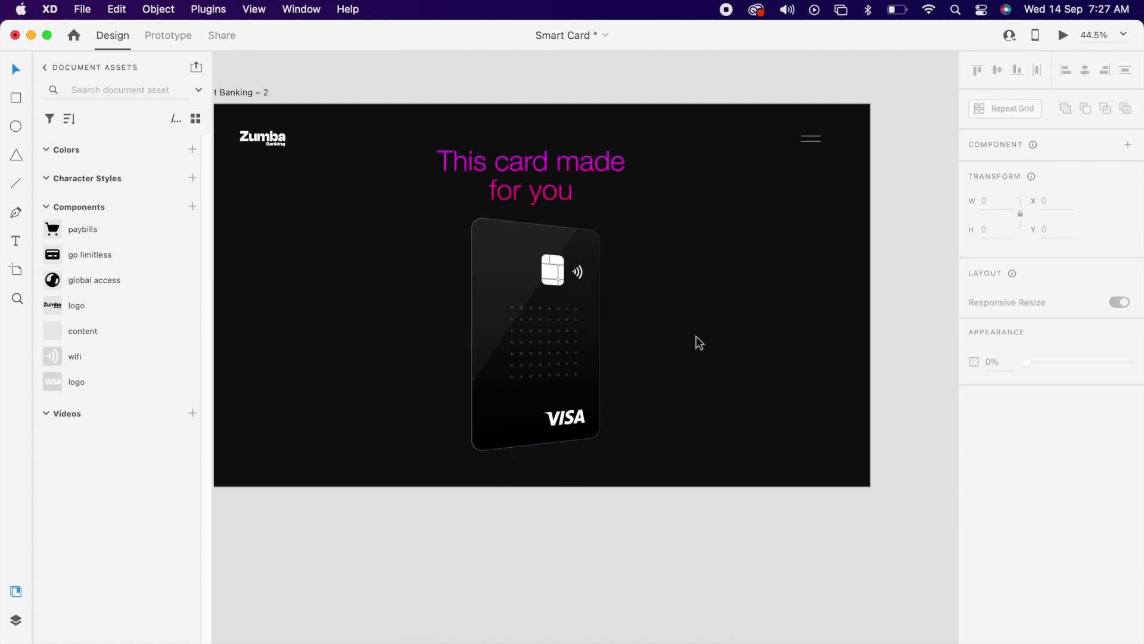
pyautogui.scroll(-5, 696, 336)
pyautogui.scroll(-3, 727, 381)
pyautogui.scroll(5, 544, 312)
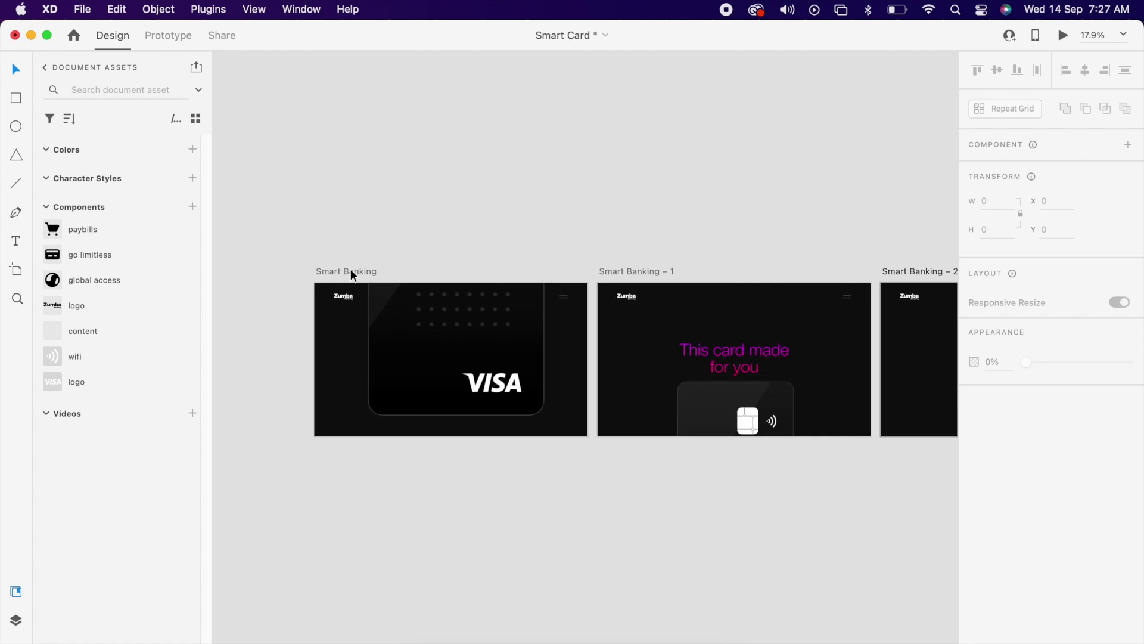
# Link Smart Banking to Smart Banking – 1 with a Tap-triggered, 4 s Ease In-Out Auto-Animate.
pyautogui.click(350, 269)
pyautogui.click(177, 48)
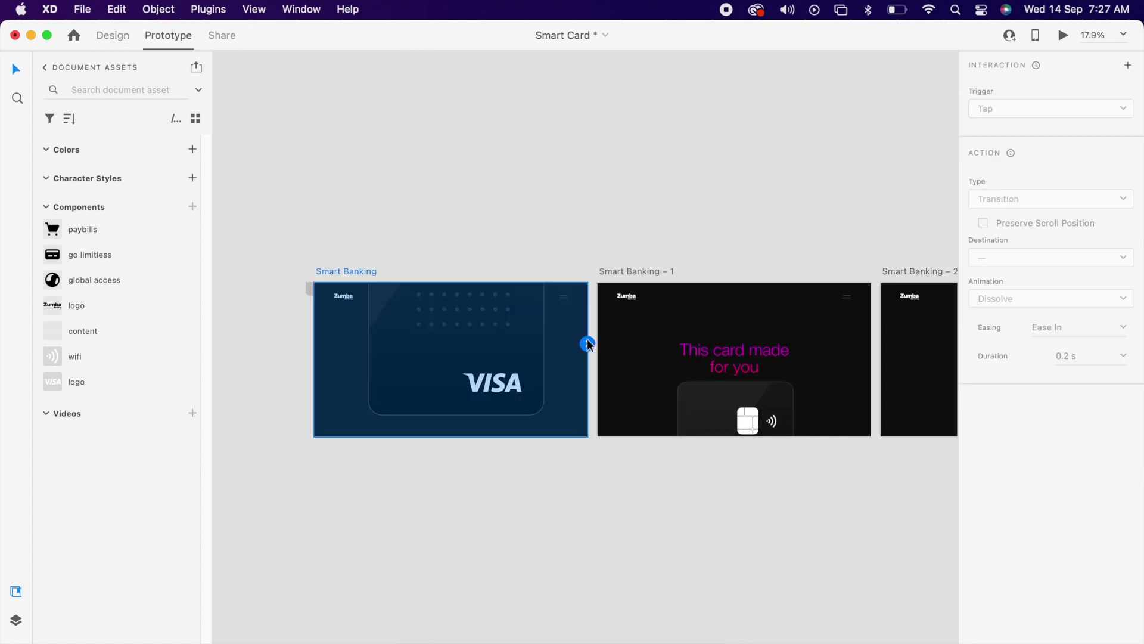
pyautogui.moveTo(587, 344); pyautogui.dragTo(620, 370)
pyautogui.click(1009, 108)
pyautogui.click(1000, 110)
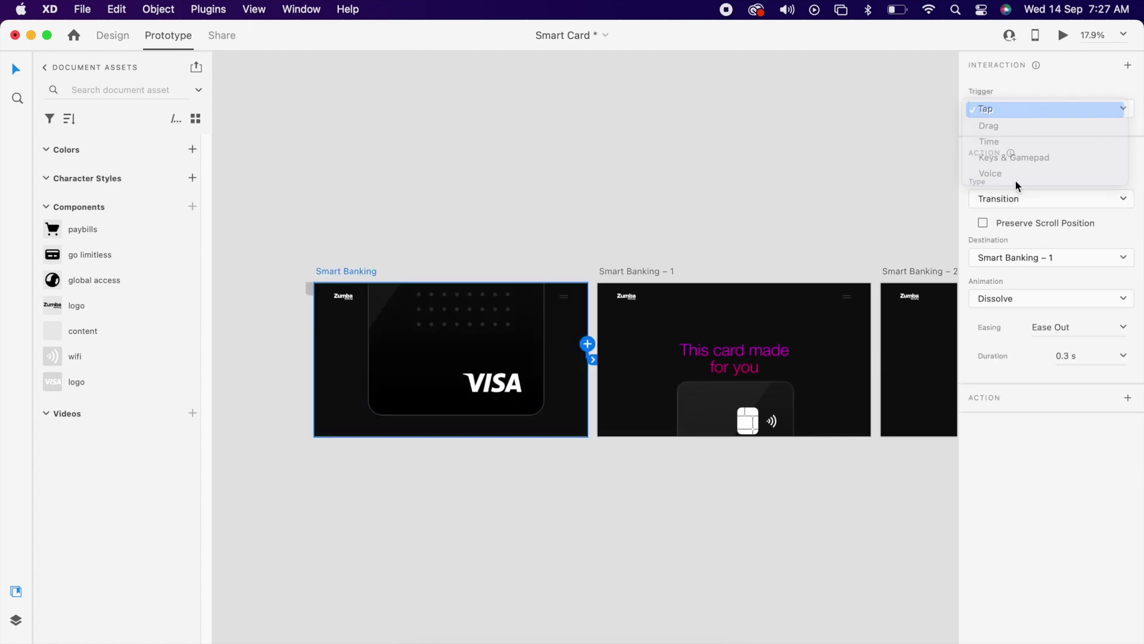
pyautogui.click(1017, 196)
pyautogui.click(1016, 215)
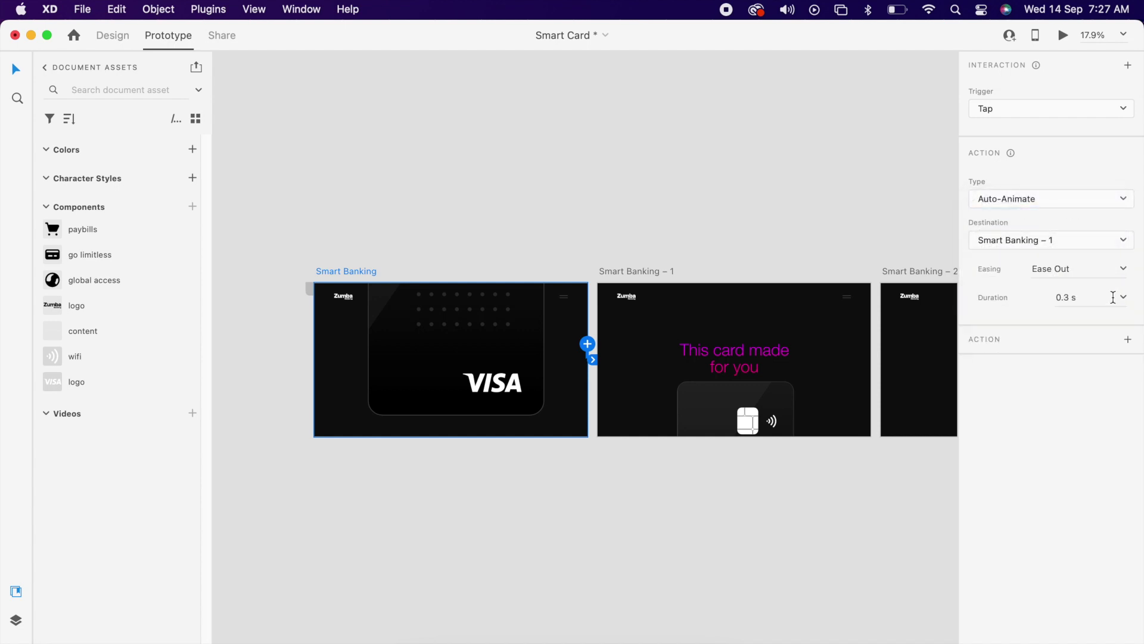
pyautogui.click(1126, 269)
pyautogui.click(1066, 325)
pyautogui.write('4')
pyautogui.press('Return')
# Link Smart Banking – 1 to Smart Banking – 2 with a Time trigger and preview the prototype.
pyautogui.click(649, 269)
pyautogui.hscroll(5, 700, 219)
pyautogui.moveTo(710, 311); pyautogui.dragTo(758, 344)
pyautogui.click(1027, 110)
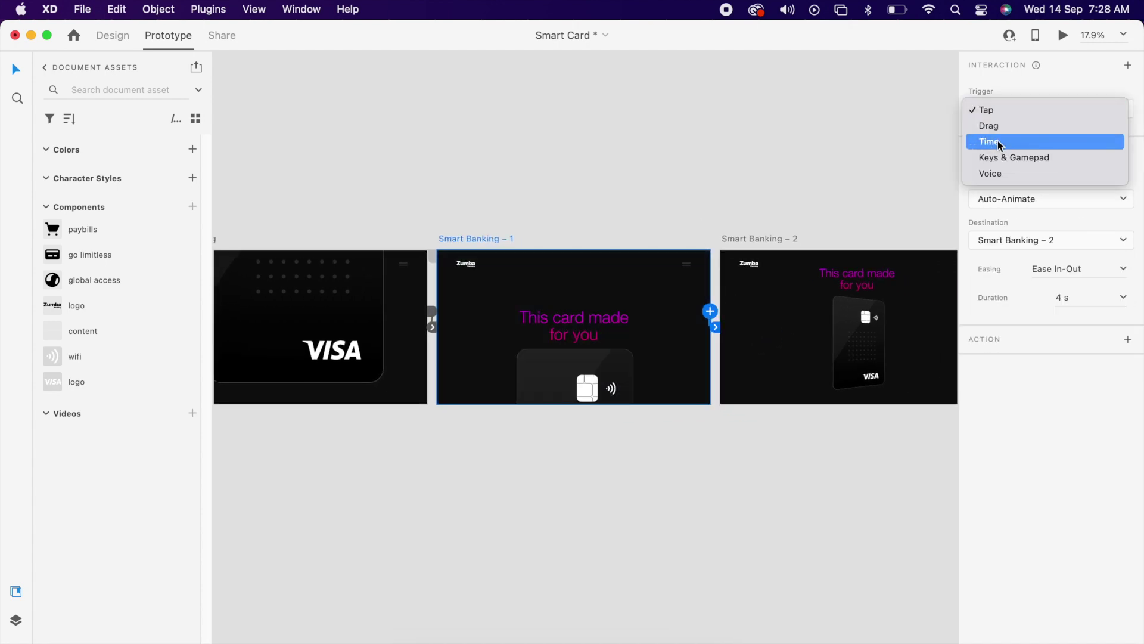
pyautogui.click(1003, 145)
pyautogui.scroll(-3, 606, 231)
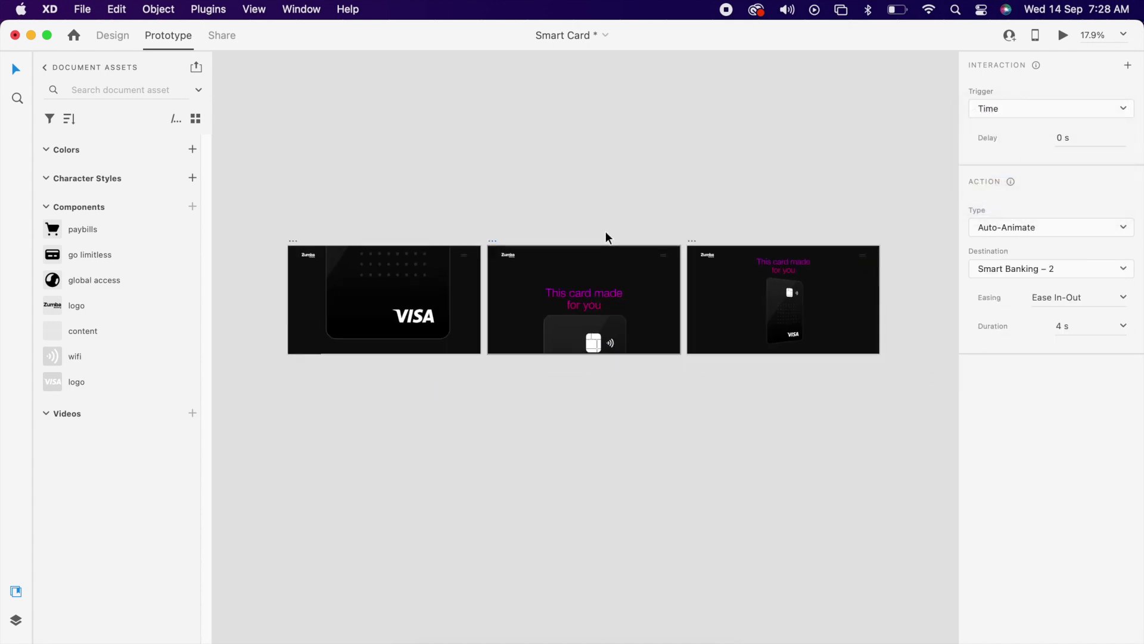
pyautogui.click(331, 304)
pyautogui.click(1064, 37)
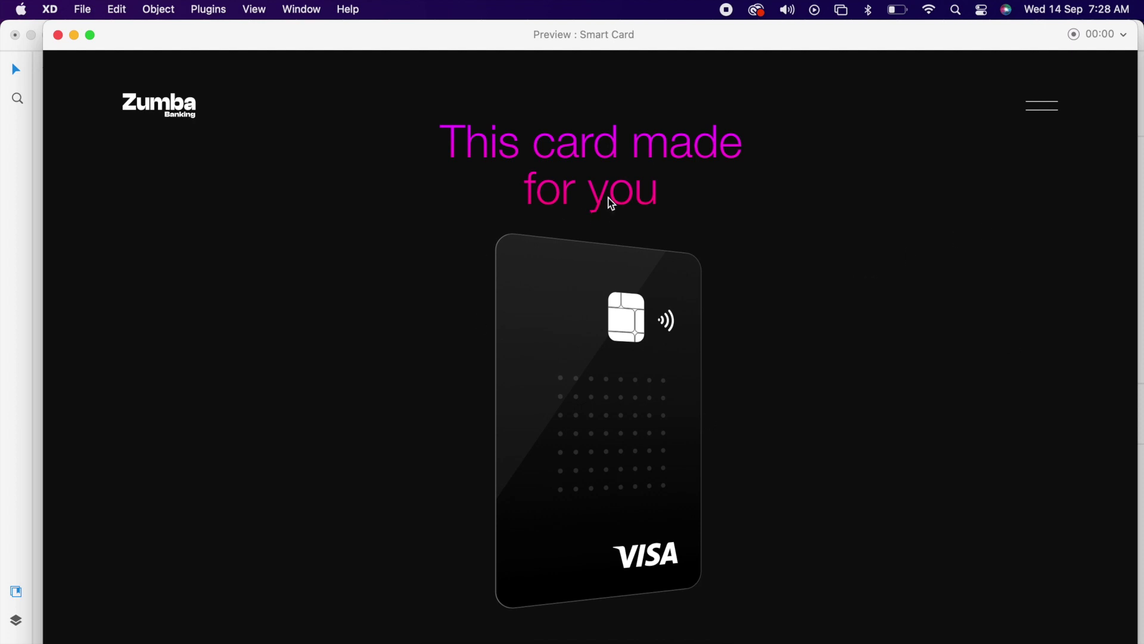
# Close the preview and duplicate Smart Banking – 2 as Smart Banking – 3.
pyautogui.click(57, 36)
pyautogui.click(731, 143)
pyautogui.hscroll(3, 718, 266)
pyautogui.scroll(-1, 717, 266)
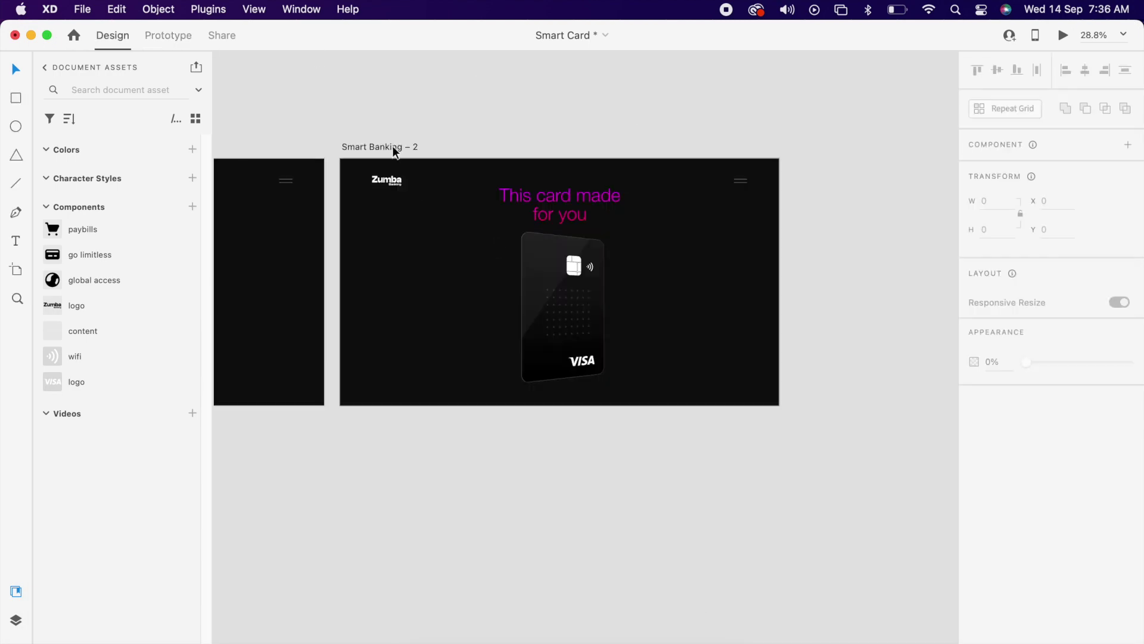
pyautogui.click(392, 146)
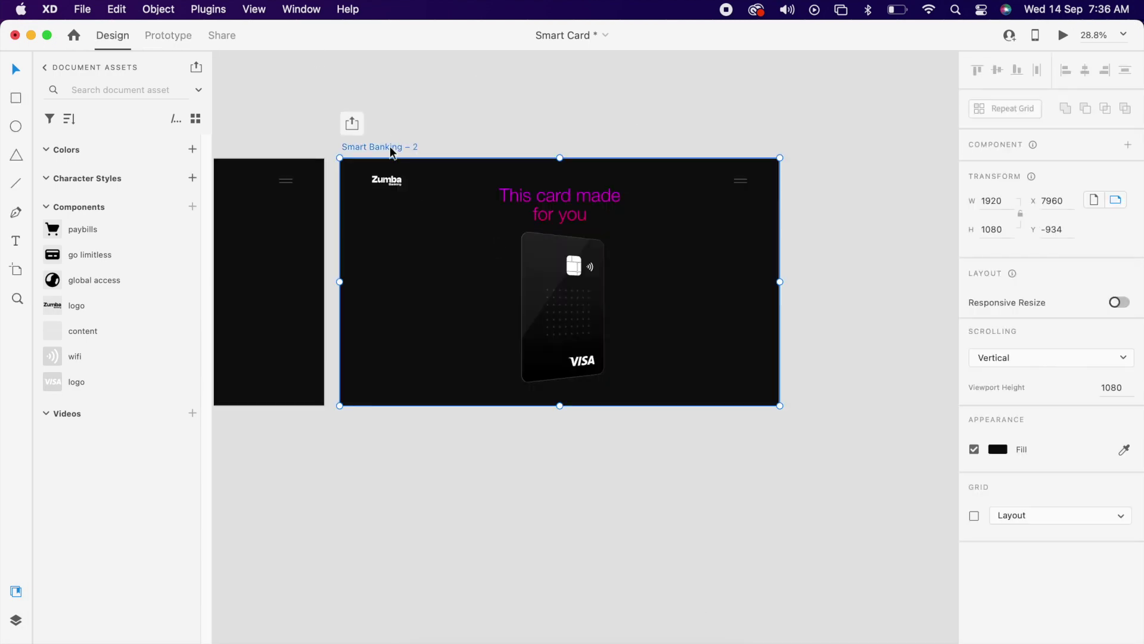
pyautogui.press('super+d')
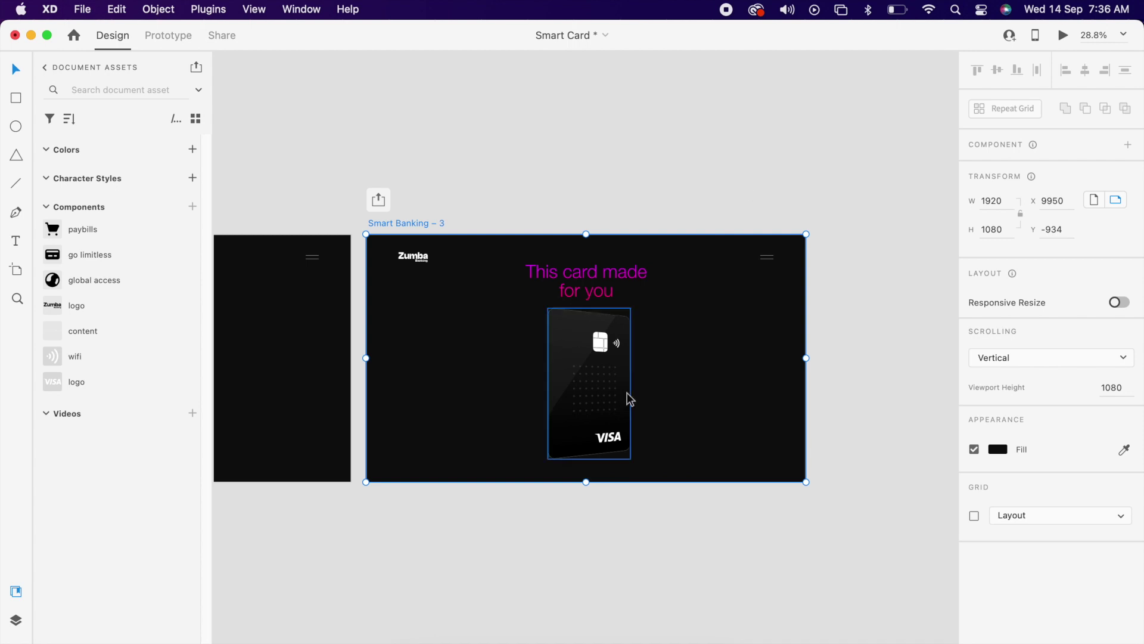
# On Smart Banking – 3, move the heading above the top edge, raise the card, and tilt it to about -11°.
pyautogui.click(690, 537)
pyautogui.scroll(4, 603, 408)
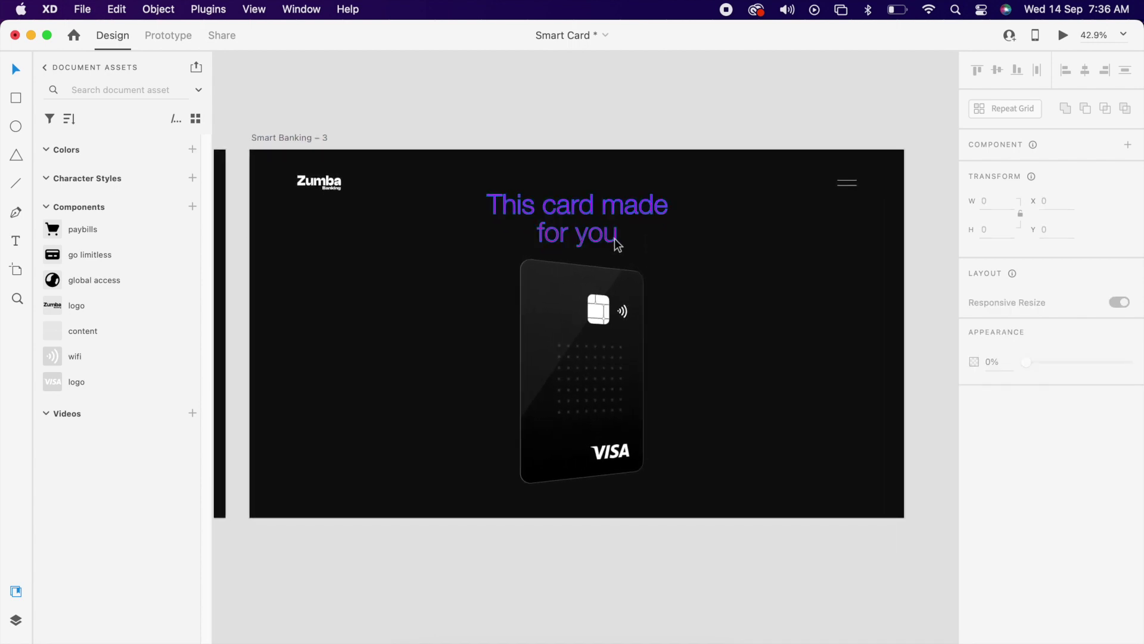
pyautogui.moveTo(613, 237); pyautogui.dragTo(626, 149)
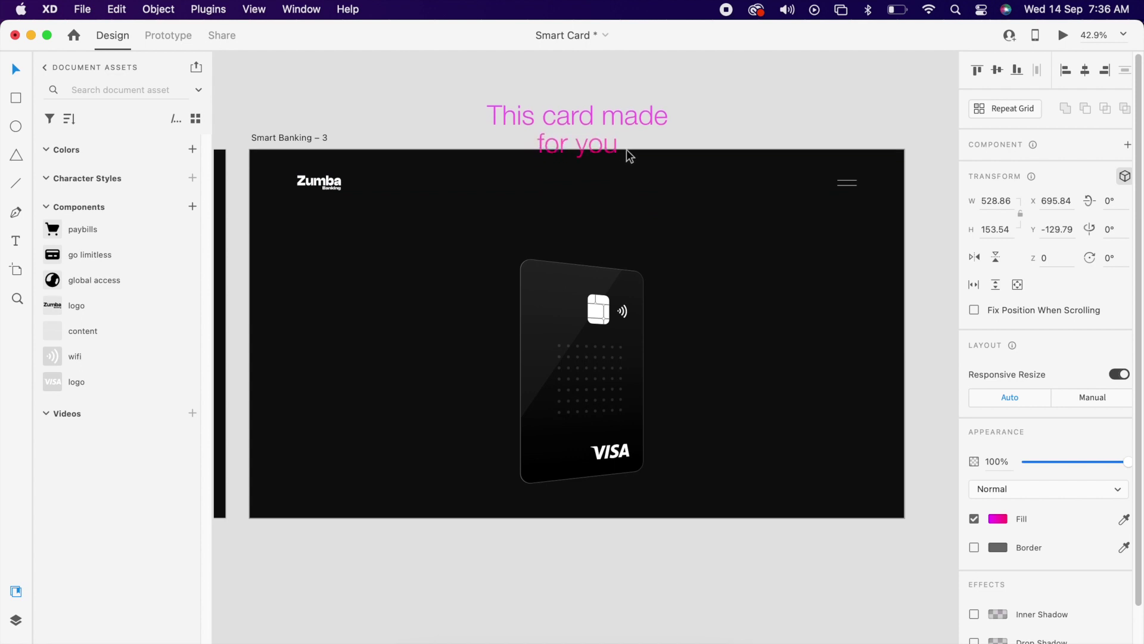
pyautogui.moveTo(614, 347); pyautogui.dragTo(620, 309)
pyautogui.press('super+z')
pyautogui.moveTo(621, 413); pyautogui.dragTo(624, 331)
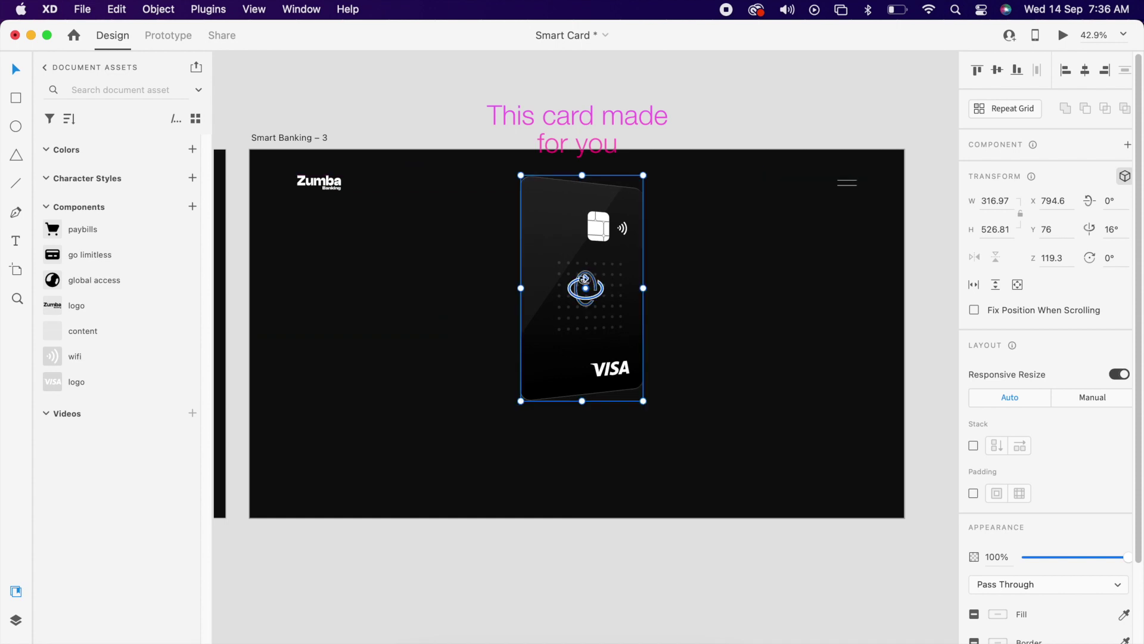
pyautogui.scroll(3, 592, 289)
pyautogui.moveTo(609, 311); pyautogui.dragTo(576, 301)
# Place the 'content' description under the card, ungroup it, set size 32, and centre it.
pyautogui.moveTo(84, 334); pyautogui.dragTo(562, 499)
pyautogui.press('super+shift+g')
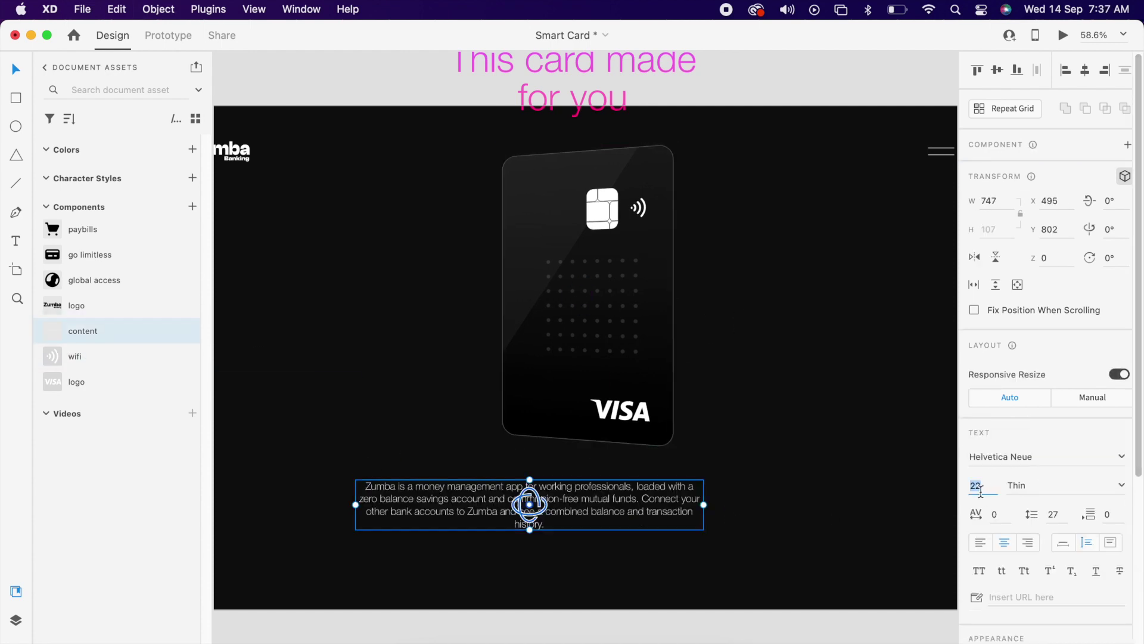
pyautogui.hotkey('shift', 'Up')
pyautogui.click(1085, 71)
pyautogui.click(822, 459)
pyautogui.click(731, 517)
pyautogui.moveTo(731, 516); pyautogui.dragTo(734, 478)
pyautogui.click(795, 506)
pyautogui.scroll(-5, 795, 506)
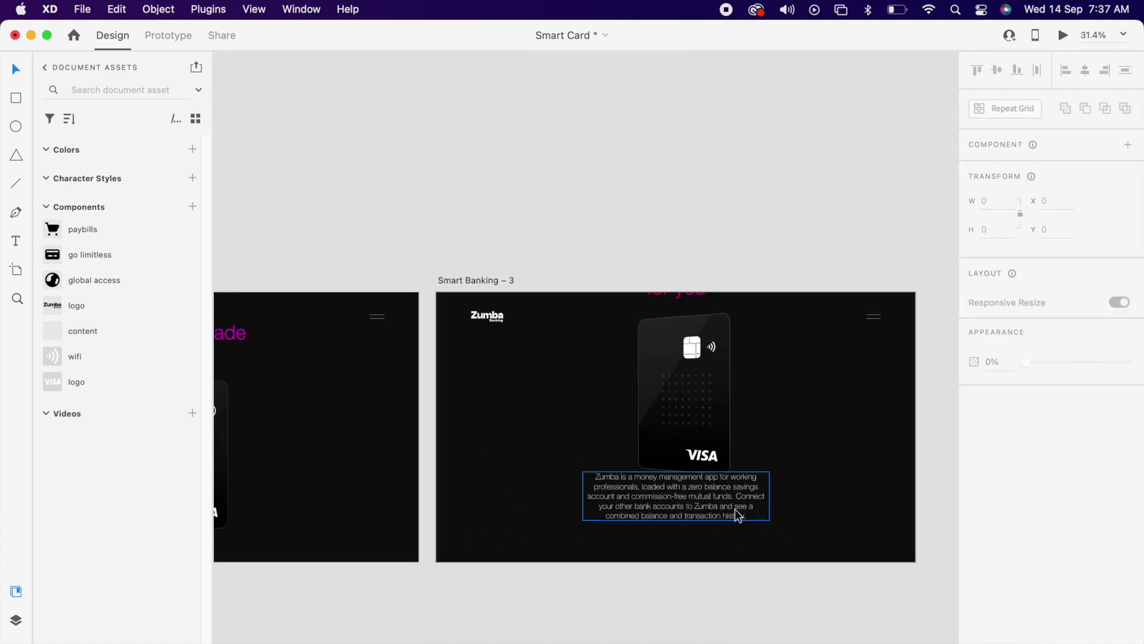
# Make the description Regular weight, widen its text box, and re-centre it.
pyautogui.click(735, 509)
pyautogui.click(722, 510)
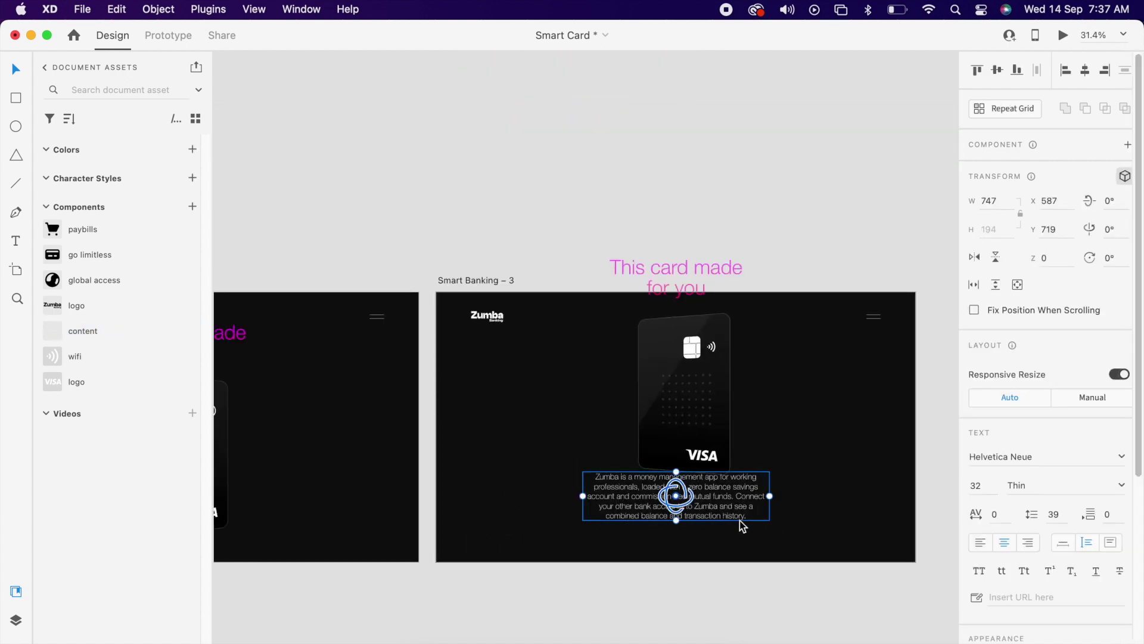
pyautogui.press('super+equal')
pyautogui.click(1121, 485)
pyautogui.click(1037, 303)
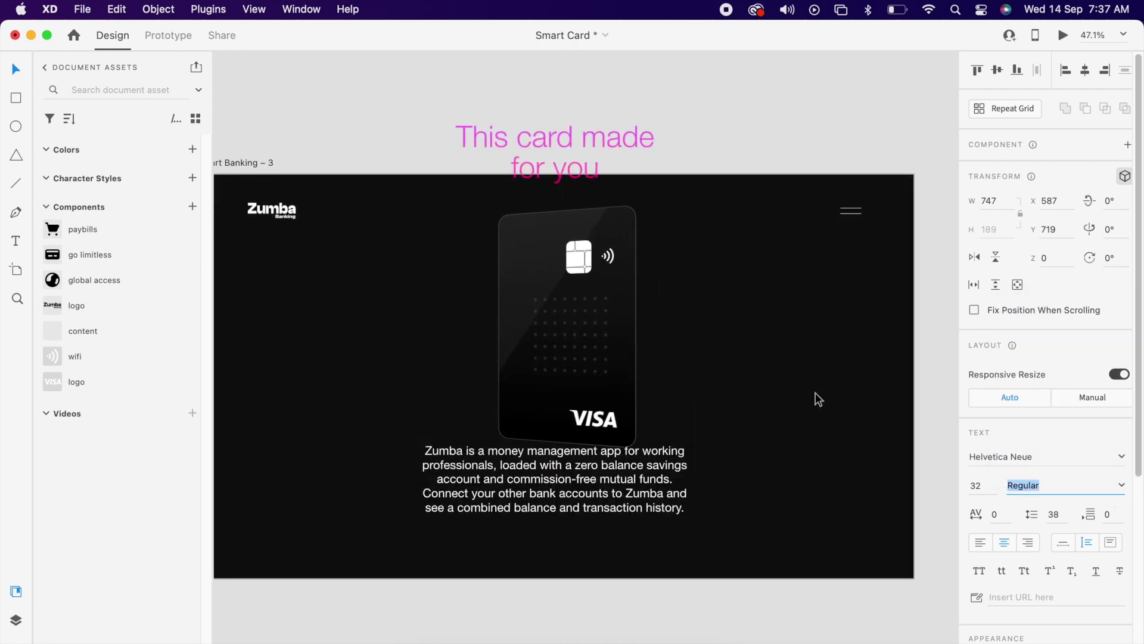
pyautogui.moveTo(699, 476); pyautogui.dragTo(779, 478)
pyautogui.click(1085, 70)
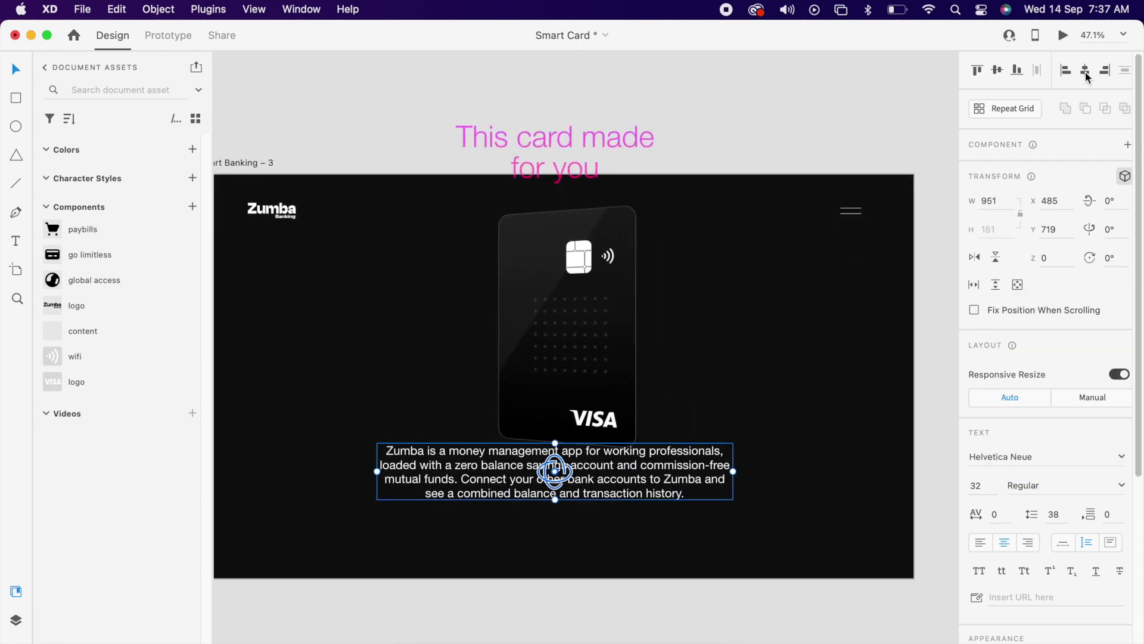
pyautogui.click(713, 552)
pyautogui.click(655, 491)
pyautogui.scroll(-5, 662, 501)
pyautogui.hscroll(-4, 662, 502)
# Paste a copy of the description into Smart Banking – 2, mostly below its bottom edge.
pyautogui.click(514, 468)
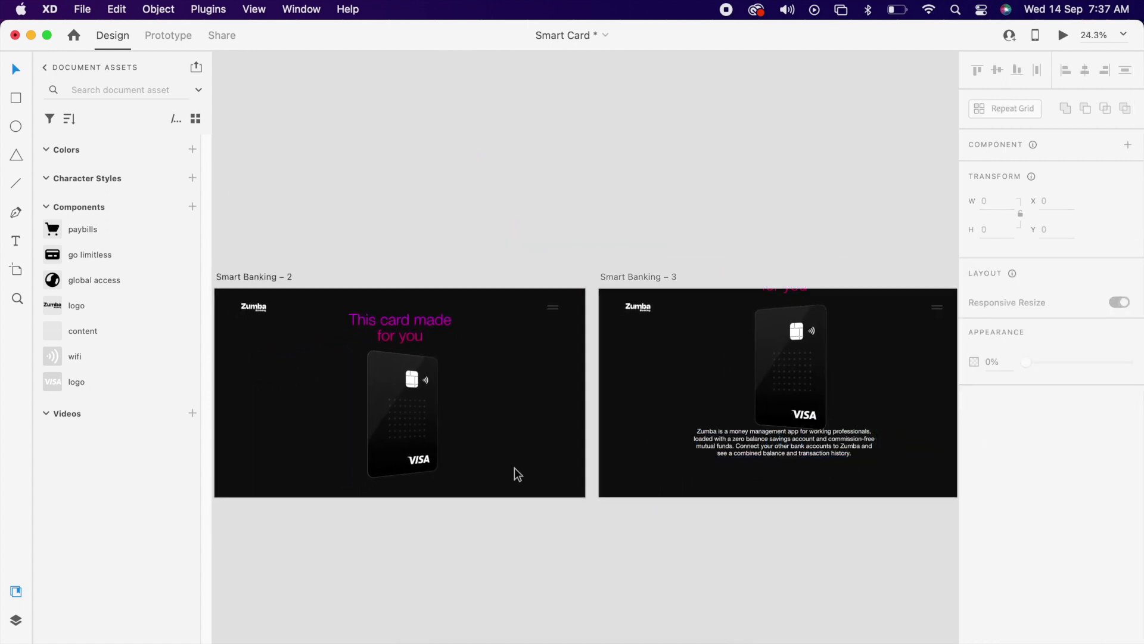
pyautogui.press('super+v')
pyautogui.moveTo(470, 448); pyautogui.dragTo(466, 506)
pyautogui.click(560, 554)
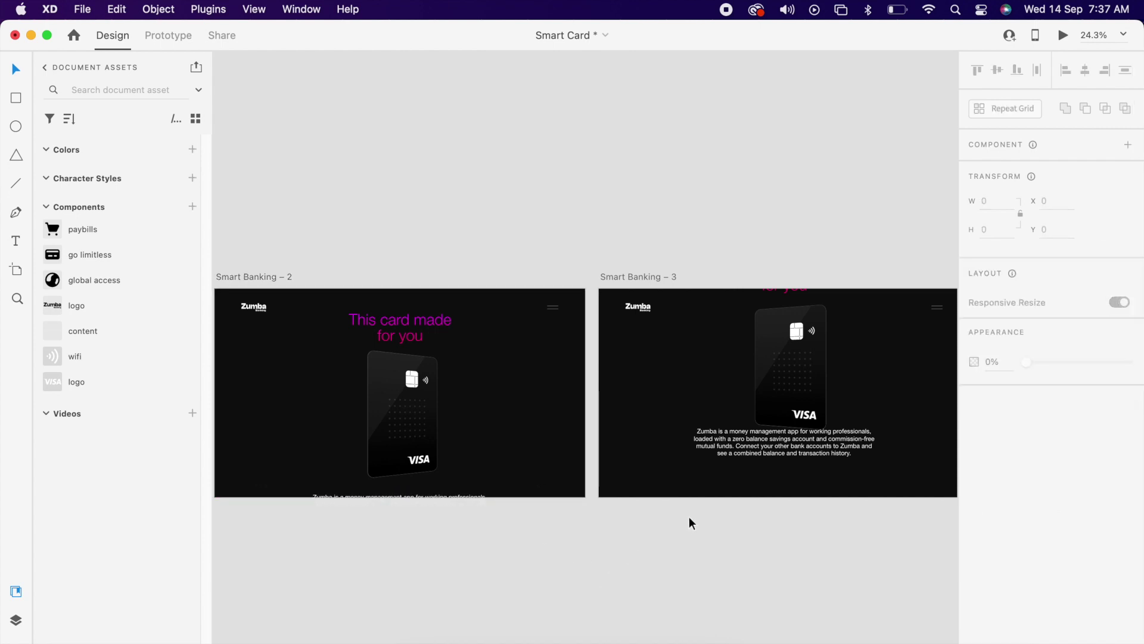
# Lower Smart Banking – 3's description slightly and select the card in Smart Banking – 2.
pyautogui.moveTo(810, 446); pyautogui.dragTo(813, 458)
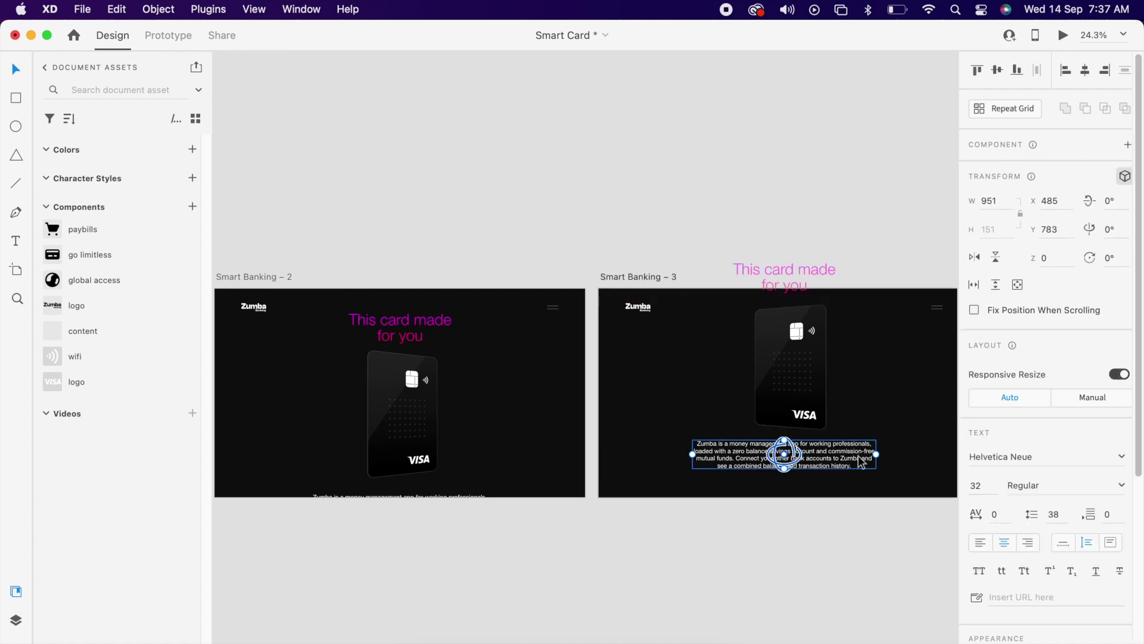
pyautogui.click(381, 405)
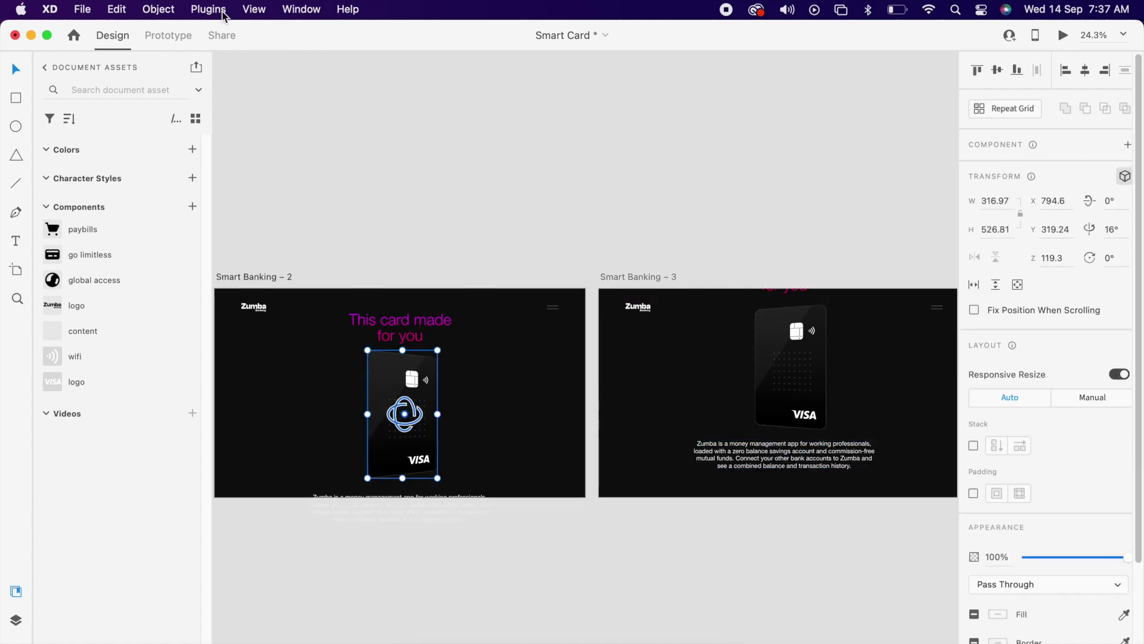
pyautogui.click(178, 44)
# Wire Smart Banking – 2's card to Smart Banking – 3 with a 3 s duration.
pyautogui.moveTo(484, 438); pyautogui.dragTo(733, 388)
pyautogui.click(1089, 299)
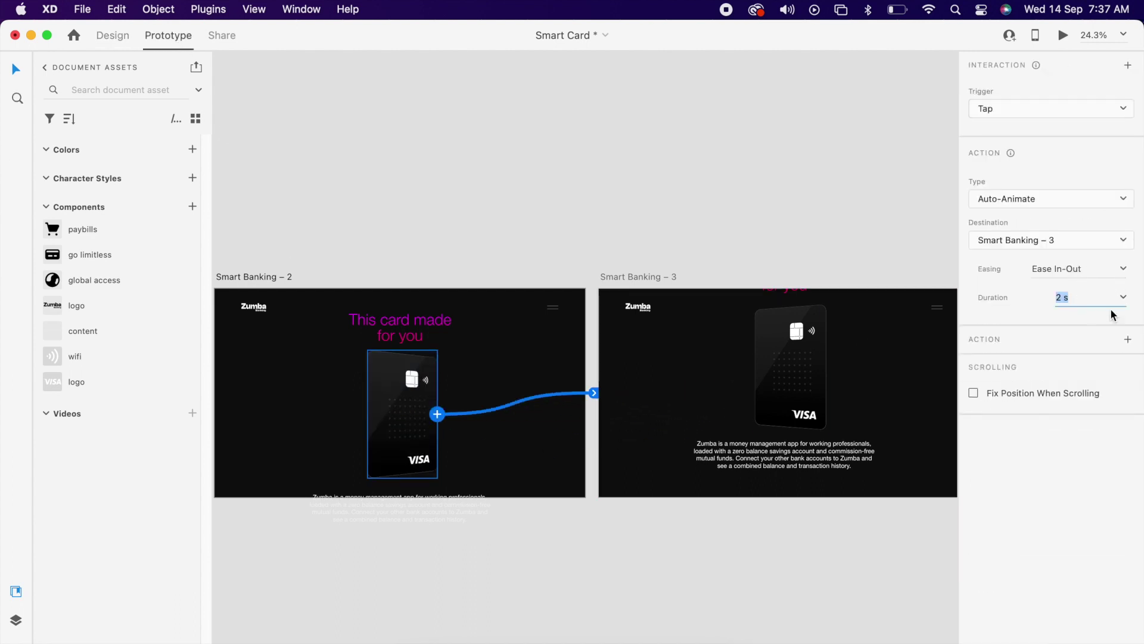
pyautogui.click(1123, 298)
pyautogui.click(1076, 297)
pyautogui.doubleClick(1075, 297)
pyautogui.write('3')
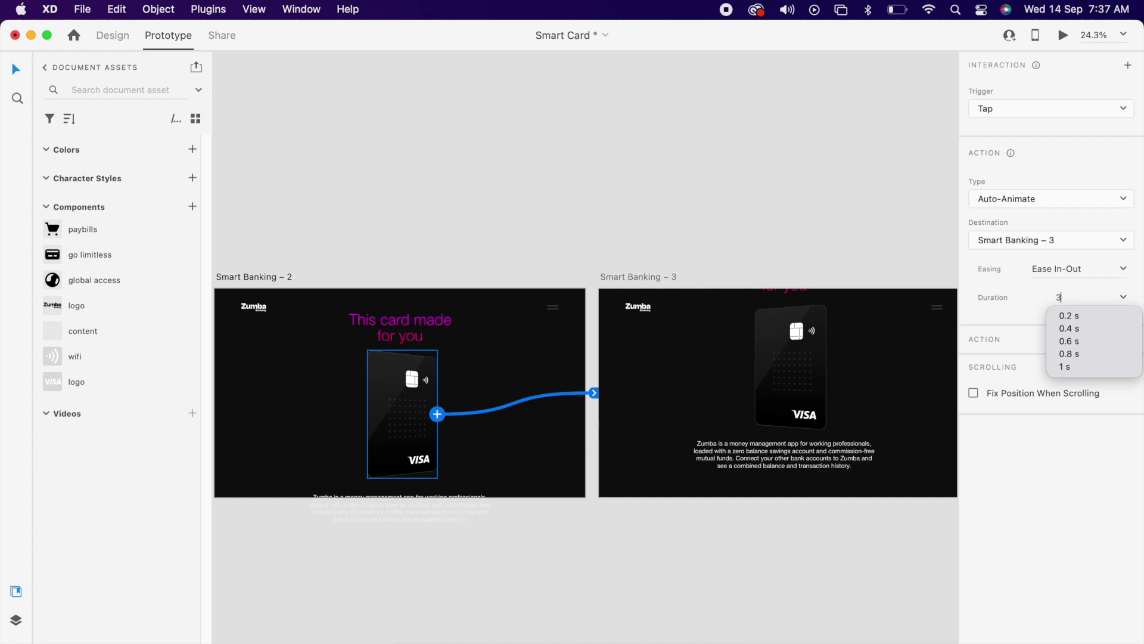
pyautogui.press('Return')
# Preview the prototype, then close the preview.
pyautogui.click(1064, 36)
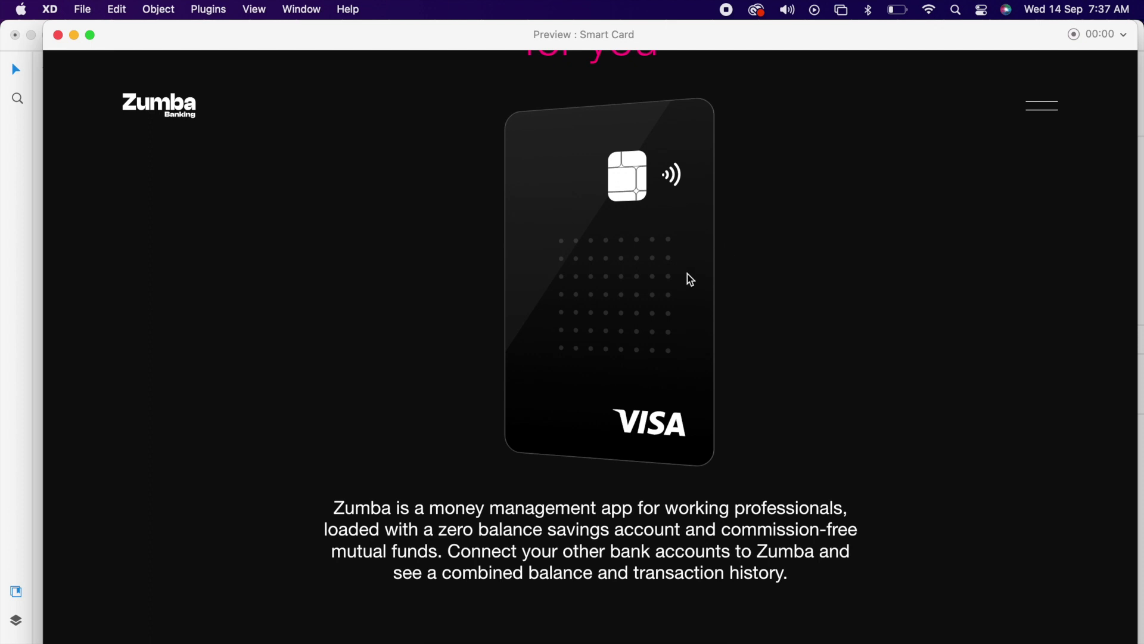
pyautogui.click(58, 35)
pyautogui.click(729, 233)
# Duplicate the Smart Banking – 3 artboard below as Smart Banking – 4.
pyautogui.hscroll(4, 713, 331)
pyautogui.scroll(-2, 713, 330)
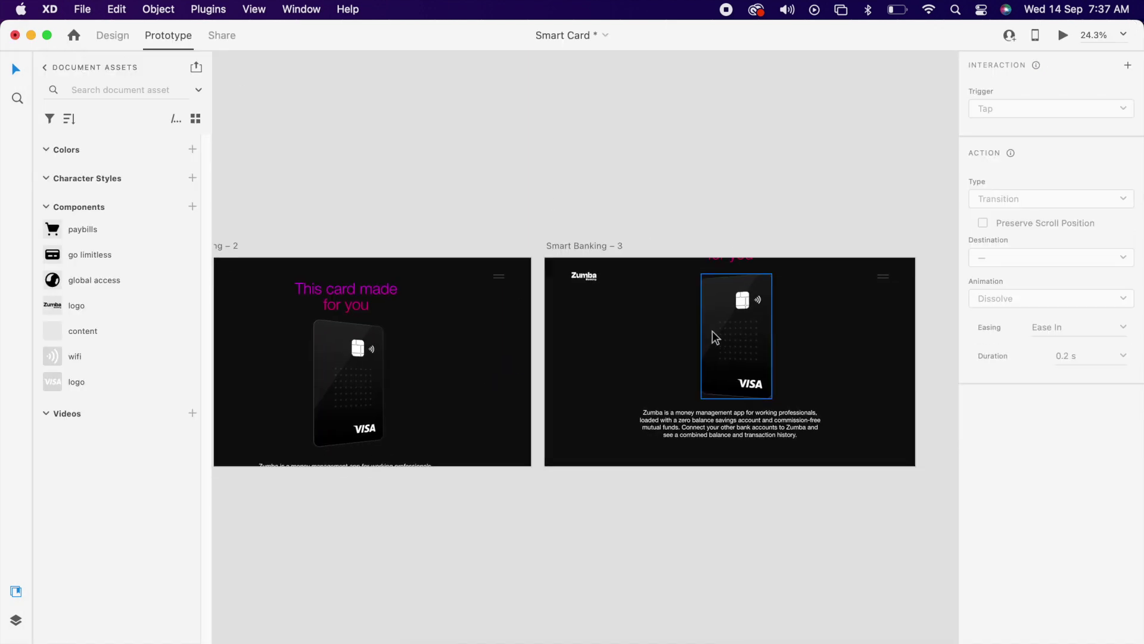
pyautogui.click(537, 221)
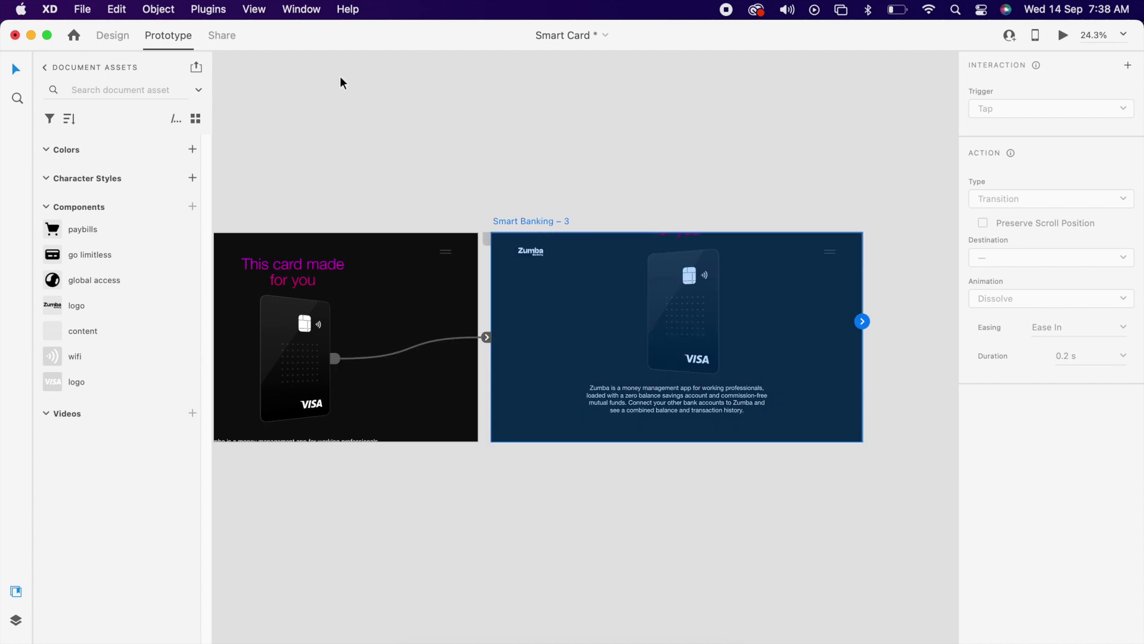
pyautogui.click(119, 35)
pyautogui.moveTo(548, 219); pyautogui.dragTo(552, 467)
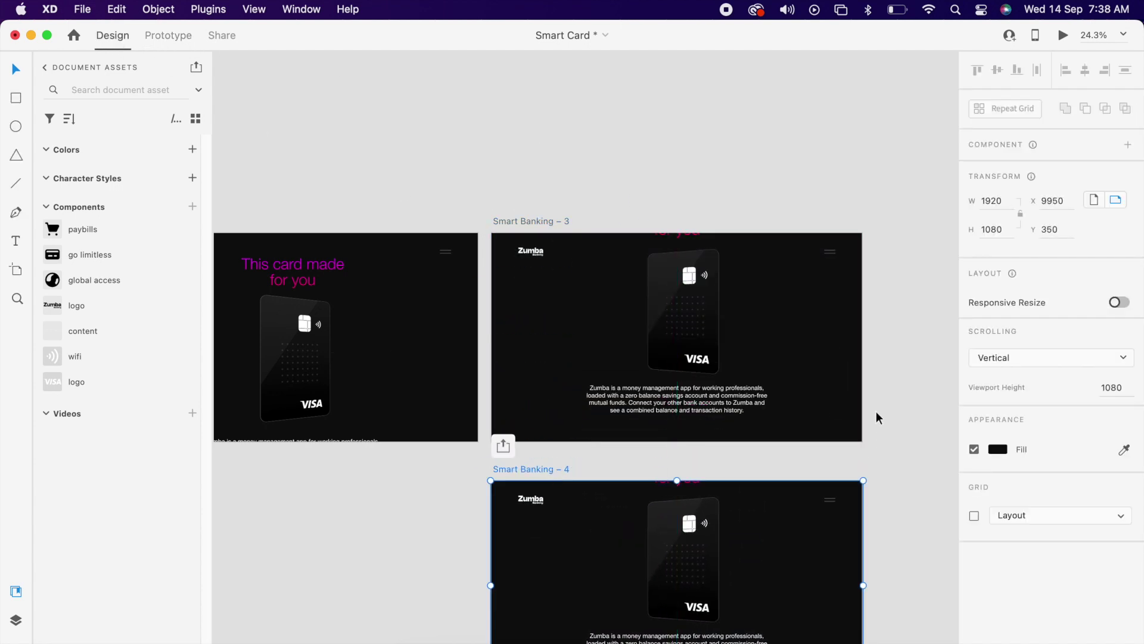
pyautogui.scroll(-4, 864, 393)
pyautogui.scroll(5, 709, 373)
pyautogui.scroll(2, 713, 327)
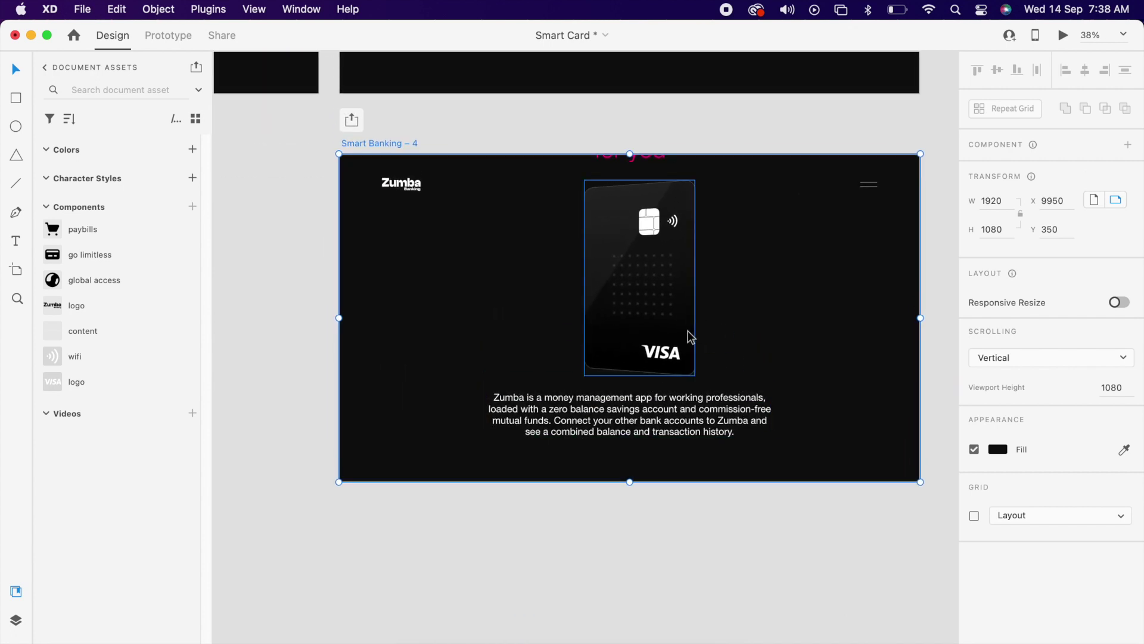
# Straighten the duplicated card by setting its Y-rotation to 0.
pyautogui.click(687, 330)
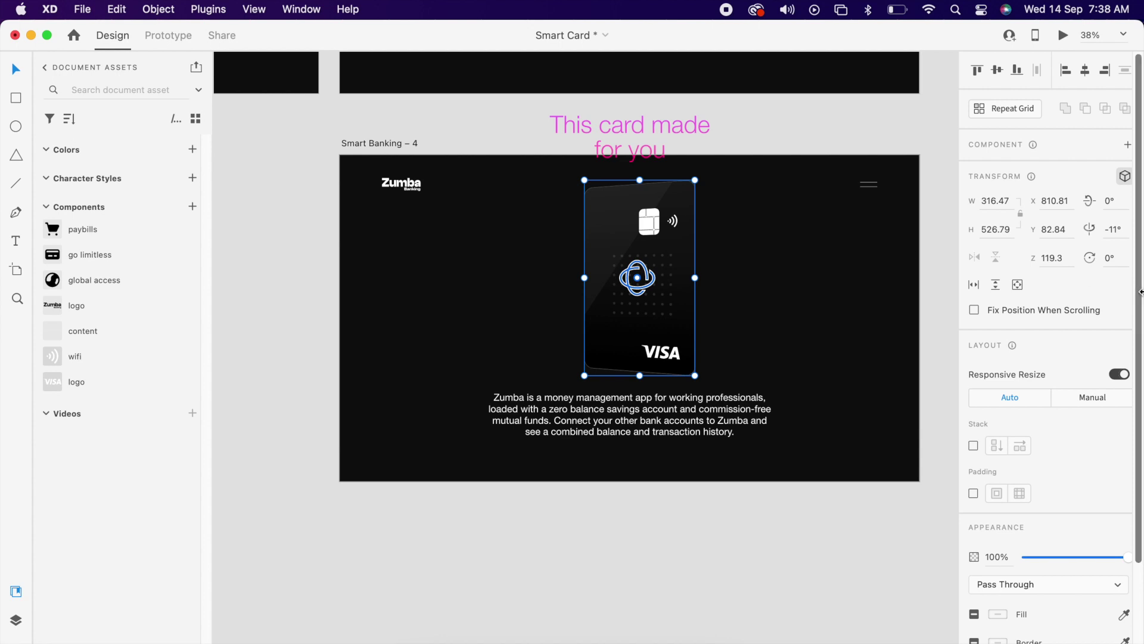
pyautogui.click(1115, 230)
pyautogui.write('0')
pyautogui.press('Return')
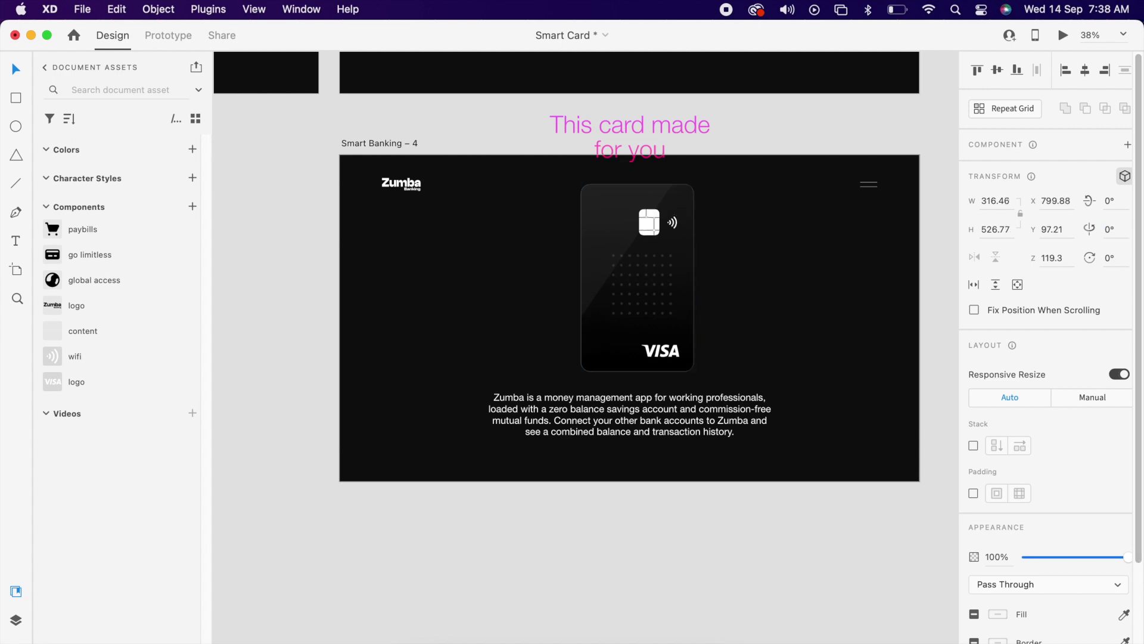
# Rotate the card 90° sideways and slide its front face down to expose the back.
pyautogui.click(689, 193)
pyautogui.moveTo(702, 212); pyautogui.dragTo(741, 352)
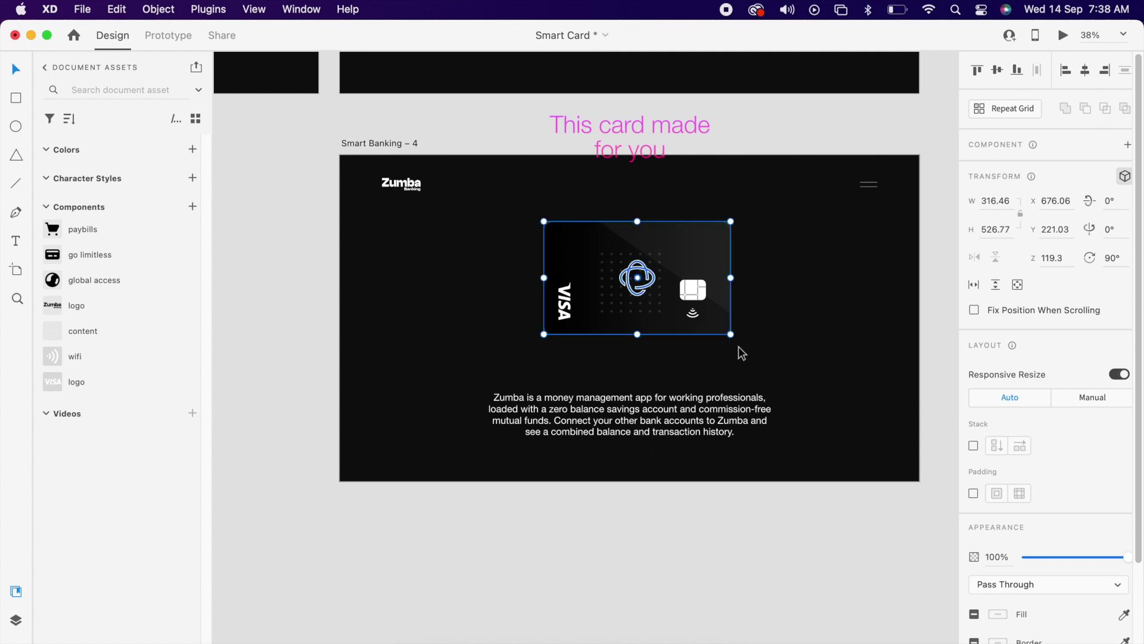
pyautogui.scroll(5, 677, 276)
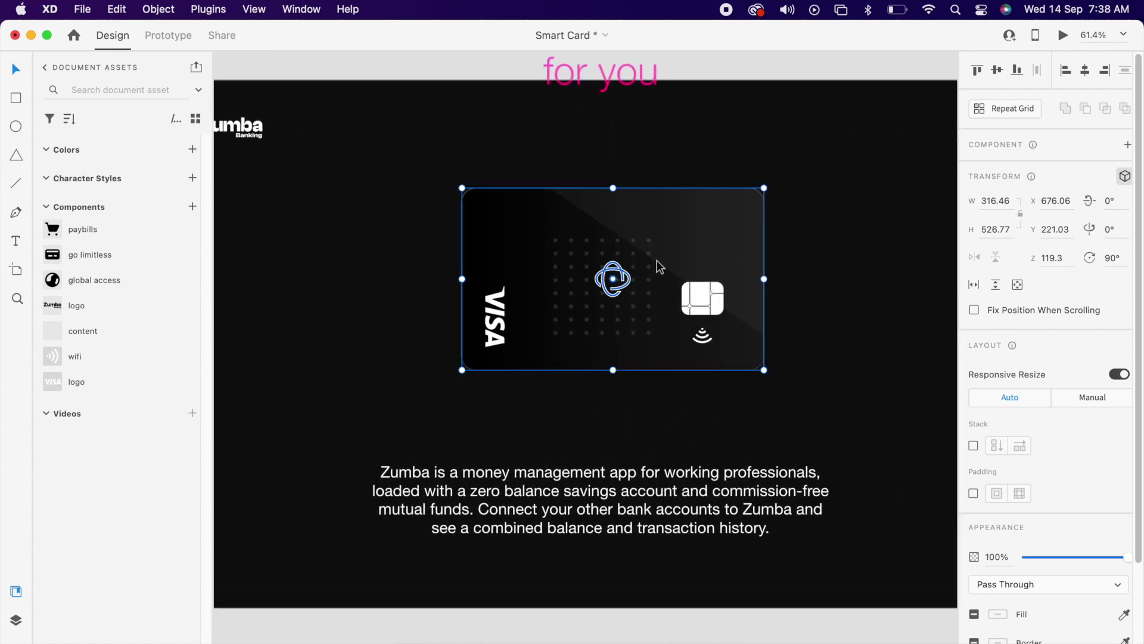
pyautogui.doubleClick(656, 260)
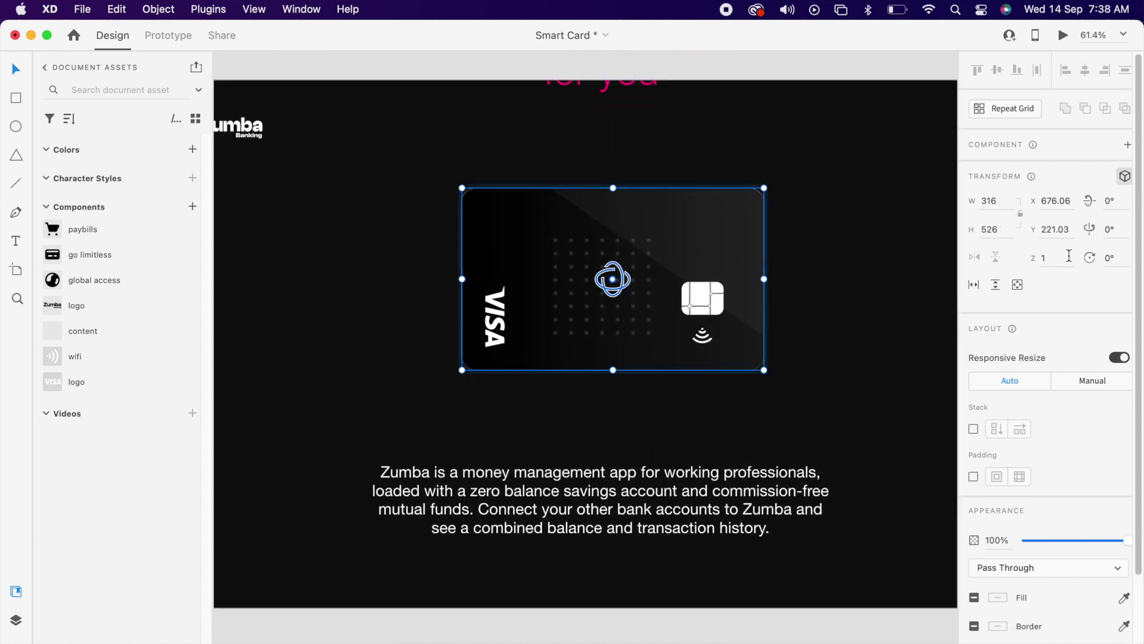
pyautogui.moveTo(629, 247); pyautogui.dragTo(629, 270)
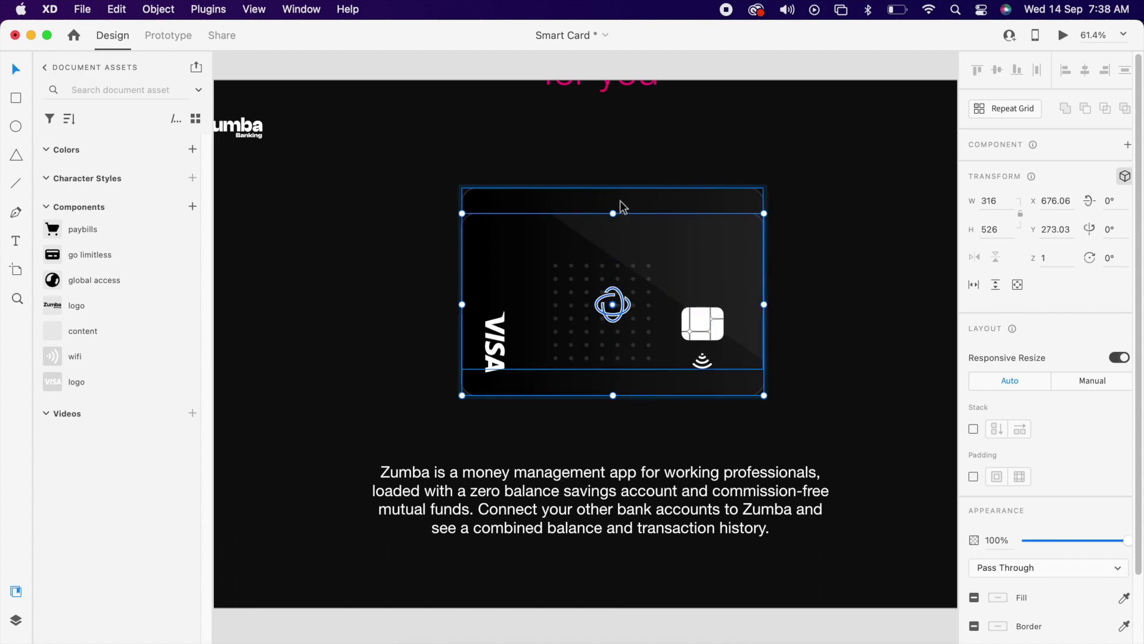
# Bring the numbered rear face forward with Z 1 and set its rotation to 0.
pyautogui.click(646, 203)
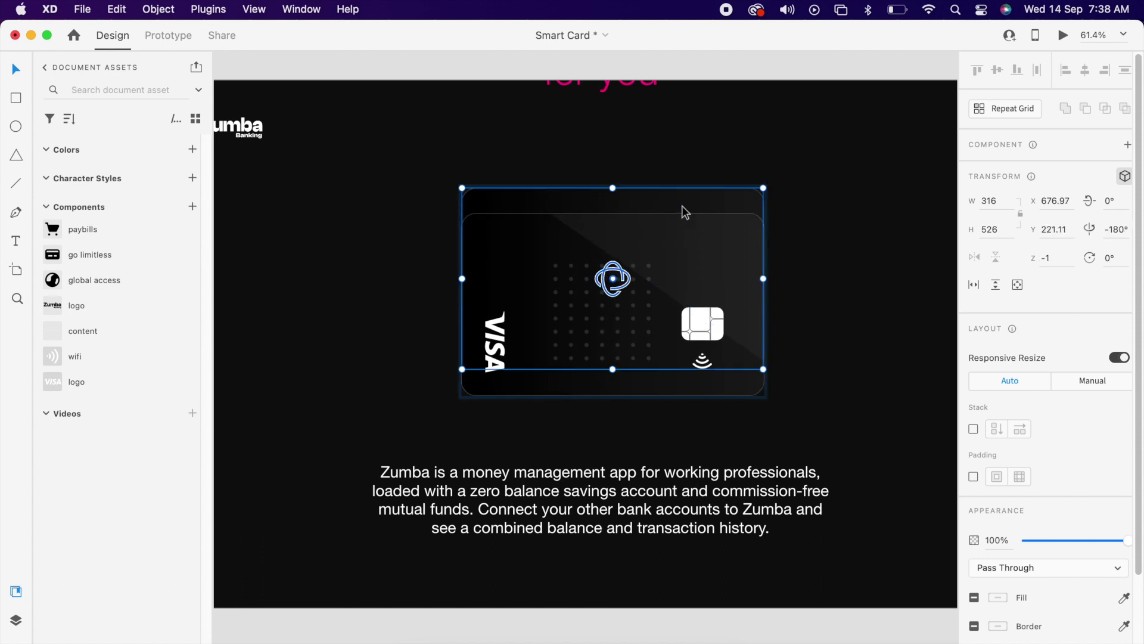
pyautogui.click(1055, 257)
pyautogui.write('1')
pyautogui.press('Return')
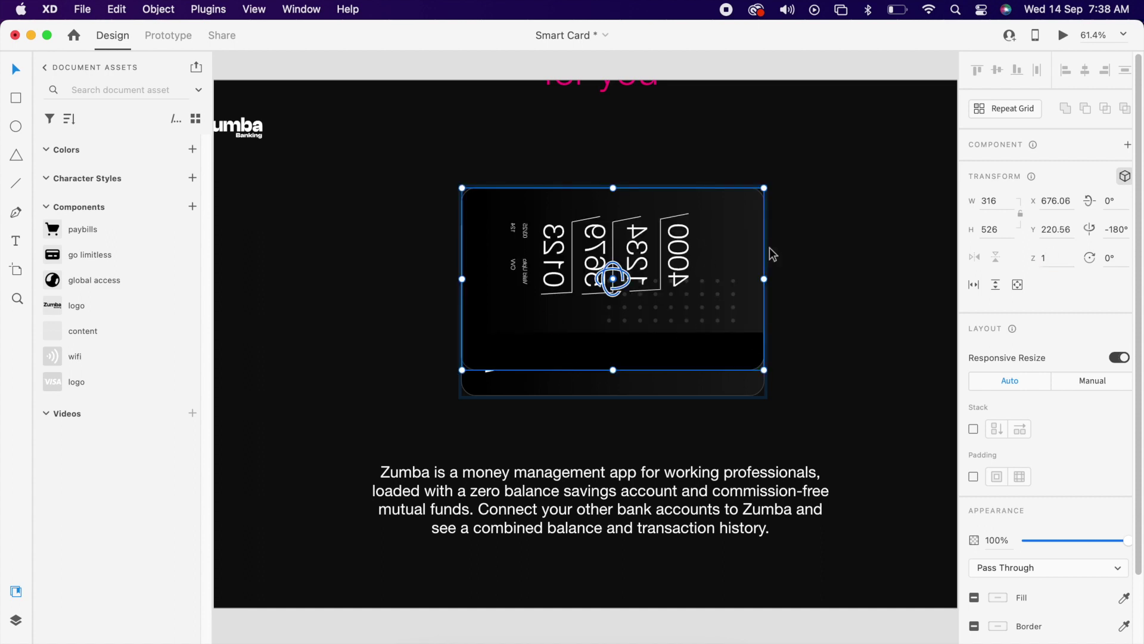
pyautogui.click(1115, 230)
pyautogui.write('0')
pyautogui.press('Return')
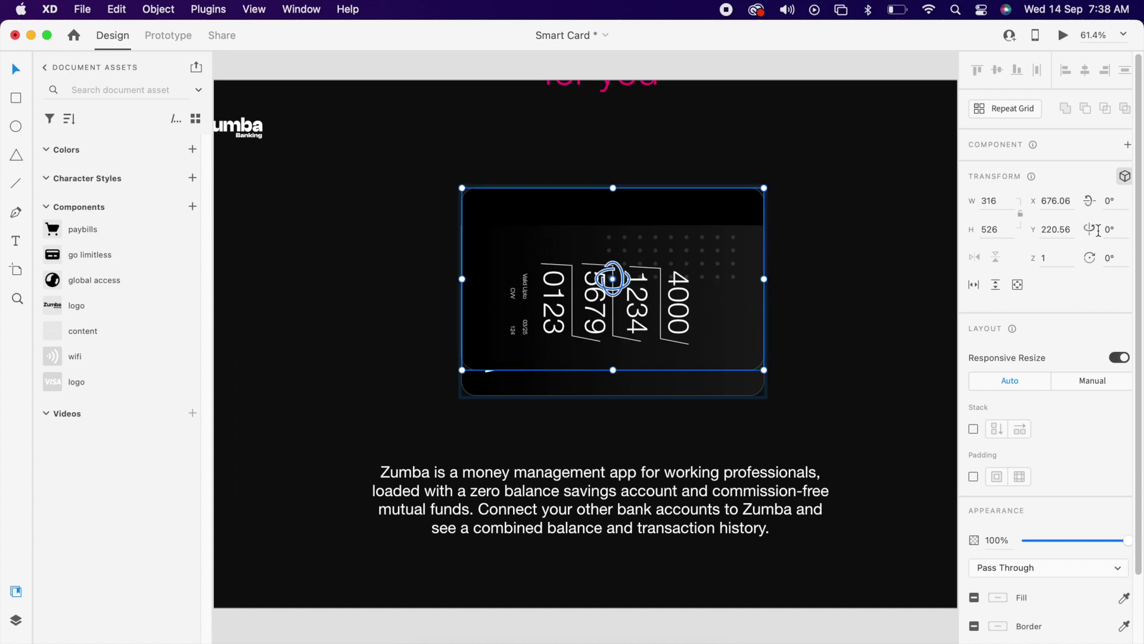
# Send the other card face behind with Z -1 and nudge it into place.
pyautogui.click(731, 388)
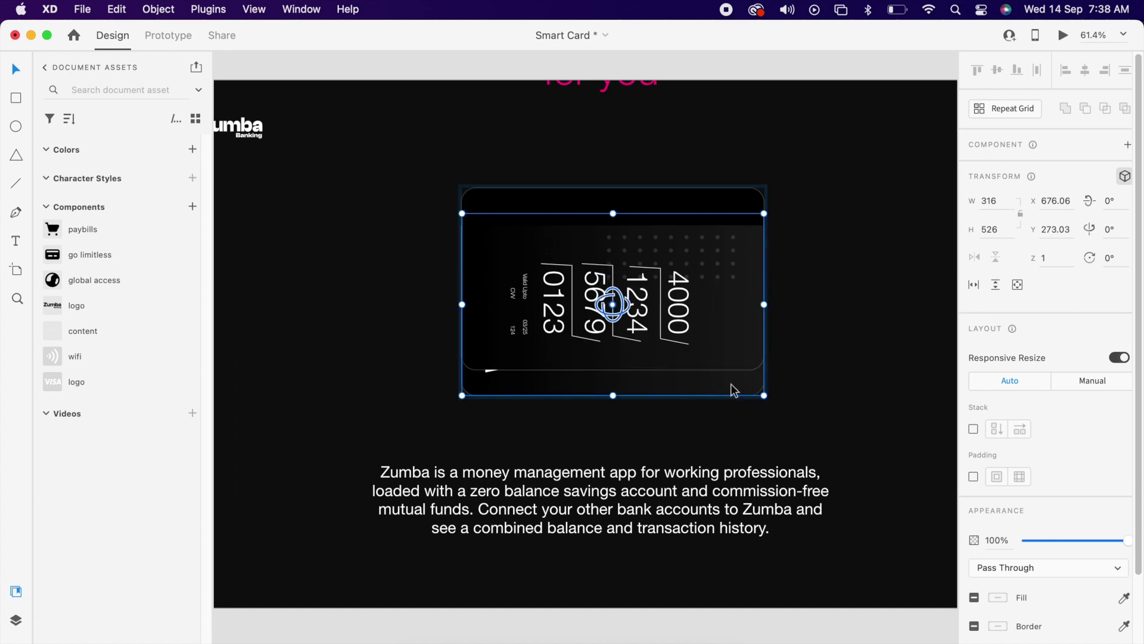
pyautogui.click(1068, 259)
pyautogui.write('-1')
pyautogui.press('Return')
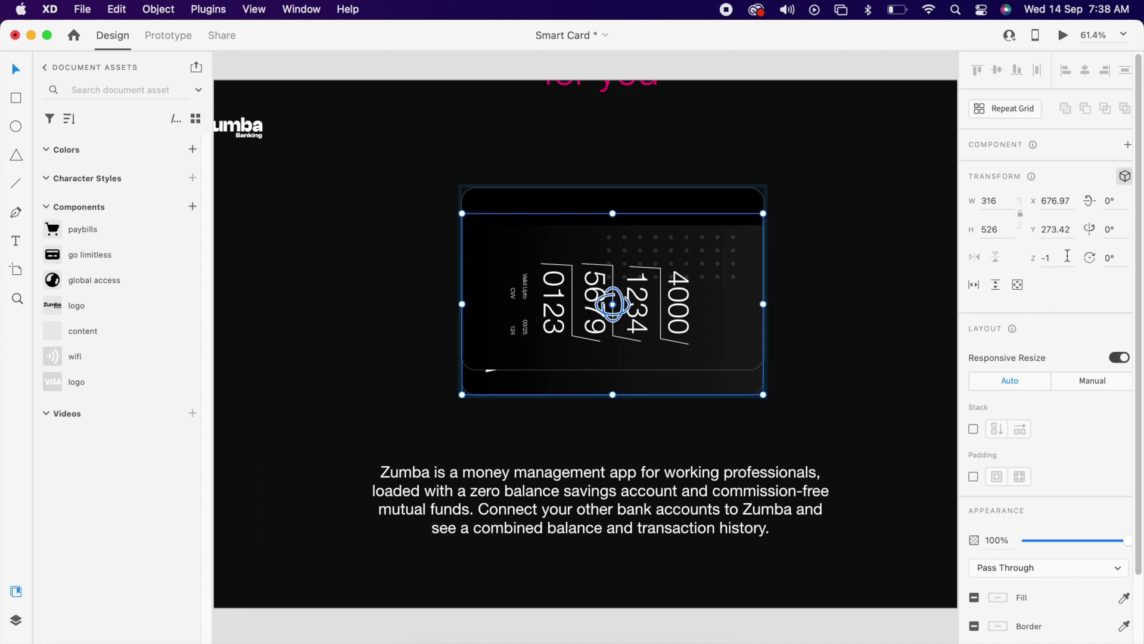
pyautogui.moveTo(723, 386); pyautogui.dragTo(728, 364)
pyautogui.click(804, 316)
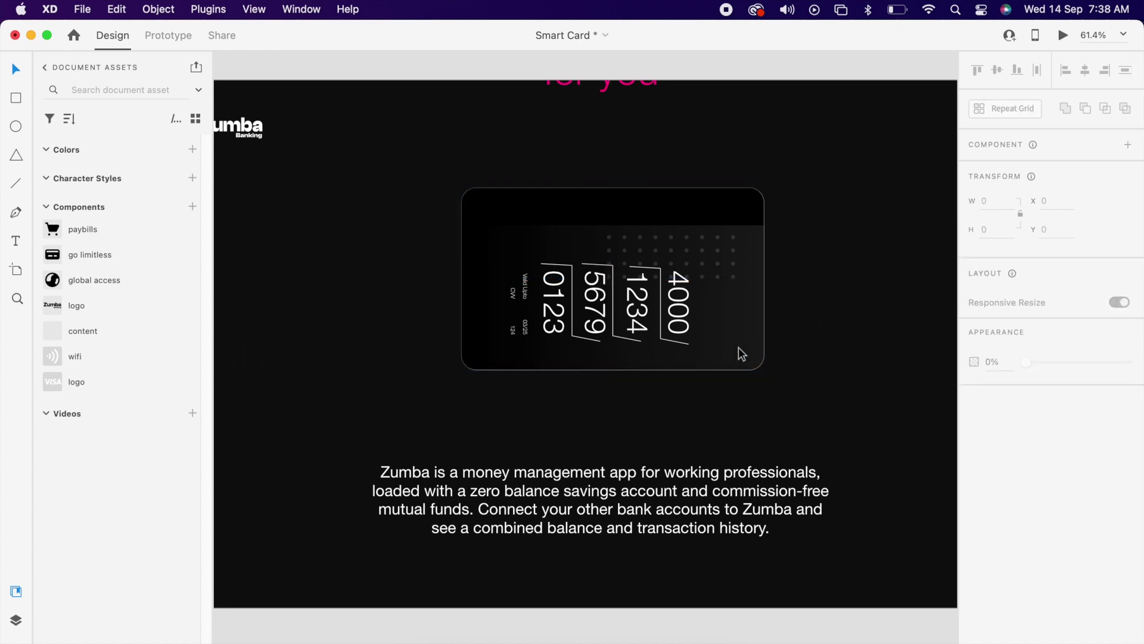
# Move the description text above the card and lower the card beneath it.
pyautogui.moveTo(737, 484); pyautogui.dragTo(767, 129)
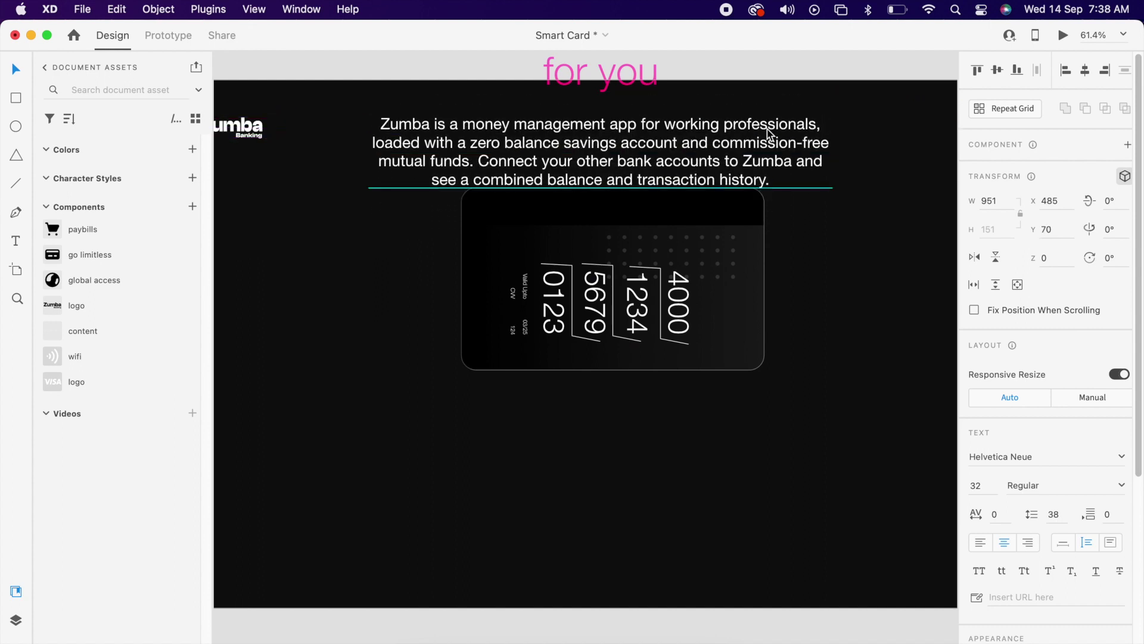
pyautogui.moveTo(727, 234); pyautogui.dragTo(737, 279)
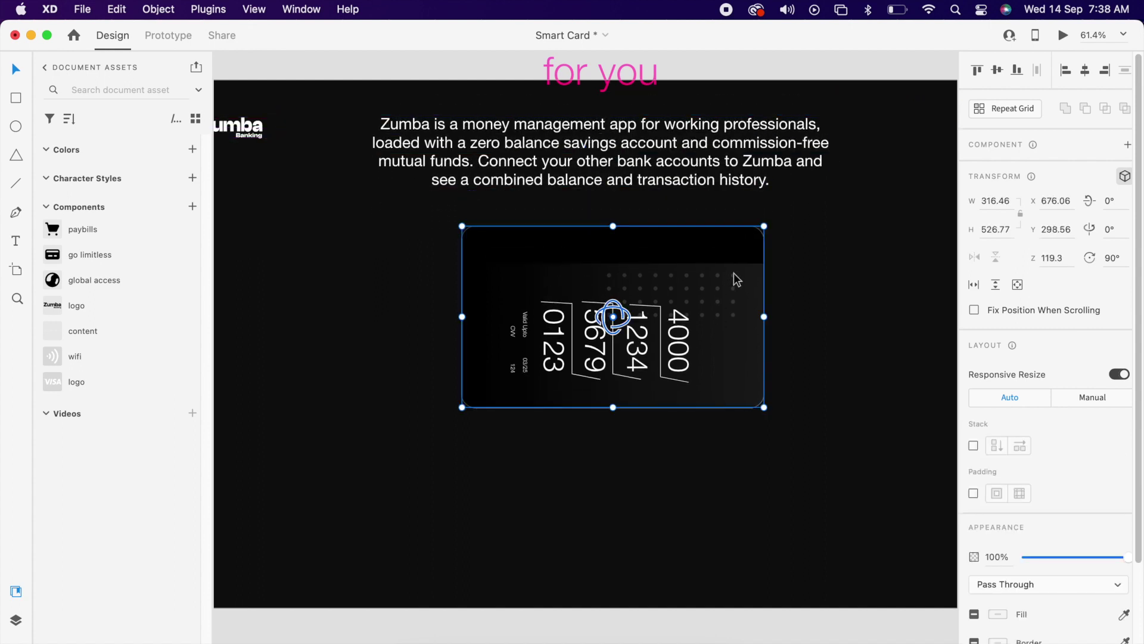
pyautogui.scroll(-5, 795, 355)
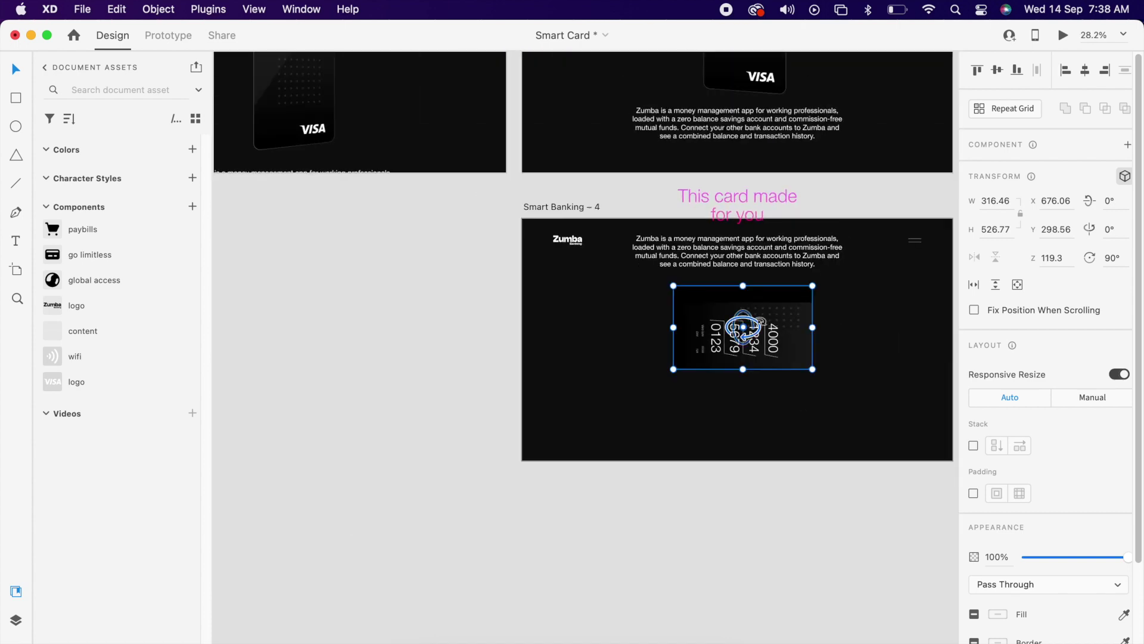
pyautogui.scroll(3, 735, 281)
pyautogui.hscroll(2, 736, 280)
# Wire the Smart Banking – 3 card to Smart Banking – 4 as a 3 s Ease In-Out auto-animate tap.
pyautogui.click(665, 223)
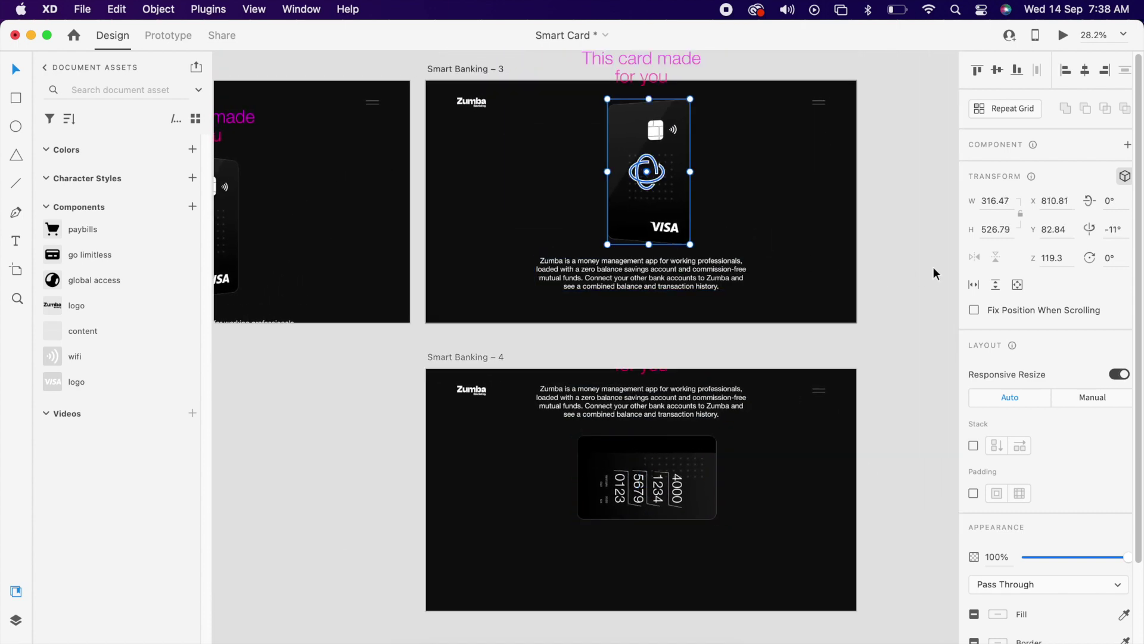
pyautogui.click(187, 43)
pyautogui.moveTo(690, 172); pyautogui.dragTo(717, 430)
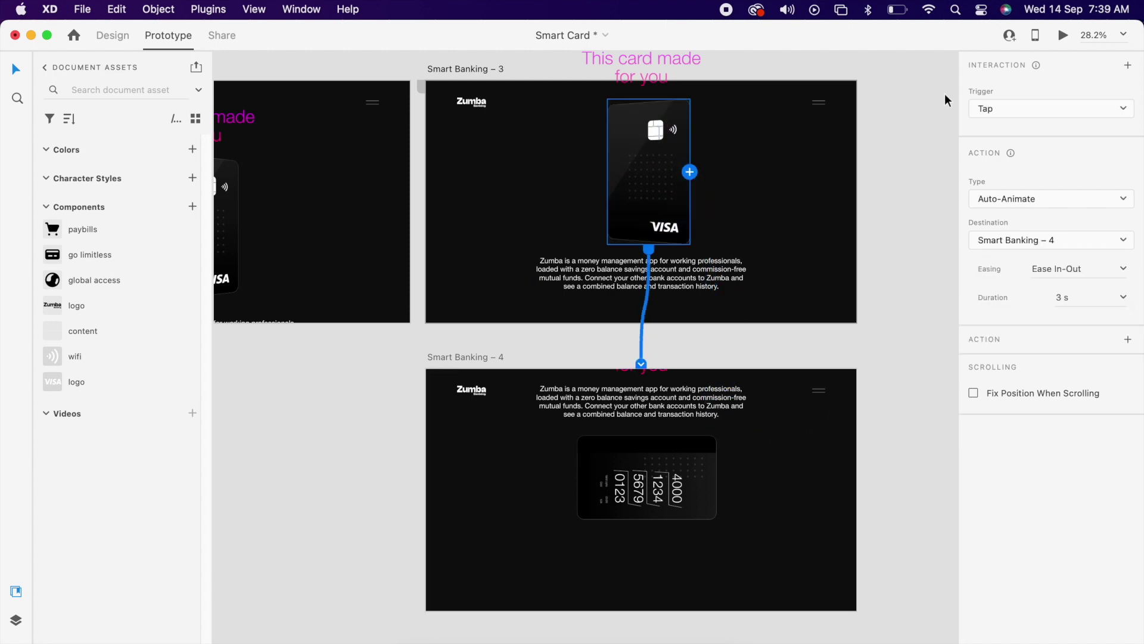
# Preview the card flip by tapping it, then select the Smart Banking – 4 card.
pyautogui.click(1065, 35)
pyautogui.click(680, 253)
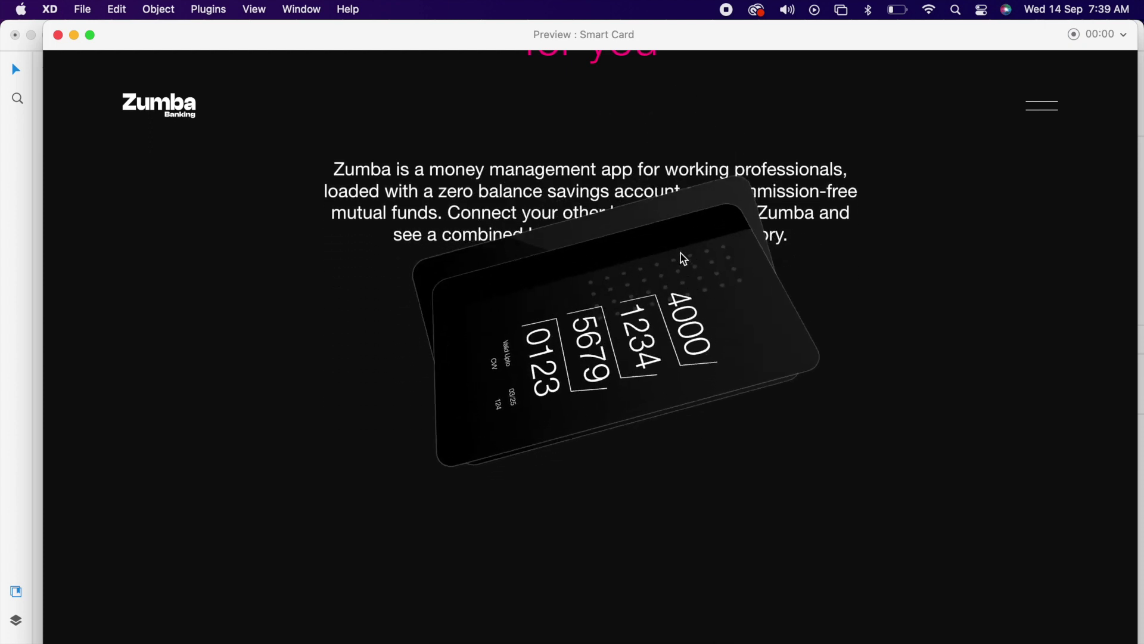
pyautogui.click(58, 34)
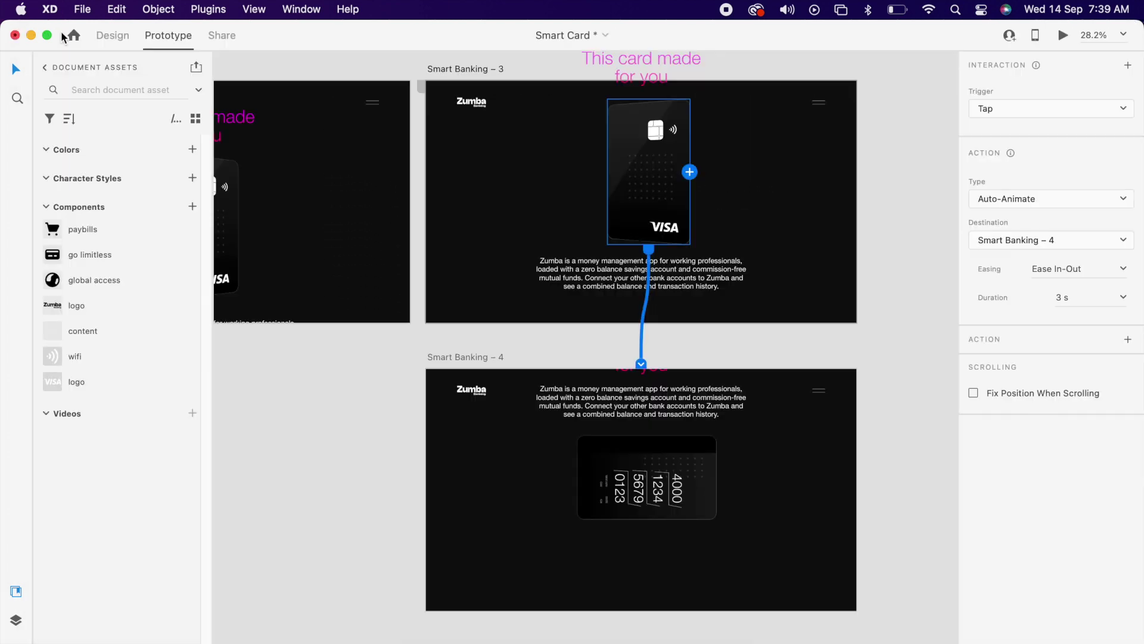
pyautogui.click(688, 489)
pyautogui.scroll(-1, 688, 488)
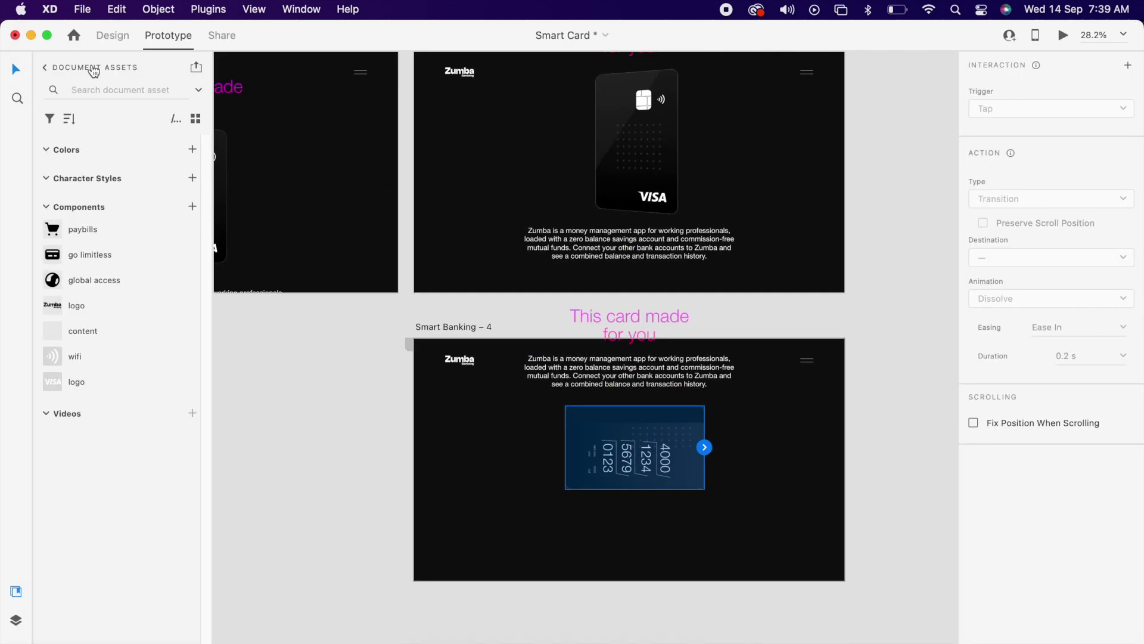
# Flip the Smart Banking – 4 back face to Y-rotation 180 and restore the front face over it.
pyautogui.click(112, 36)
pyautogui.scroll(3, 659, 416)
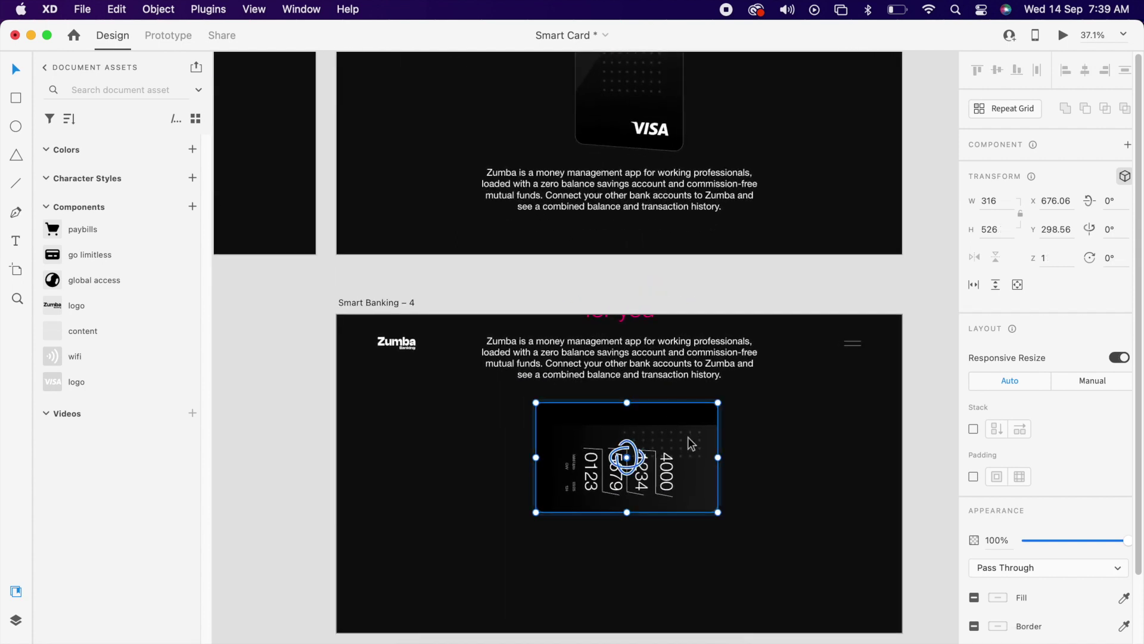
pyautogui.moveTo(687, 437); pyautogui.dragTo(689, 453)
pyautogui.click(695, 409)
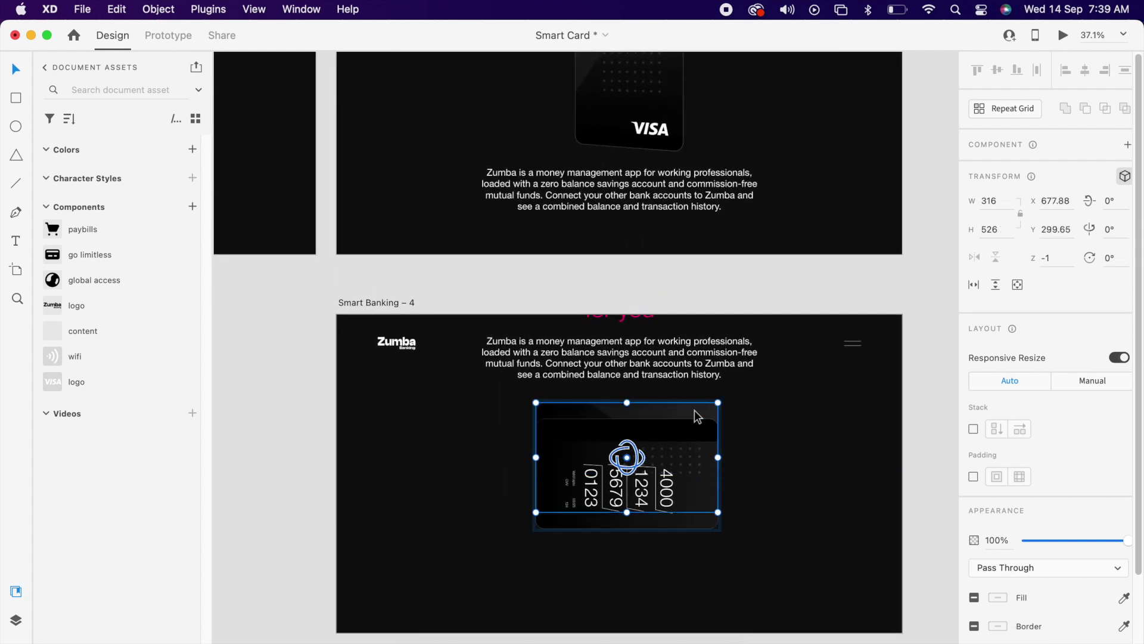
pyautogui.click(1112, 228)
pyautogui.write('180')
pyautogui.press('Return')
pyautogui.moveTo(698, 462); pyautogui.dragTo(697, 447)
# Preview the Smart Banking – 3 to 4 card transition again.
pyautogui.click(698, 447)
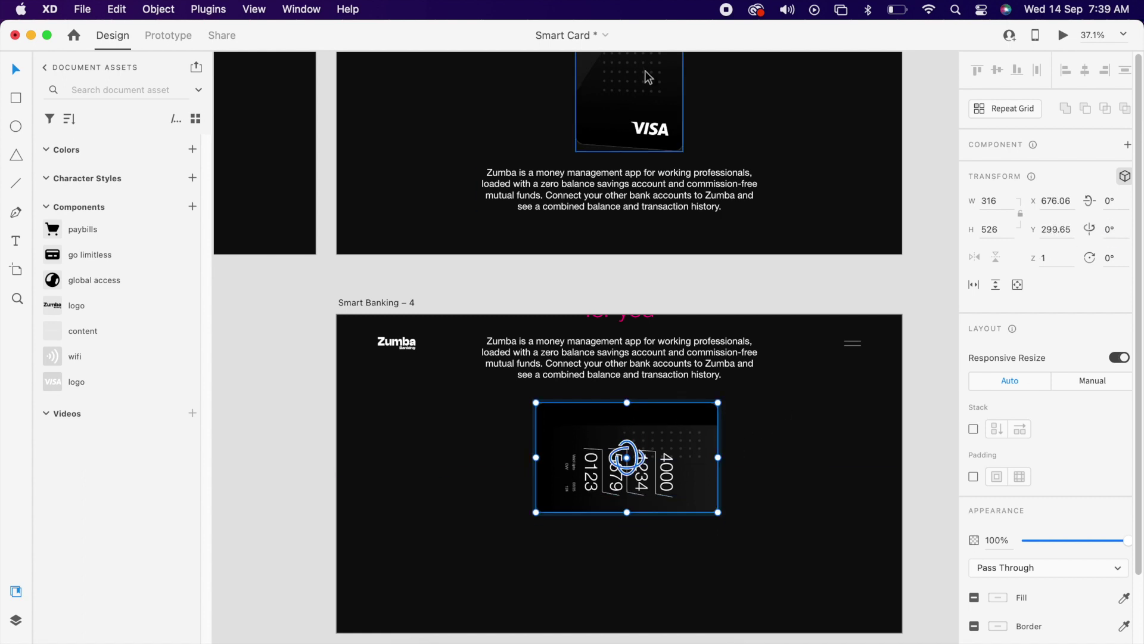
pyautogui.click(645, 70)
pyautogui.click(1062, 36)
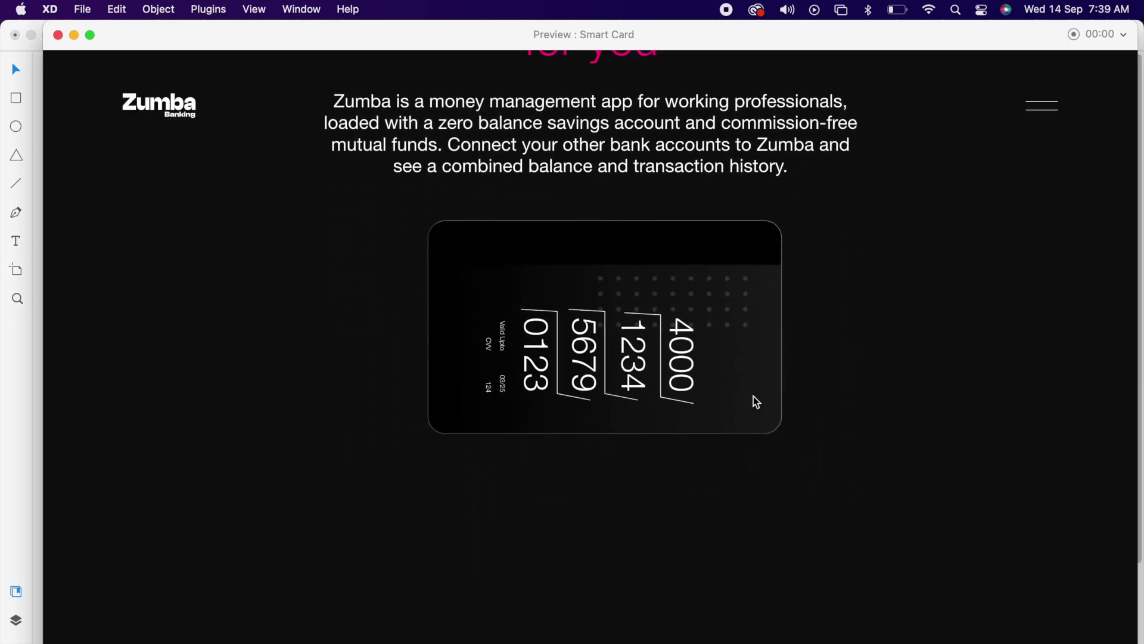
pyautogui.click(58, 35)
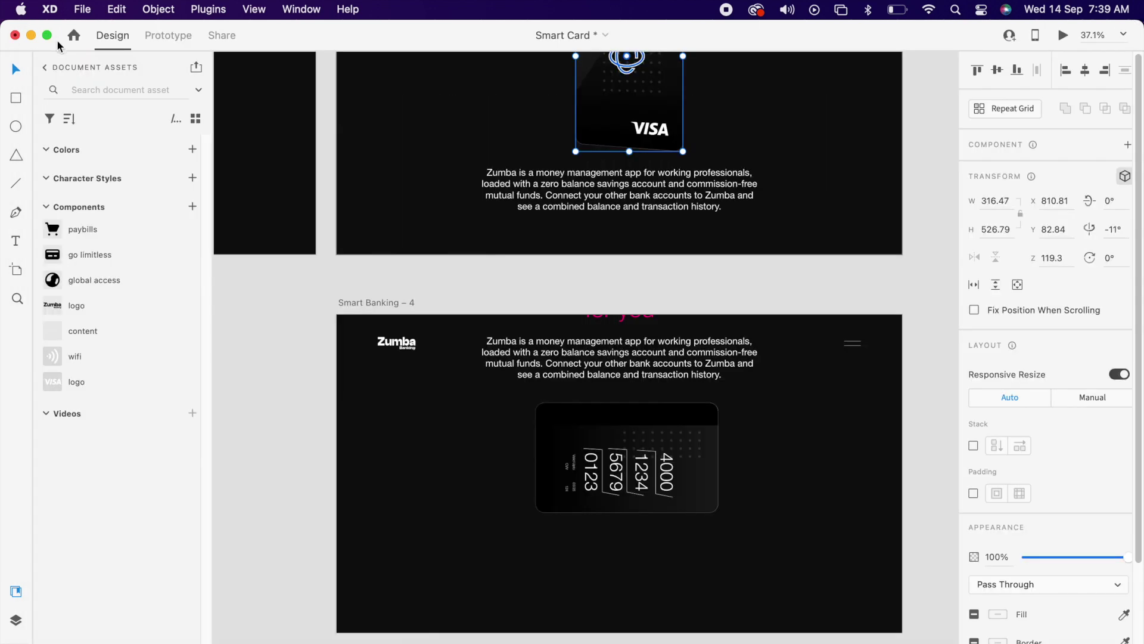
# Tilt the Smart Banking – 4 card to 75°.
pyautogui.click(646, 462)
pyautogui.scroll(-5, 646, 462)
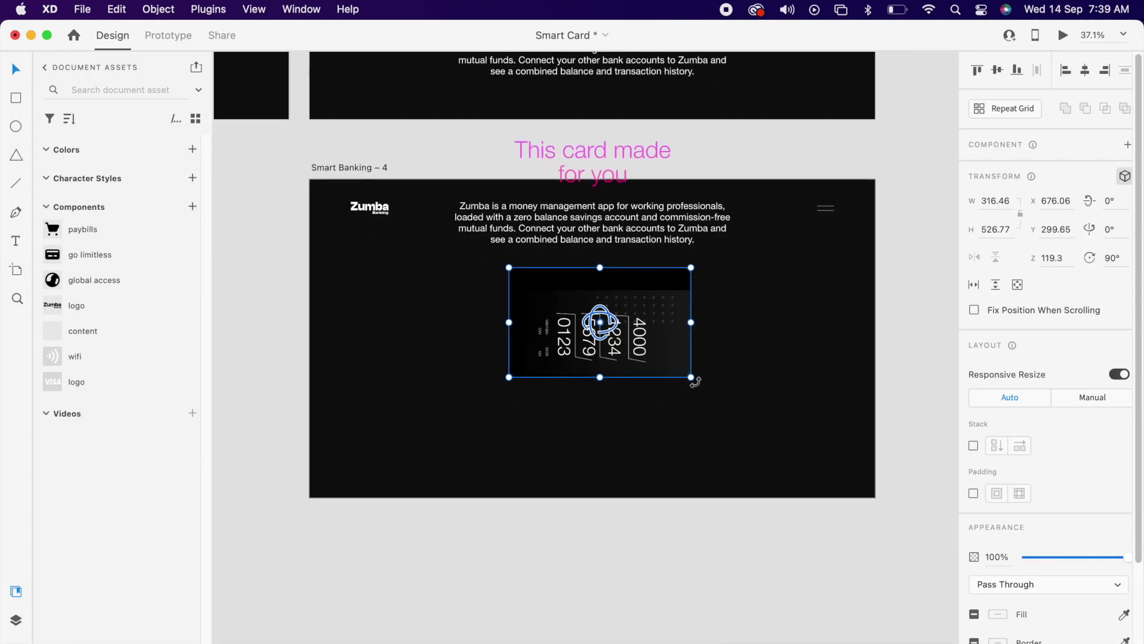
pyautogui.moveTo(695, 382); pyautogui.dragTo(717, 356)
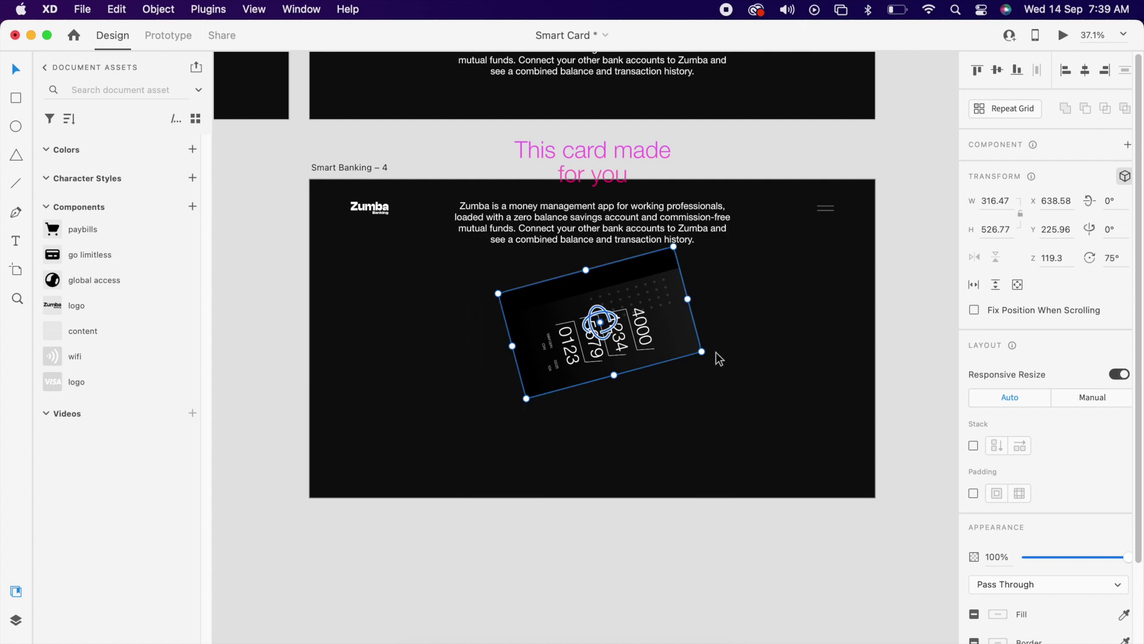
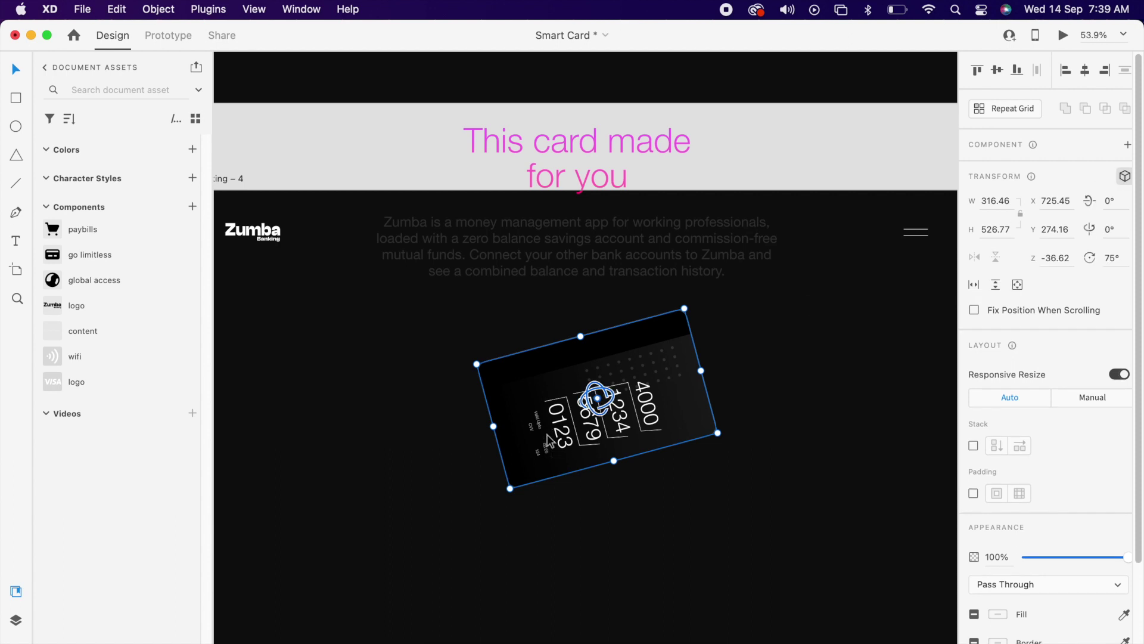
# Bring the 75° tilted card forward in Z depth and raise it to sit just beneath the intro paragraph.
pyautogui.moveTo(598, 384); pyautogui.dragTo(598, 395)
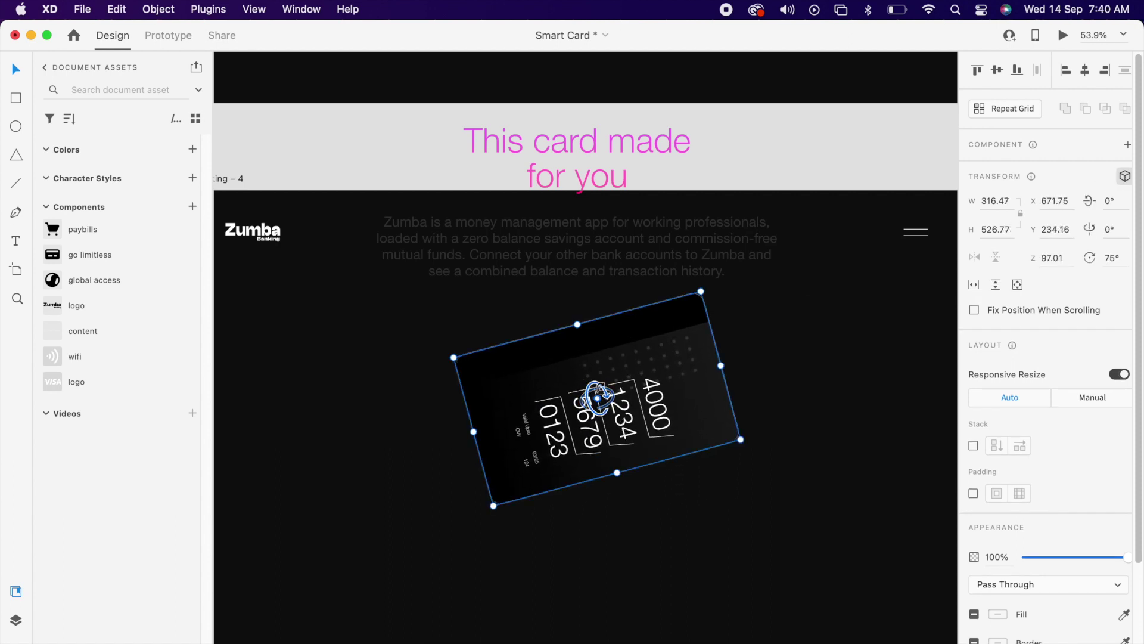
pyautogui.moveTo(636, 408); pyautogui.dragTo(638, 377)
# Add the text 'Banking getting smarter' below the card, with 3D off, enlarged to 70 pt.
pyautogui.click(667, 470)
pyautogui.scroll(-2, 661, 462)
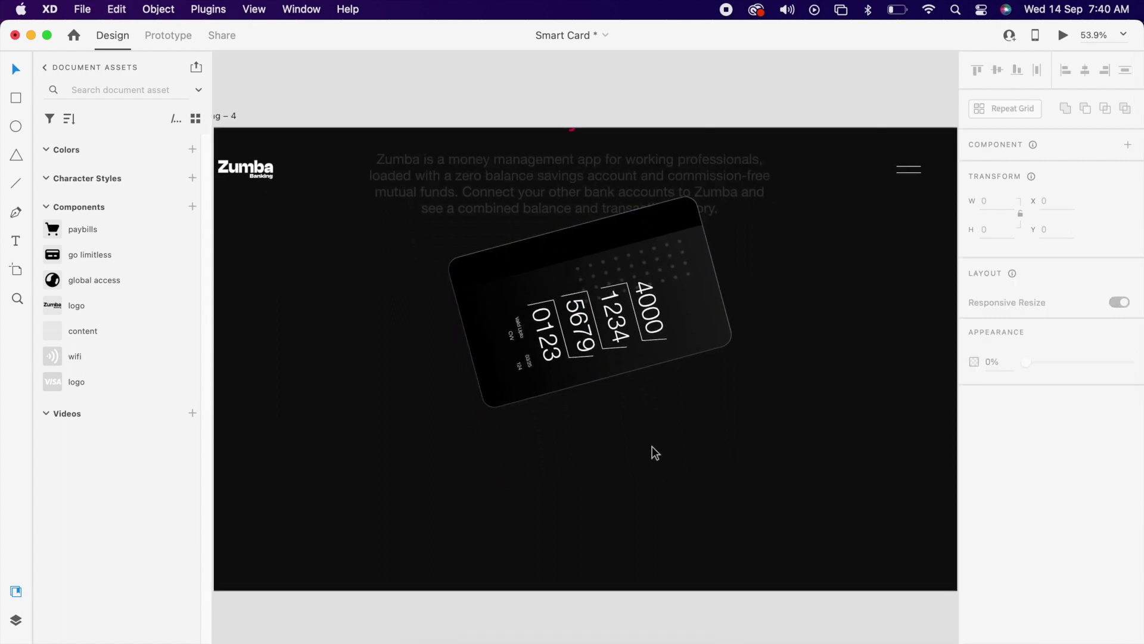
pyautogui.scroll(-2, 631, 407)
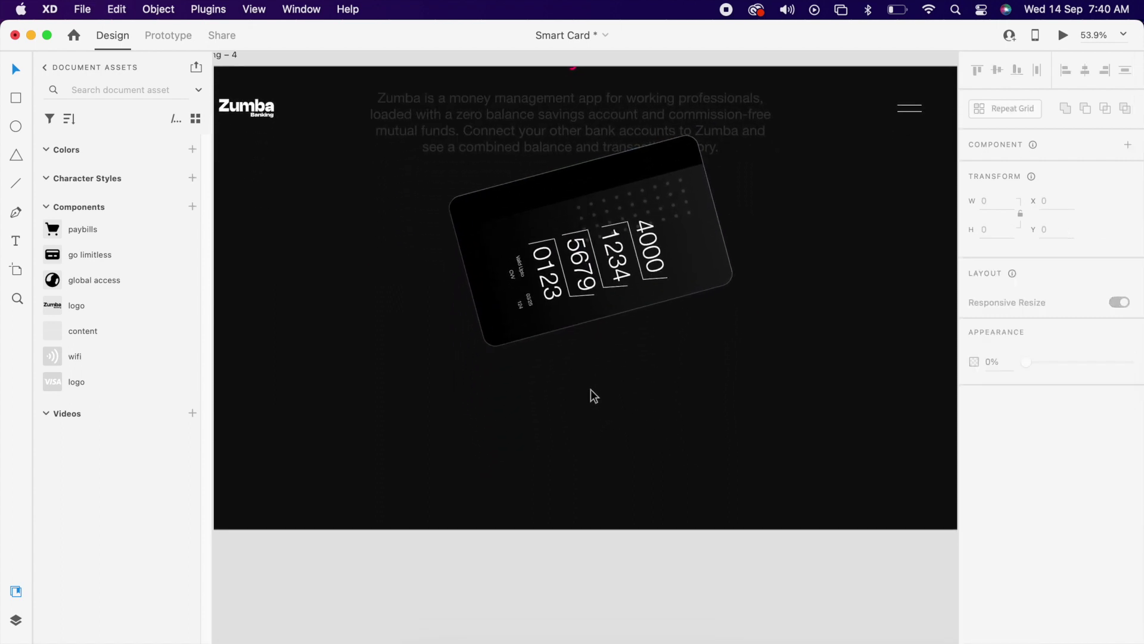
pyautogui.click(577, 386)
pyautogui.write('Banking getting s')
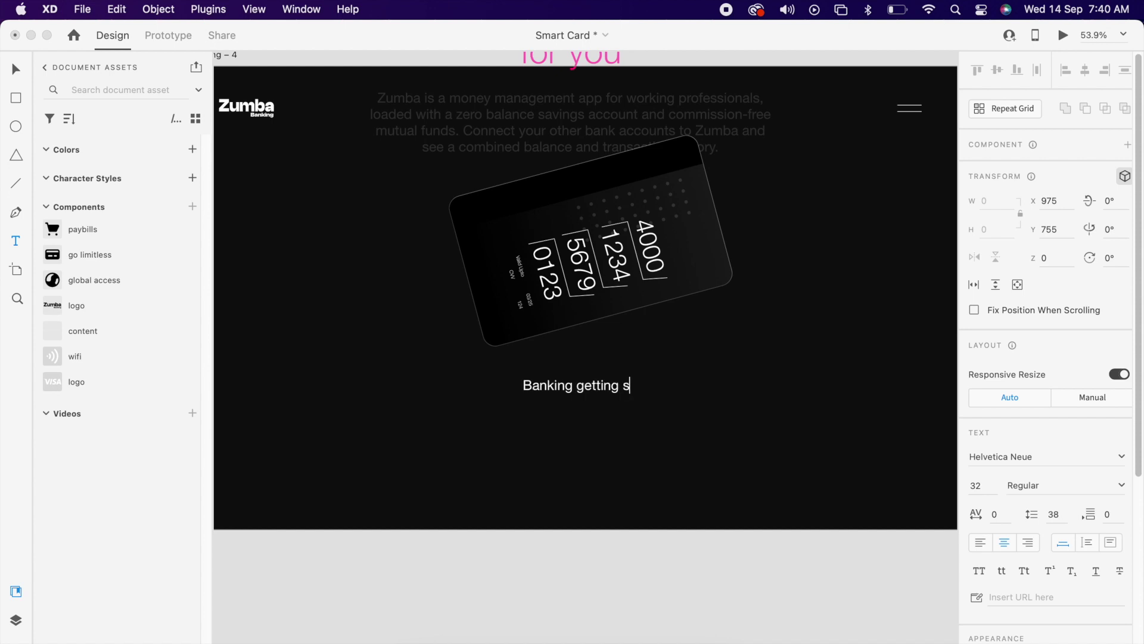
pyautogui.write('marter')
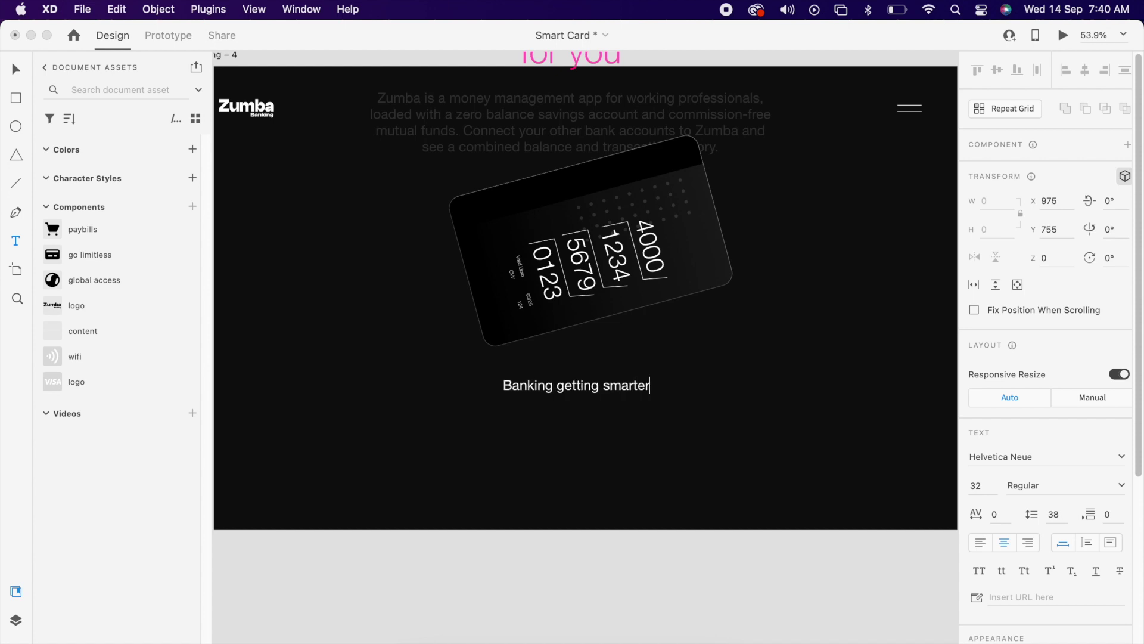
pyautogui.press('Escape')
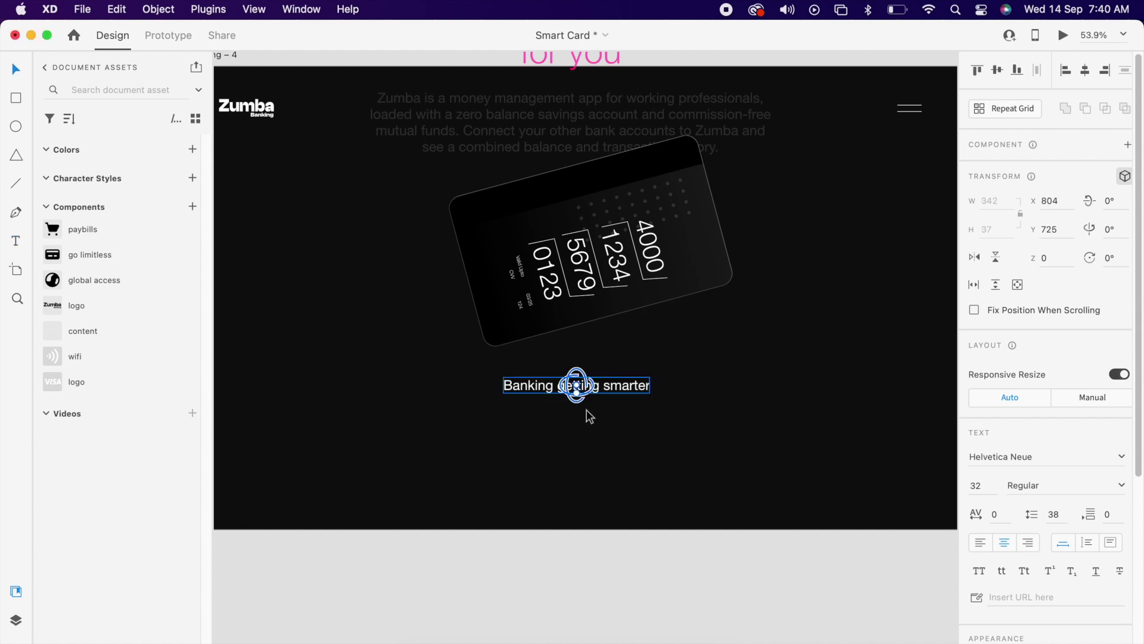
pyautogui.click(1124, 175)
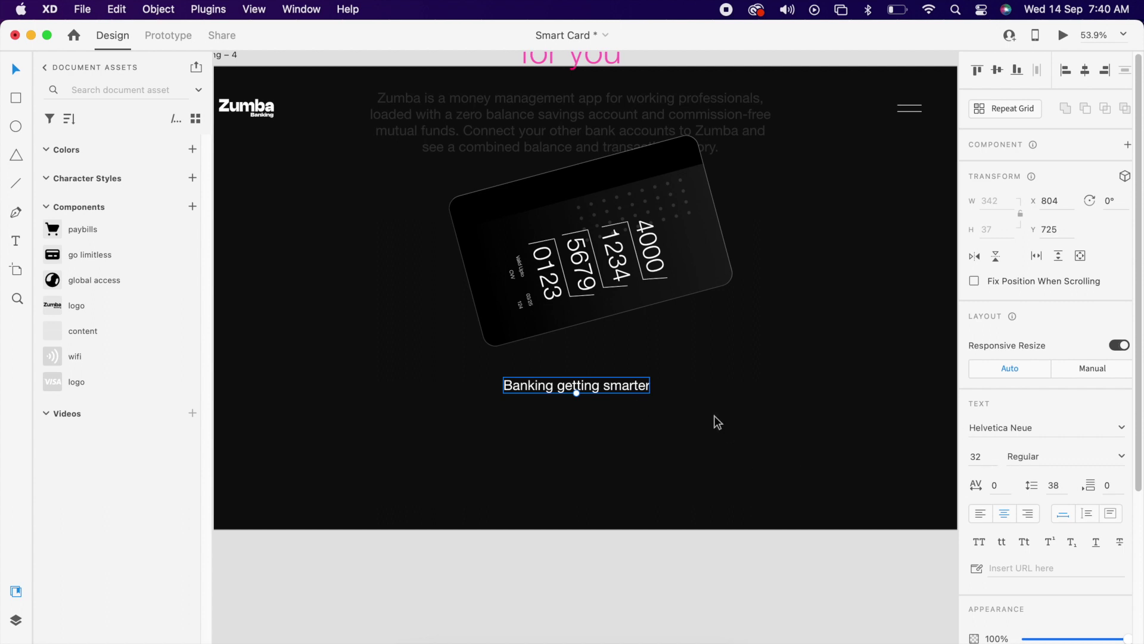
pyautogui.moveTo(578, 394); pyautogui.dragTo(577, 412)
# Break the headline before 'smarter' and add 'Better.' so it reads 'Banking getting smarter. Better.'.
pyautogui.doubleClick(623, 403)
pyautogui.click(636, 402)
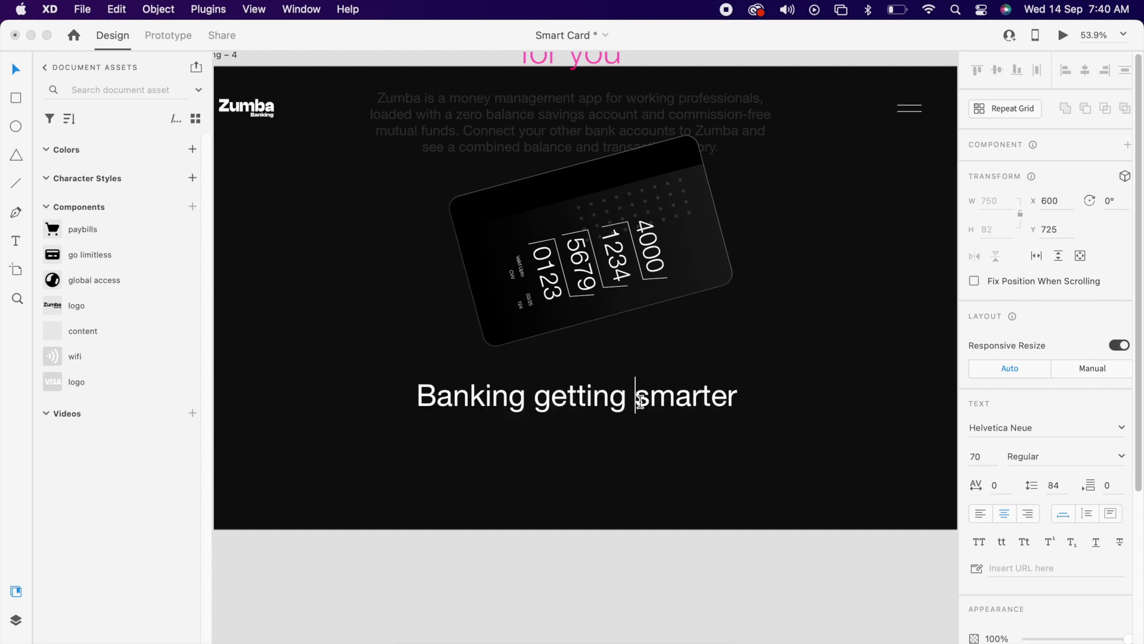
pyautogui.press('Return')
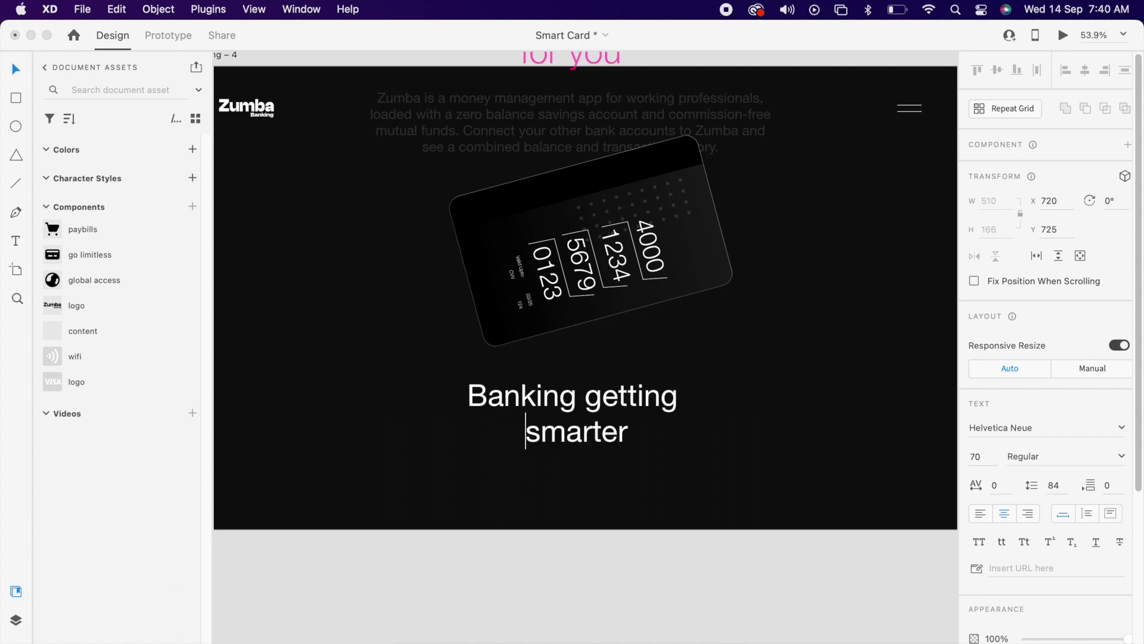
pyautogui.click(630, 434)
pyautogui.write('.smarter')
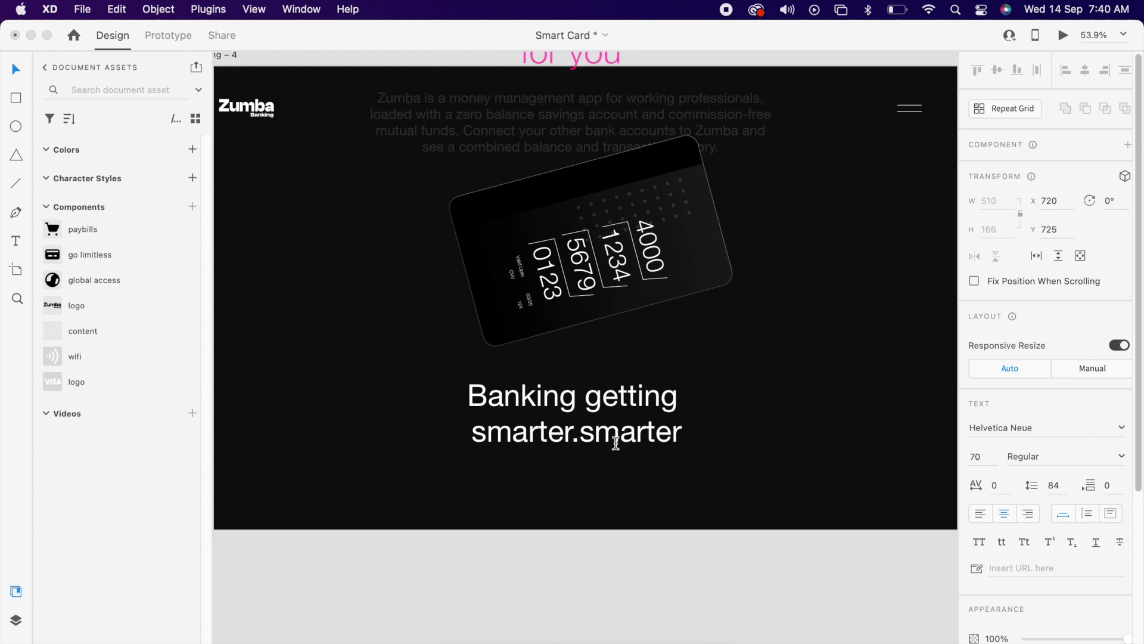
pyautogui.click(573, 429)
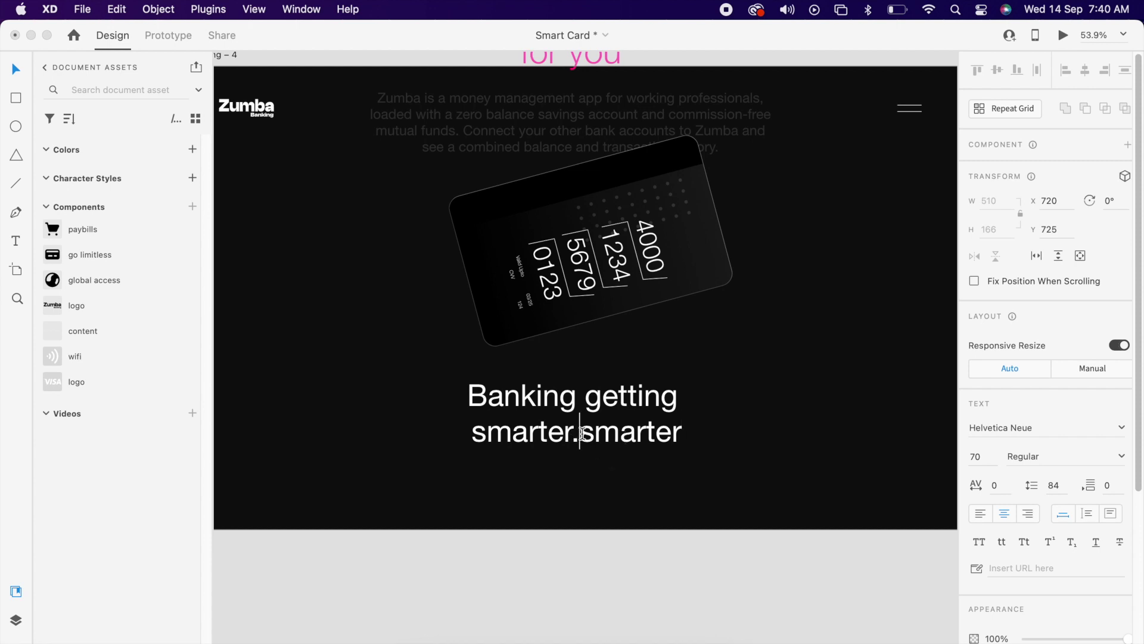
pyautogui.doubleClick(633, 435)
pyautogui.write('be')
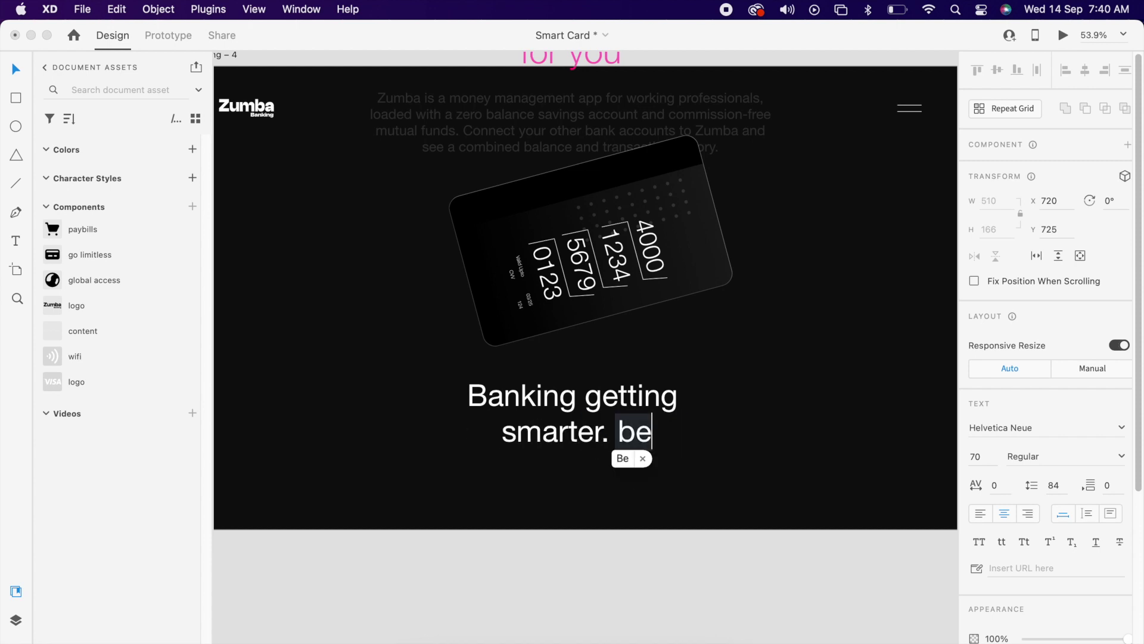
pyautogui.write('tter')
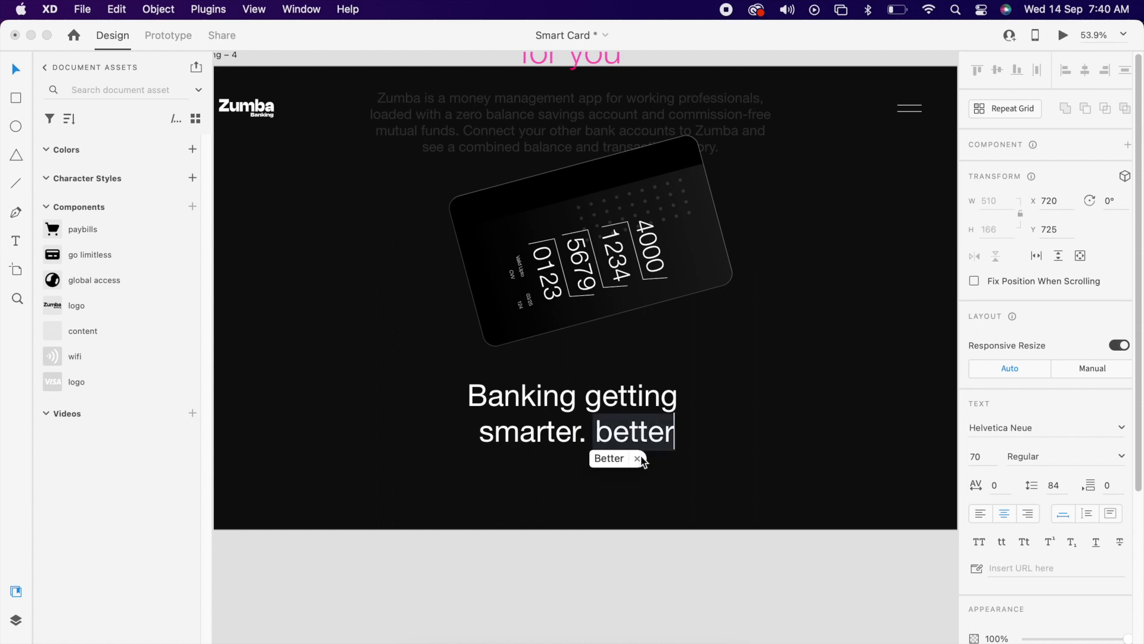
pyautogui.write('.')
pyautogui.press('Escape')
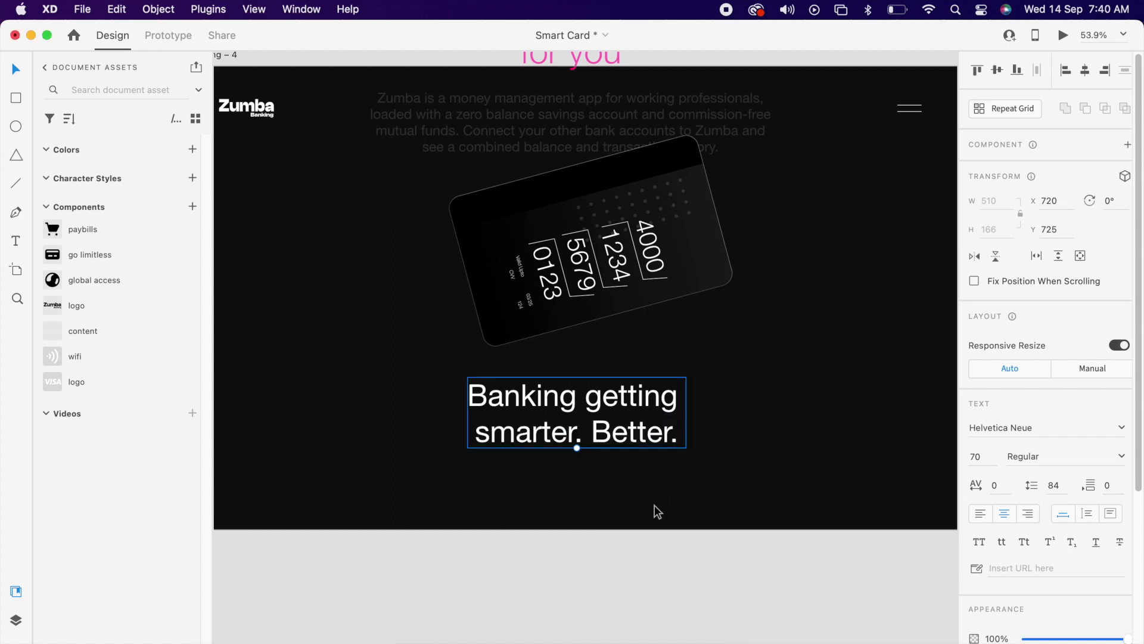
# Move the headline up under the card and convert it to outlines with Convert to Path.
pyautogui.scroll(-2, 526, 423)
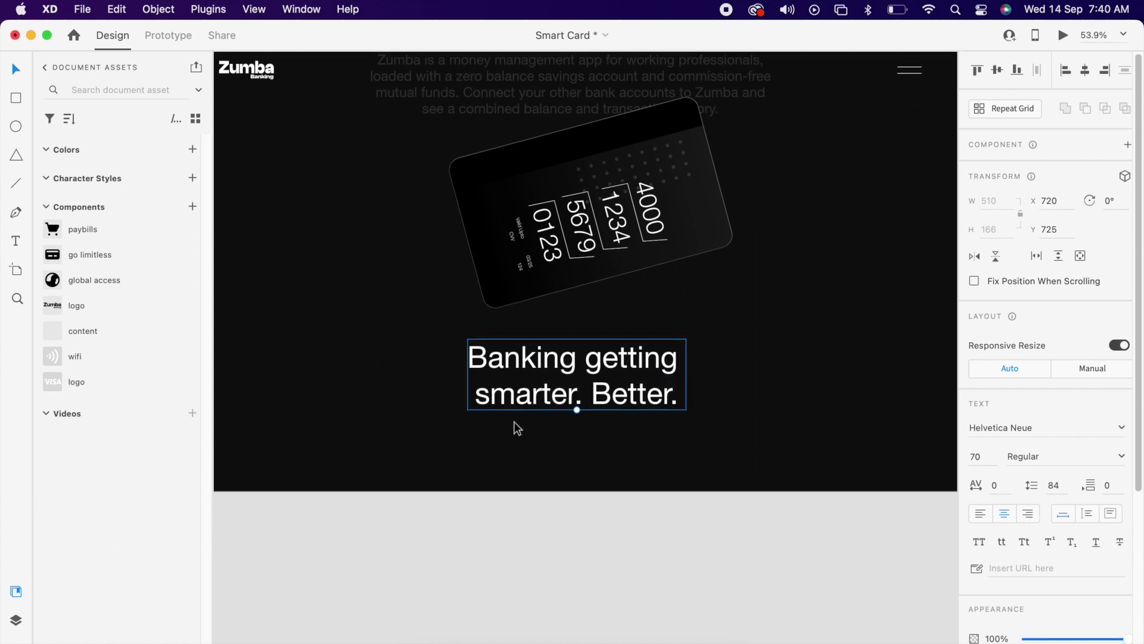
pyautogui.moveTo(626, 402); pyautogui.dragTo(578, 379)
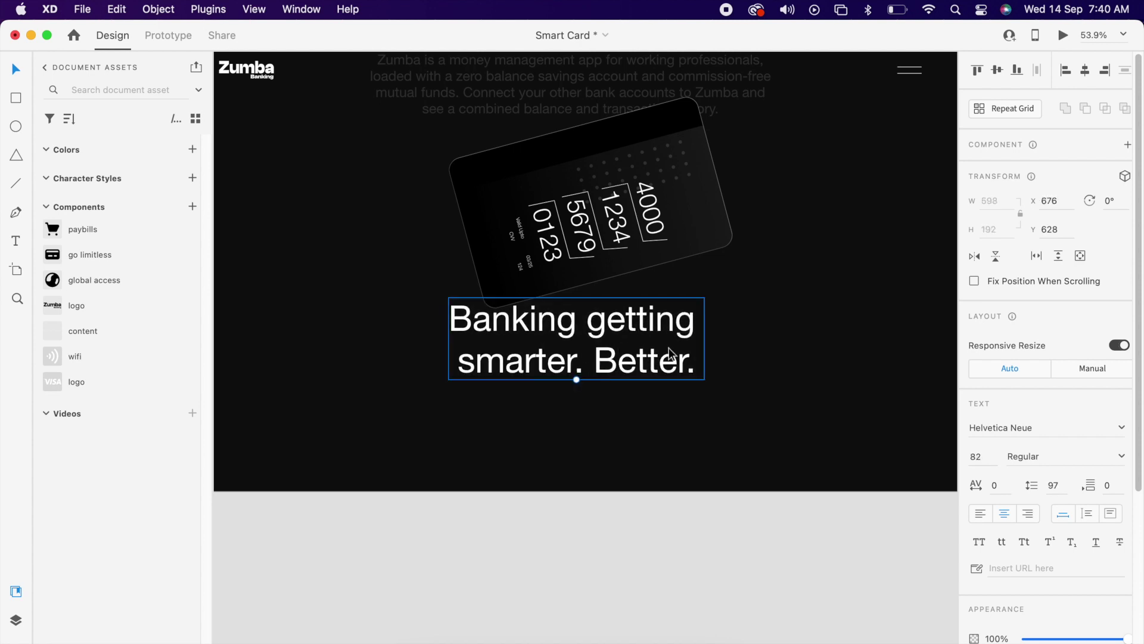
pyautogui.click(160, 9)
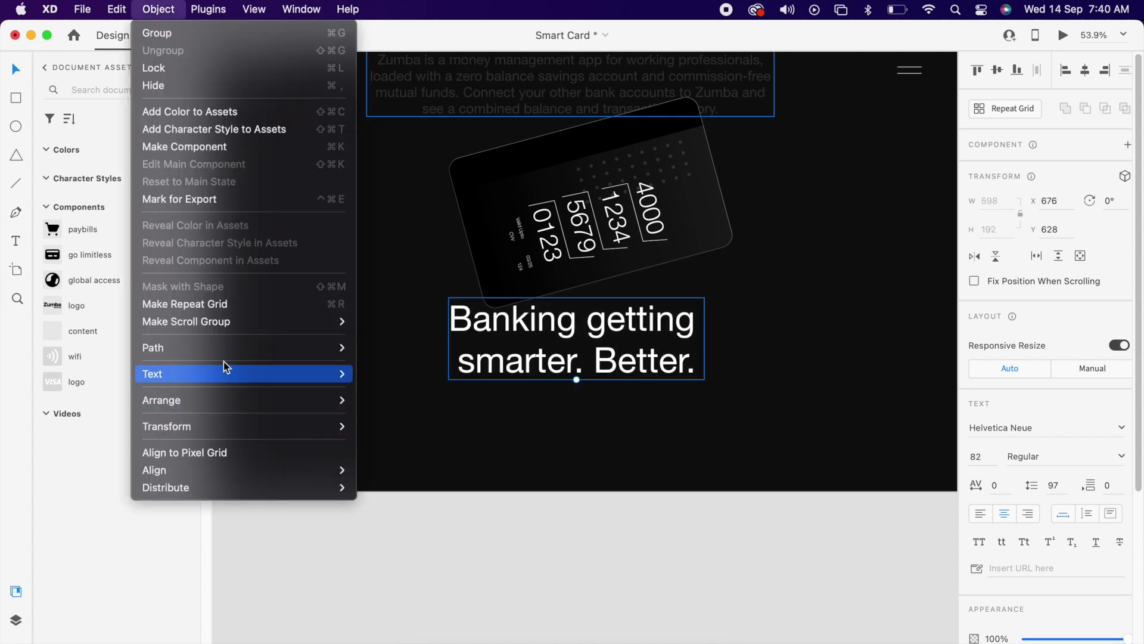
pyautogui.moveTo(291, 348)
pyautogui.click(422, 421)
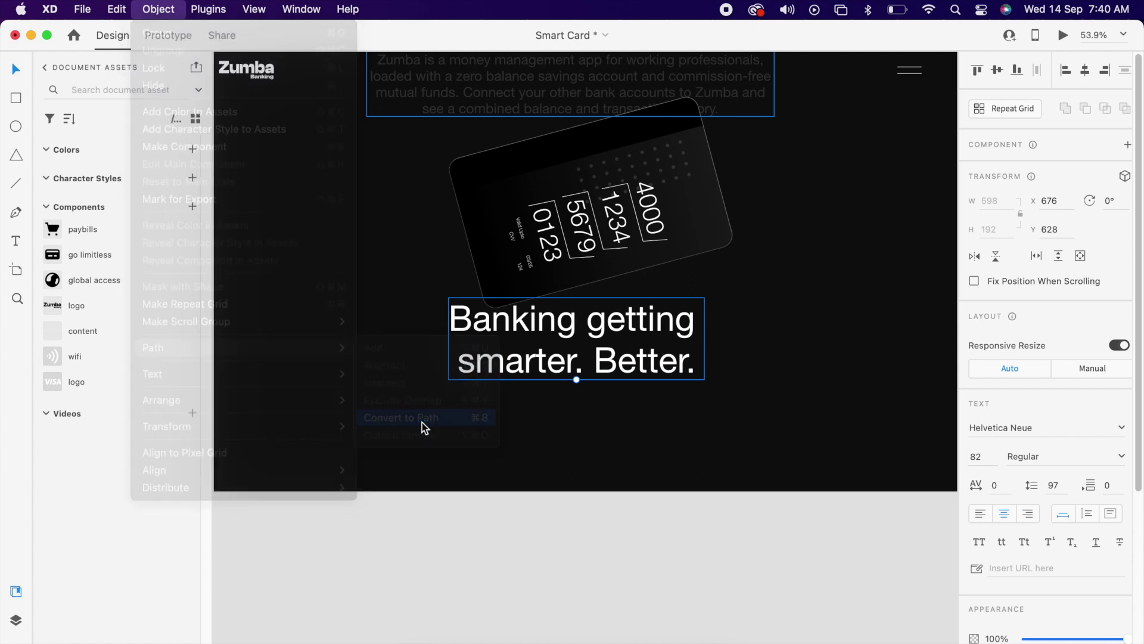
# Fill the headline with a linear gradient from #5800FF violet to #00F7E4 cyan, nudging it up slightly.
pyautogui.click(1007, 490)
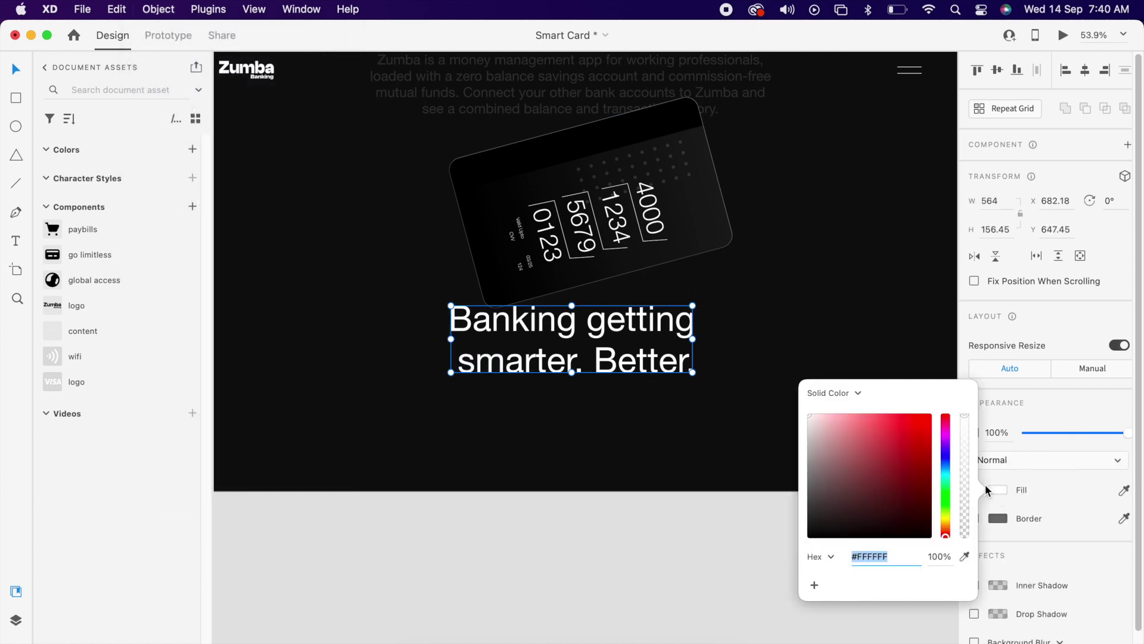
pyautogui.click(851, 396)
pyautogui.click(854, 410)
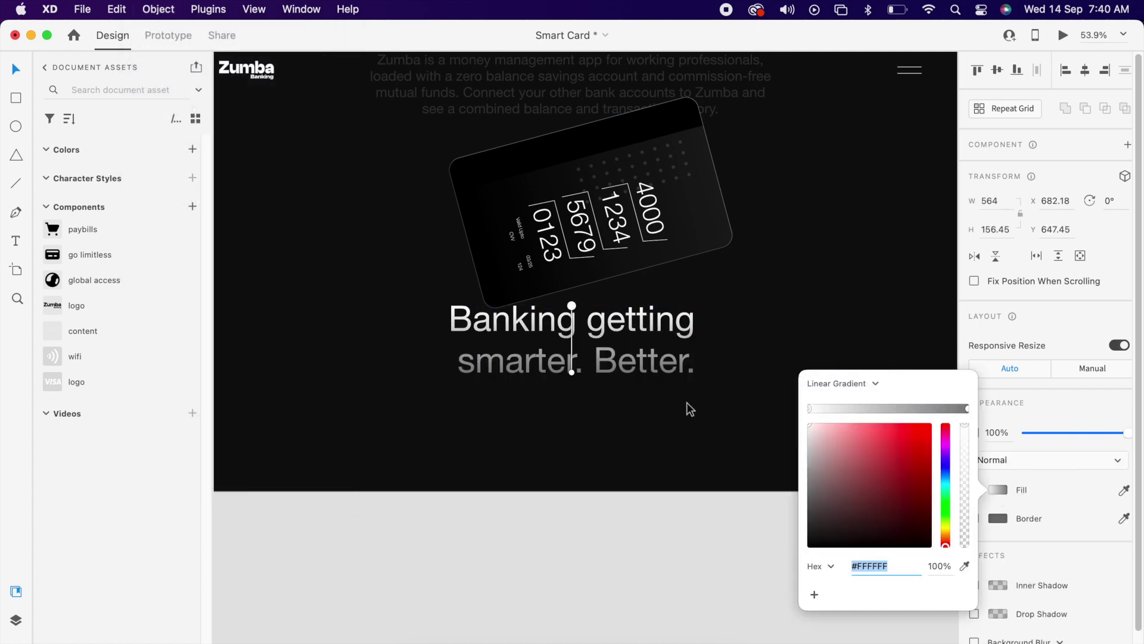
pyautogui.moveTo(946, 452); pyautogui.dragTo(962, 369)
pyautogui.click(966, 408)
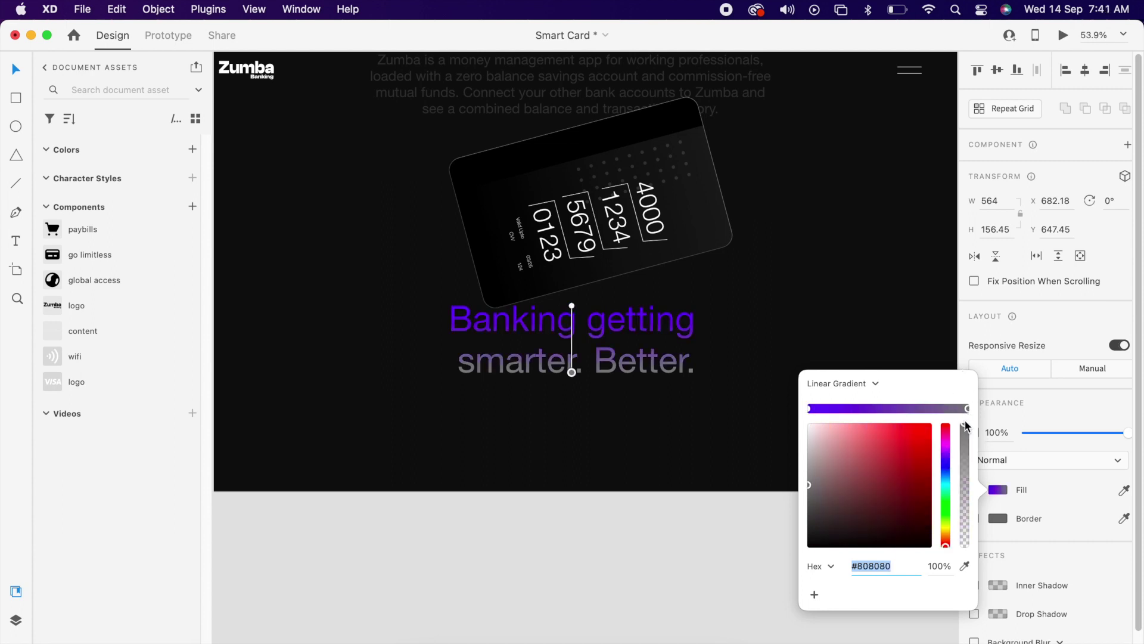
pyautogui.click(946, 487)
pyautogui.moveTo(920, 468); pyautogui.dragTo(939, 431)
pyautogui.click(638, 378)
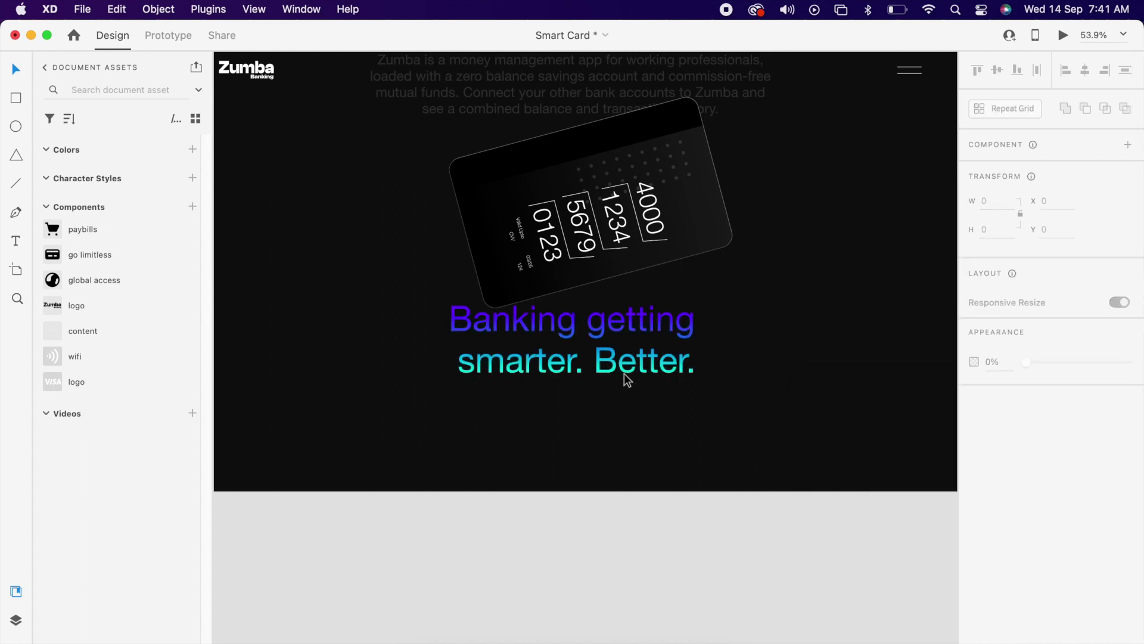
pyautogui.moveTo(613, 368); pyautogui.dragTo(613, 359)
# Place the paybills, go limitless and global access icon components from Assets below the headline.
pyautogui.click(638, 423)
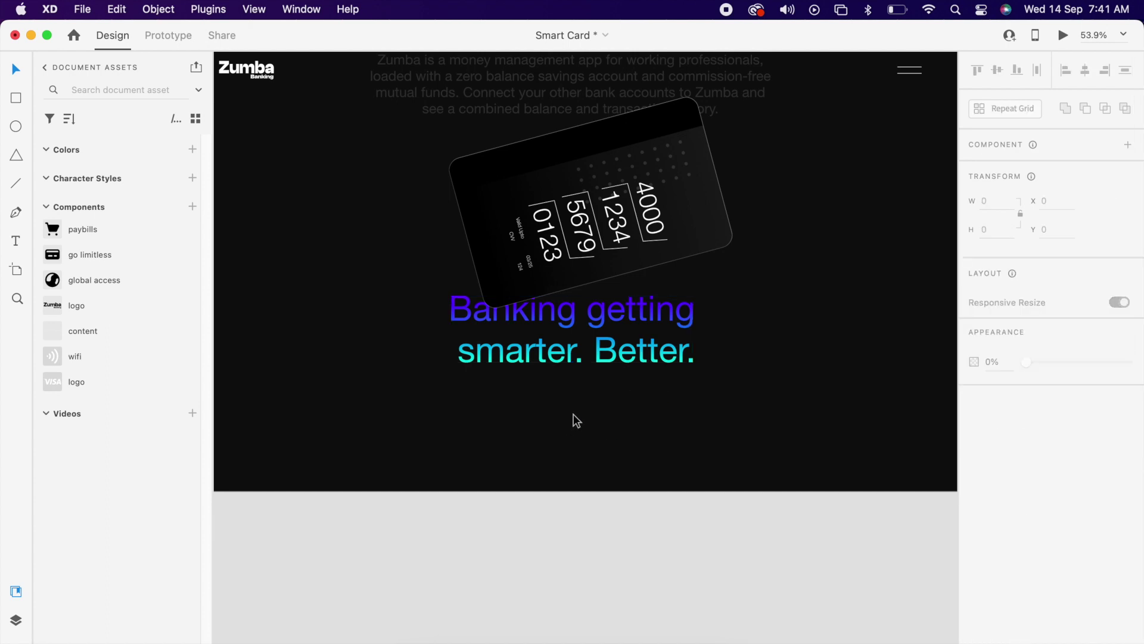
pyautogui.scroll(3, 572, 399)
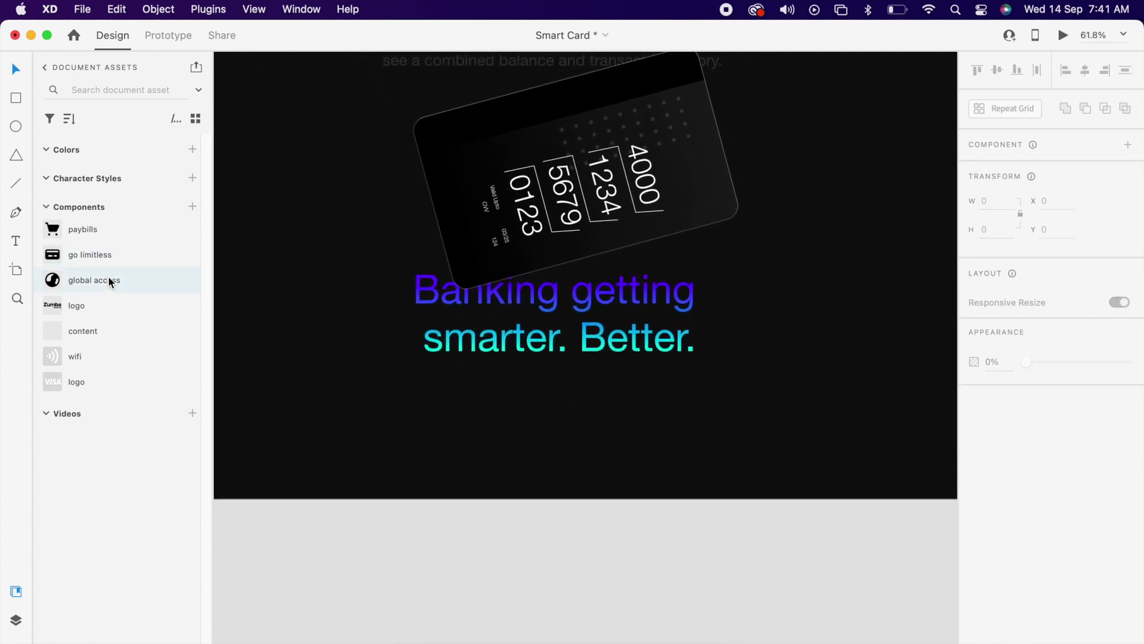
pyautogui.keyDown('shift'); pyautogui.click(88, 225); pyautogui.keyUp('shift')
pyautogui.moveTo(88, 225); pyautogui.dragTo(437, 378)
pyautogui.moveTo(589, 372); pyautogui.dragTo(410, 416)
pyautogui.click(1003, 490)
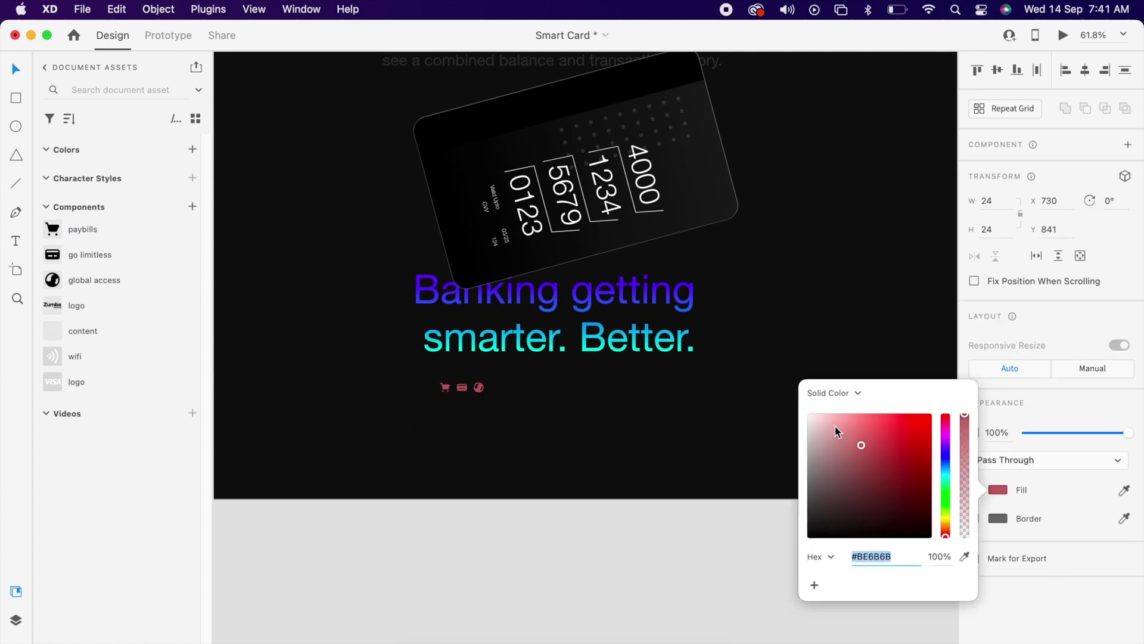
pyautogui.click(554, 419)
# Space the three icons apart, group them with Cmd+G, and scale the row larger.
pyautogui.moveTo(481, 393); pyautogui.dragTo(594, 395)
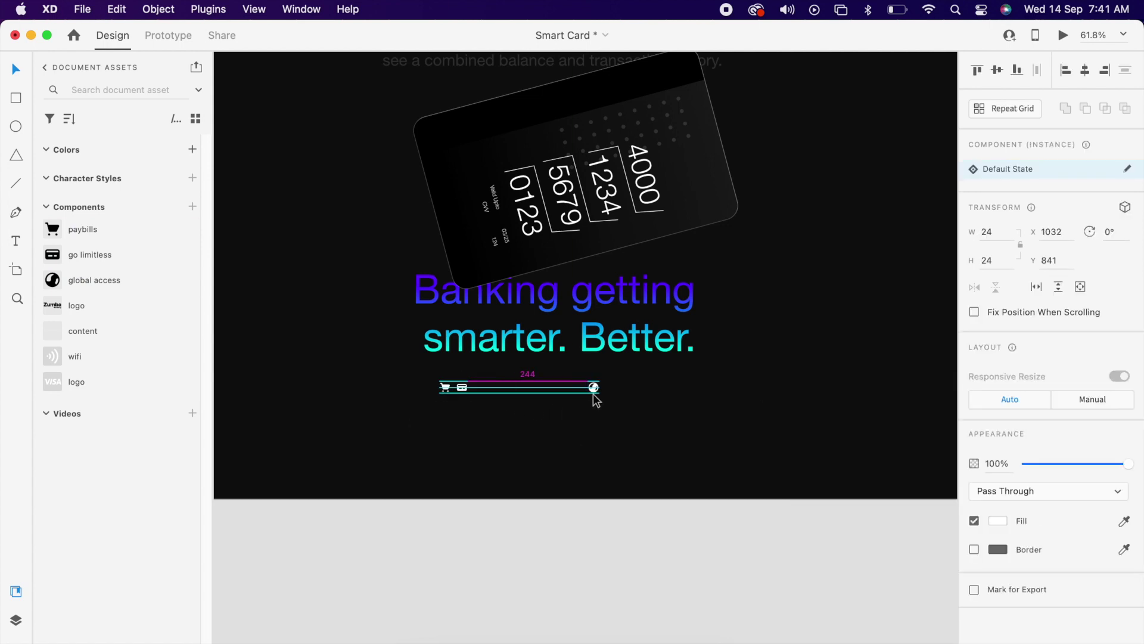
pyautogui.moveTo(464, 389); pyautogui.dragTo(512, 392)
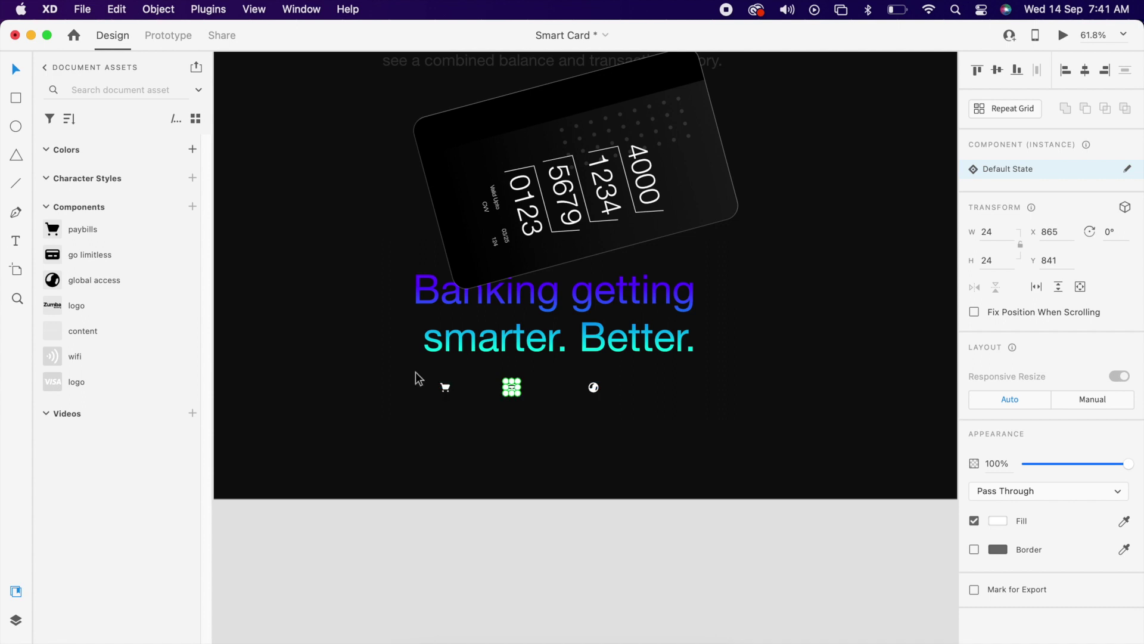
pyautogui.moveTo(418, 375); pyautogui.dragTo(751, 440)
pyautogui.press('super+g')
pyautogui.moveTo(600, 390); pyautogui.dragTo(743, 448)
pyautogui.click(622, 439)
# Add a left-aligned 'Pay bills' label beneath the cart icon.
pyautogui.press('t')
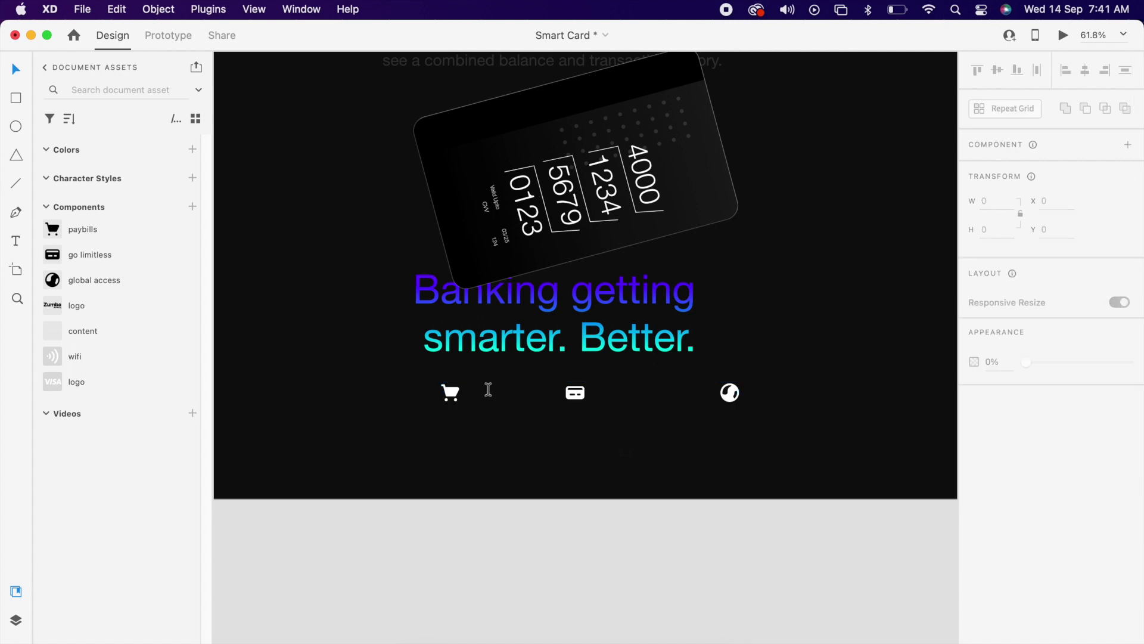
pyautogui.click(485, 393)
pyautogui.write('p')
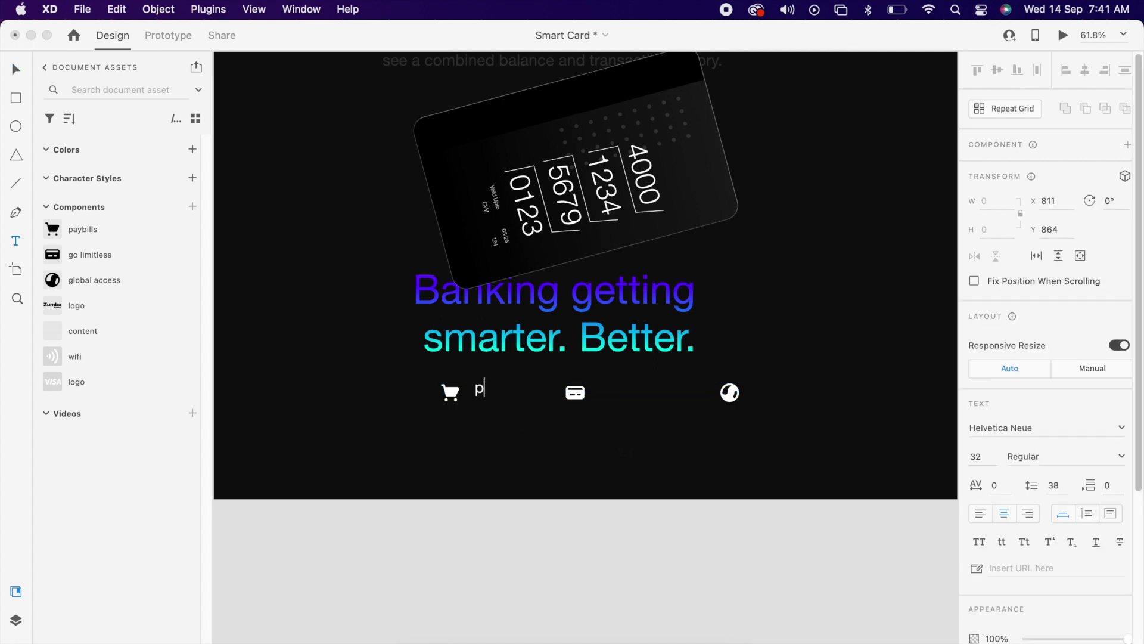
pyautogui.write('aybills')
pyautogui.click(532, 413)
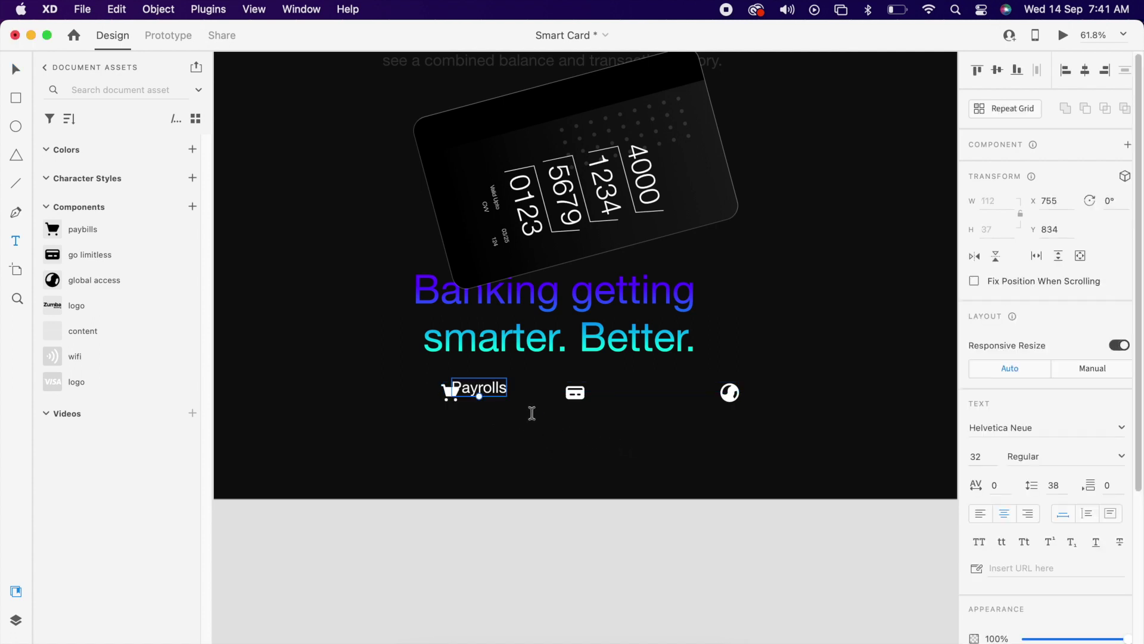
pyautogui.click(983, 518)
pyautogui.moveTo(471, 390); pyautogui.dragTo(464, 429)
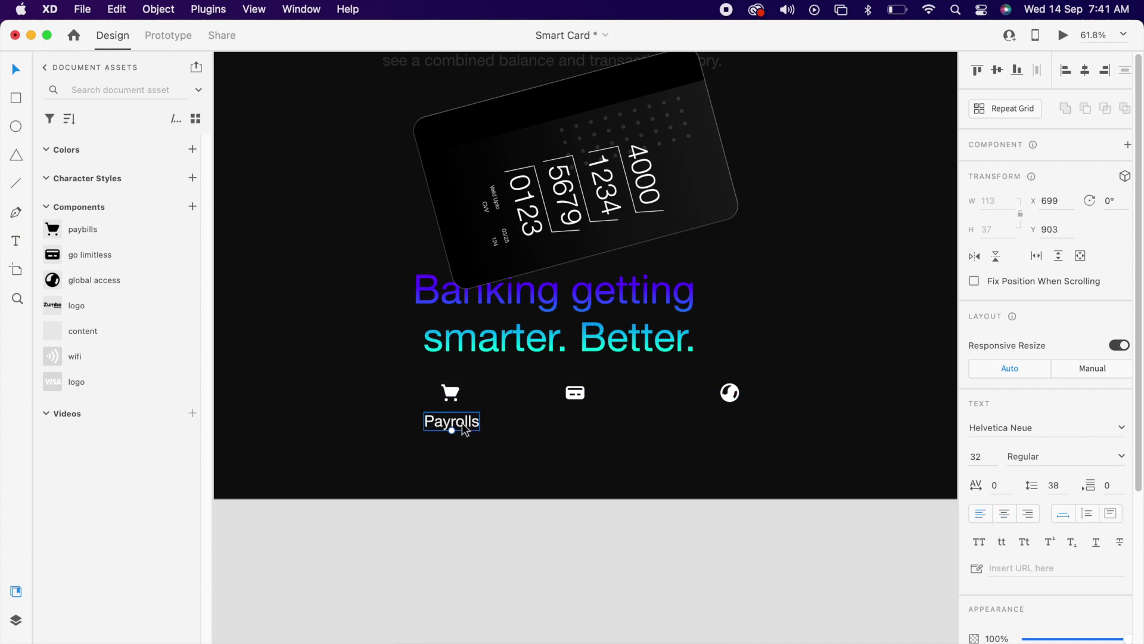
pyautogui.doubleClick(464, 429)
pyautogui.write('paybills')
pyautogui.press('Escape')
pyautogui.doubleClick(456, 429)
pyautogui.moveTo(454, 423); pyautogui.dragTo(646, 412)
pyautogui.press('Right')
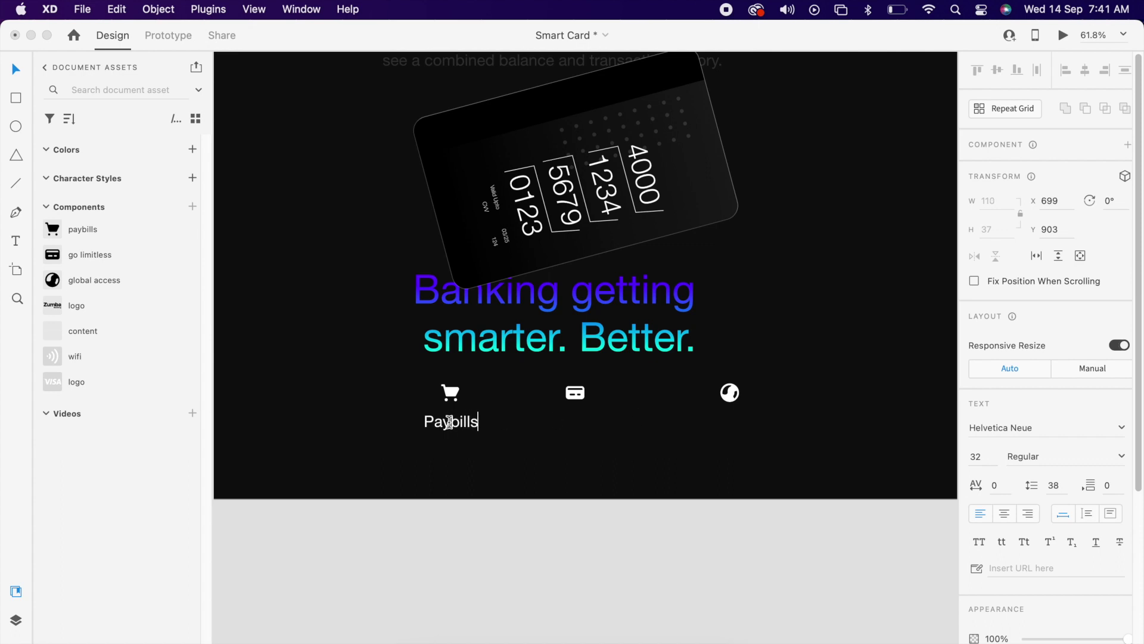
pyautogui.press('Escape')
# Duplicate the label as 'Go limitless' under the card icon and 'Go global' under the globe.
pyautogui.moveTo(462, 428); pyautogui.dragTo(589, 432)
pyautogui.doubleClick(589, 426)
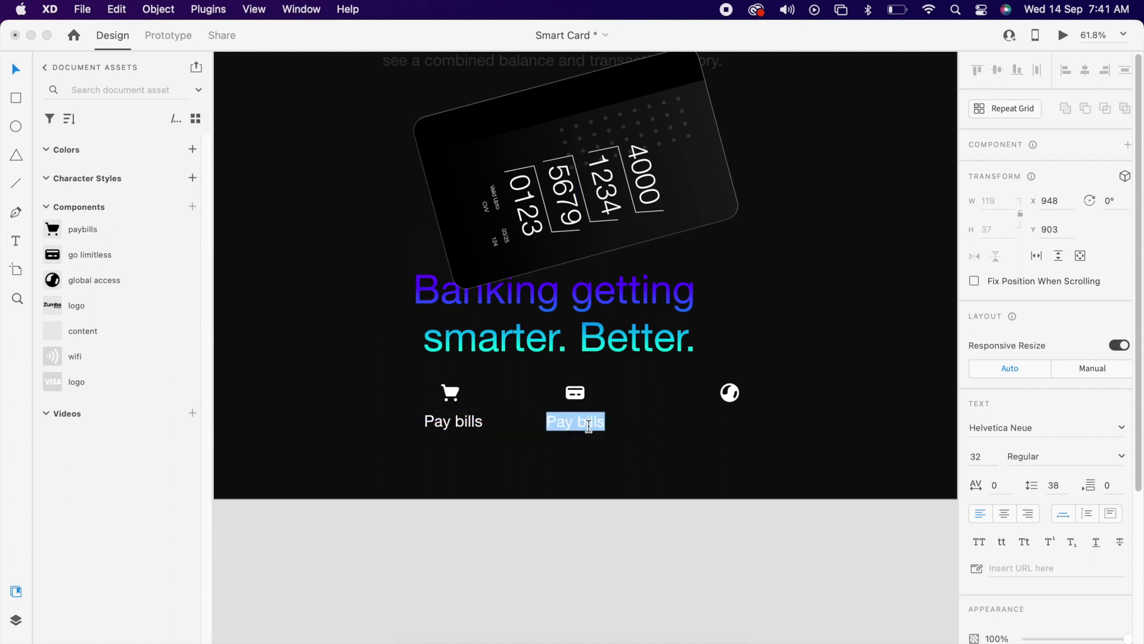
pyautogui.write('Go ')
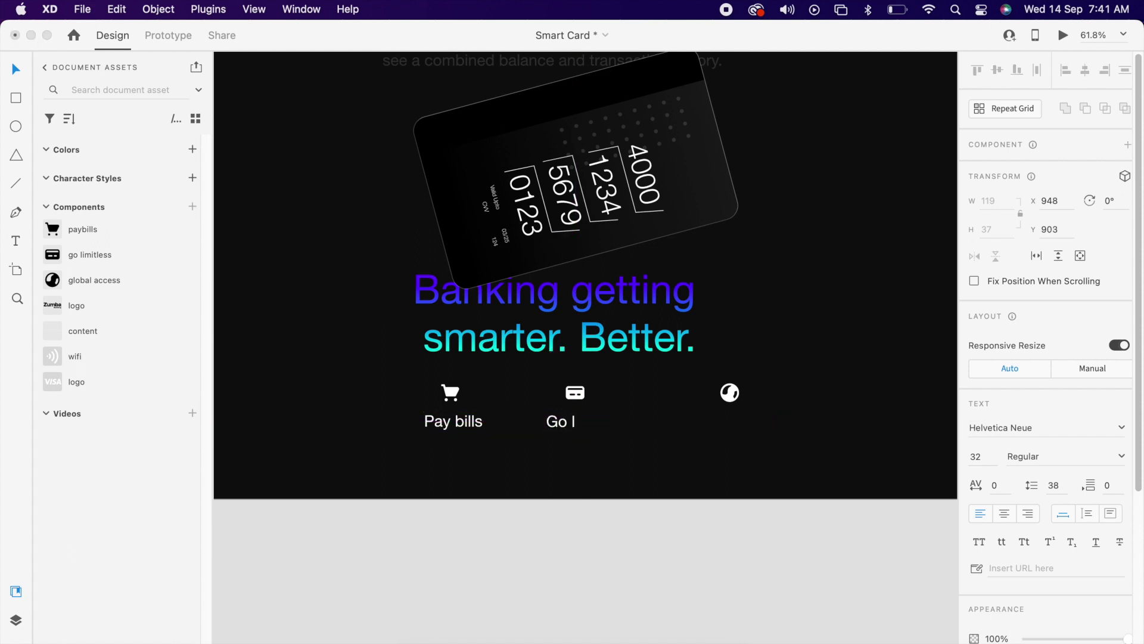
pyautogui.write('limitless')
pyautogui.press('Escape')
pyautogui.moveTo(609, 421); pyautogui.dragTo(749, 433)
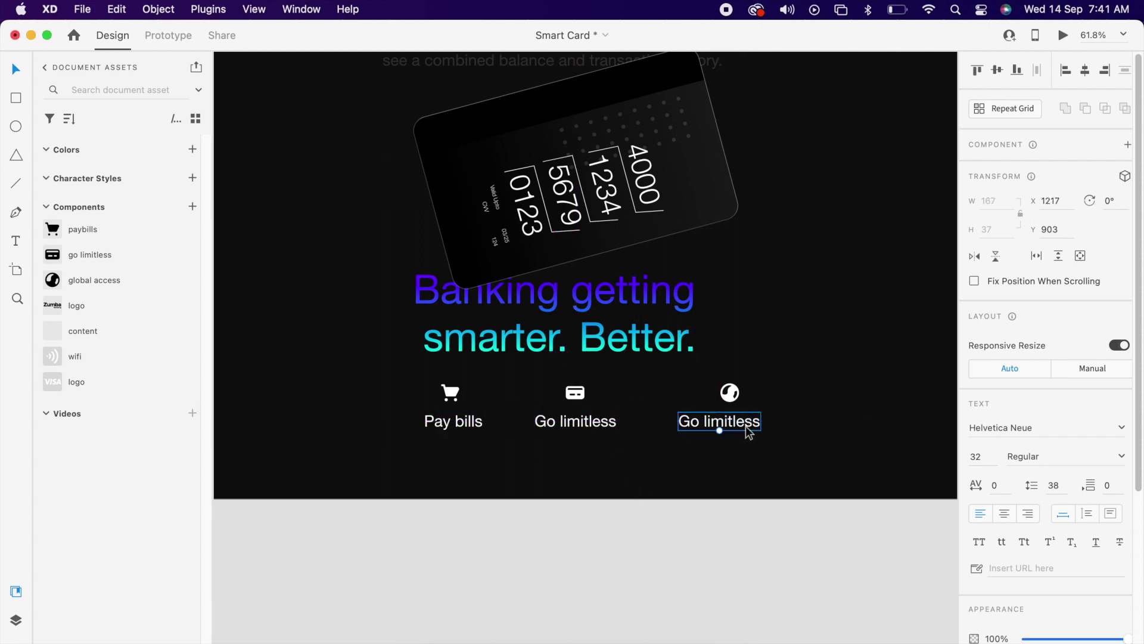
pyautogui.doubleClick(746, 427)
pyautogui.write('Go g')
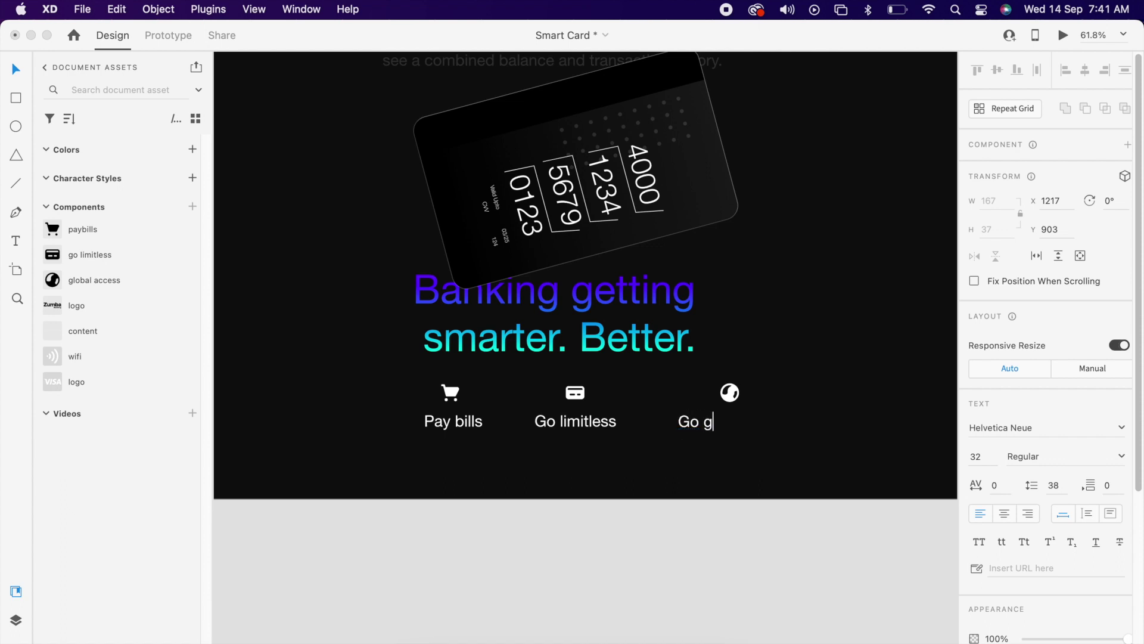
pyautogui.write('lobal')
pyautogui.press('Escape')
# Set the three labels to font size 25 and move them up toward the icons.
pyautogui.click(453, 425)
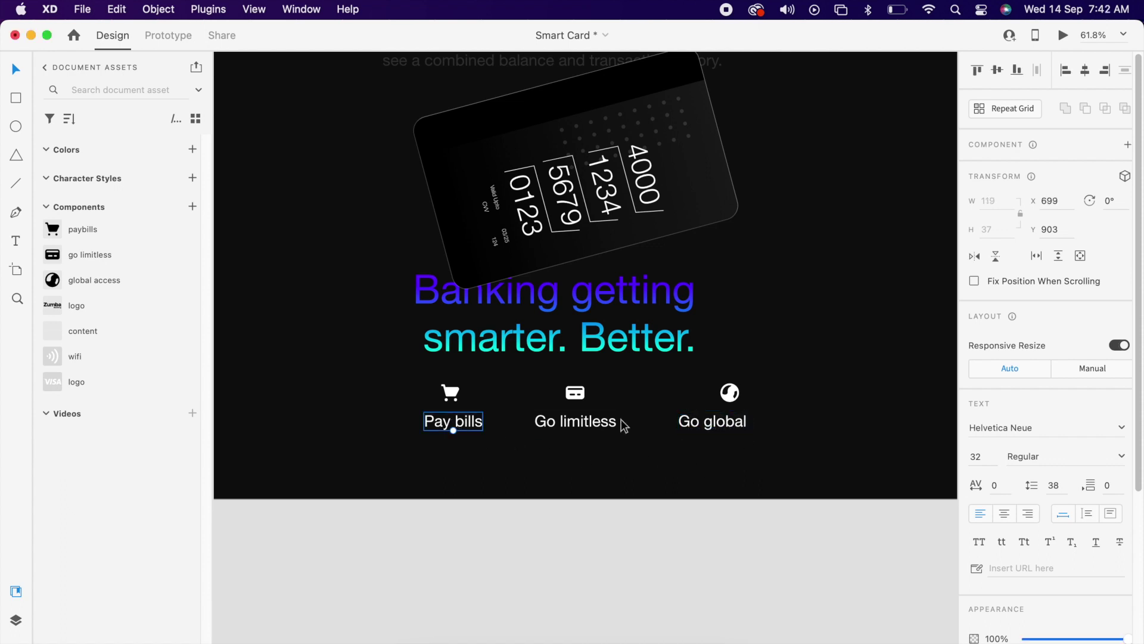
pyautogui.keyDown('shift'); pyautogui.click(614, 423); pyautogui.keyUp('shift')
pyautogui.keyDown('shift'); pyautogui.click(712, 421); pyautogui.keyUp('shift')
pyautogui.click(993, 457)
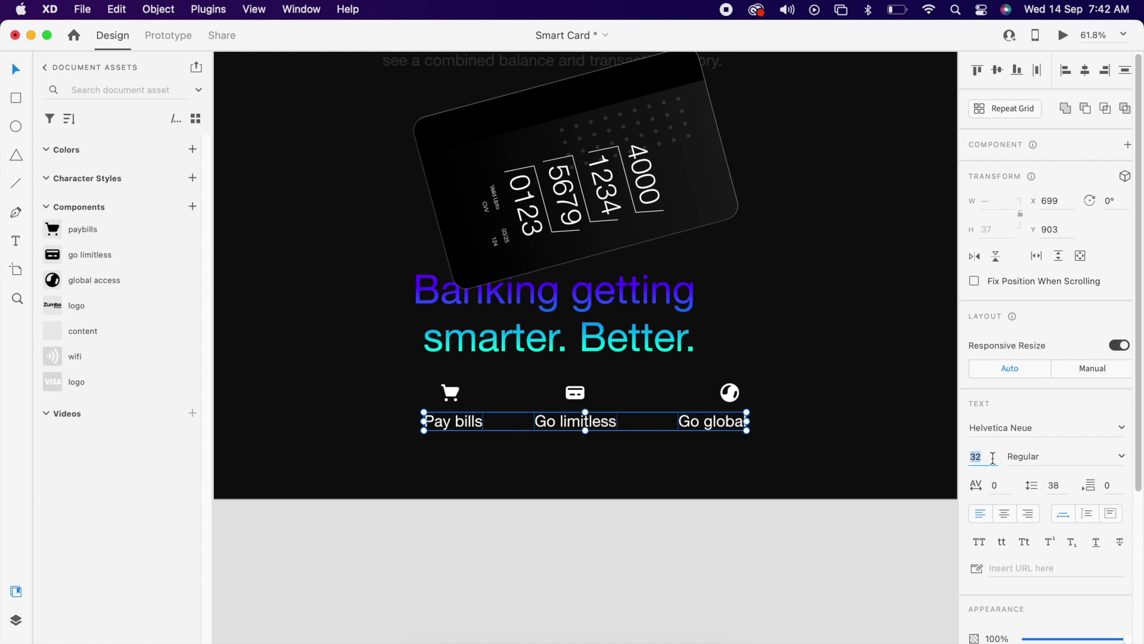
pyautogui.press('Return')
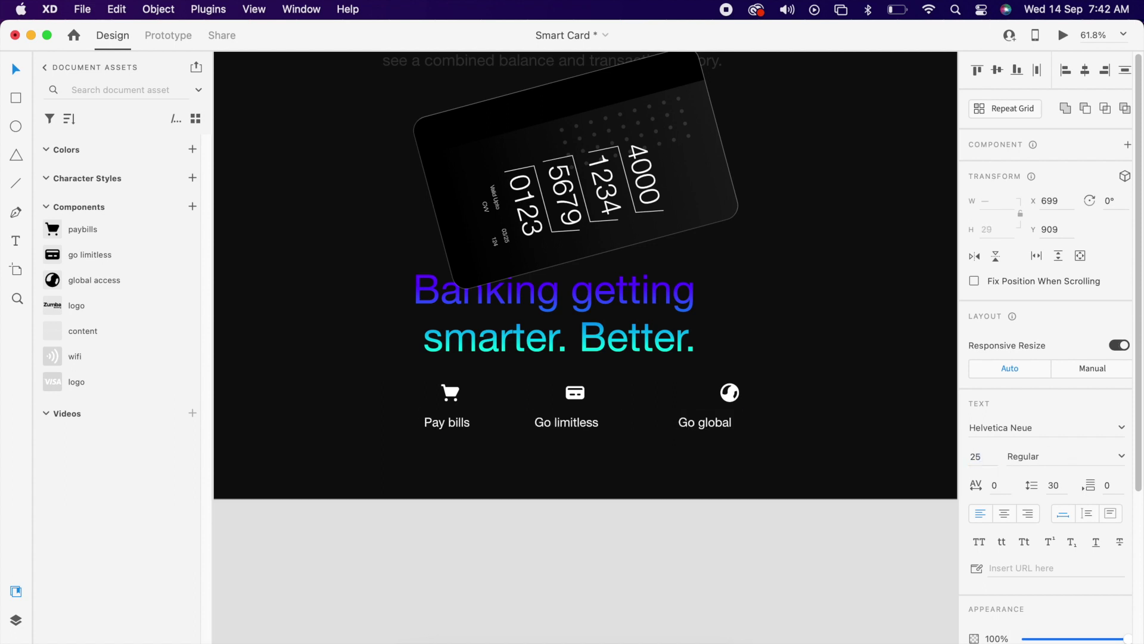
pyautogui.click(812, 469)
pyautogui.moveTo(706, 425); pyautogui.dragTo(732, 430)
pyautogui.click(563, 425)
pyautogui.keyDown('shift'); pyautogui.click(463, 430); pyautogui.keyUp('shift')
pyautogui.keyDown('shift'); pyautogui.click(740, 421); pyautogui.keyUp('shift')
pyautogui.moveTo(741, 421)
pyautogui.mouseDown()
pyautogui.moveTo(753, 412)
pyautogui.moveTo(744, 419)
pyautogui.mouseUp()
# Centre the globe icon horizontally over its 'Go global' label.
pyautogui.moveTo(773, 374); pyautogui.dragTo(718, 444)
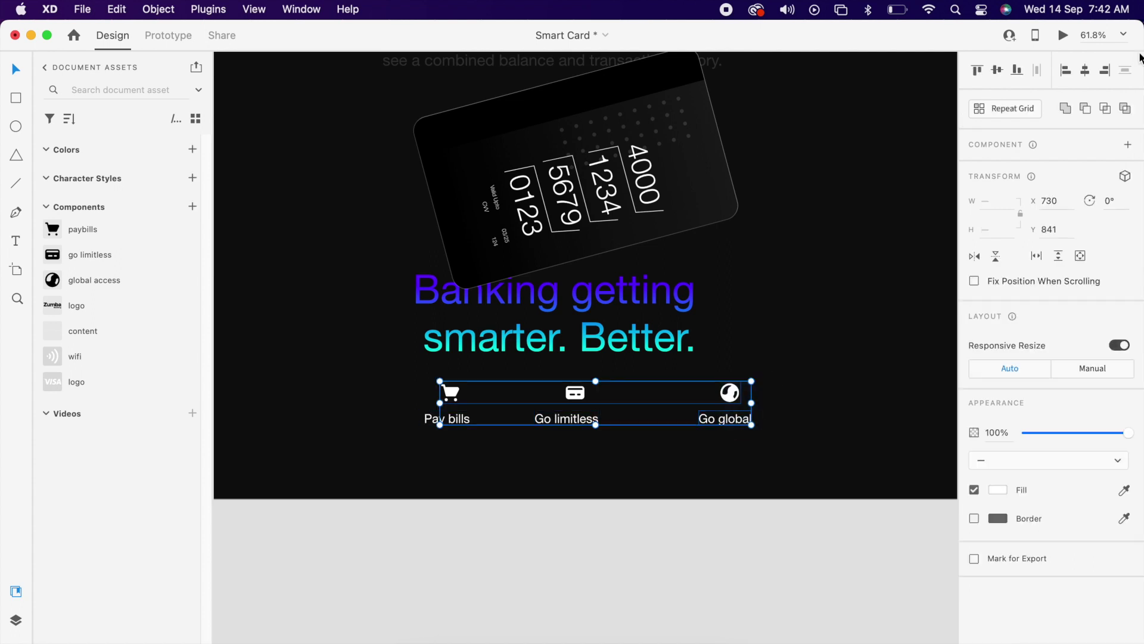
pyautogui.click(799, 434)
pyautogui.click(729, 421)
pyautogui.click(731, 393)
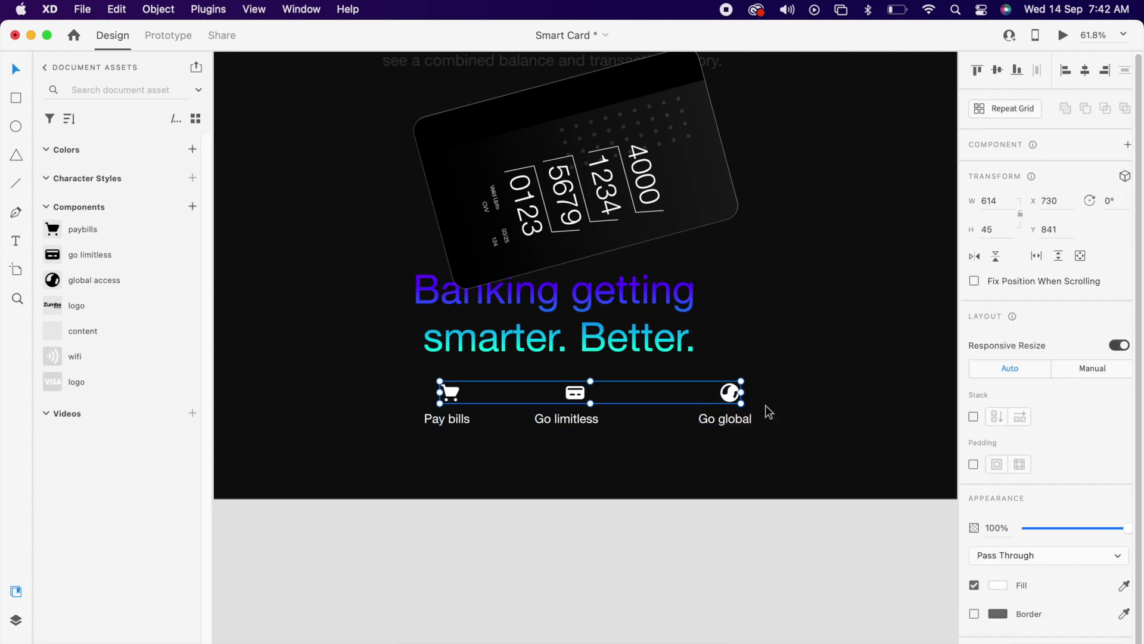
pyautogui.moveTo(778, 377); pyautogui.dragTo(733, 436)
pyautogui.click(1083, 74)
# Centre the card icon over 'Go limitless' and the cart icon over 'Pay bills'.
pyautogui.moveTo(612, 382); pyautogui.dragTo(572, 428)
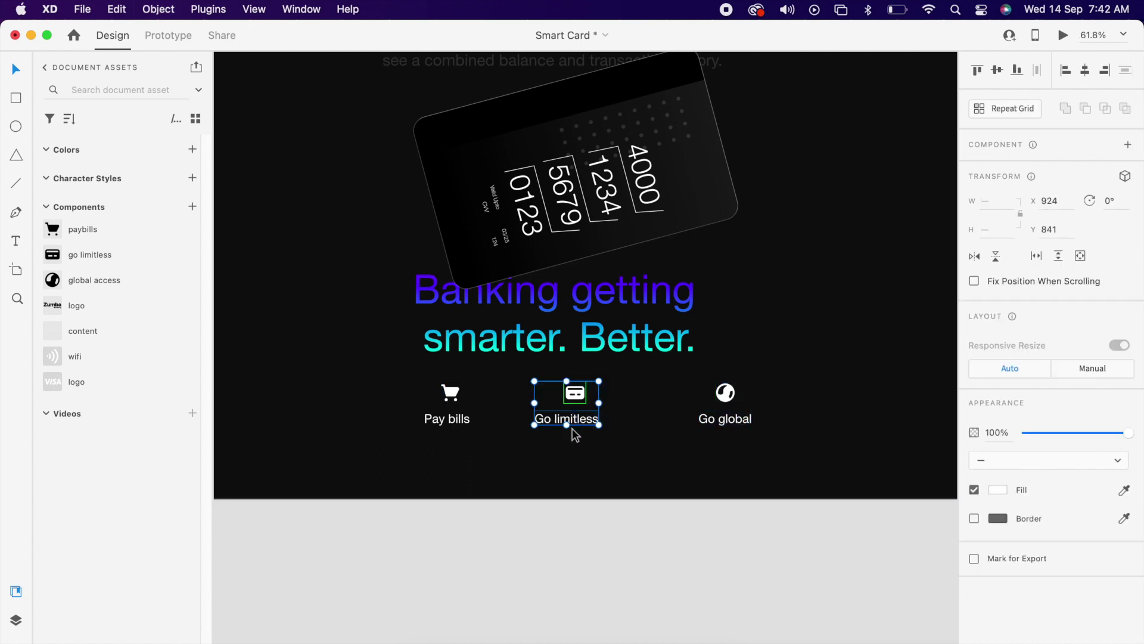
pyautogui.click(1085, 71)
pyautogui.moveTo(480, 377); pyautogui.dragTo(427, 435)
pyautogui.click(1083, 74)
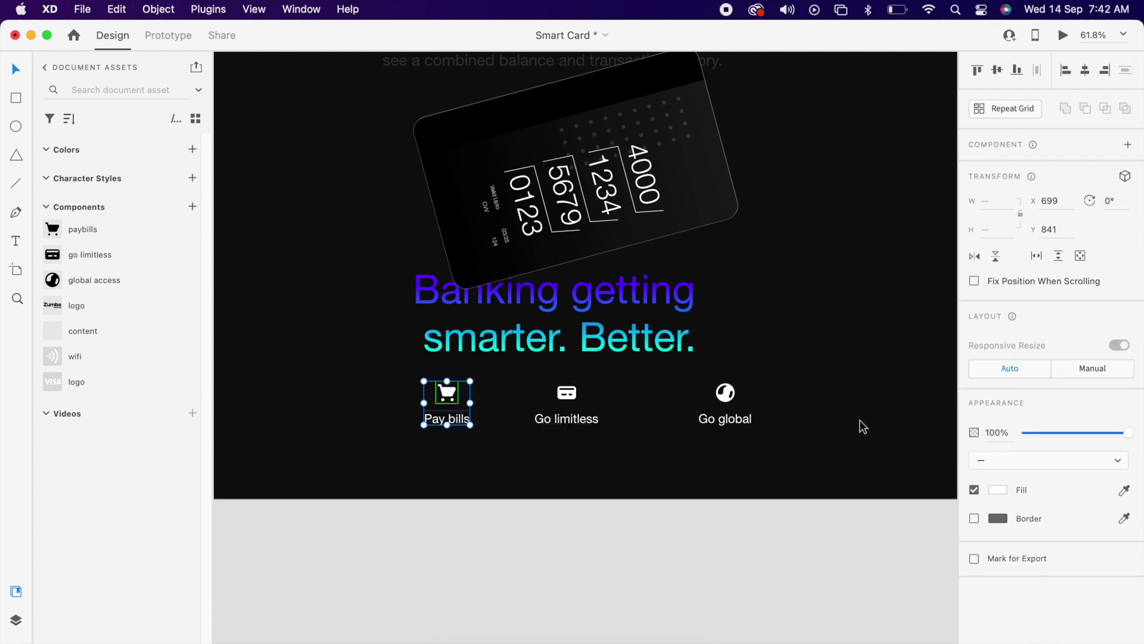
# Distribute the three feature pairs evenly, group them, and lower the group's opacity to about 59%.
pyautogui.click(732, 422)
pyautogui.moveTo(732, 422); pyautogui.dragTo(673, 422)
pyautogui.moveTo(451, 421); pyautogui.dragTo(442, 419)
pyautogui.moveTo(366, 374); pyautogui.dragTo(694, 458)
pyautogui.click(1038, 71)
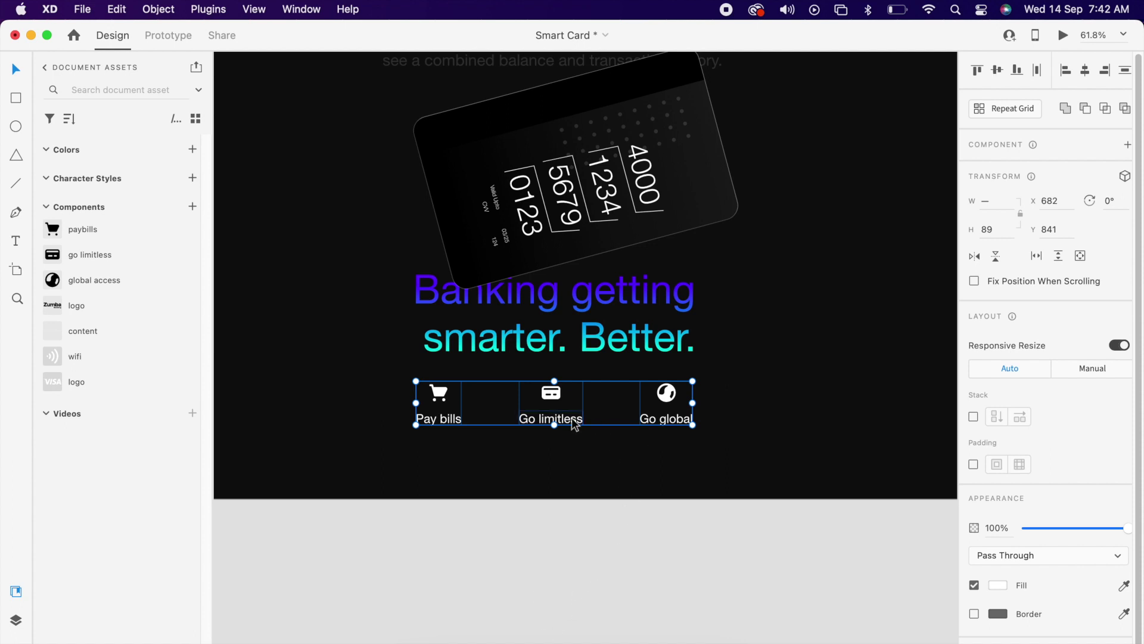
pyautogui.rightClick(557, 395)
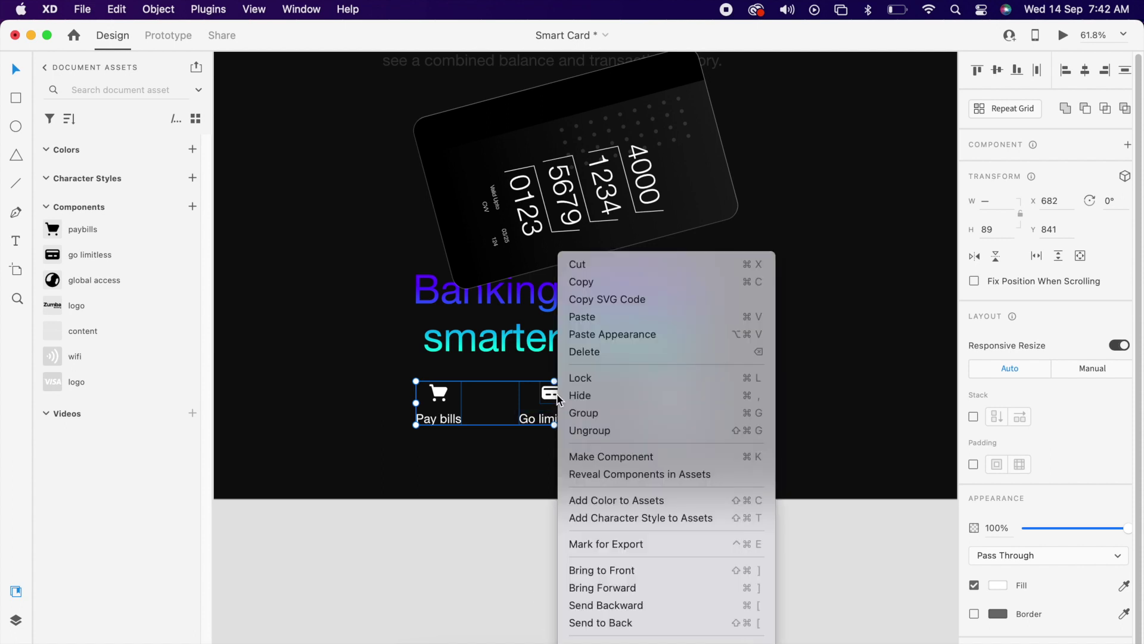
pyautogui.click(600, 411)
pyautogui.moveTo(1106, 528); pyautogui.dragTo(1086, 528)
pyautogui.click(855, 398)
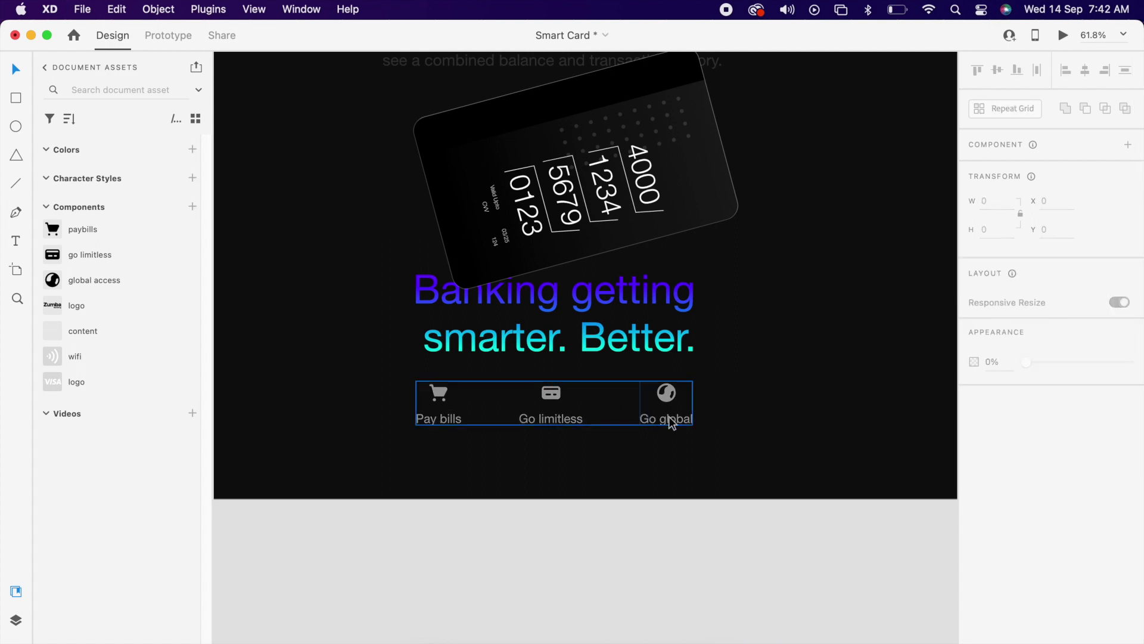
pyautogui.scroll(-5, 687, 426)
pyautogui.scroll(3, 748, 352)
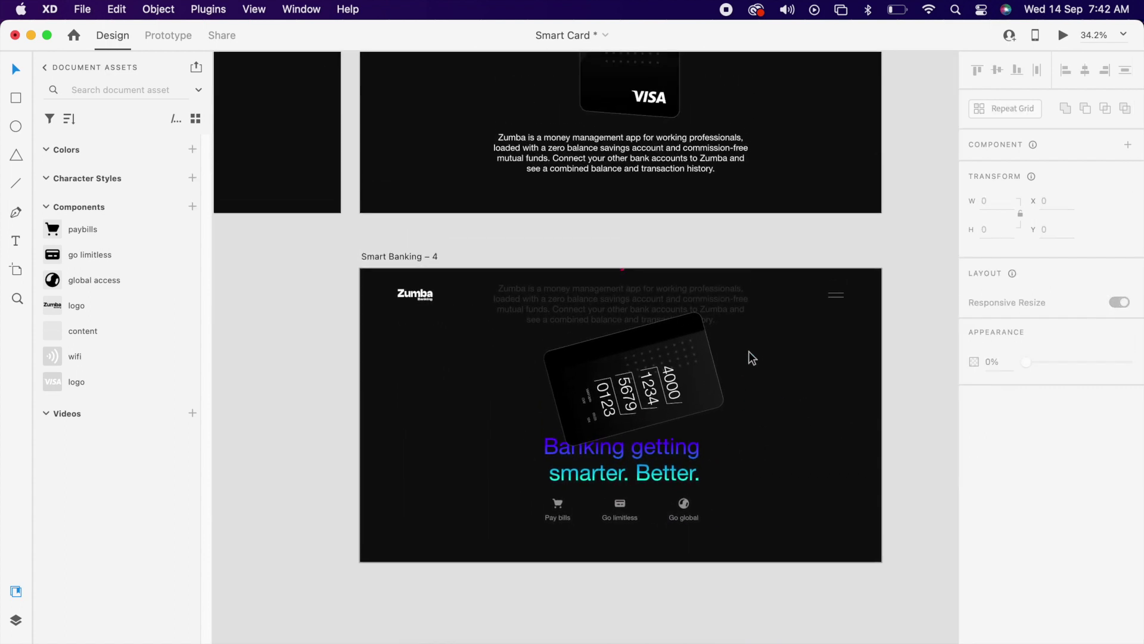
pyautogui.scroll(-2, 710, 298)
pyautogui.click(1063, 35)
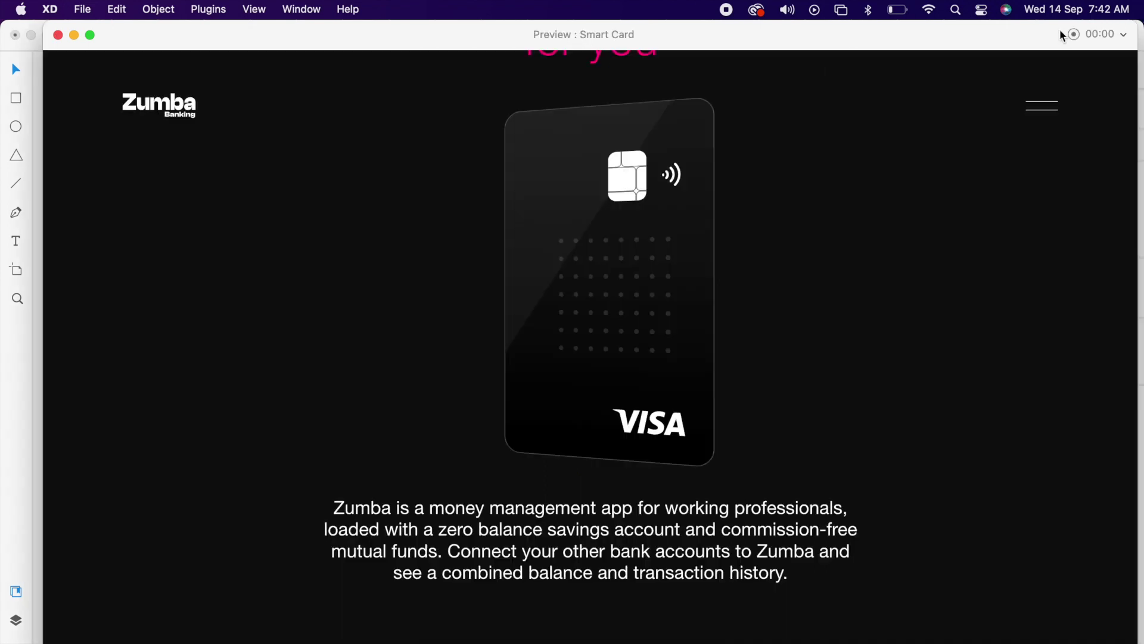
pyautogui.click(554, 373)
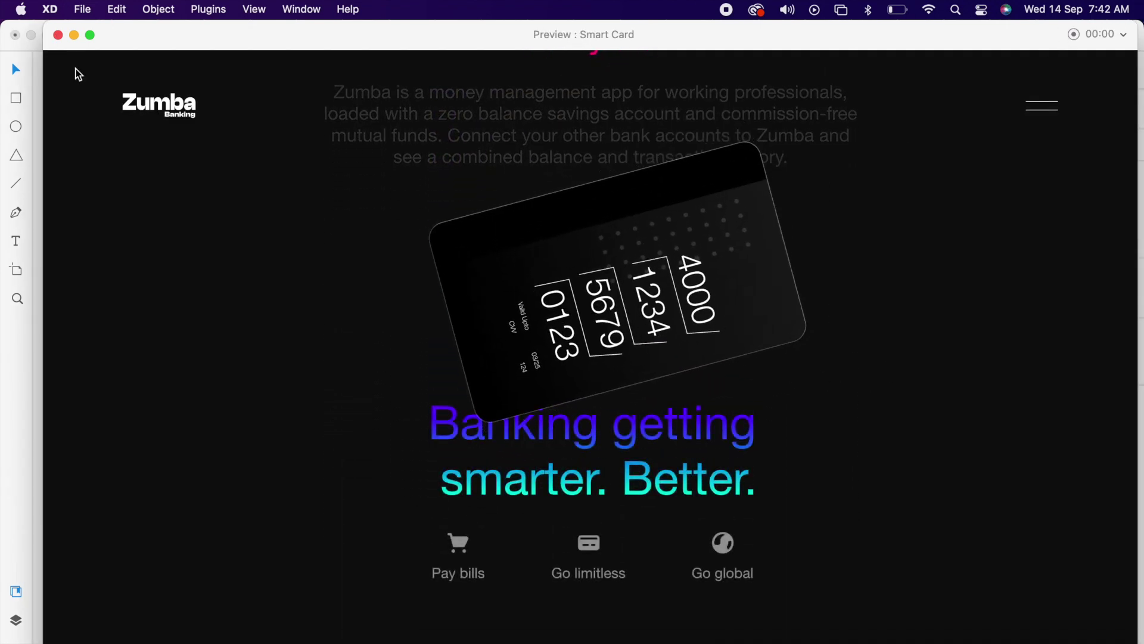
pyautogui.click(58, 35)
pyautogui.scroll(-2, 622, 488)
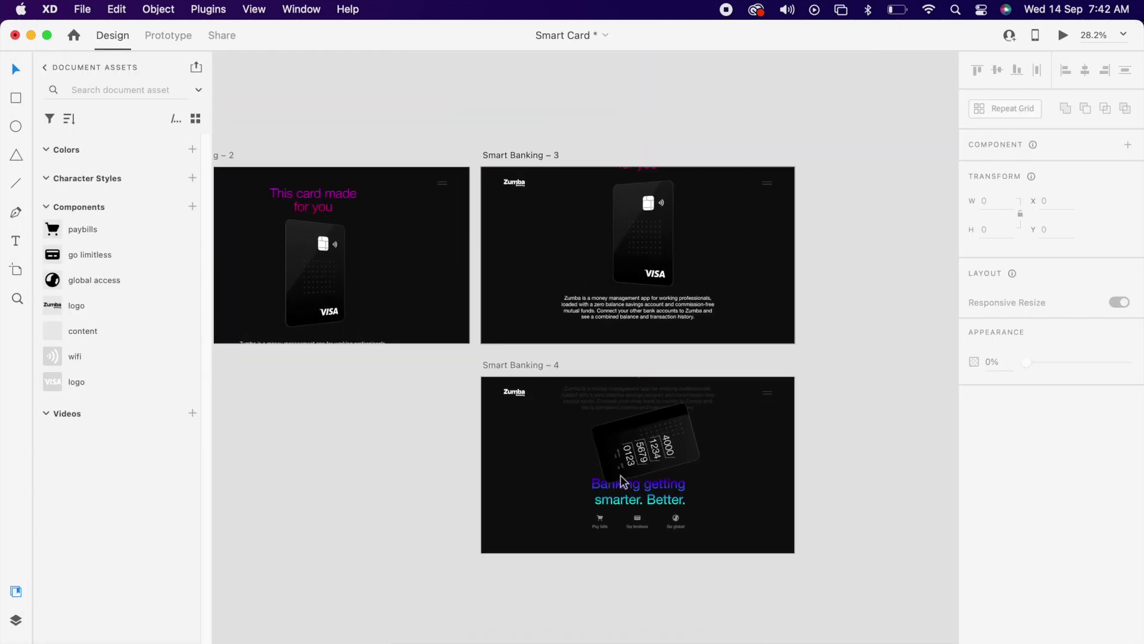
pyautogui.click(645, 488)
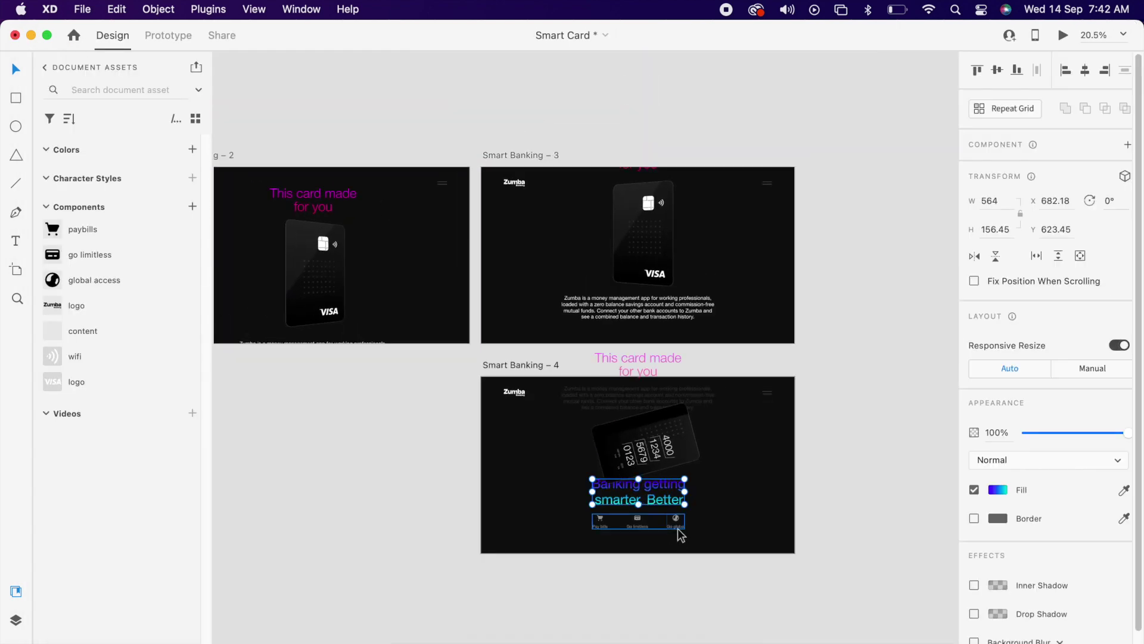
pyautogui.rightClick(680, 533)
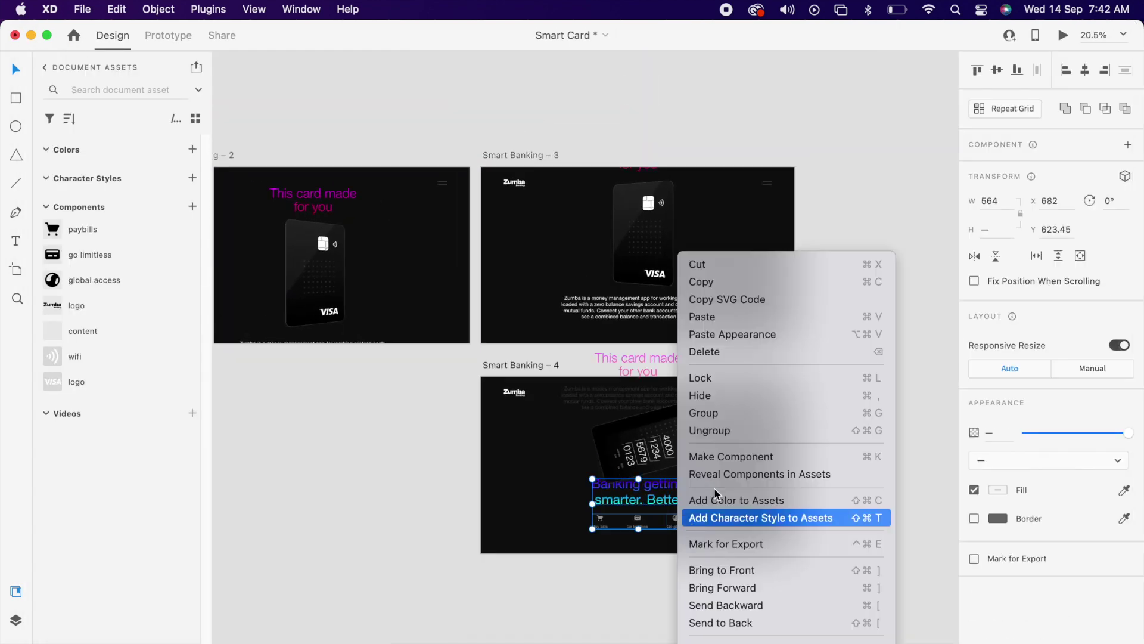
pyautogui.click(748, 431)
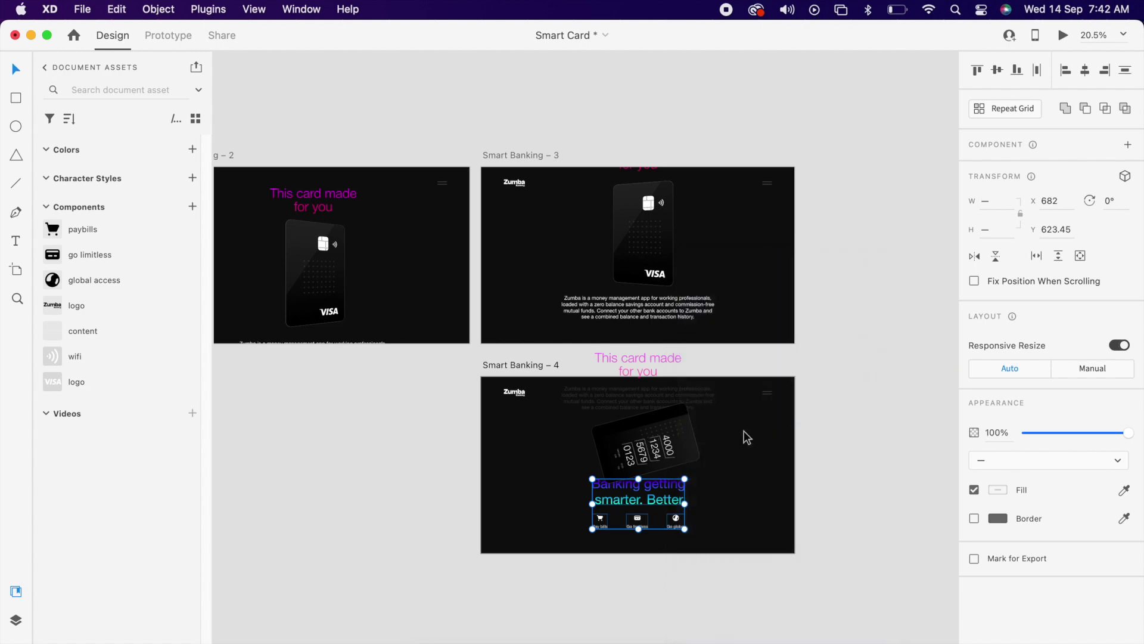
pyautogui.click(693, 335)
pyautogui.press('super+v')
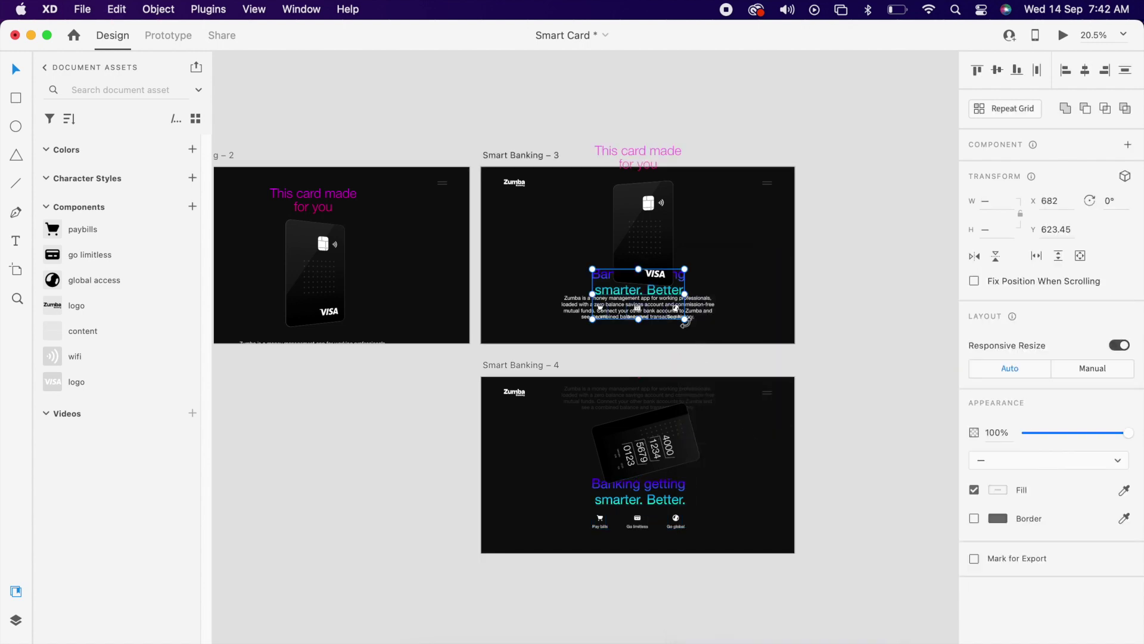
pyautogui.scroll(3, 668, 286)
pyautogui.moveTo(698, 253); pyautogui.dragTo(696, 404)
pyautogui.click(770, 427)
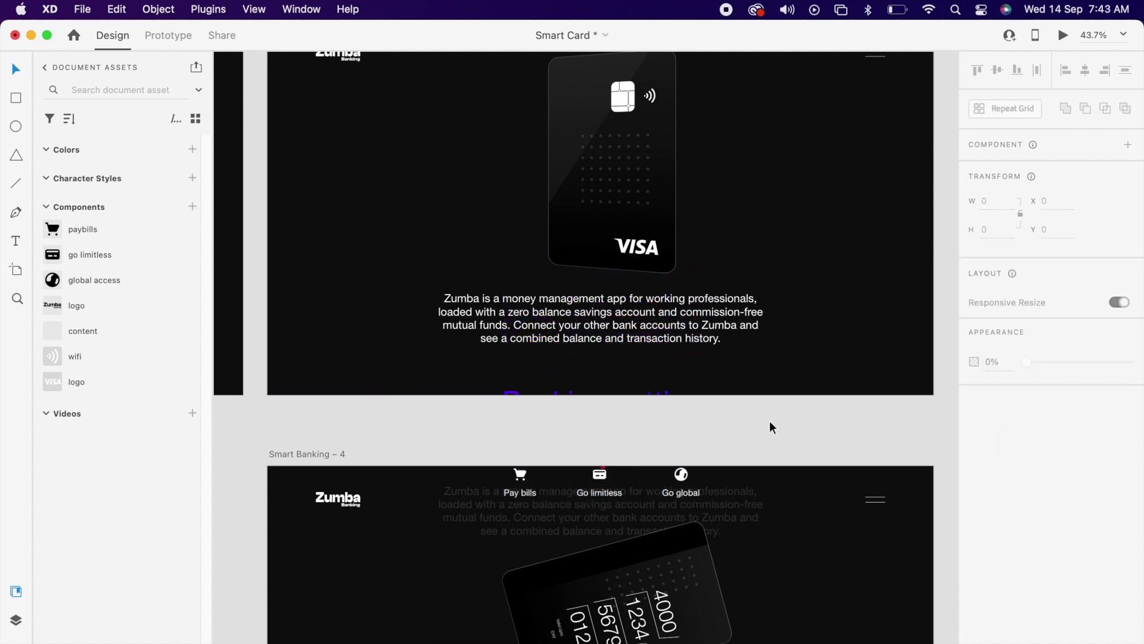
pyautogui.scroll(-3, 696, 414)
pyautogui.click(673, 292)
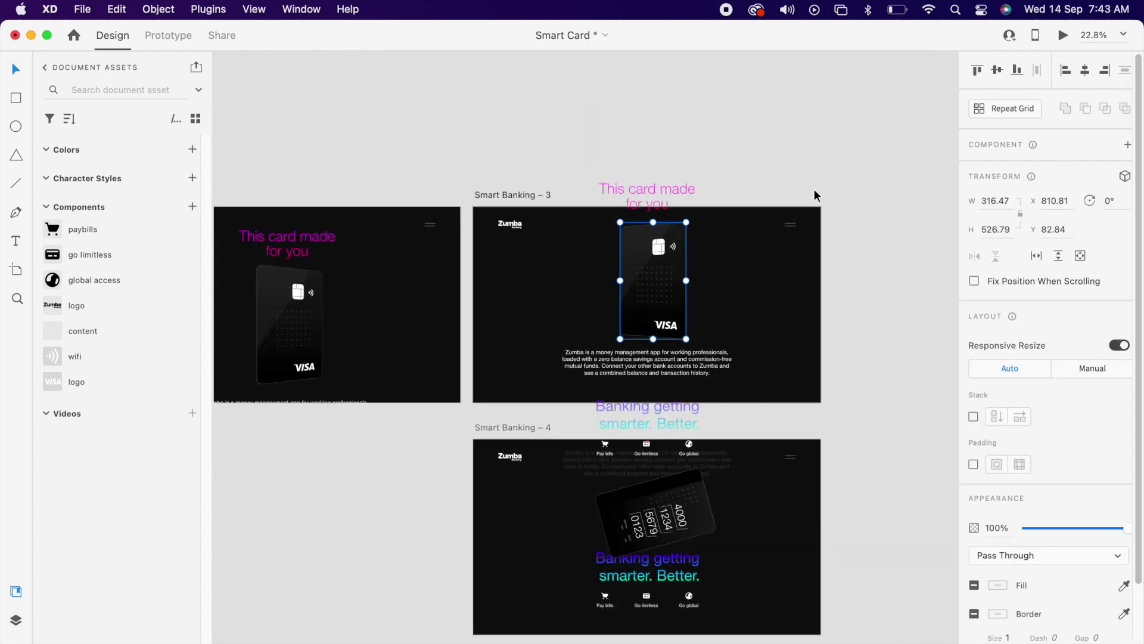
pyautogui.click(1065, 36)
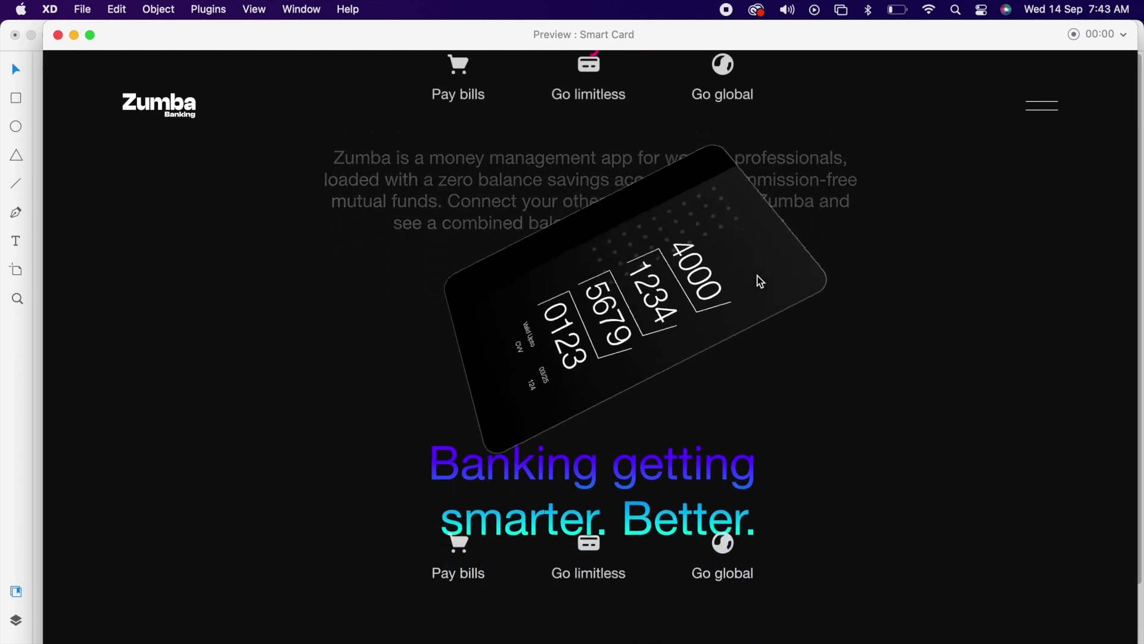
# Close the preview, undo the stray moves, and select the headline with the three feature icons.
pyautogui.click(58, 35)
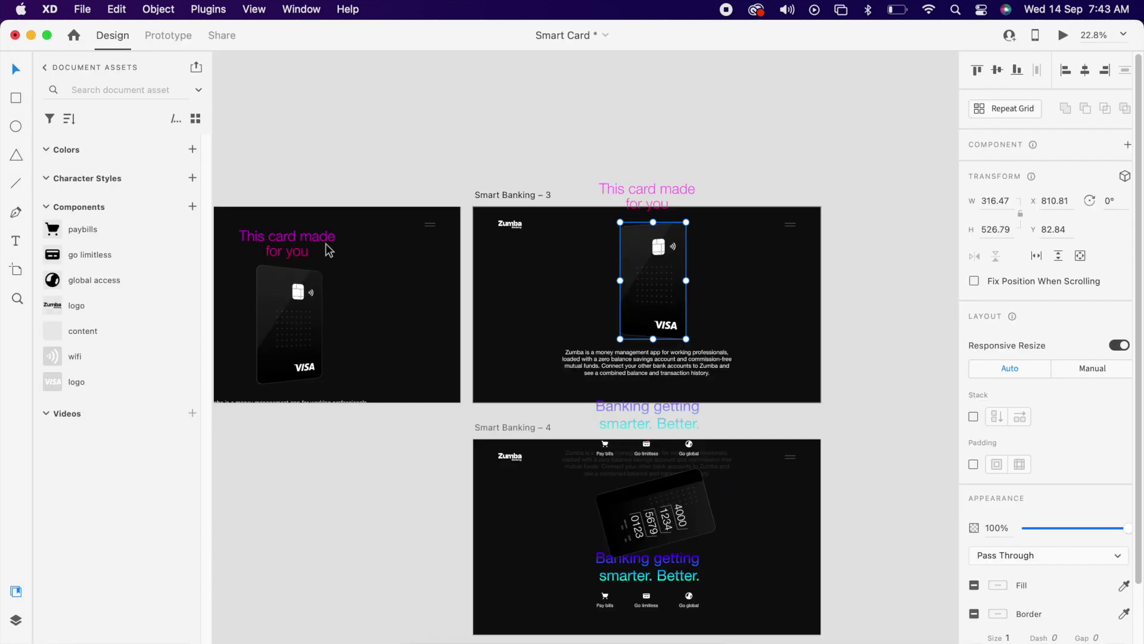
pyautogui.press('super+z')
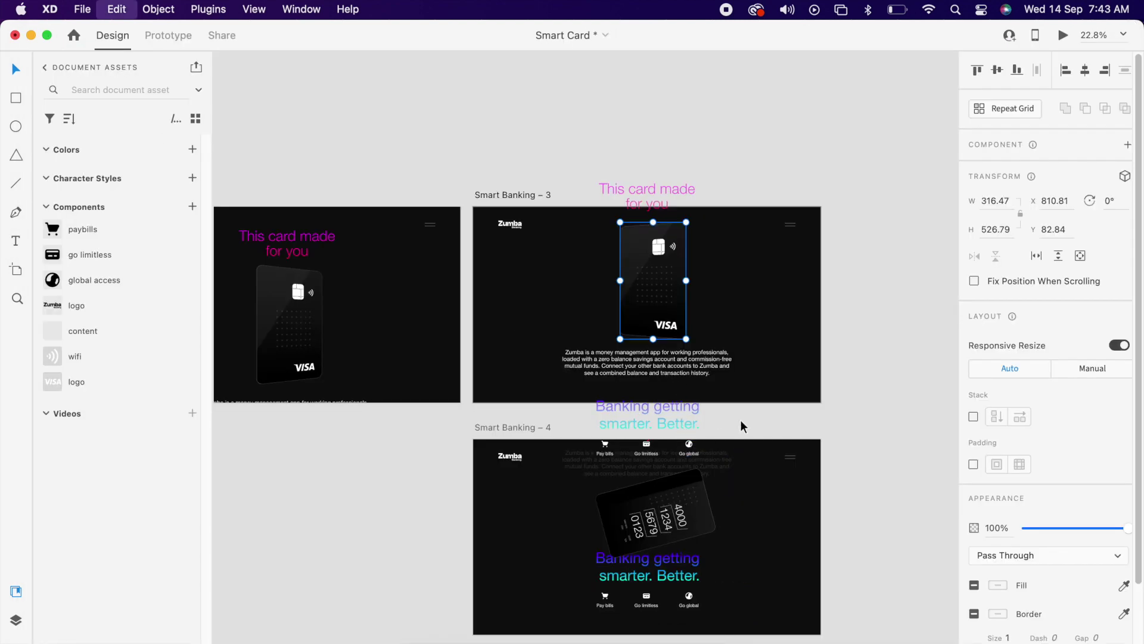
pyautogui.scroll(-3, 741, 418)
pyautogui.moveTo(496, 335); pyautogui.dragTo(496, 435)
pyautogui.click(620, 276)
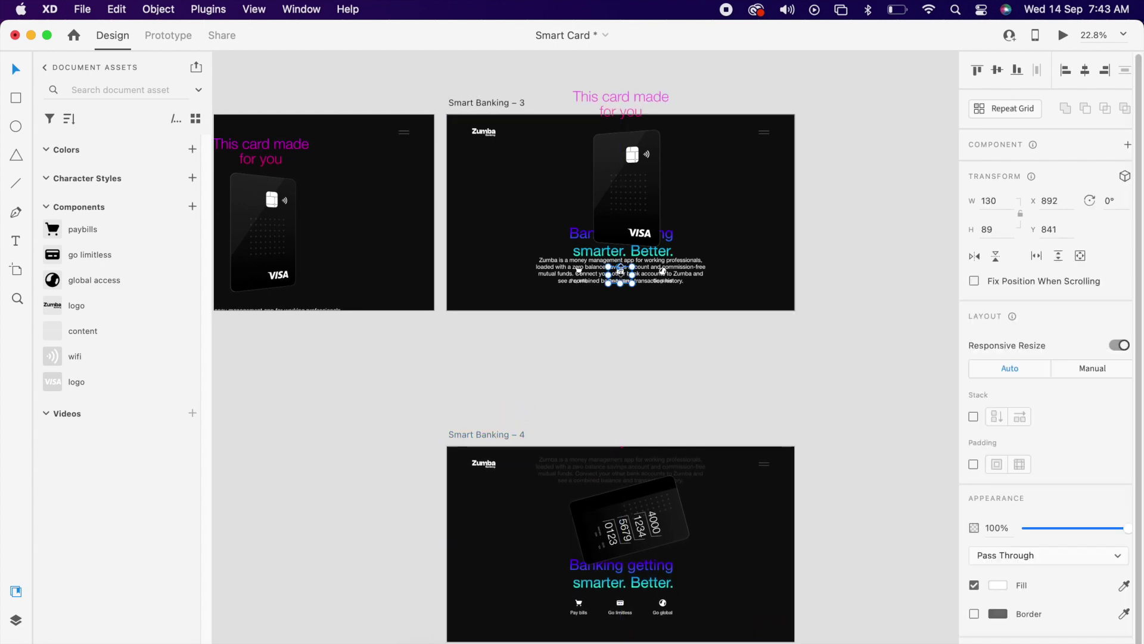
pyautogui.press('super+z')
pyautogui.press('super+z')
pyautogui.click(661, 511)
pyautogui.moveTo(699, 527); pyautogui.dragTo(532, 478)
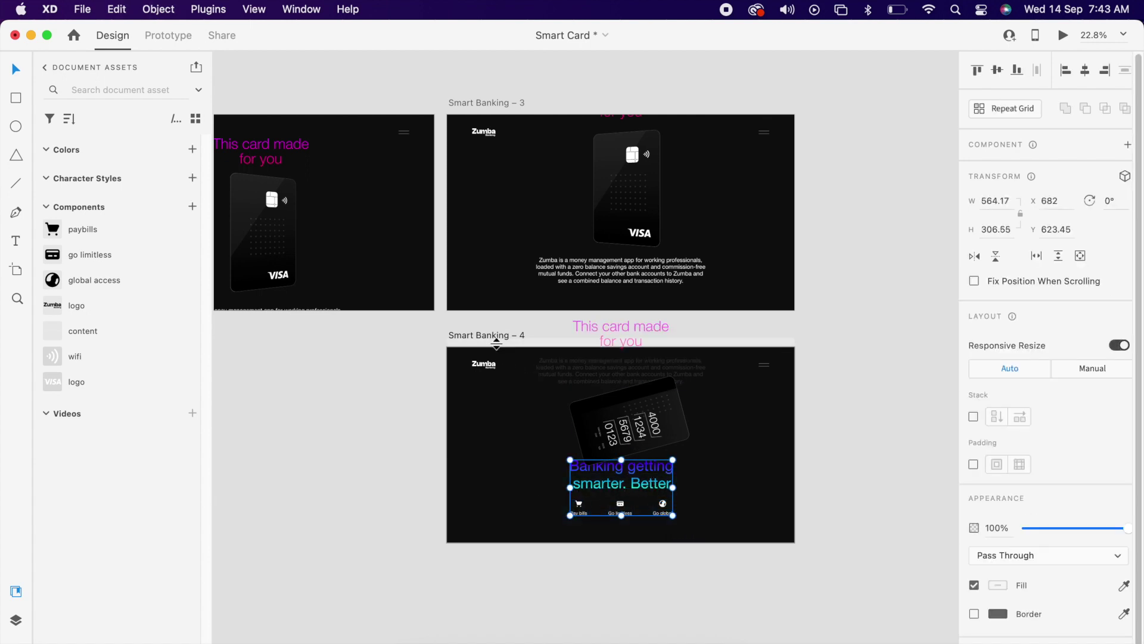
# Paste the headline and icons into Smart Banking – 3 and move them below its bottom edge to Y 1080.
pyautogui.click(516, 321)
pyautogui.moveTo(505, 339); pyautogui.dragTo(503, 404)
pyautogui.click(565, 295)
pyautogui.press('super+v')
pyautogui.moveTo(654, 251); pyautogui.dragTo(649, 317)
pyautogui.click(668, 312)
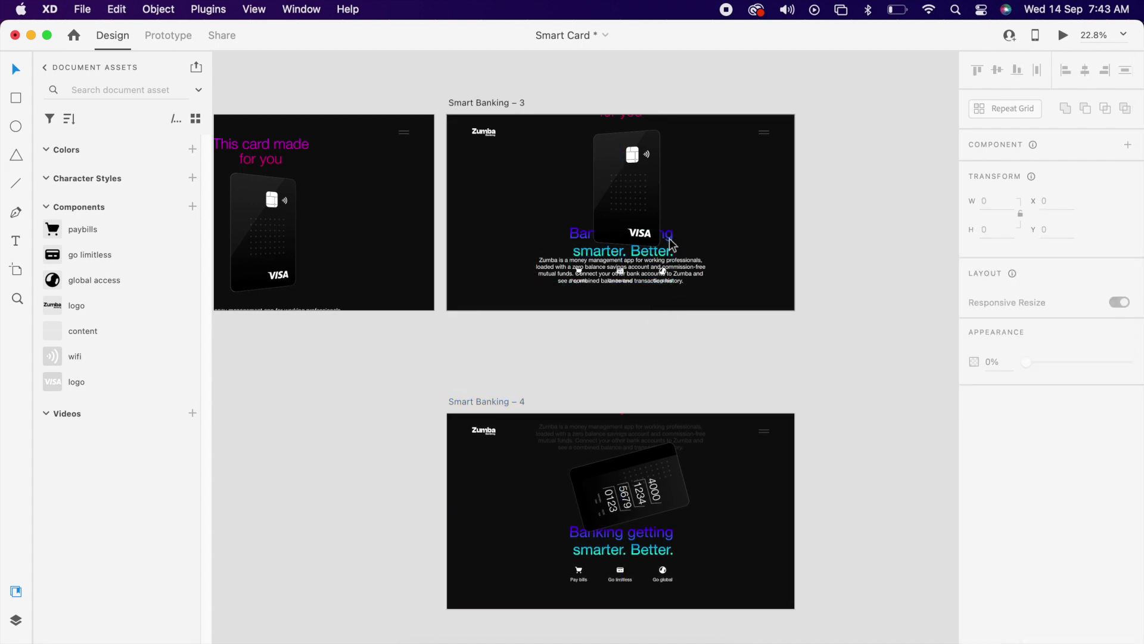
pyautogui.moveTo(674, 242); pyautogui.dragTo(672, 320)
# Clear the selection and launch the prototype preview.
pyautogui.click(704, 314)
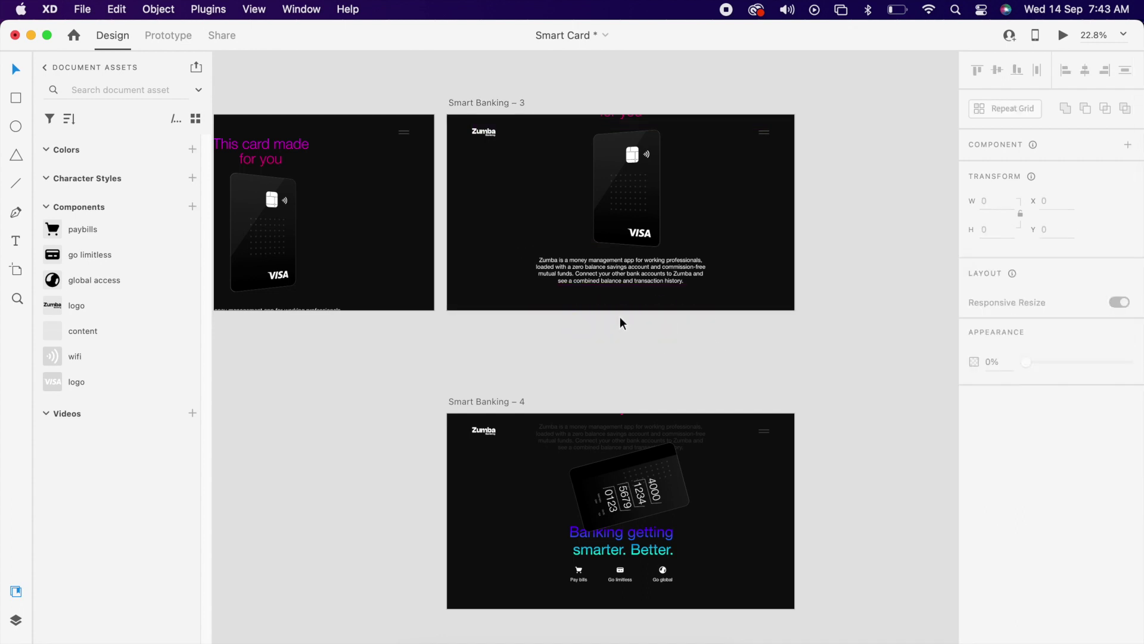
pyautogui.click(638, 245)
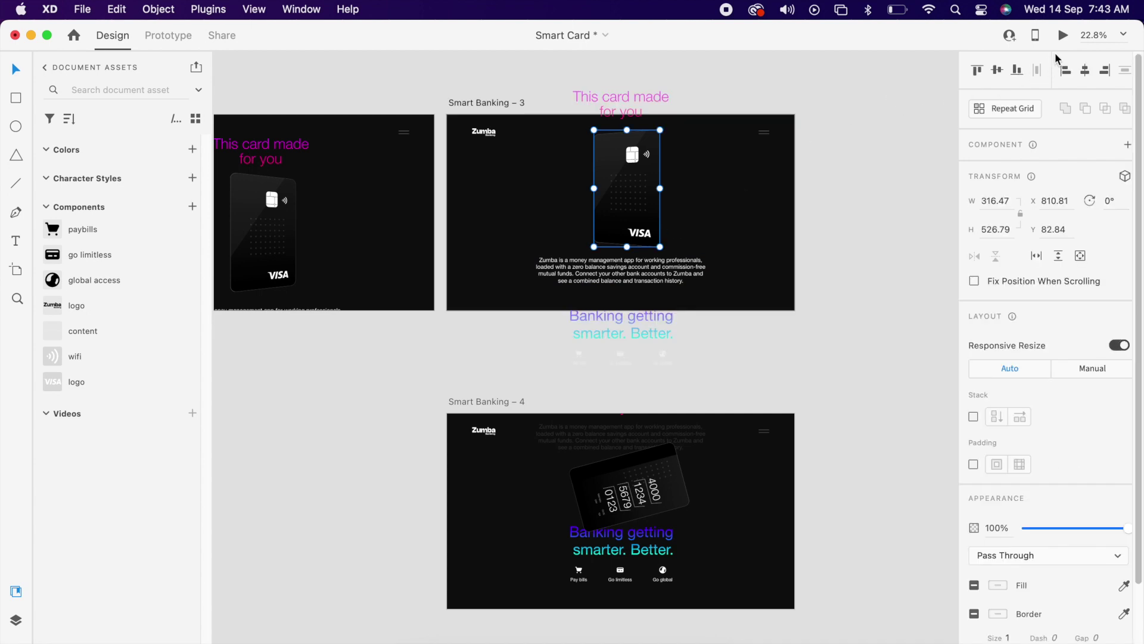
pyautogui.moveTo(697, 332); pyautogui.dragTo(615, 348)
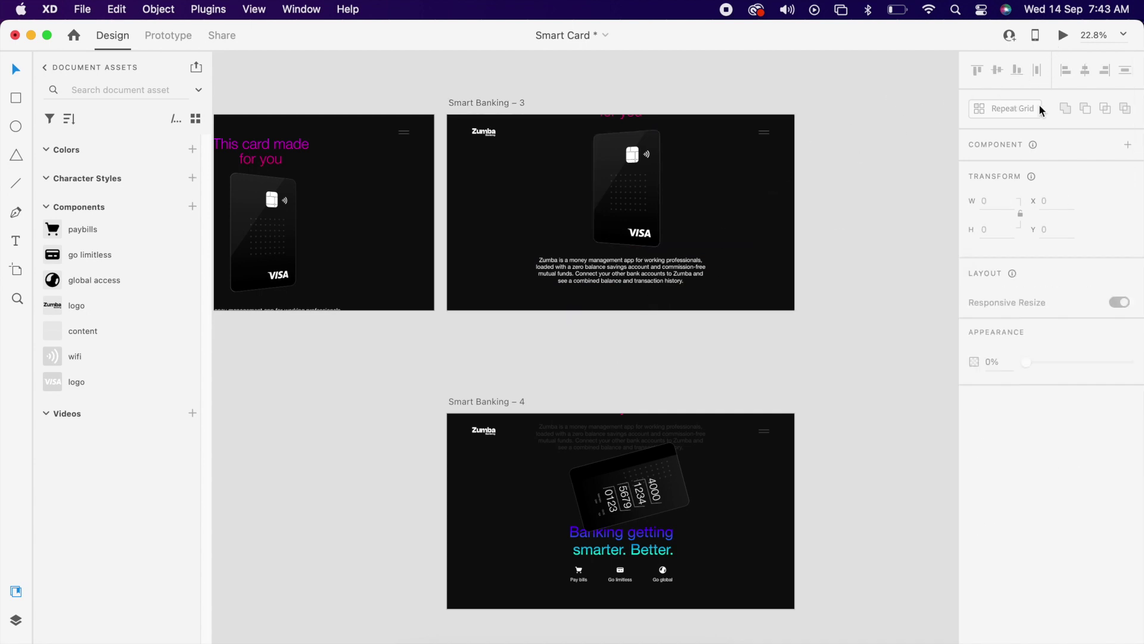
pyautogui.click(1063, 37)
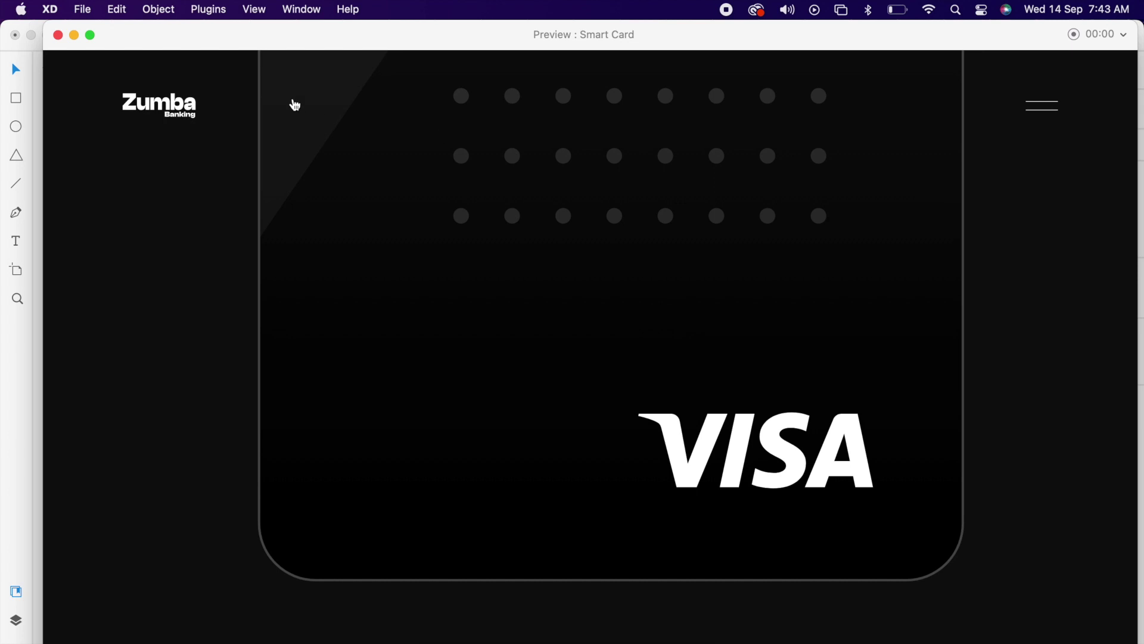
# Play the preview through the upright-to-tilted card animation with headline and feature row, then close it.
pyautogui.click(490, 225)
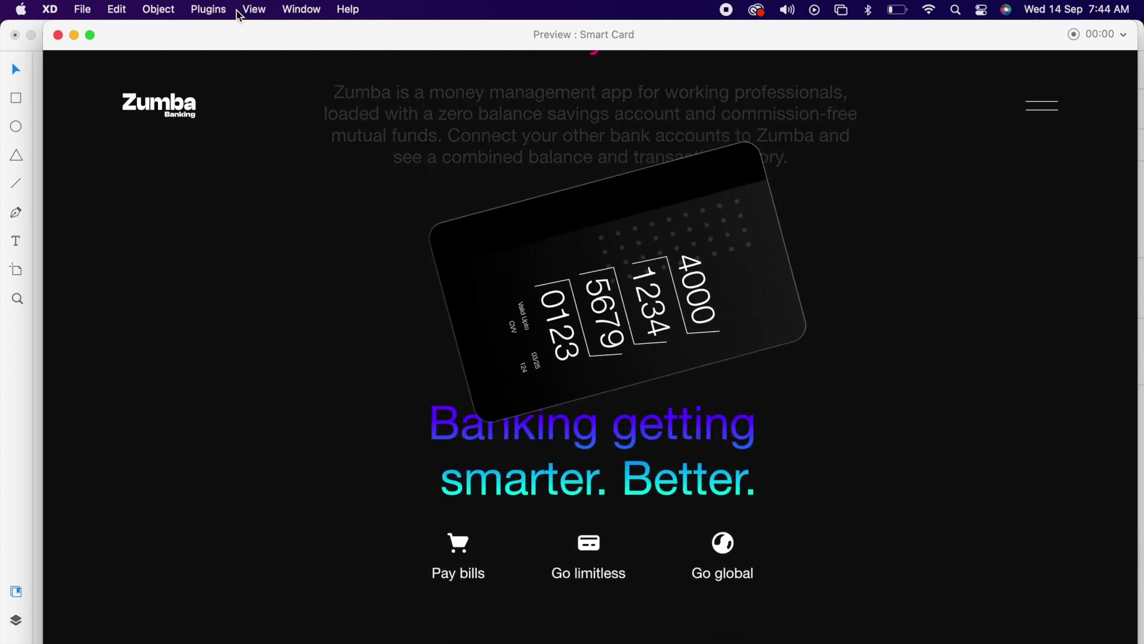
pyautogui.click(58, 34)
# Duplicate Smart Banking – 4 as Smart Banking – 5 below and raise its description text.
pyautogui.scroll(-5, 754, 401)
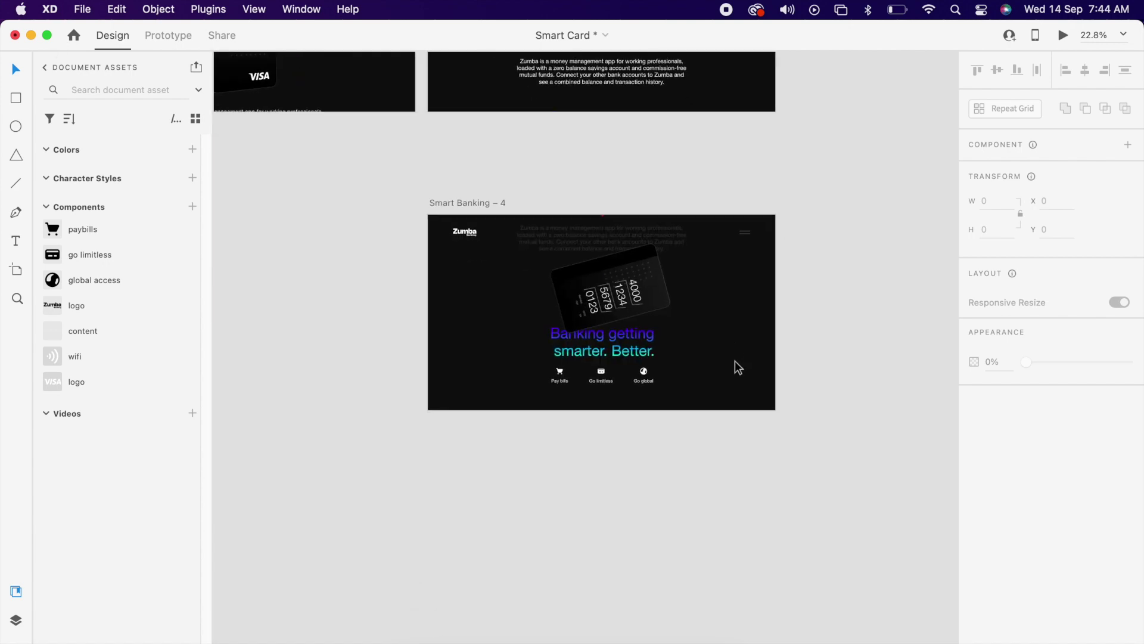
pyautogui.moveTo(466, 201); pyautogui.dragTo(470, 426)
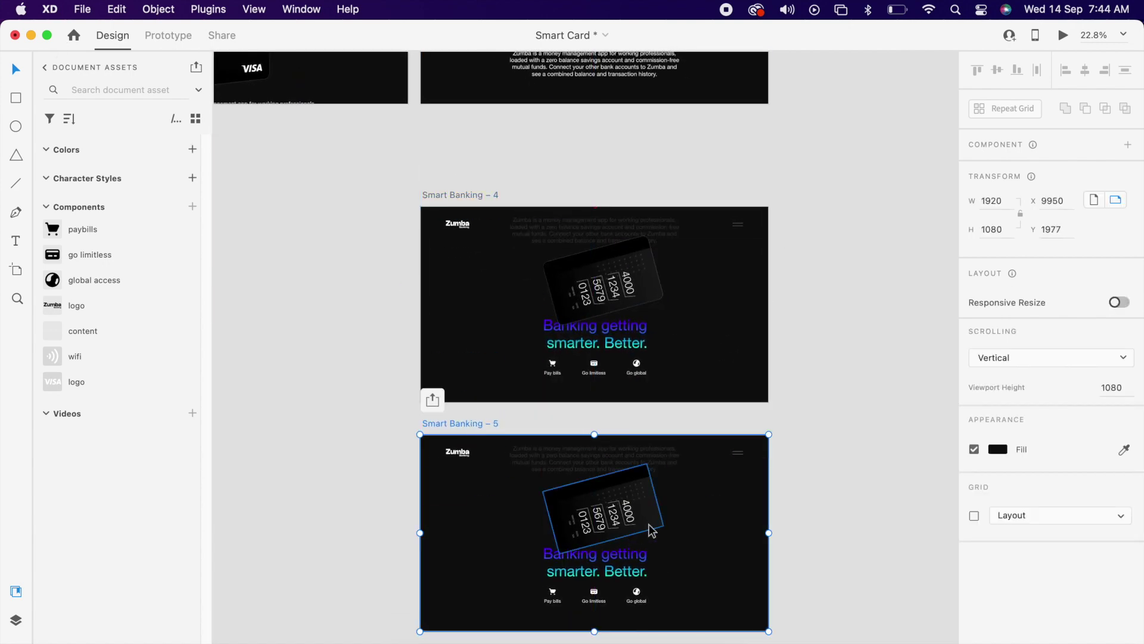
pyautogui.scroll(5, 649, 531)
pyautogui.click(683, 383)
pyautogui.moveTo(683, 383); pyautogui.dragTo(693, 311)
# Move the tilted card and the headline-and-icons group higher on Smart Banking – 5.
pyautogui.click(618, 455)
pyautogui.scroll(-3, 618, 455)
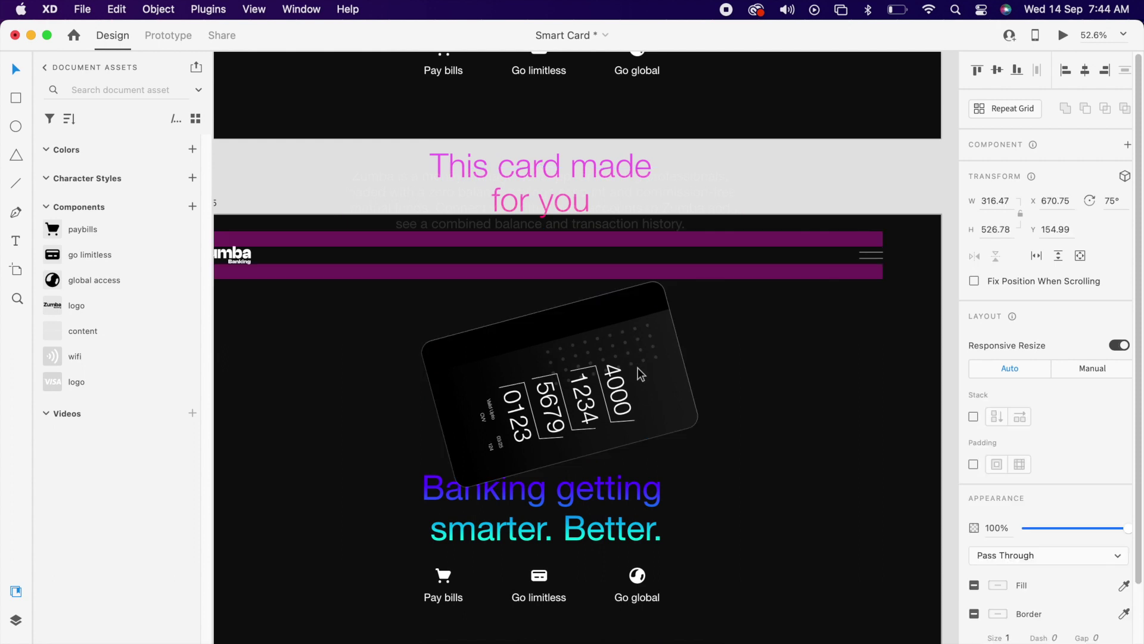
pyautogui.moveTo(564, 428); pyautogui.dragTo(563, 348)
pyautogui.moveTo(608, 528); pyautogui.dragTo(612, 487)
# Enable 3D transforms, increase the card's Z depth to enlarge it, and push it against the artboard top.
pyautogui.click(595, 342)
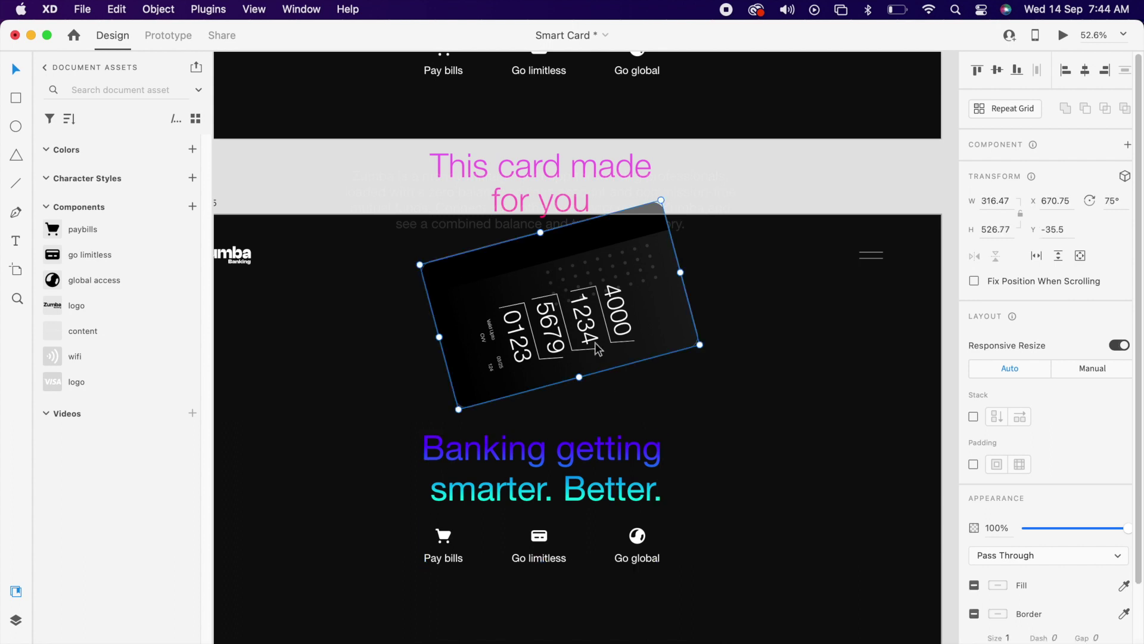
pyautogui.click(1125, 177)
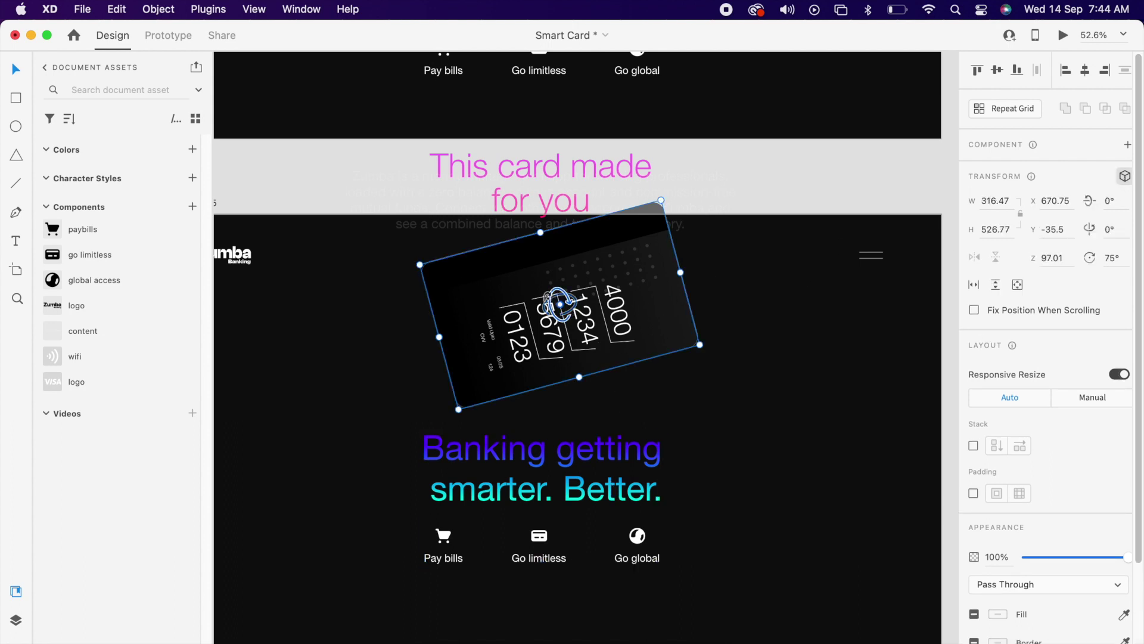
pyautogui.moveTo(560, 306); pyautogui.dragTo(559, 400)
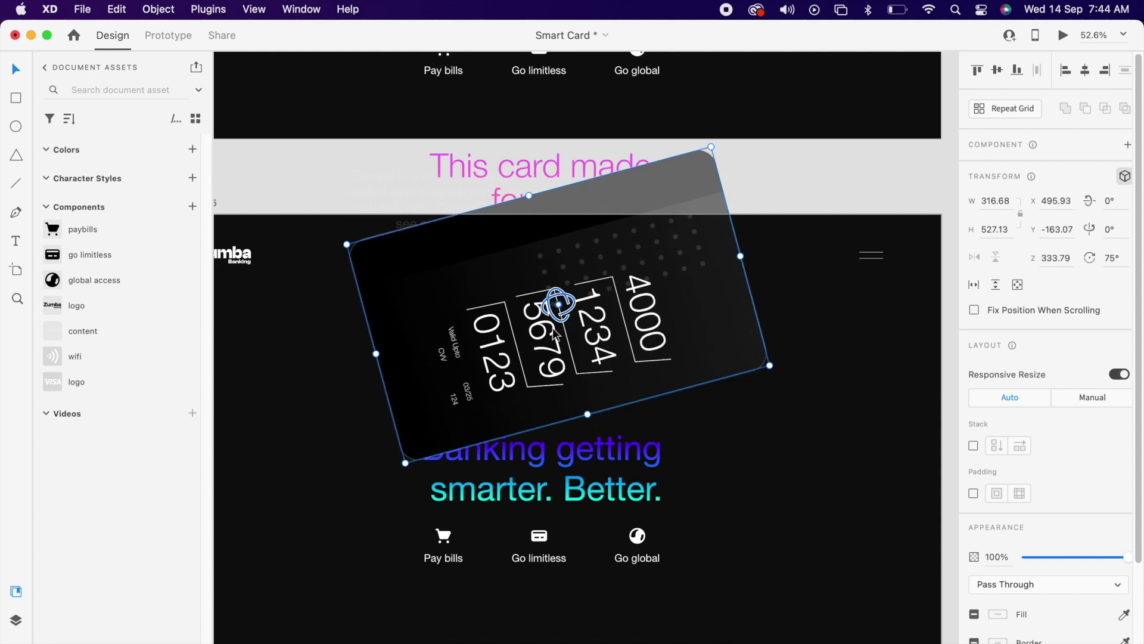
pyautogui.moveTo(560, 307)
pyautogui.mouseDown()
pyautogui.moveTo(560, 284)
pyautogui.moveTo(558, 303)
pyautogui.mouseUp()
pyautogui.press('super+z')
pyautogui.press('super+z')
pyautogui.press('super+z')
pyautogui.moveTo(620, 374); pyautogui.dragTo(612, 328)
pyautogui.click(685, 393)
pyautogui.scroll(-5, 685, 393)
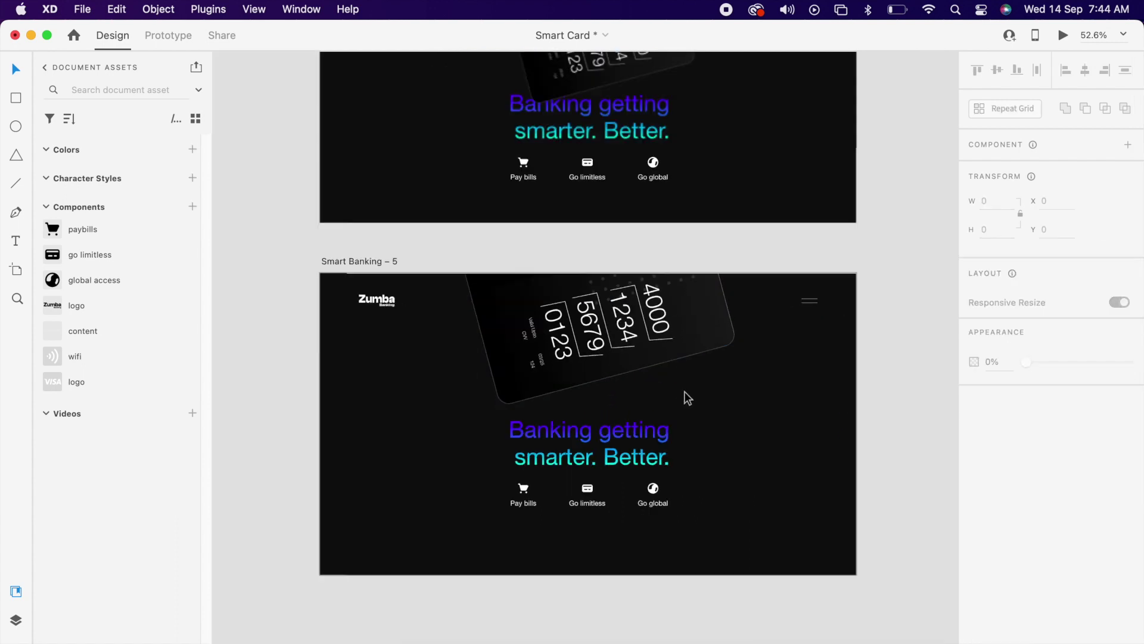
# Link Smart Banking – 4 to 5 with a Time trigger, Auto-Animate, Ease In-Out over 4 s, and preview it.
pyautogui.click(161, 36)
pyautogui.moveTo(805, 325); pyautogui.dragTo(806, 327)
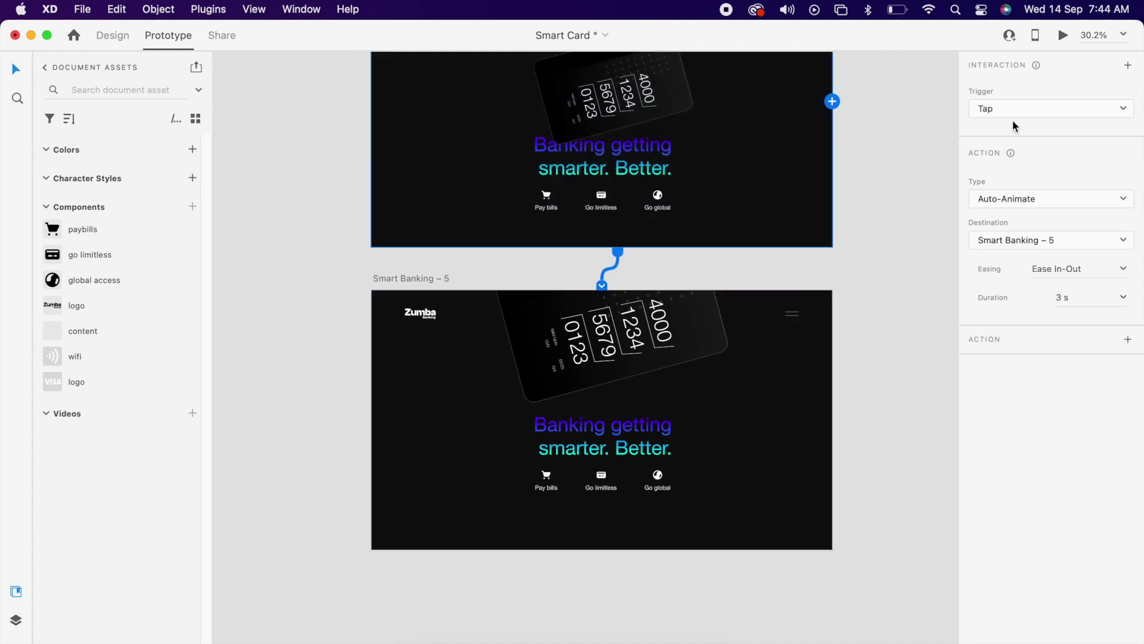
pyautogui.click(1017, 110)
pyautogui.click(1012, 142)
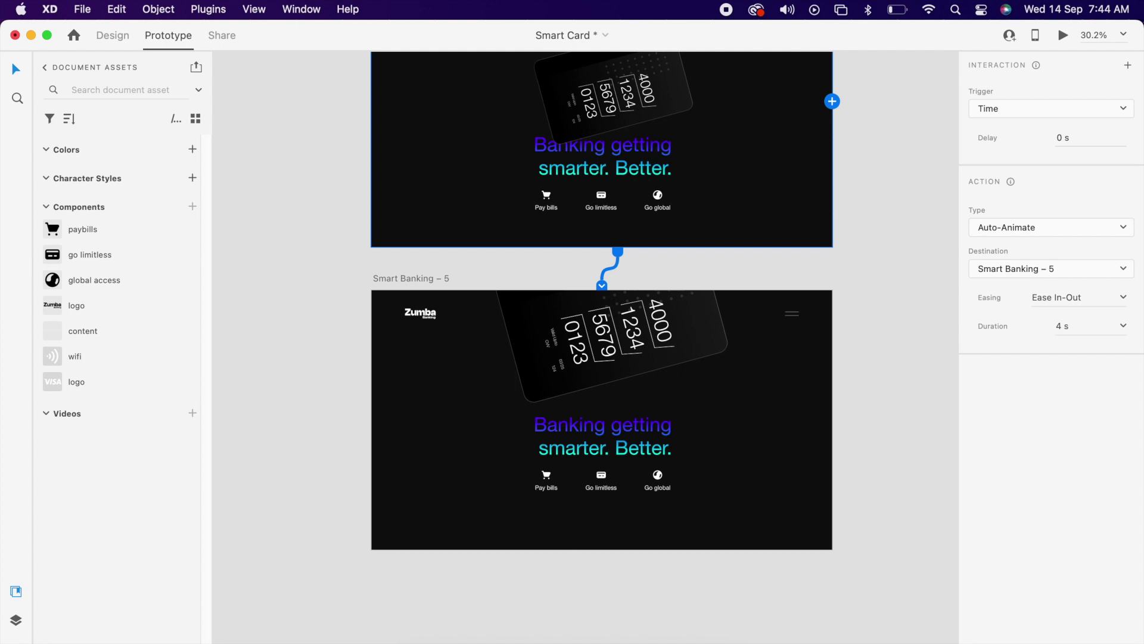
pyautogui.click(1063, 36)
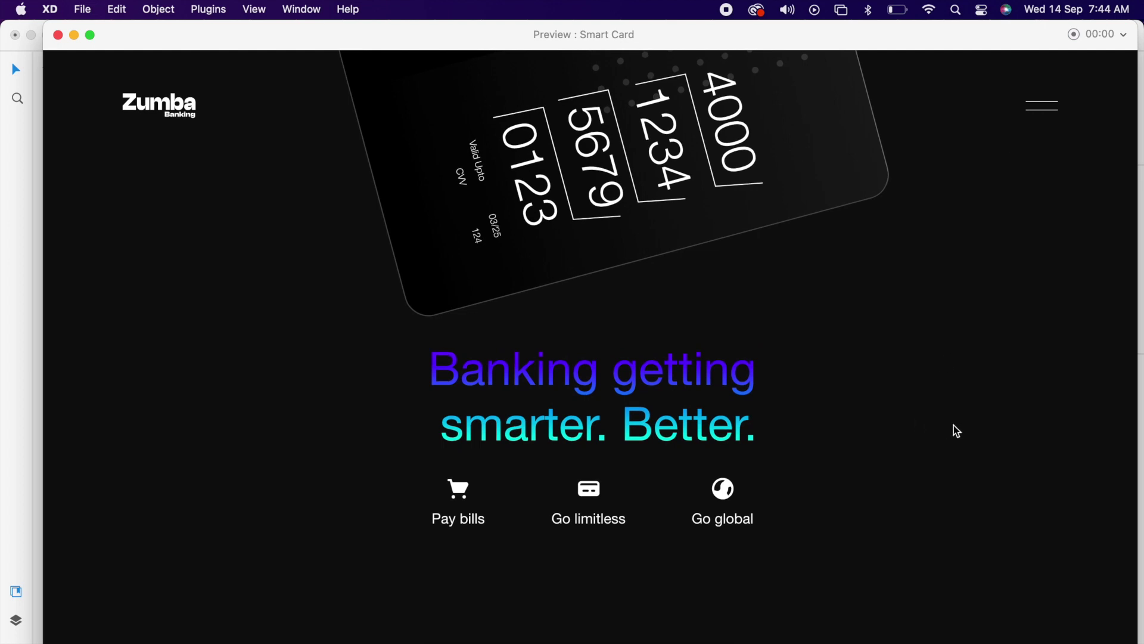
# Close the preview and return to Design mode, zoomed out to show all artboards.
pyautogui.click(58, 35)
pyautogui.click(846, 187)
pyautogui.press('super+minus')
pyautogui.click(116, 35)
# Review the finished upright-card to tilted-card and gradient-headline animation.
pyautogui.scroll(-5, 749, 131)
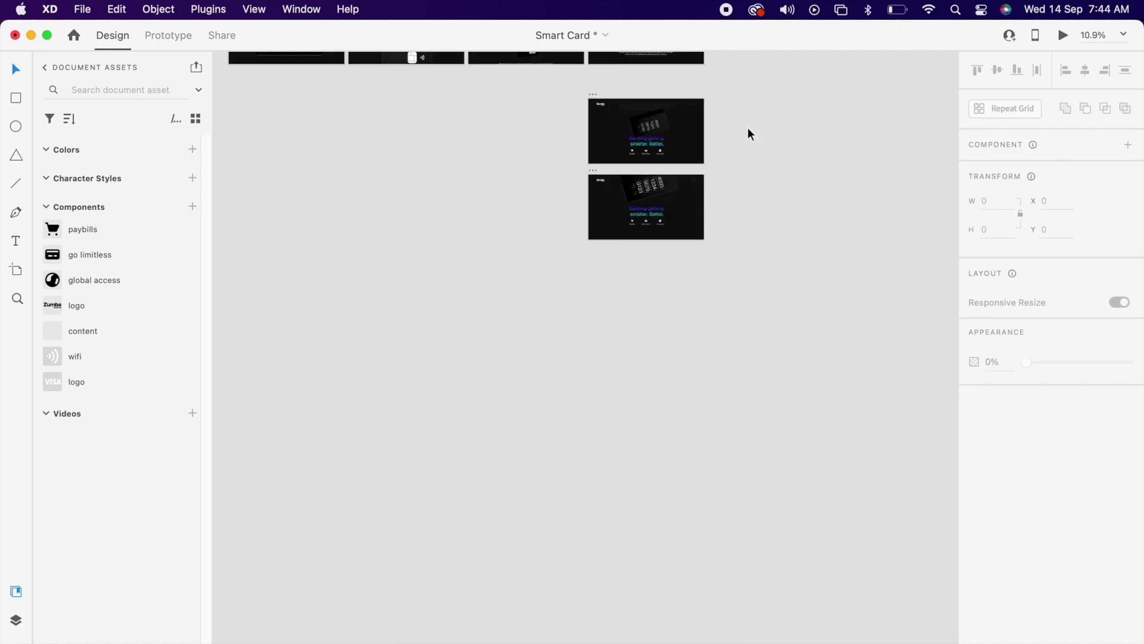
pyautogui.scroll(2, 749, 133)
pyautogui.scroll(3, 749, 132)
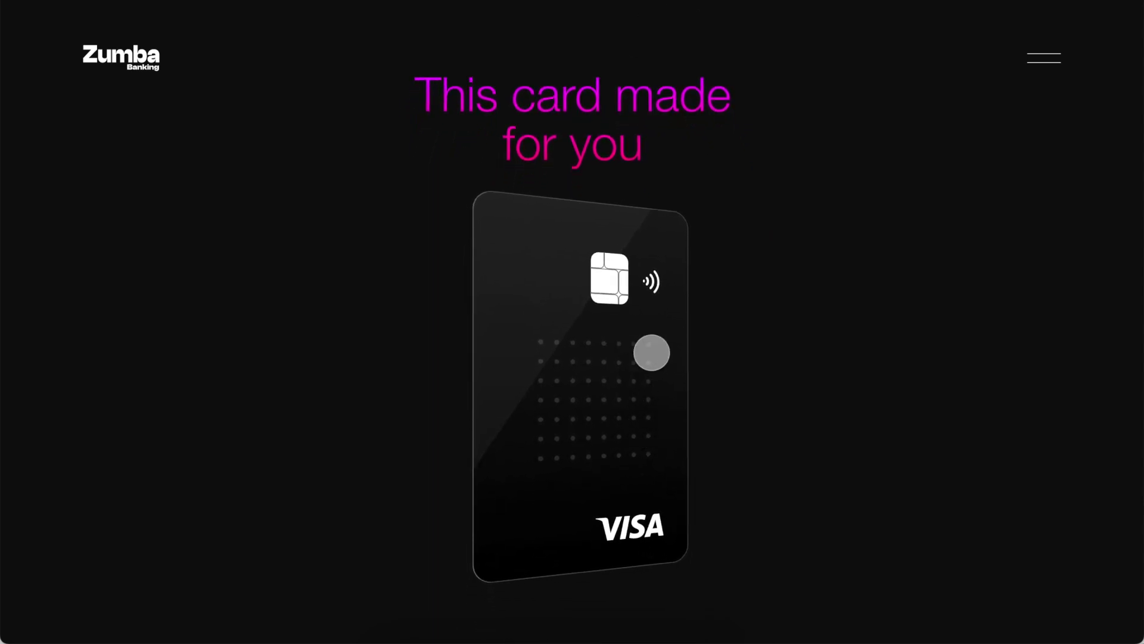
pyautogui.scroll(-2, 741, 443)
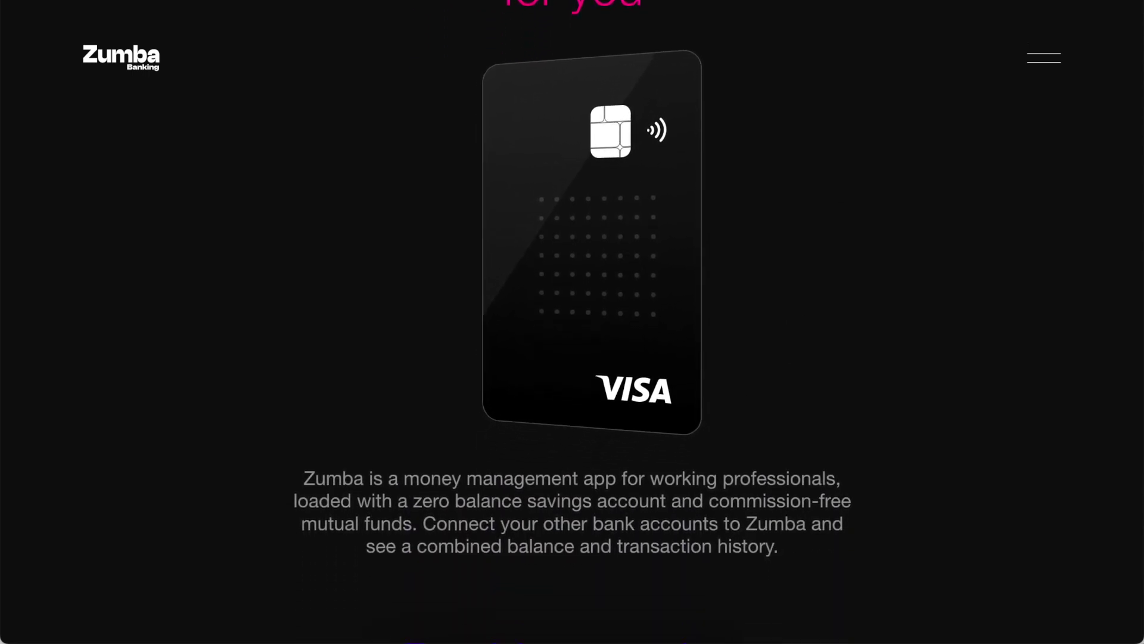
pyautogui.scroll(-6, 572, 322)
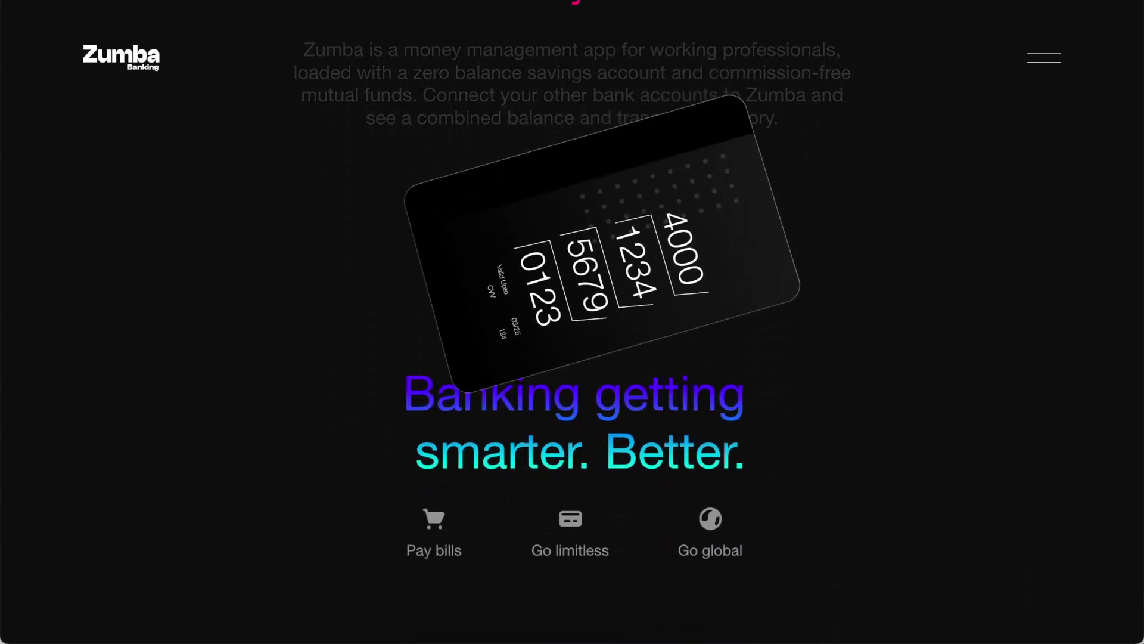
pyautogui.scroll(-2, 572, 322)
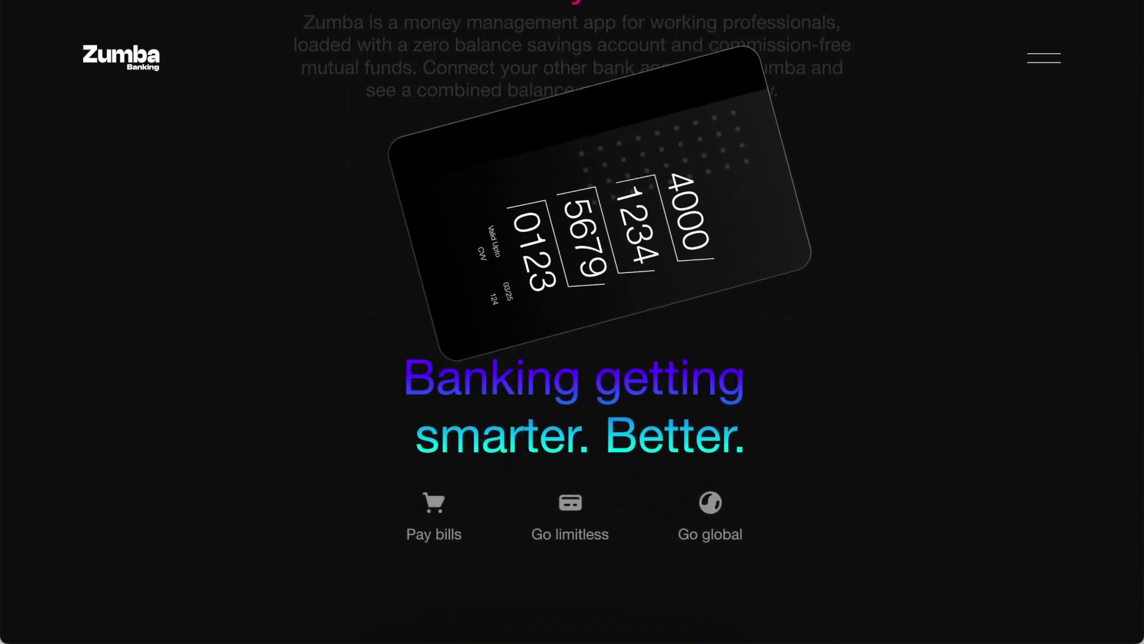